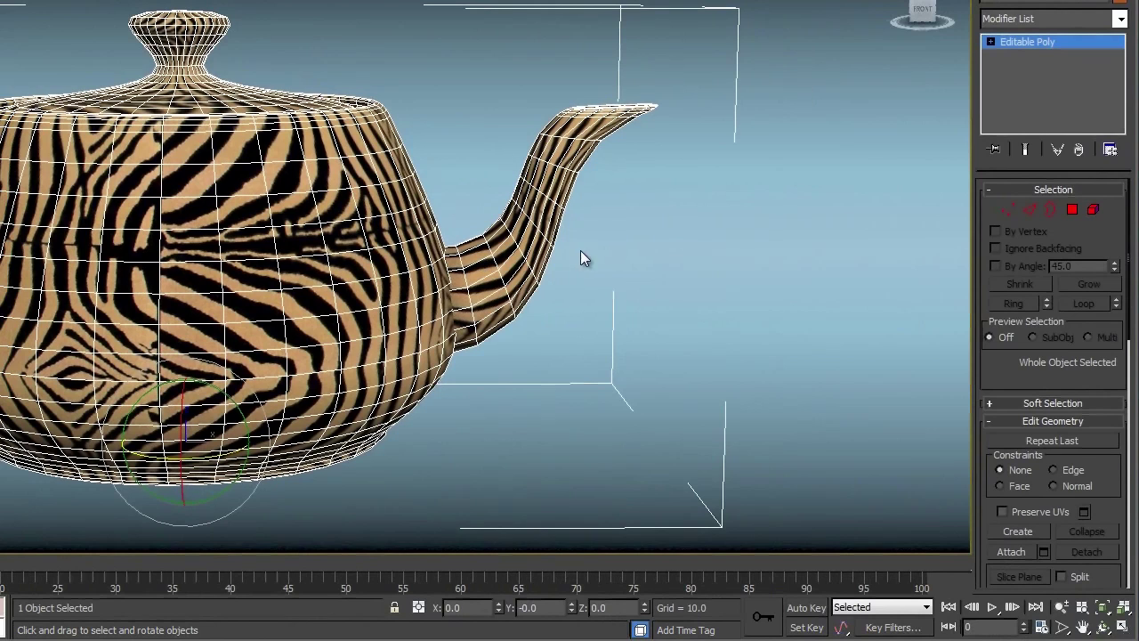
# Frame the teapot in the front view and select all vertices at the tip of the spout.
pyautogui.keyDown('alt'); pyautogui.moveTo(612, 270); pyautogui.dragTo(629, 259, button='middle'); pyautogui.keyUp('alt')
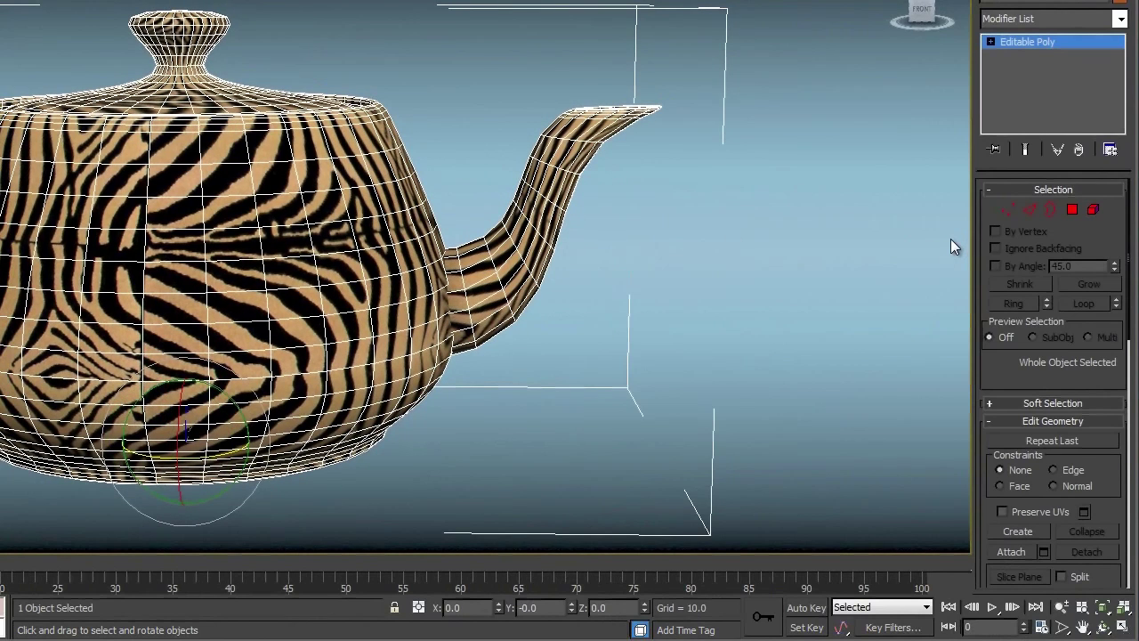
pyautogui.press('f')
pyautogui.press('z')
pyautogui.moveTo(738, 256); pyautogui.dragTo(596, 274, button='middle')
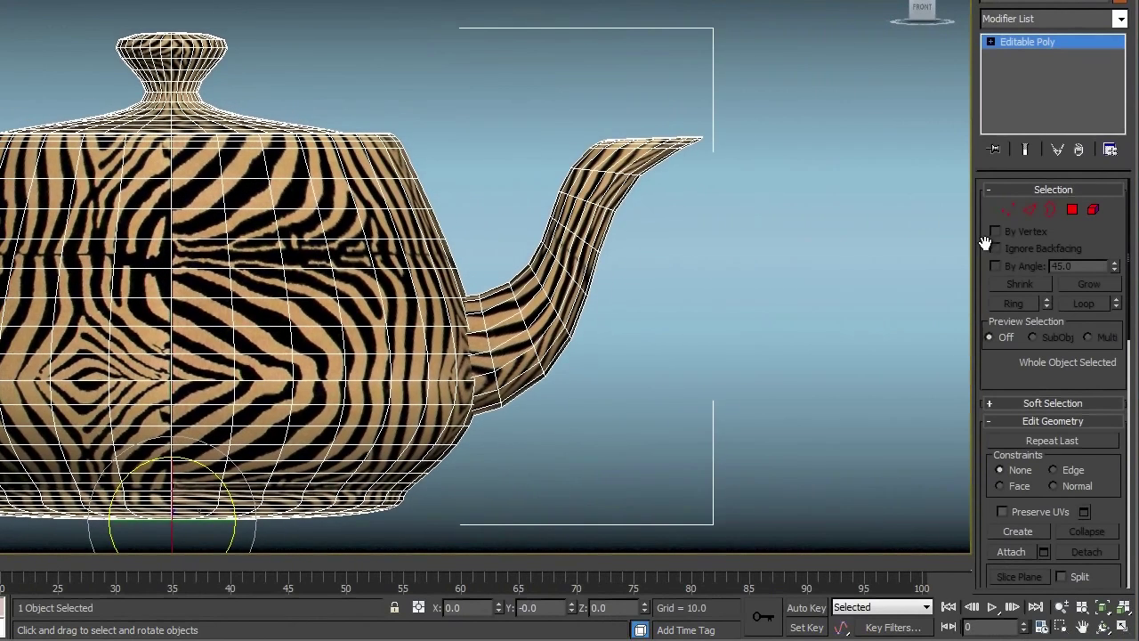
pyautogui.click(1008, 211)
pyautogui.moveTo(767, 103); pyautogui.dragTo(592, 153)
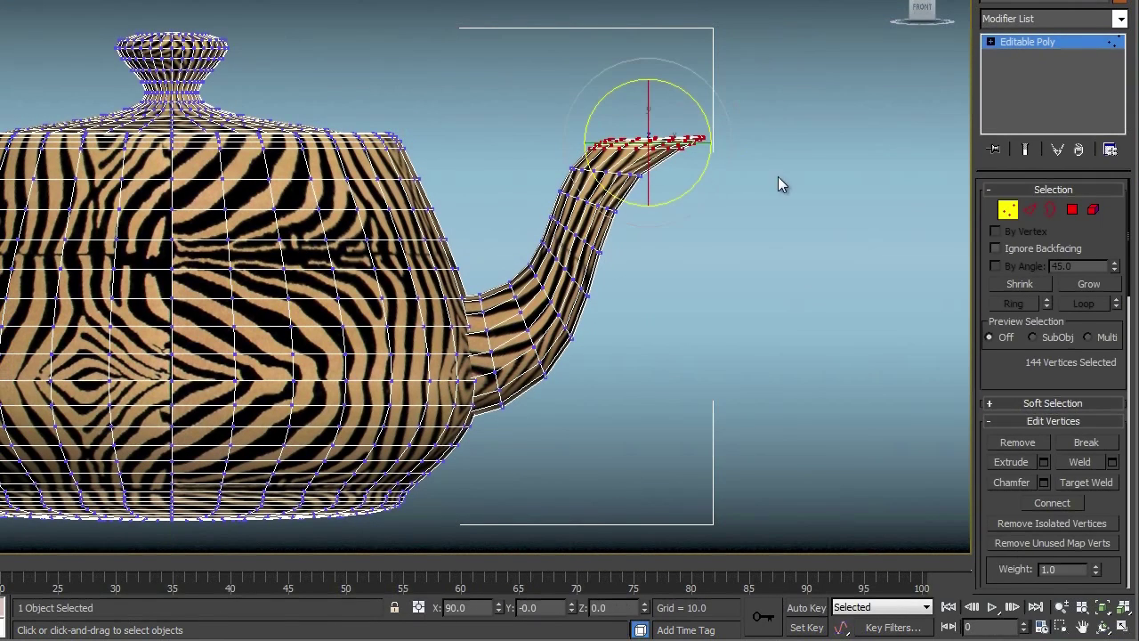
# Rotate the selected spout-tip vertices in the front view so the opening tilts slightly downward toward its outer end.
pyautogui.rightClick(691, 125)
pyautogui.click(704, 132)
pyautogui.moveTo(670, 121); pyautogui.dragTo(674, 117)
pyautogui.rightClick(678, 112)
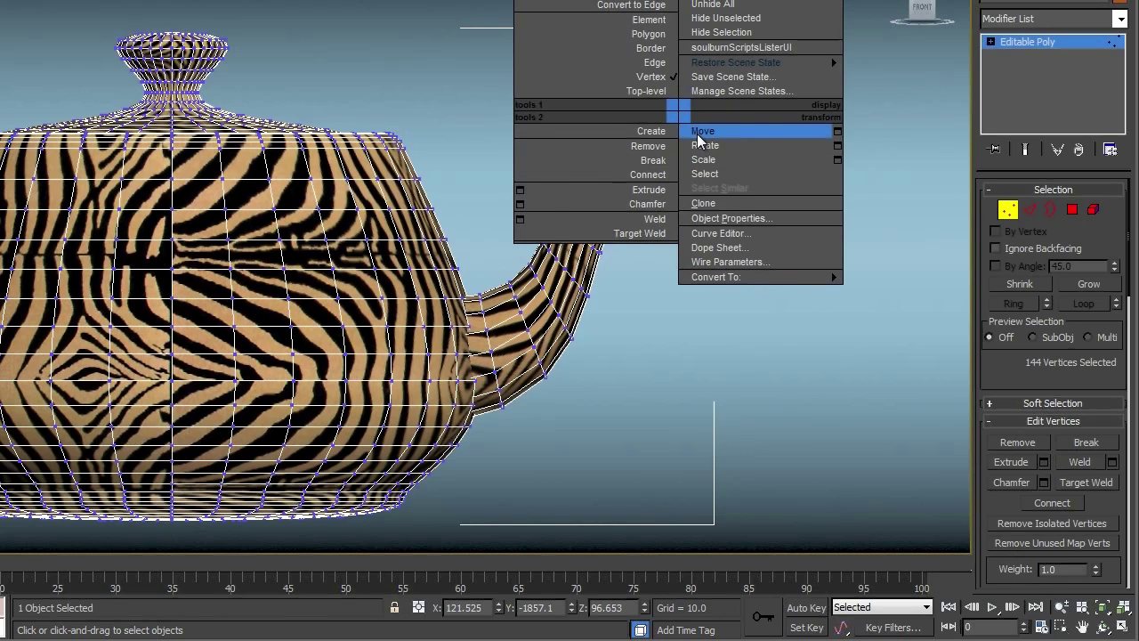
pyautogui.click(697, 134)
pyautogui.rightClick(674, 118)
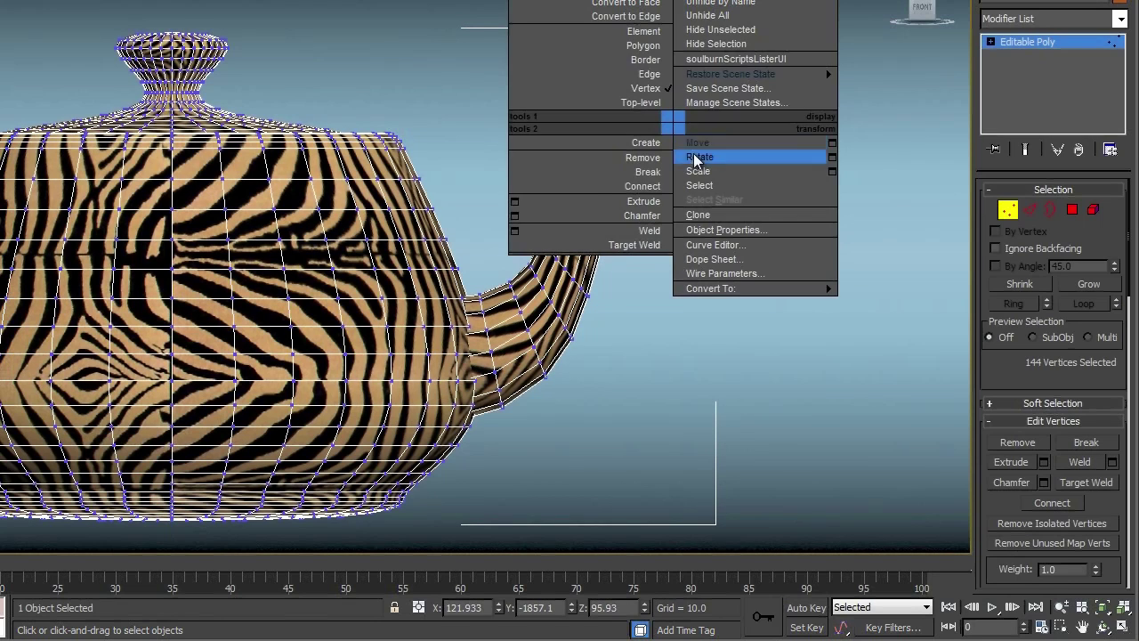
pyautogui.click(691, 155)
pyautogui.moveTo(701, 109); pyautogui.dragTo(710, 126)
pyautogui.scroll(3, 728, 168)
pyautogui.moveTo(725, 170); pyautogui.dragTo(610, 204, button='middle')
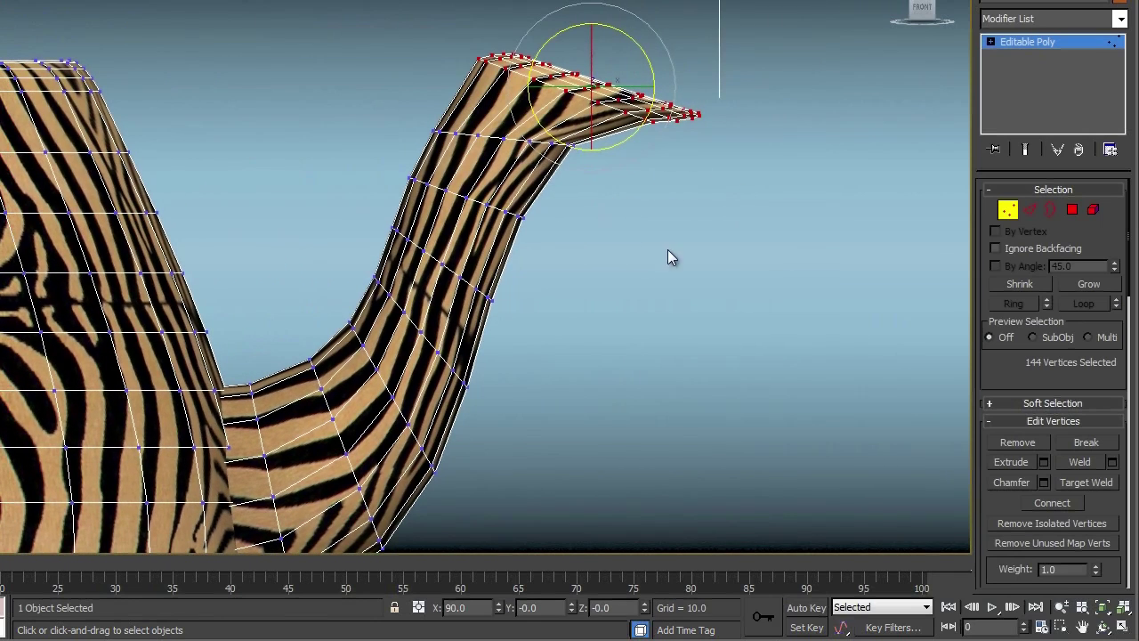
pyautogui.moveTo(549, 52)
pyautogui.mouseDown()
pyautogui.moveTo(549, 34)
pyautogui.moveTo(546, 47)
pyautogui.mouseUp()
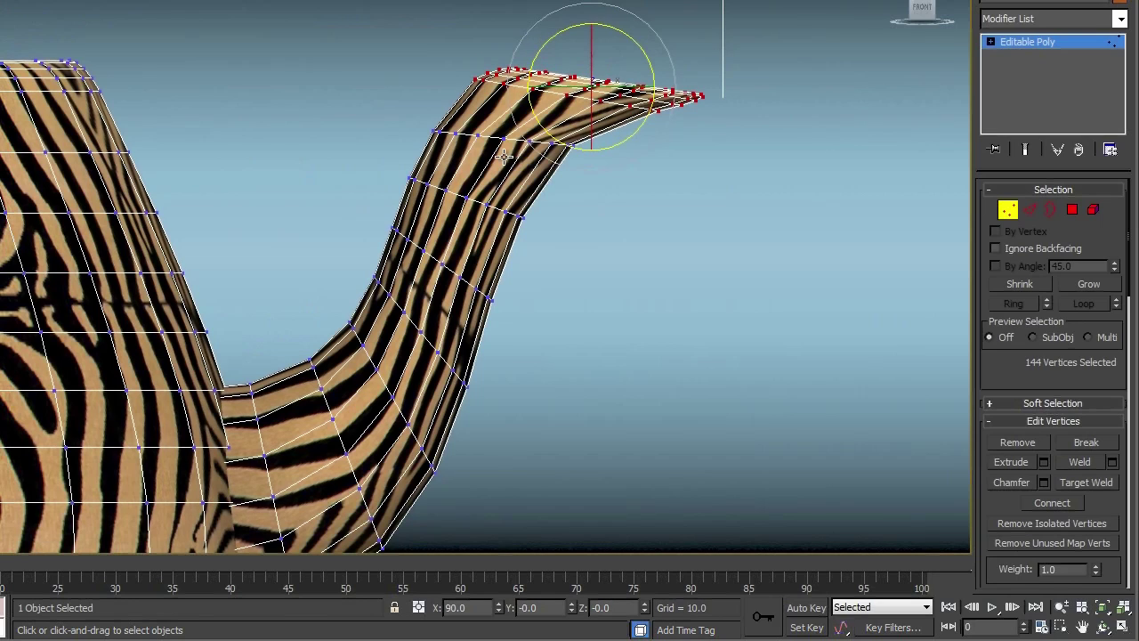
# Select the vertex rows just below the spout tip in turn, and clear the selection.
pyautogui.moveTo(591, 178); pyautogui.dragTo(592, 179)
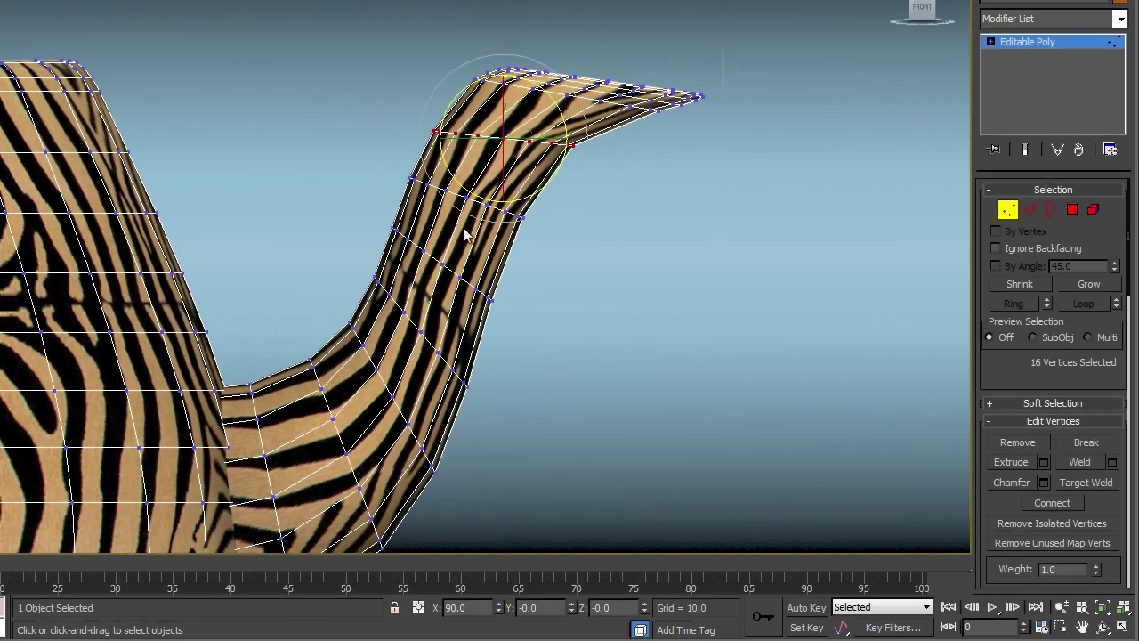
pyautogui.moveTo(393, 166); pyautogui.dragTo(552, 241)
pyautogui.click(570, 266)
# Select the spout-tip vertices and try flattening them onto a common plane with Make Planar.
pyautogui.moveTo(579, 244); pyautogui.dragTo(487, 260, button='middle')
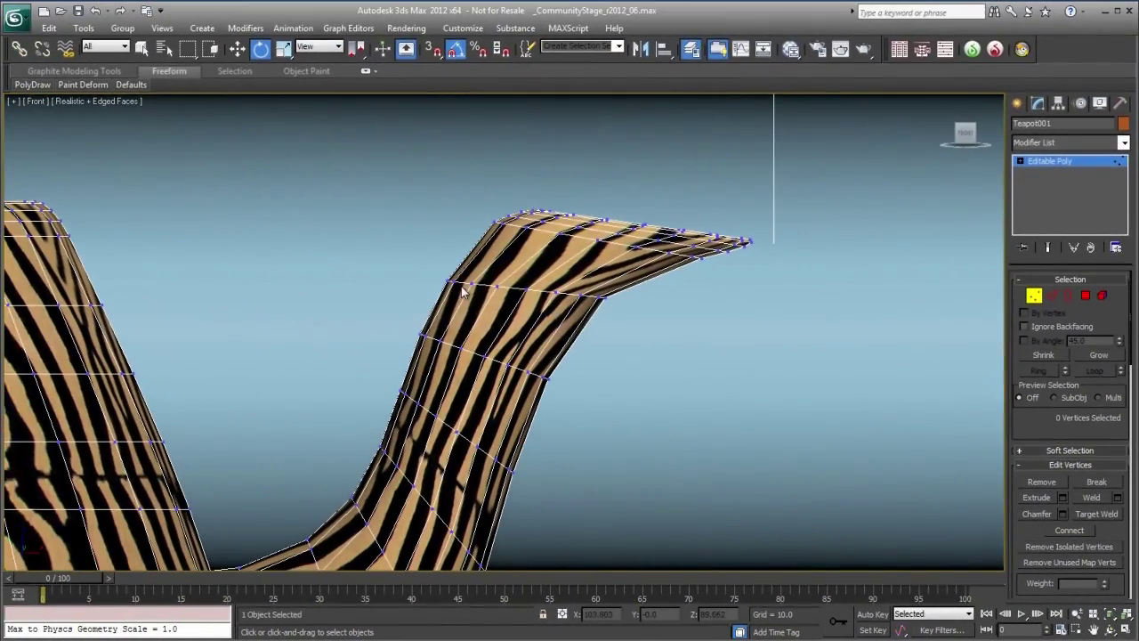
pyautogui.scroll(2, 478, 286)
pyautogui.moveTo(478, 285); pyautogui.dragTo(476, 270, button='middle')
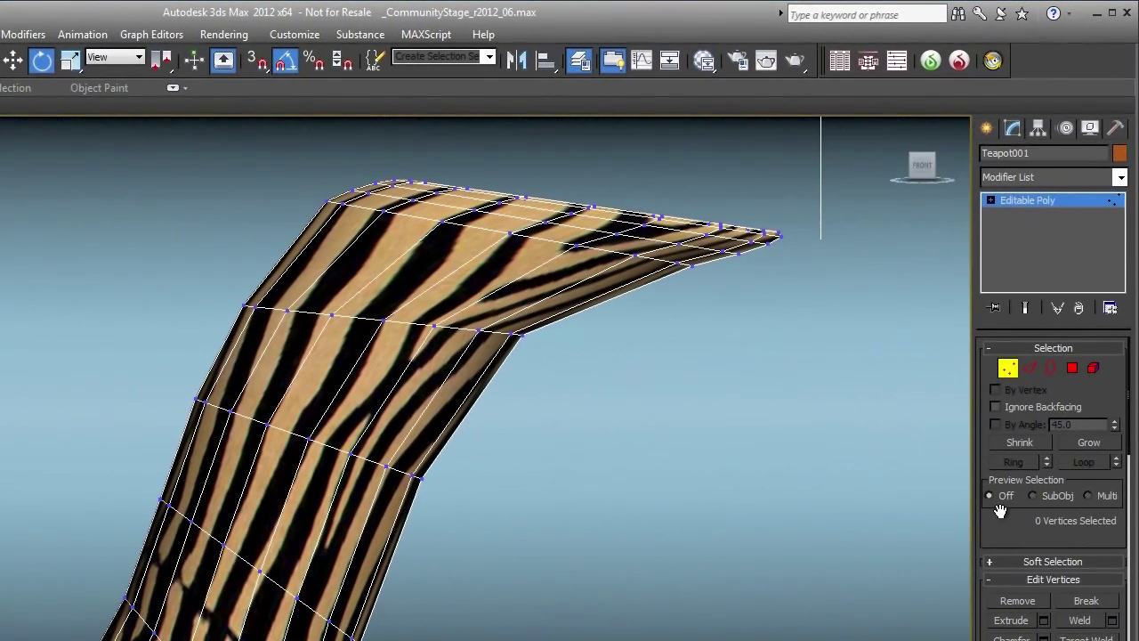
pyautogui.moveTo(1002, 515); pyautogui.dragTo(1034, 105)
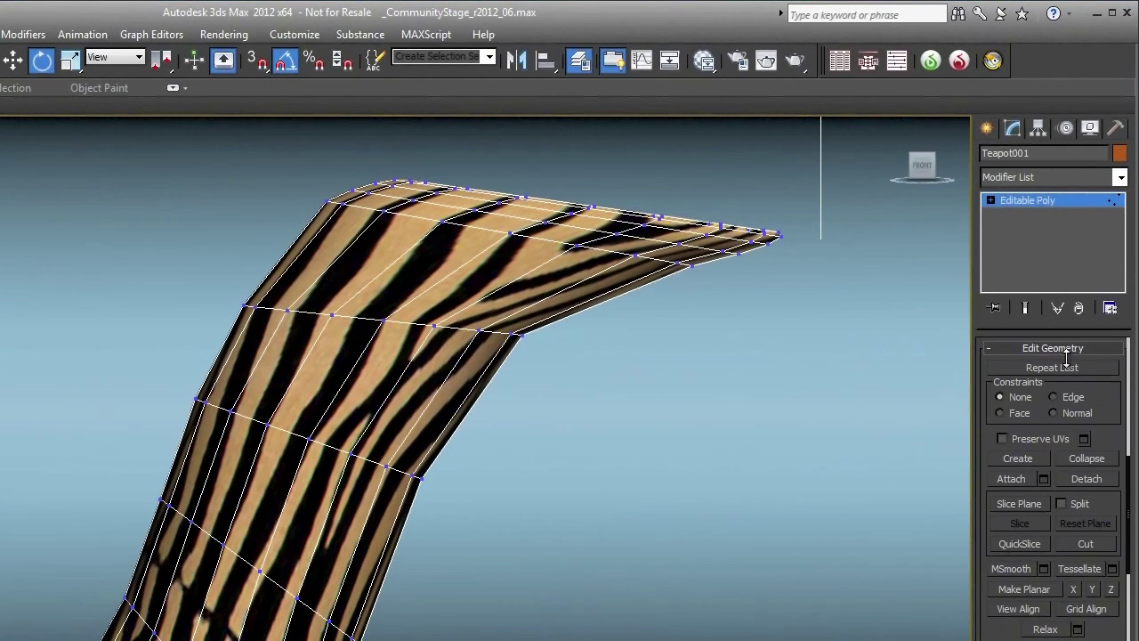
pyautogui.moveTo(1001, 631); pyautogui.dragTo(995, 611)
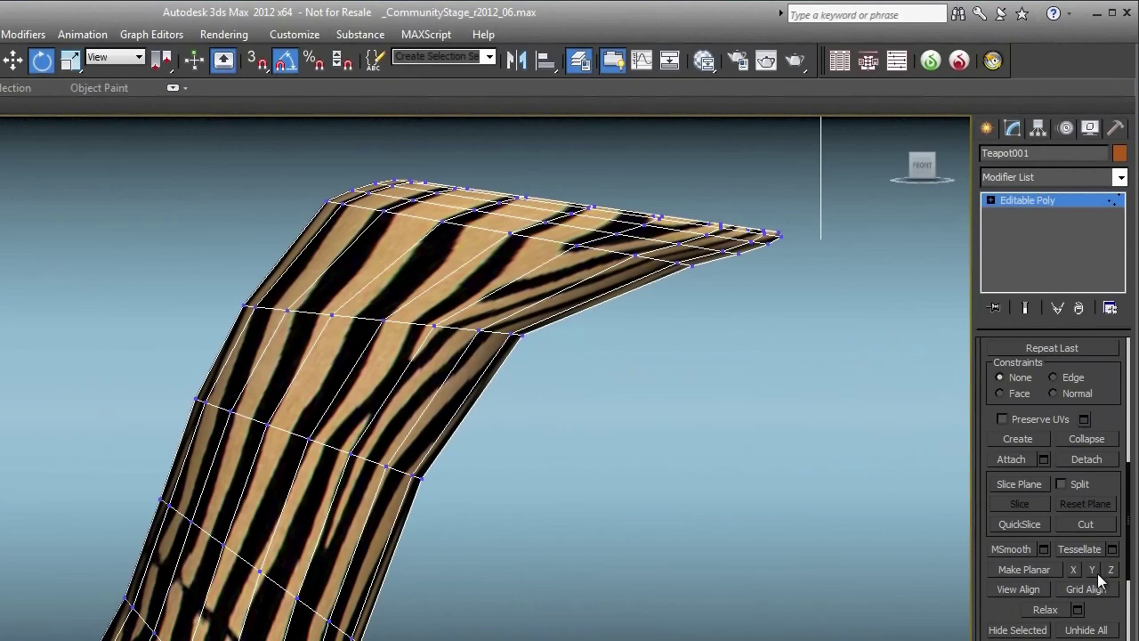
pyautogui.moveTo(738, 430); pyautogui.dragTo(717, 463, button='middle')
pyautogui.moveTo(262, 172); pyautogui.dragTo(794, 318)
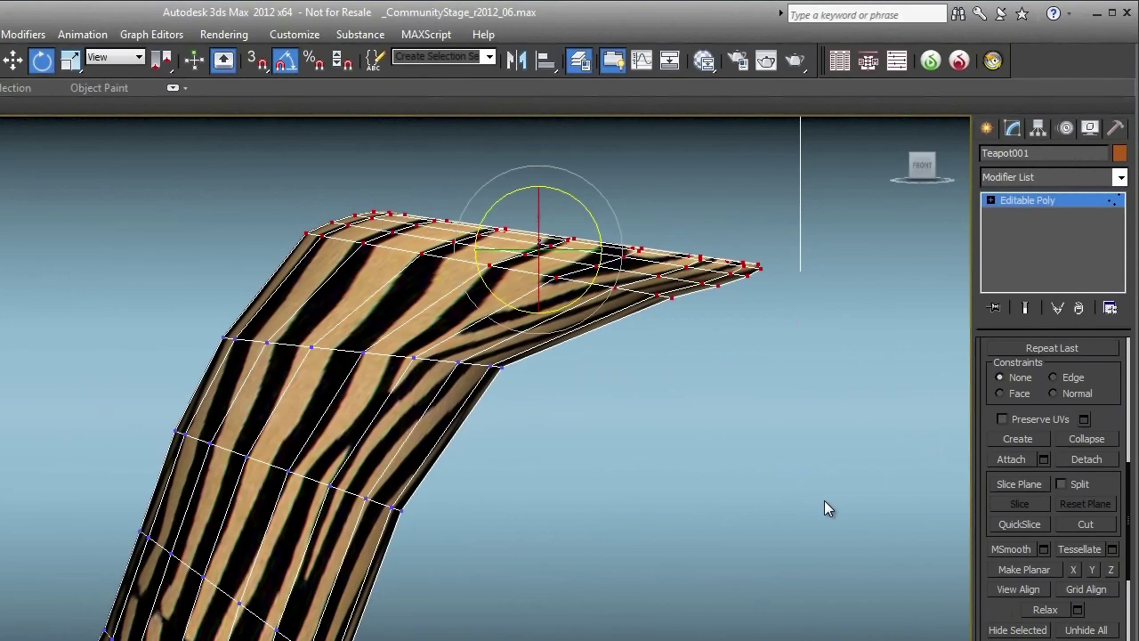
pyautogui.click(1012, 575)
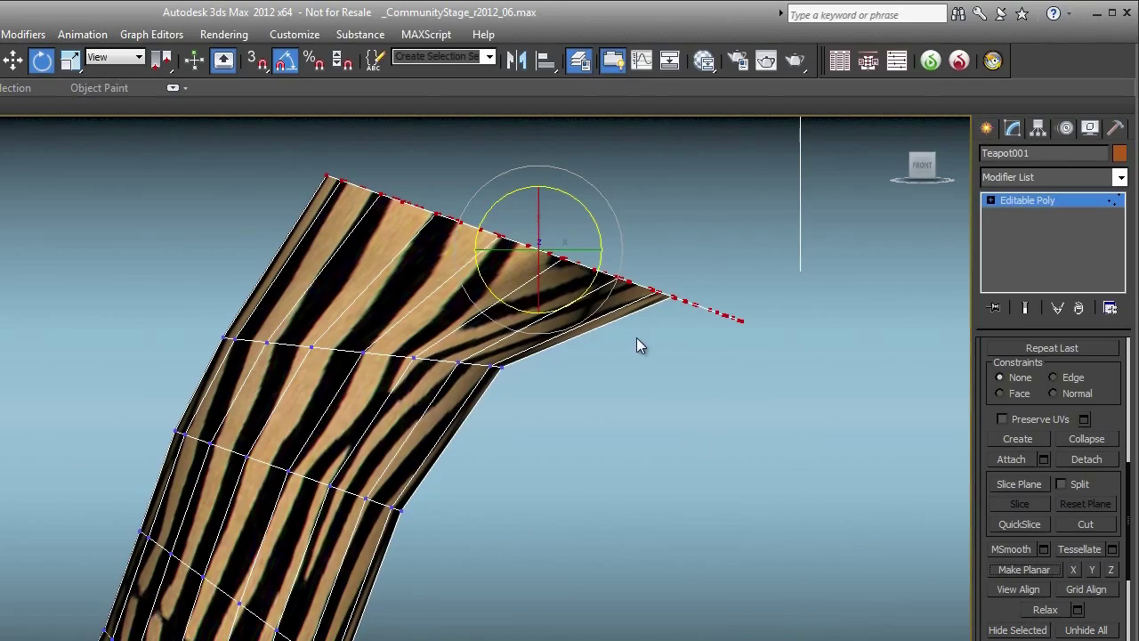
# Try flattening the spout-tip vertices along Z, and undo both planar operations.
pyautogui.moveTo(697, 354)
pyautogui.keyDown('alt'); pyautogui.mouseDown(button='middle')
pyautogui.moveTo(563, 375)
pyautogui.moveTo(690, 376)
pyautogui.mouseUp(button='middle'); pyautogui.keyUp('alt')
pyautogui.click(1111, 569)
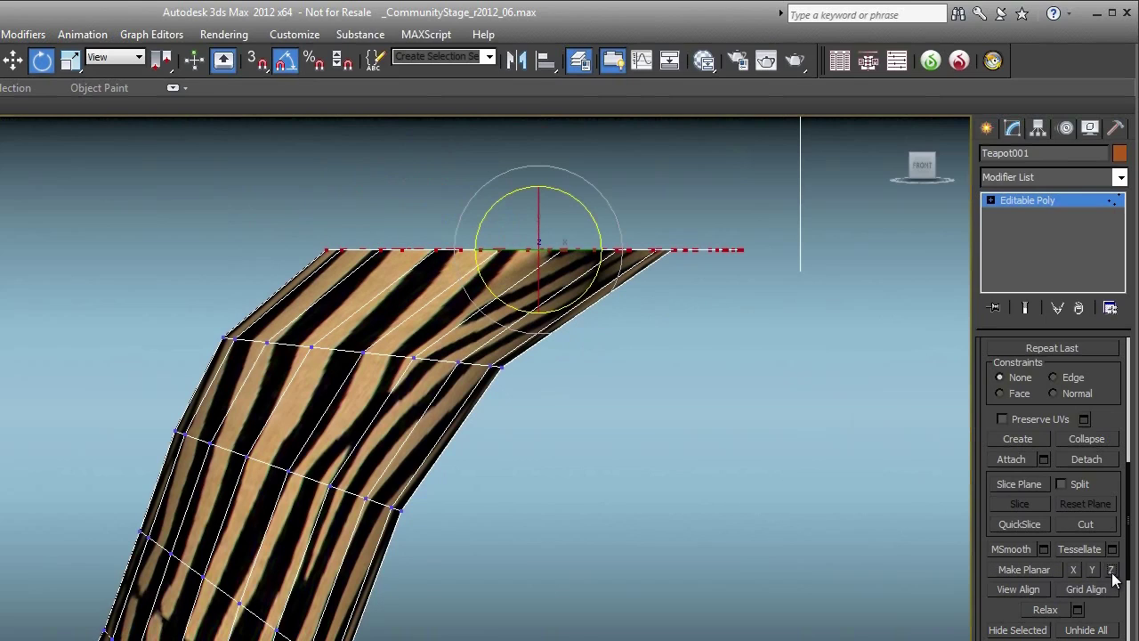
pyautogui.moveTo(800, 449)
pyautogui.keyDown('alt'); pyautogui.mouseDown(button='middle')
pyautogui.moveTo(761, 454)
pyautogui.moveTo(812, 449)
pyautogui.mouseUp(button='middle'); pyautogui.keyUp('alt')
pyautogui.hotkey('ctrl', 'z')
pyautogui.hotkey('ctrl', 'z')
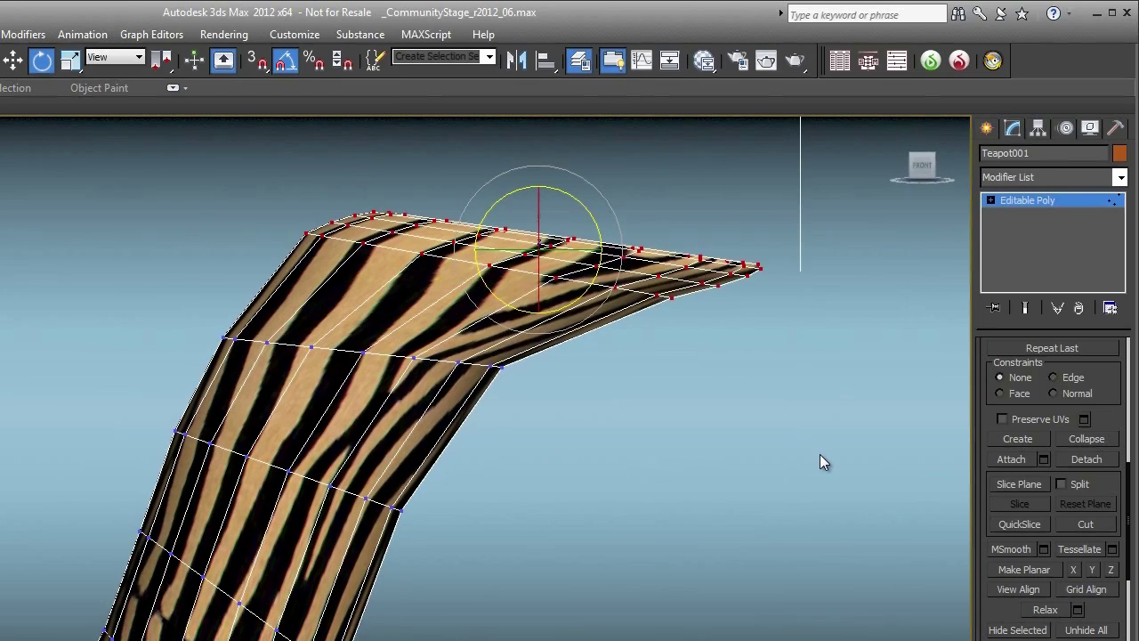
# Select the vertex row directly below the spout tip and flatten it along the Z axis with Make Planar.
pyautogui.moveTo(188, 311); pyautogui.dragTo(535, 390)
pyautogui.moveTo(475, 357); pyautogui.dragTo(504, 307, button='middle')
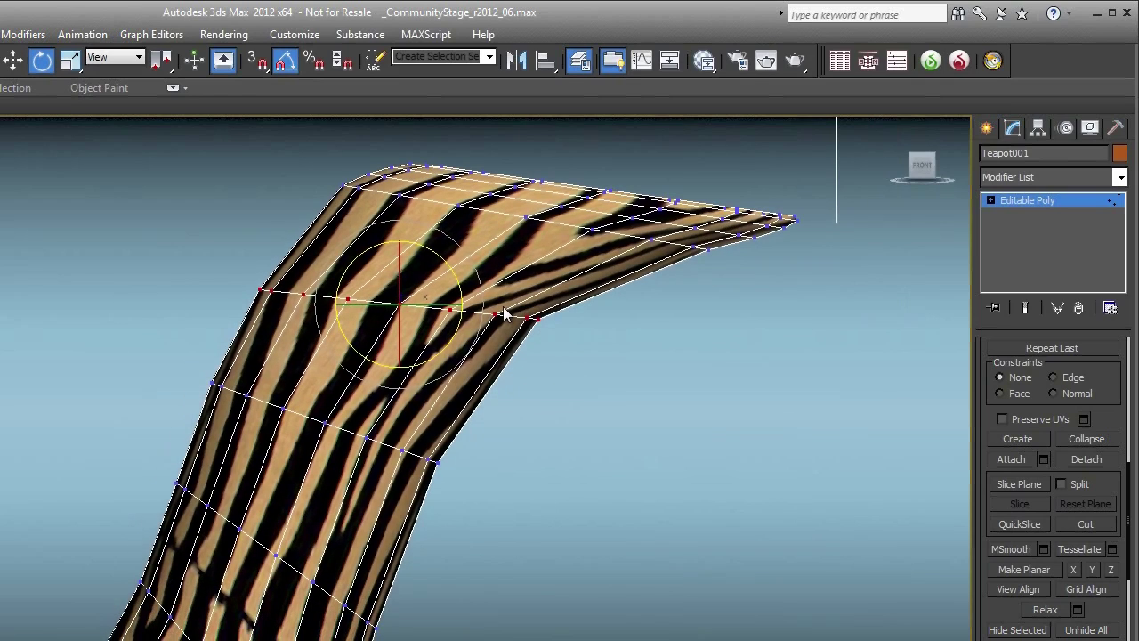
pyautogui.click(1026, 569)
pyautogui.hotkey('ctrl', 'z')
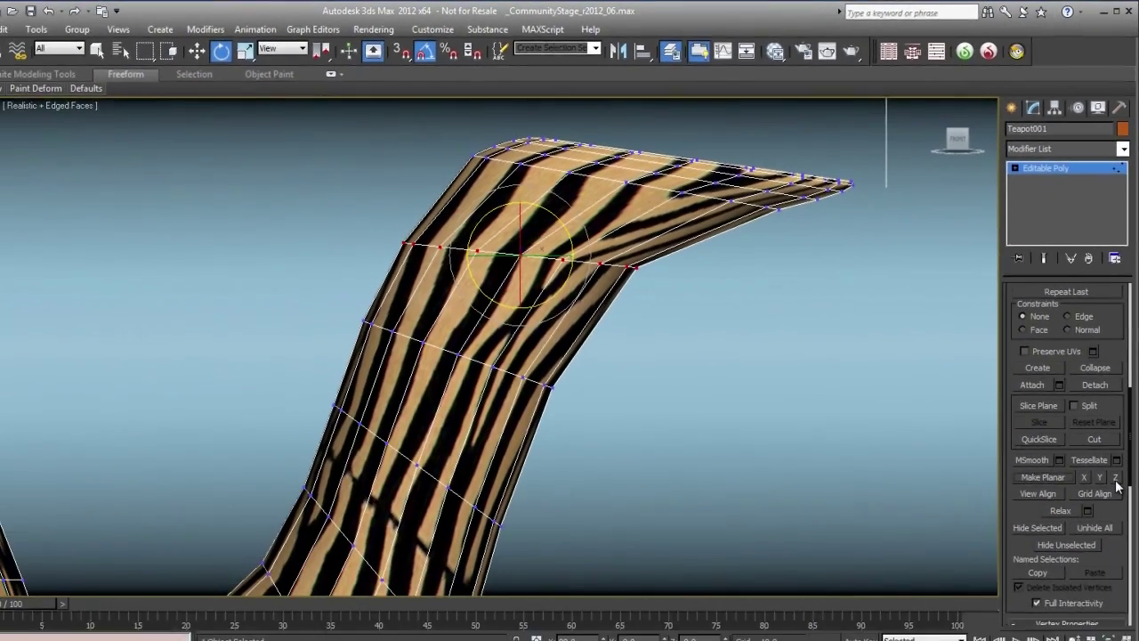
pyautogui.click(1115, 478)
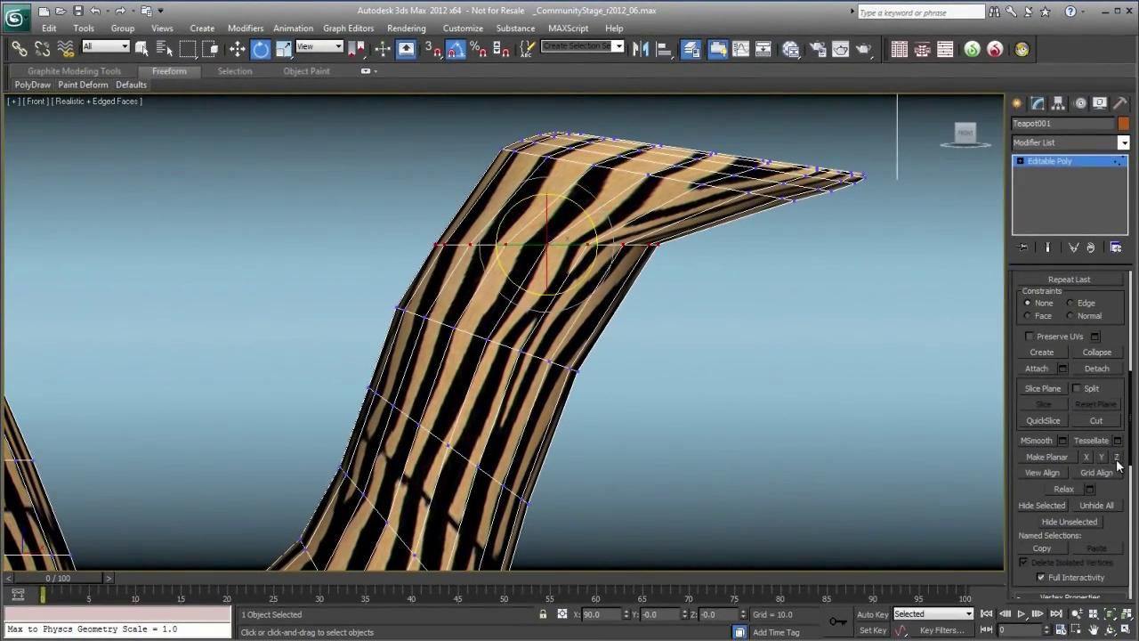
# Flatten the second vertex row below the spout tip along the Z axis.
pyautogui.moveTo(379, 303)
pyautogui.mouseDown()
pyautogui.moveTo(563, 373)
pyautogui.moveTo(608, 405)
pyautogui.mouseUp()
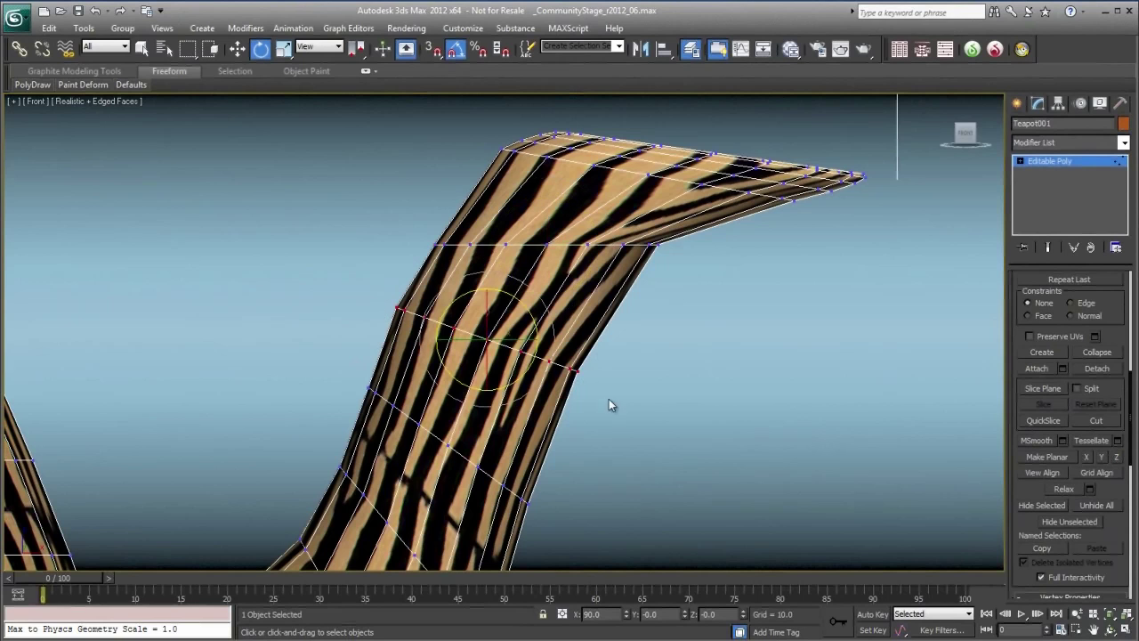
pyautogui.click(1116, 460)
pyautogui.scroll(-3, 709, 364)
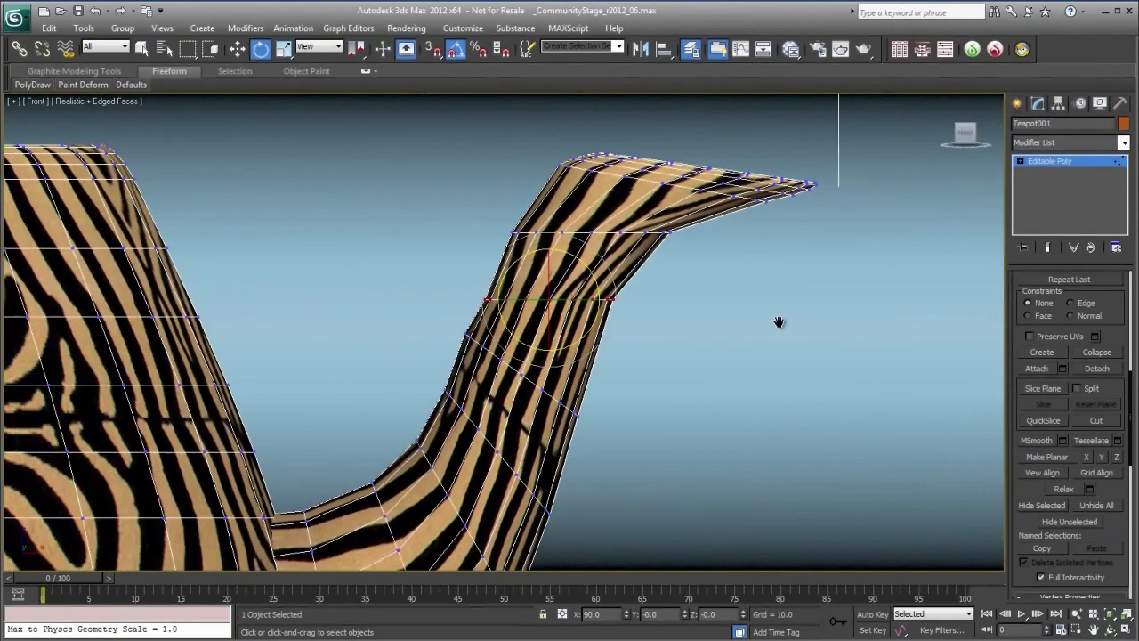
pyautogui.moveTo(712, 348); pyautogui.dragTo(804, 371, button='middle')
pyautogui.press('f')
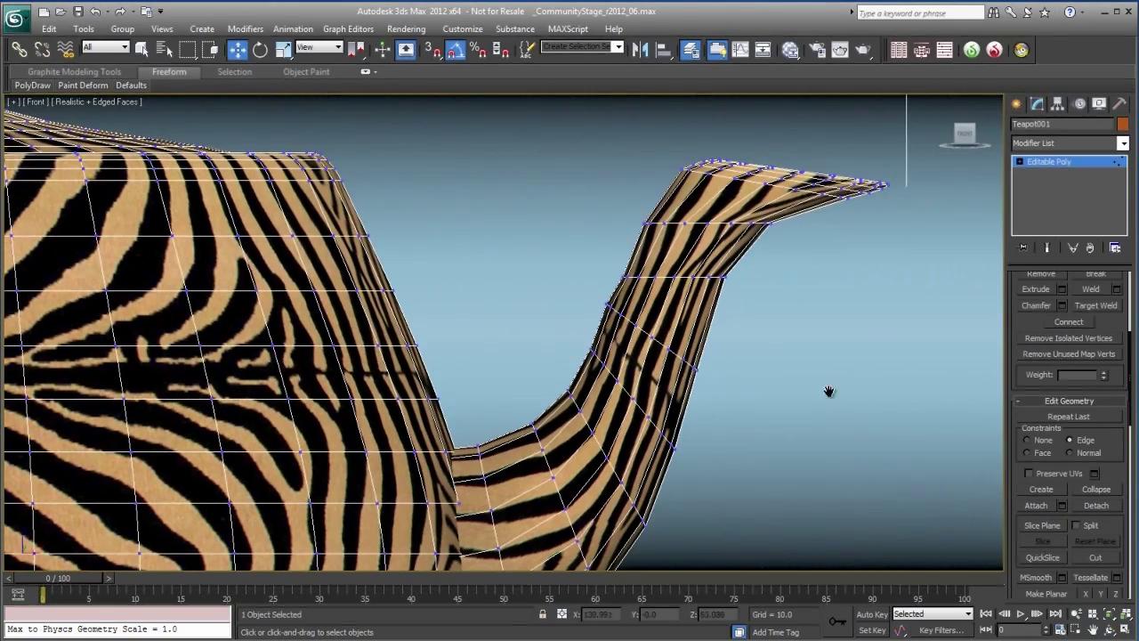
pyautogui.moveTo(829, 392)
pyautogui.mouseDown(button='middle')
pyautogui.moveTo(789, 383)
pyautogui.moveTo(849, 389)
pyautogui.mouseUp(button='middle')
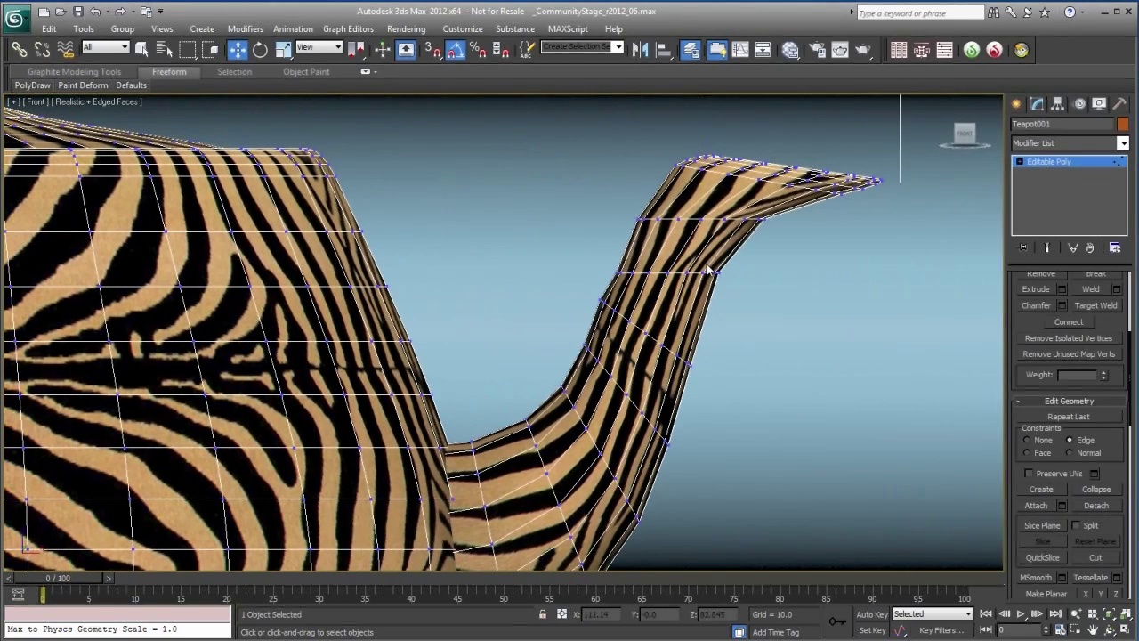
pyautogui.moveTo(708, 269); pyautogui.dragTo(728, 256, button='middle')
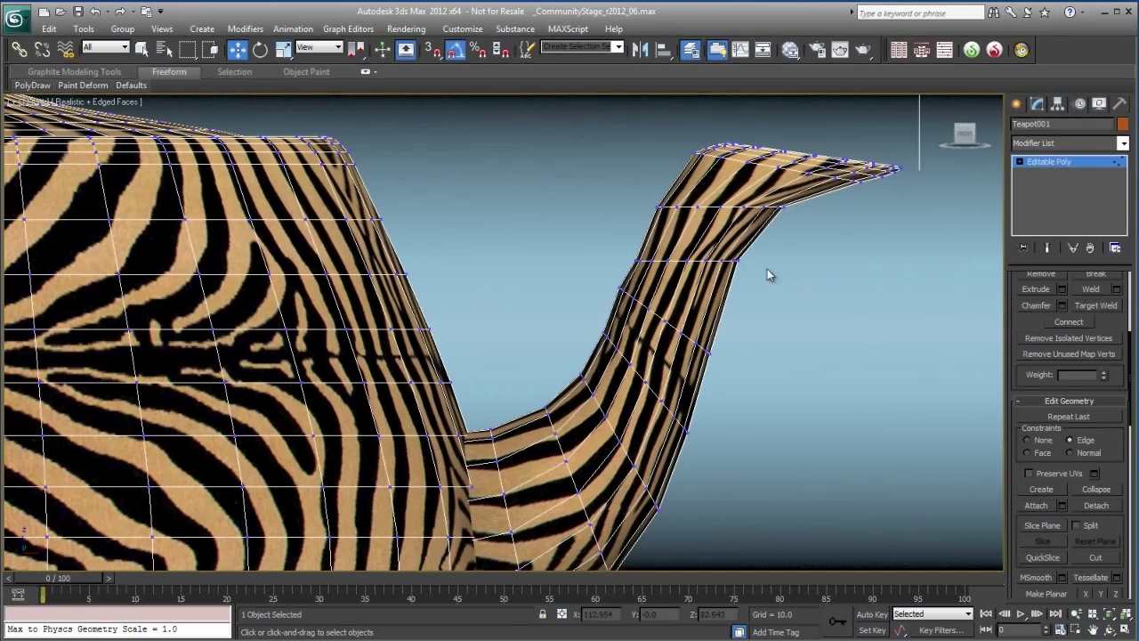
pyautogui.moveTo(732, 286); pyautogui.dragTo(759, 276, button='middle')
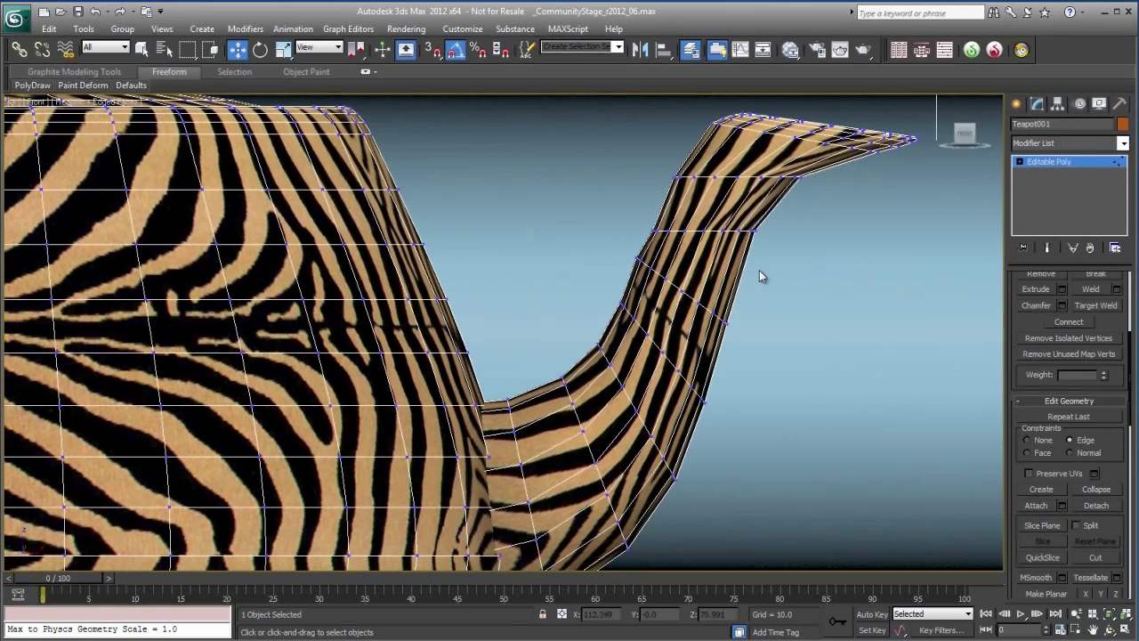
# Set the Edit Geometry constraint to Edge.
pyautogui.moveTo(1022, 330); pyautogui.dragTo(1036, 305)
pyautogui.scroll(-4, 1039, 338)
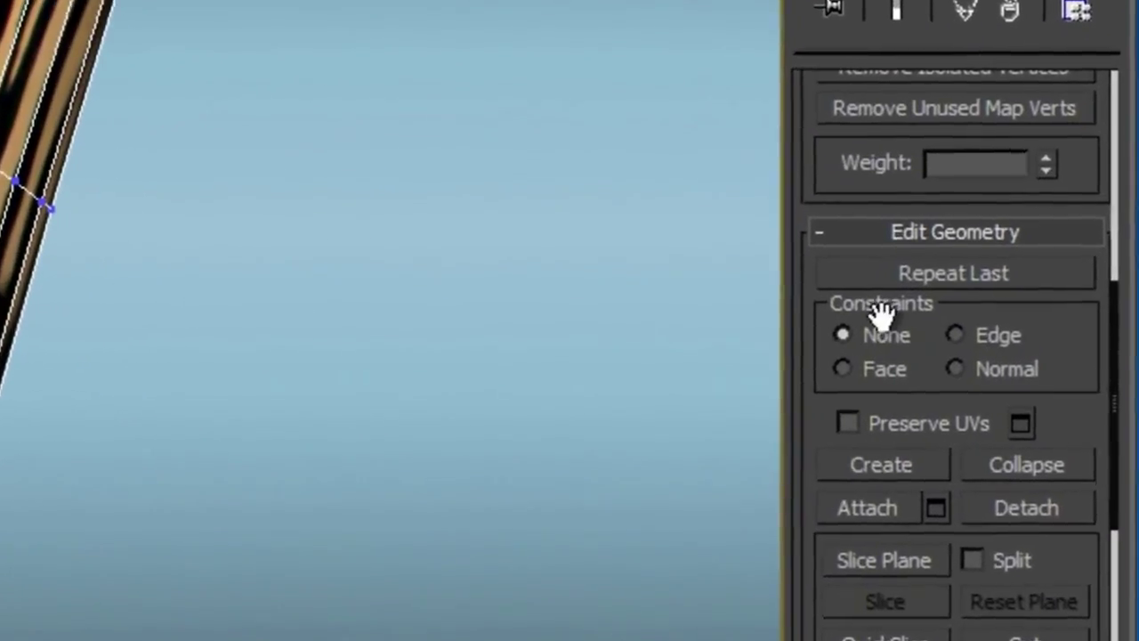
pyautogui.click(955, 336)
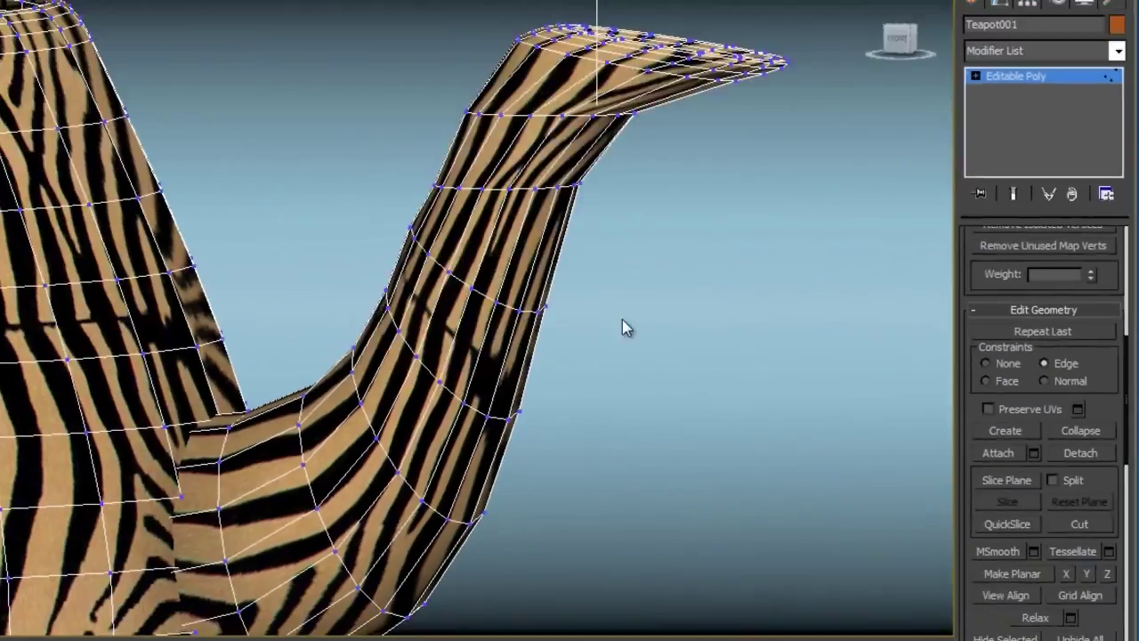
# Select a vertex on the outer side of the spout's third row and slide it slightly along its edges.
pyautogui.scroll(2, 622, 319)
pyautogui.moveTo(622, 319); pyautogui.dragTo(528, 242, button='middle')
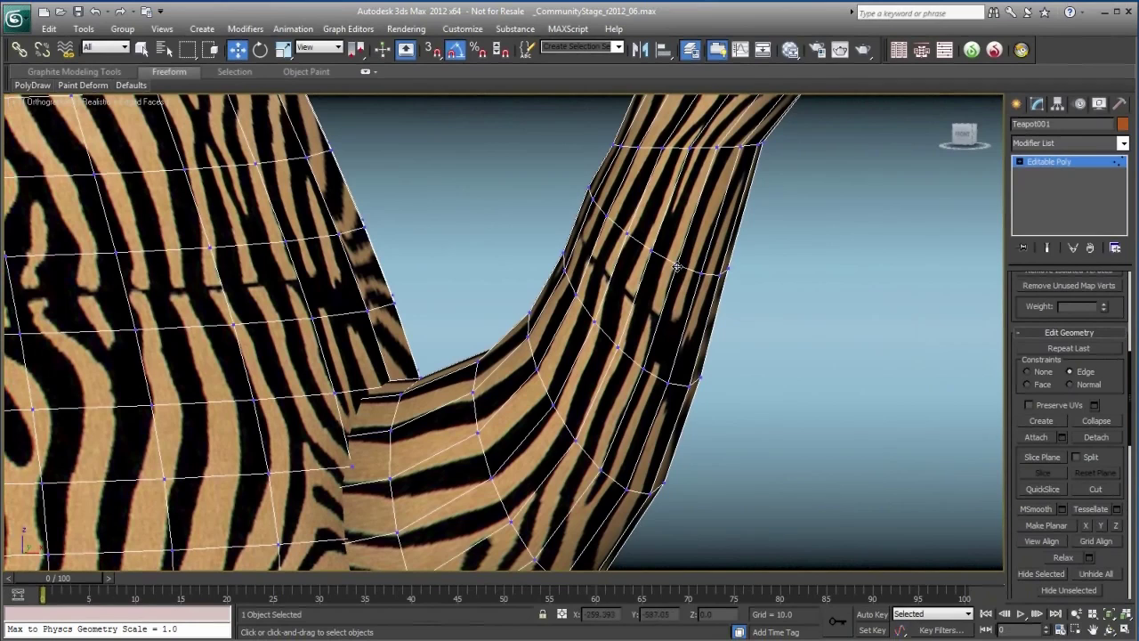
pyautogui.click(506, 218)
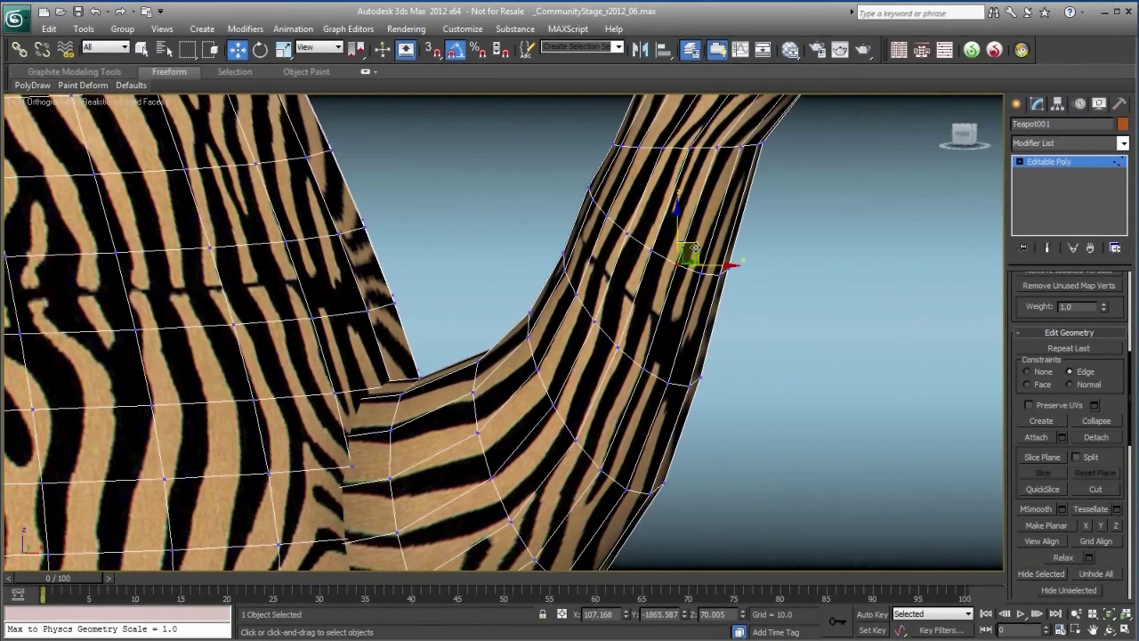
pyautogui.moveTo(676, 265); pyautogui.dragTo(674, 281)
pyautogui.moveTo(697, 243)
pyautogui.mouseDown()
pyautogui.moveTo(685, 274)
pyautogui.moveTo(716, 189)
pyautogui.moveTo(687, 269)
pyautogui.moveTo(682, 233)
pyautogui.moveTo(726, 168)
pyautogui.moveTo(700, 249)
pyautogui.mouseUp()
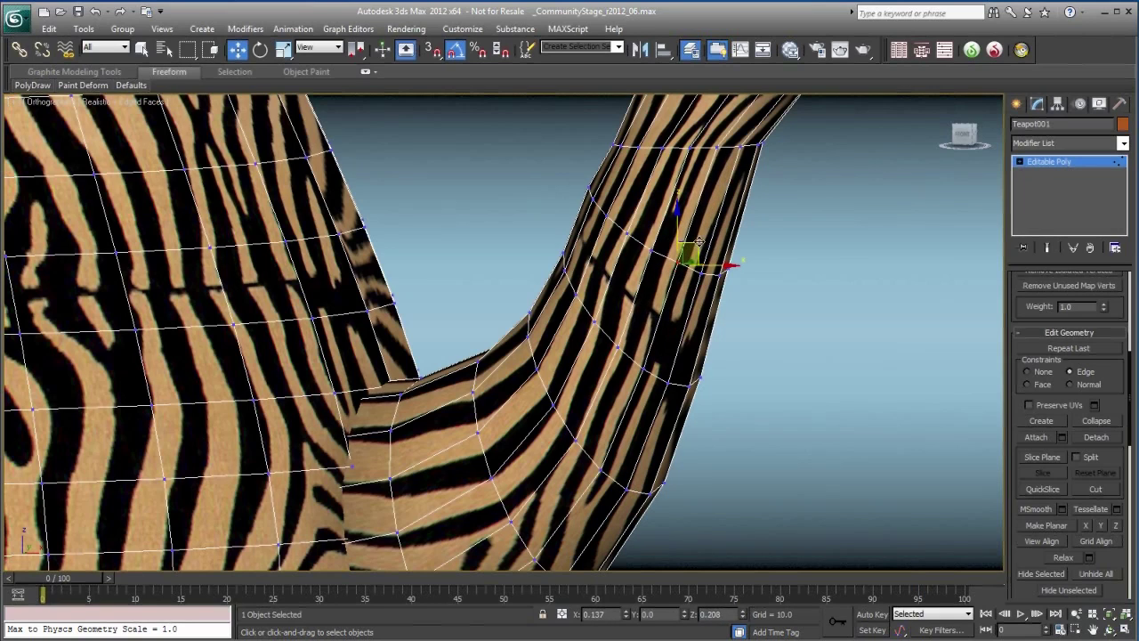
# Select a vertex in the next row down the spout, slide it along its edges, and check it from other angles.
pyautogui.keyDown('alt'); pyautogui.moveTo(690, 321); pyautogui.dragTo(610, 323, button='middle'); pyautogui.keyUp('alt')
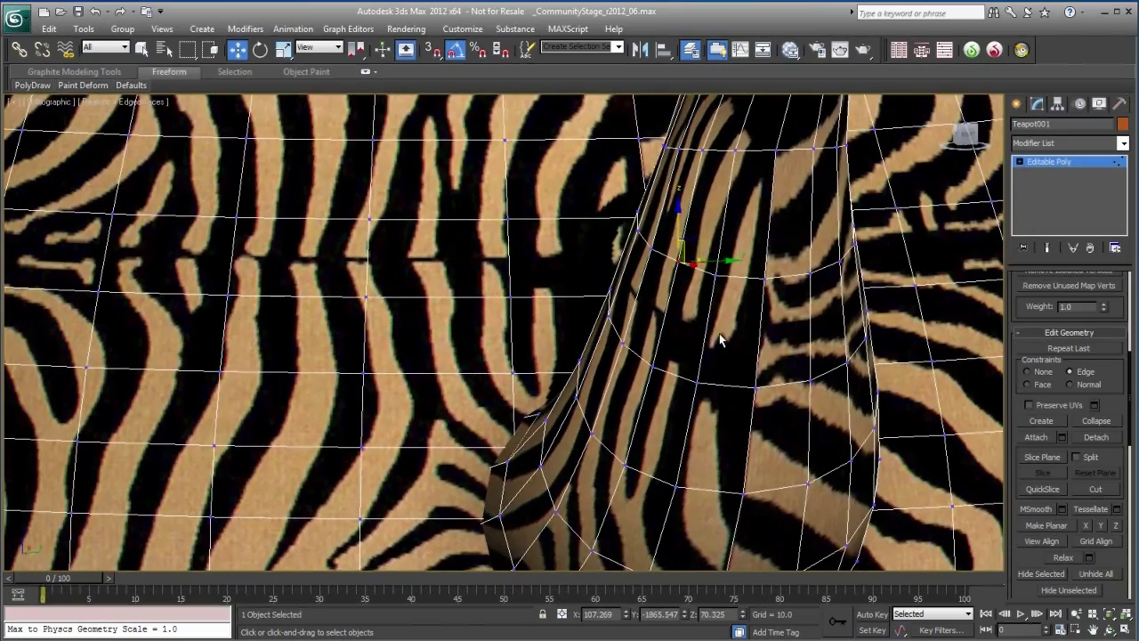
pyautogui.keyDown('alt'); pyautogui.moveTo(720, 339); pyautogui.dragTo(741, 341, button='middle'); pyautogui.keyUp('alt')
pyautogui.click(749, 387)
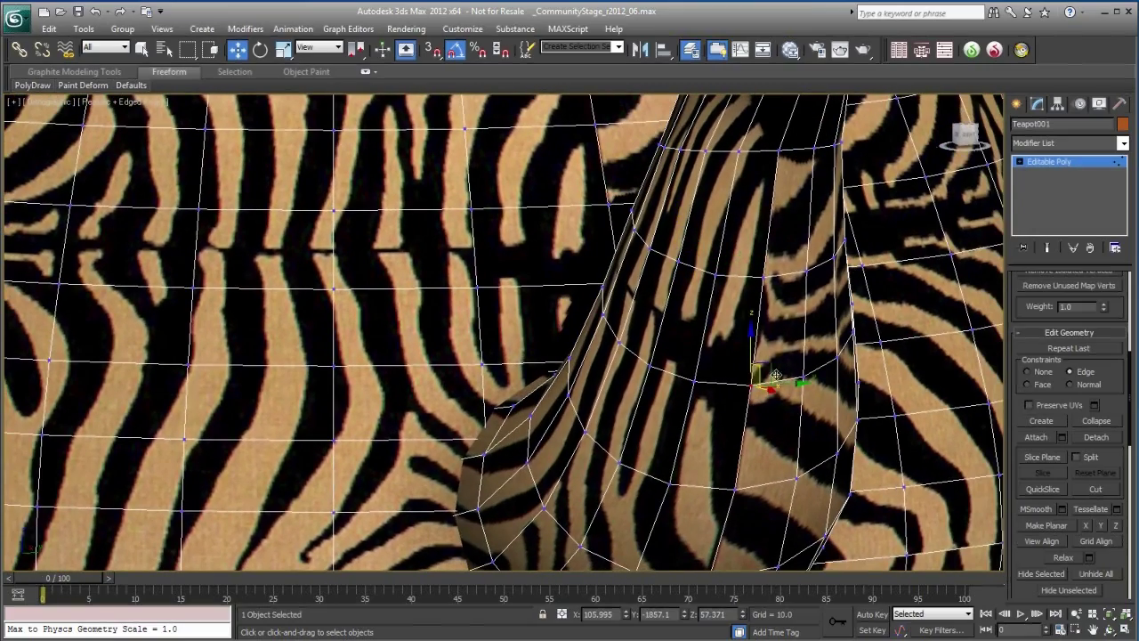
pyautogui.keyDown('alt'); pyautogui.moveTo(776, 375); pyautogui.dragTo(844, 381, button='middle'); pyautogui.keyUp('alt')
pyautogui.moveTo(771, 362)
pyautogui.mouseDown()
pyautogui.moveTo(774, 353)
pyautogui.moveTo(759, 396)
pyautogui.moveTo(782, 319)
pyautogui.moveTo(772, 374)
pyautogui.mouseUp()
pyautogui.keyDown('alt'); pyautogui.moveTo(772, 375); pyautogui.dragTo(732, 307, button='middle'); pyautogui.keyUp('alt')
pyautogui.keyDown('alt'); pyautogui.moveTo(647, 384); pyautogui.dragTo(765, 322, button='middle'); pyautogui.keyUp('alt')
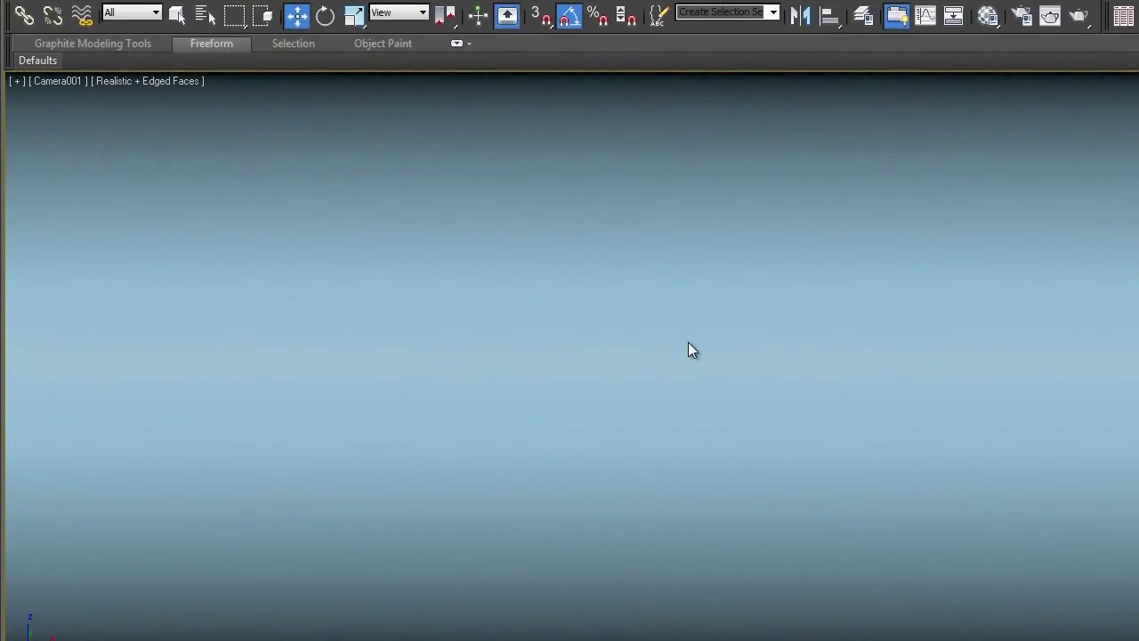
# Open the Outliner and undock it as a floating window over the viewport.
pyautogui.press('h')
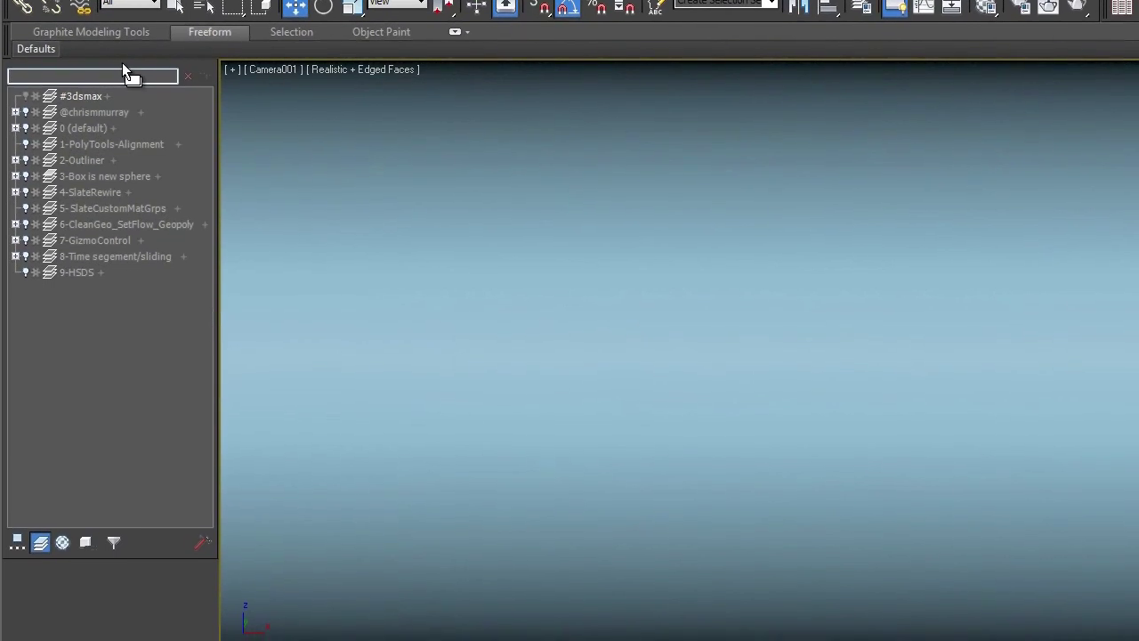
pyautogui.moveTo(123, 64); pyautogui.dragTo(551, 124)
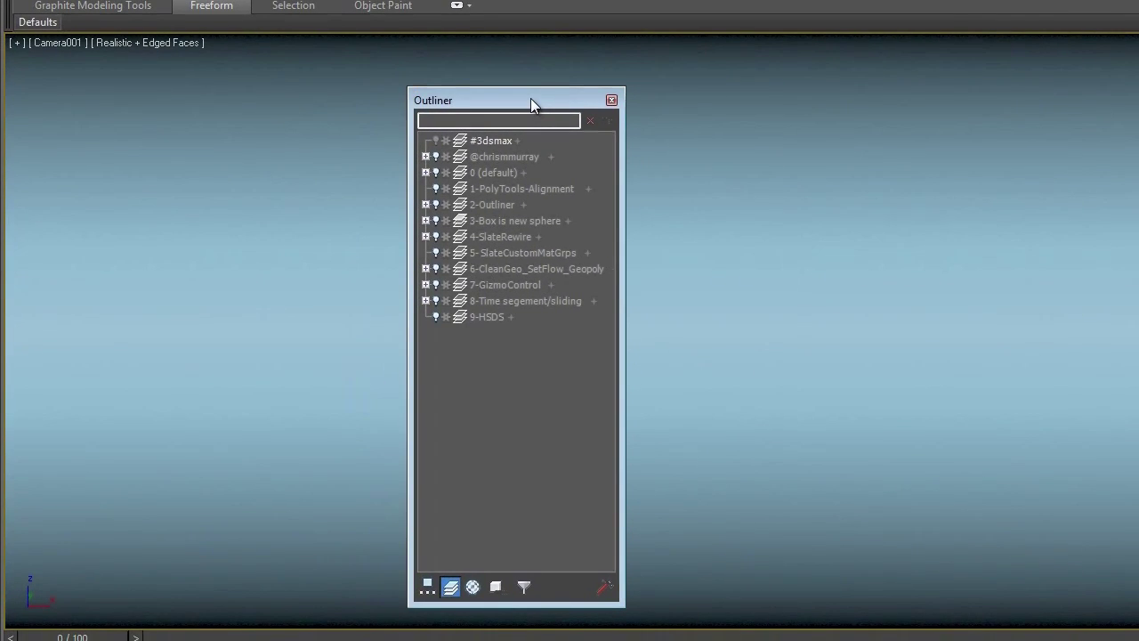
# Dock the floating Outliner window on the left side of the viewport.
pyautogui.moveTo(531, 98); pyautogui.dragTo(528, 92)
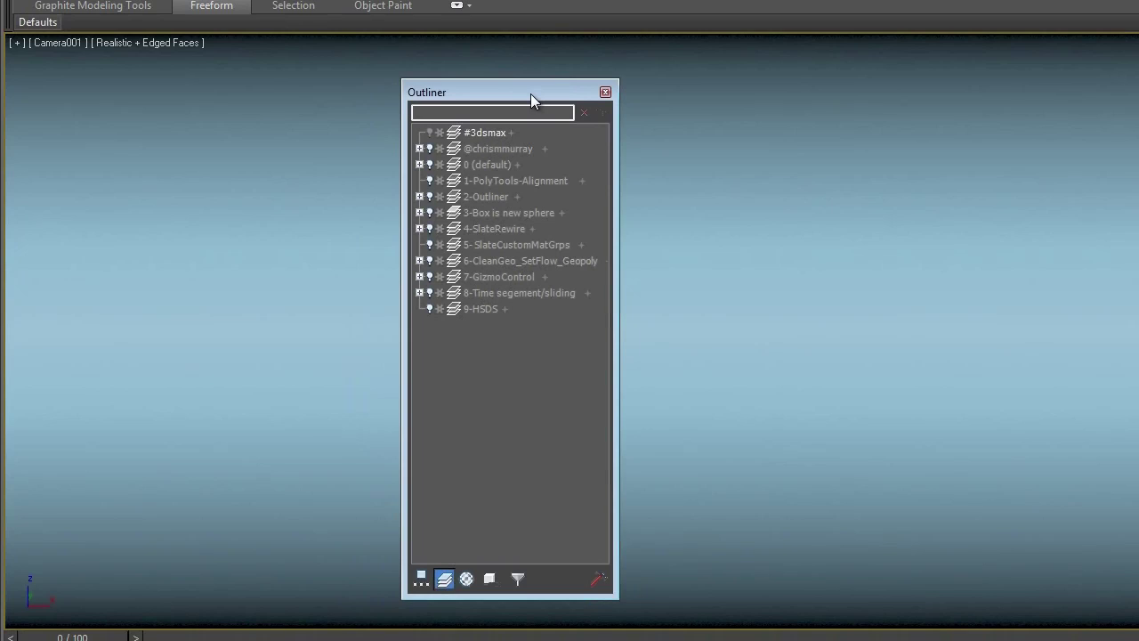
pyautogui.moveTo(531, 93); pyautogui.dragTo(8, 84)
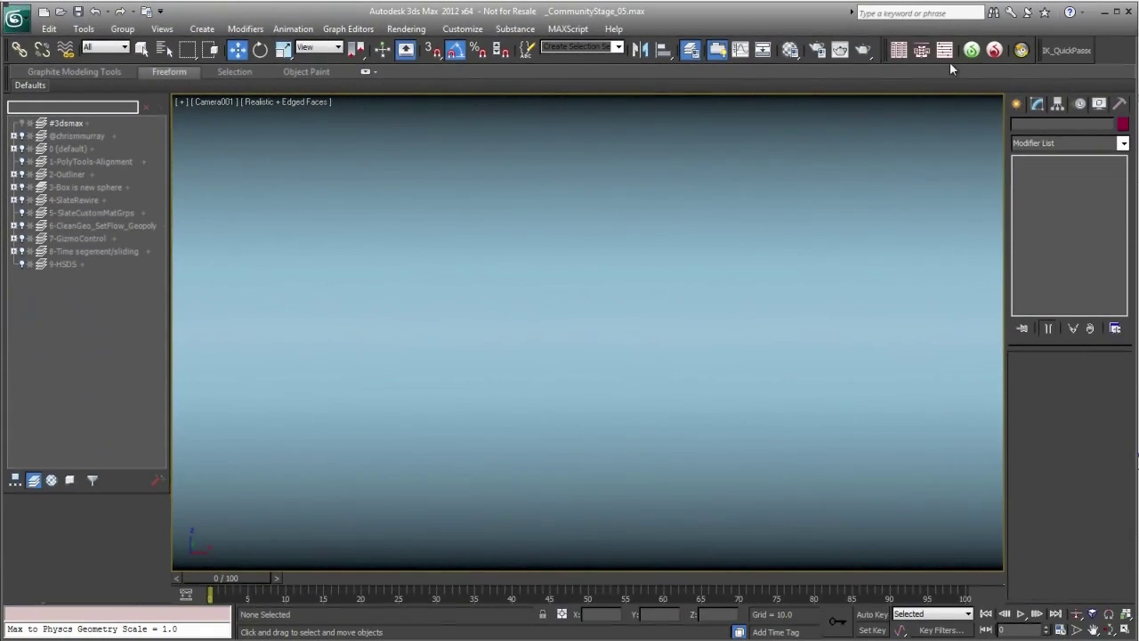
# Examine the standard Layer manager's list of scene layers and columns, and close the window.
pyautogui.moveTo(949, 61); pyautogui.dragTo(658, 113)
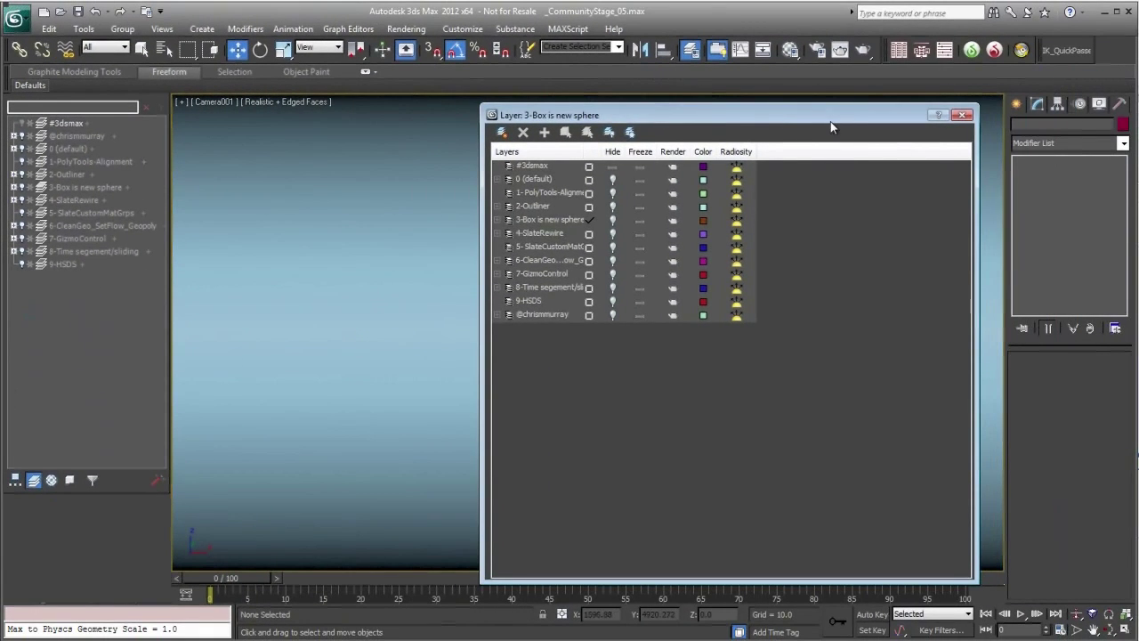
pyautogui.moveTo(830, 127); pyautogui.dragTo(804, 130)
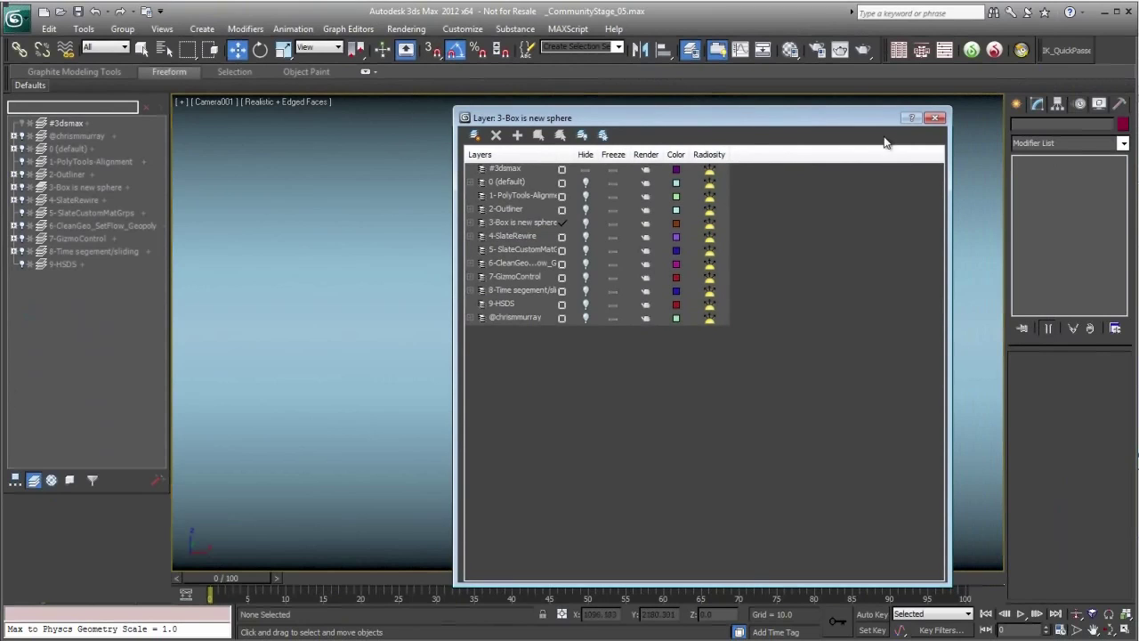
pyautogui.click(935, 117)
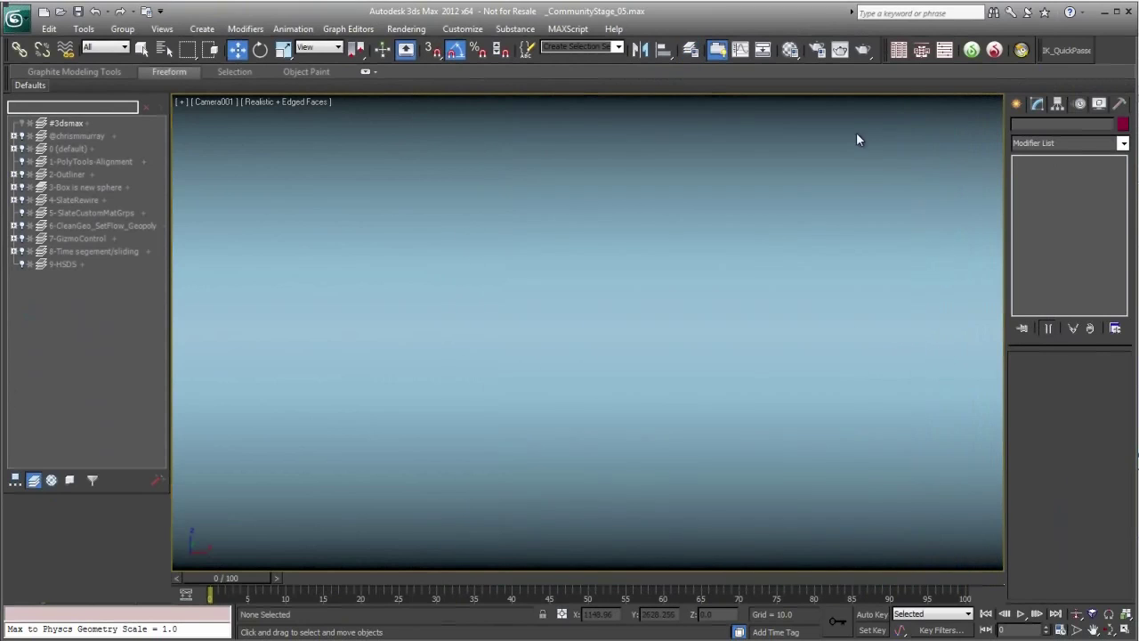
# Unhide the 2-Outliner layer and pose the mannequin's raised hand slightly higher and farther outward by moving its point helper with Interactive IK.
pyautogui.click(21, 174)
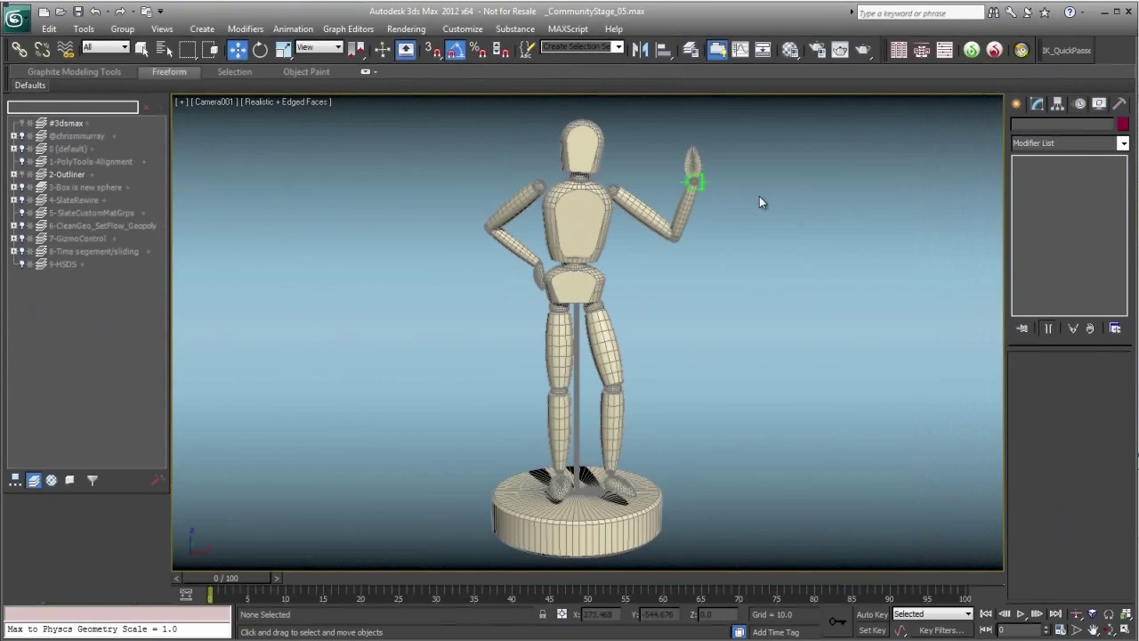
pyautogui.click(696, 183)
pyautogui.click(1059, 105)
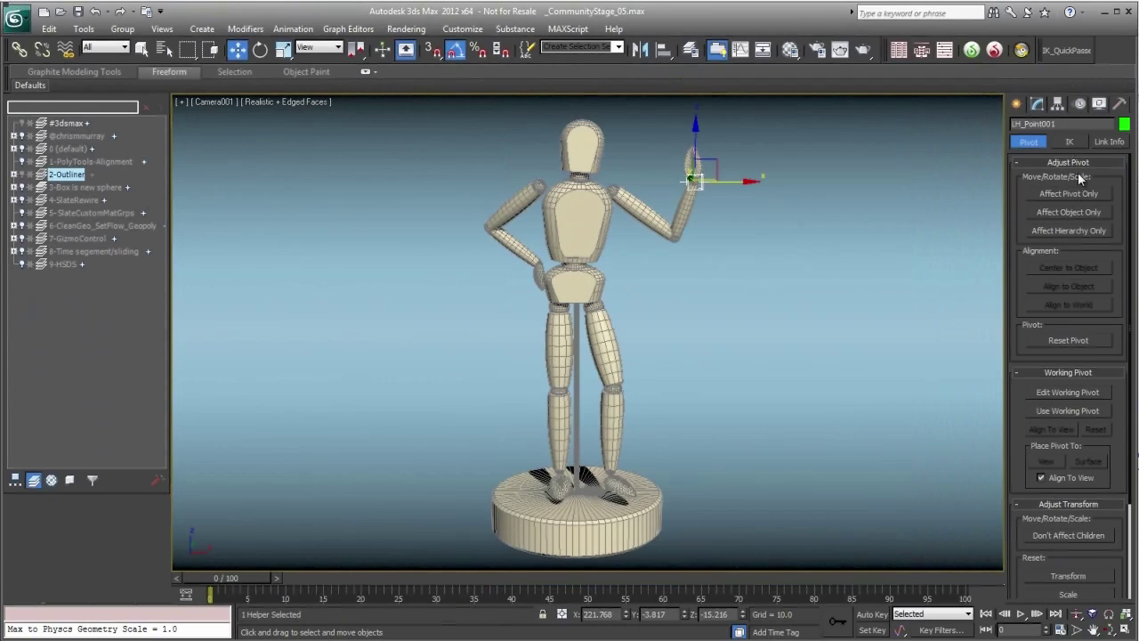
pyautogui.click(1071, 142)
pyautogui.click(1067, 159)
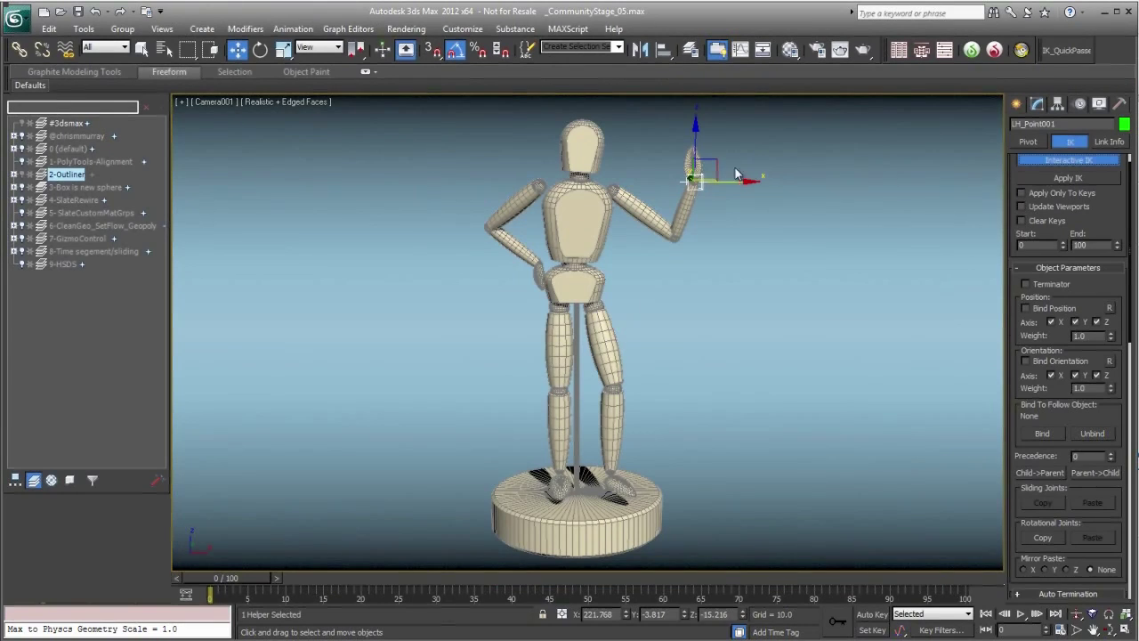
pyautogui.moveTo(723, 162)
pyautogui.mouseDown()
pyautogui.moveTo(748, 142)
pyautogui.moveTo(733, 145)
pyautogui.mouseUp()
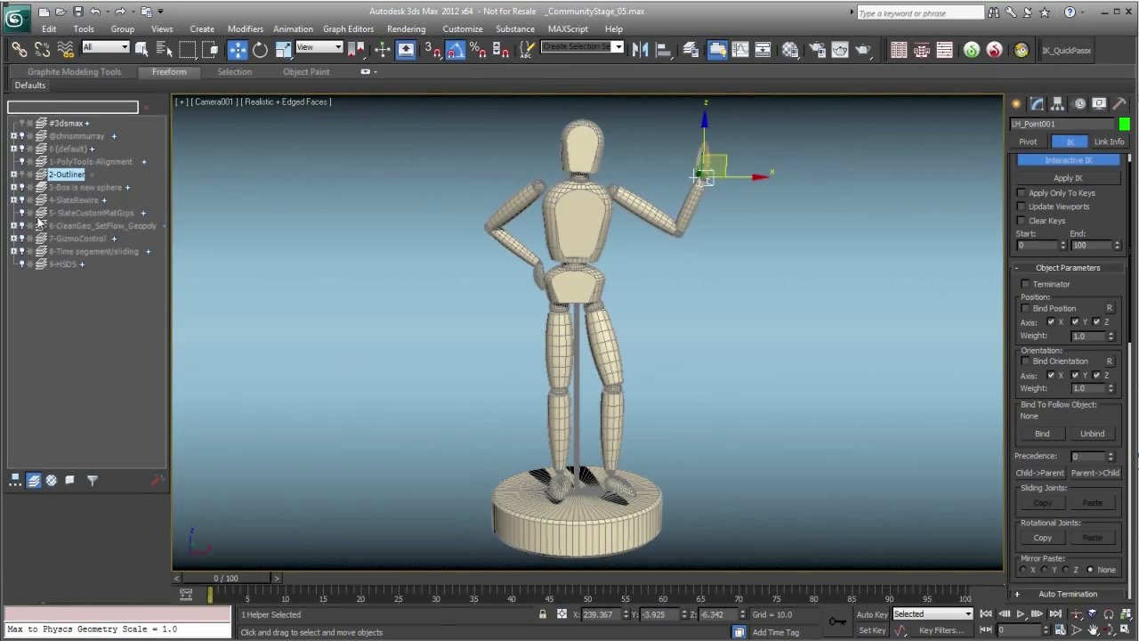
pyautogui.click(65, 309)
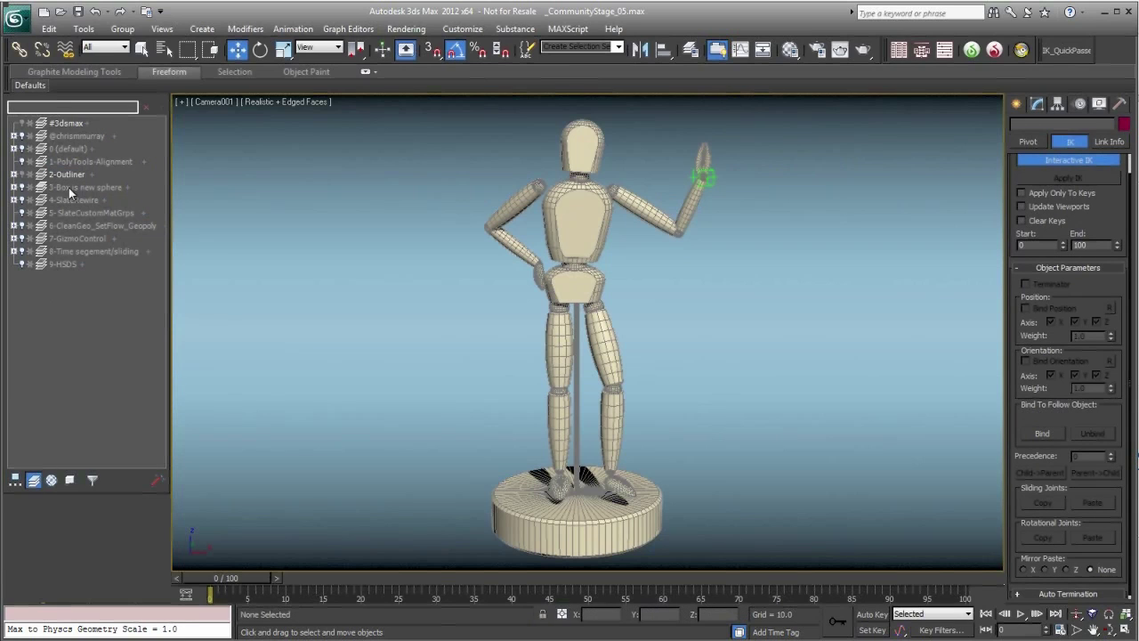
# Toggle the 2-Outliner layer's visibility, and freeze and unfreeze it together with the 3-Box is new sphere and 4-SlateRewire layers.
pyautogui.click(22, 175)
pyautogui.click(22, 175)
pyautogui.click(68, 175)
pyautogui.keyDown('ctrl'); pyautogui.click(71, 188); pyautogui.keyUp('ctrl')
pyautogui.keyDown('ctrl'); pyautogui.click(70, 201); pyautogui.keyUp('ctrl')
pyautogui.click(30, 201)
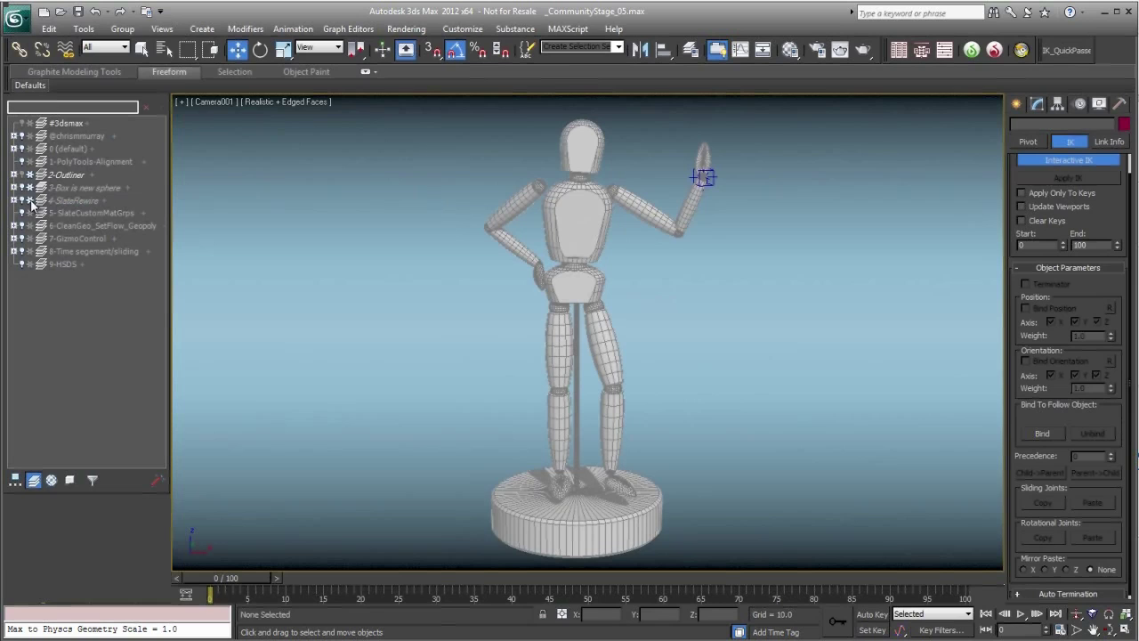
pyautogui.moveTo(31, 201); pyautogui.dragTo(31, 178)
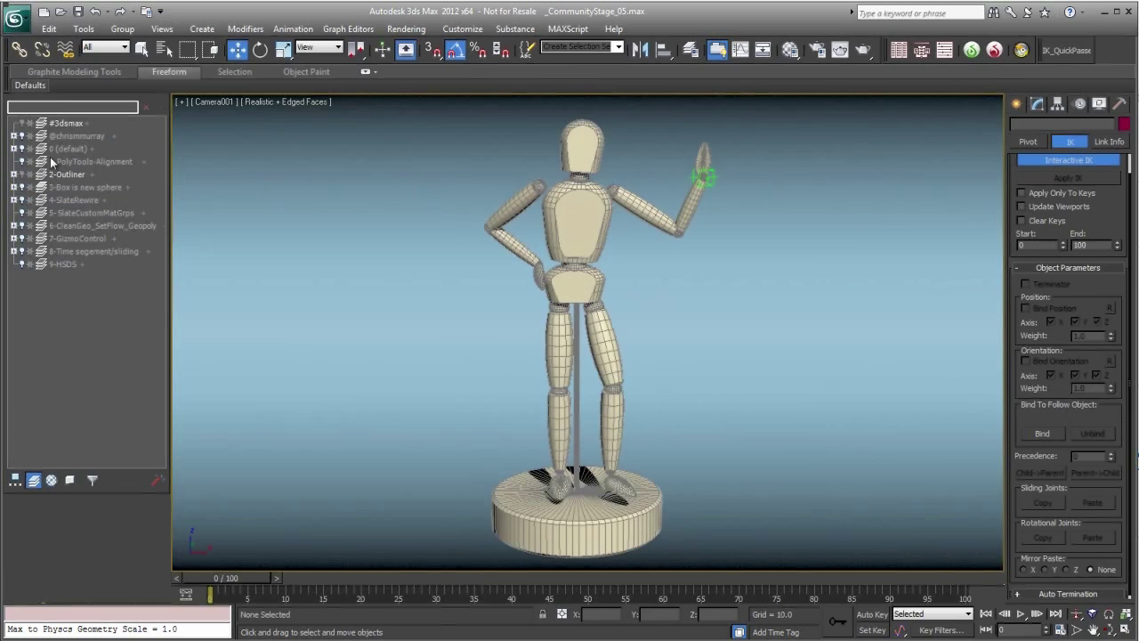
# Expand the 2-Outliner layer and look through the mannequin parts it contains.
pyautogui.click(14, 175)
pyautogui.scroll(-2, 89, 205)
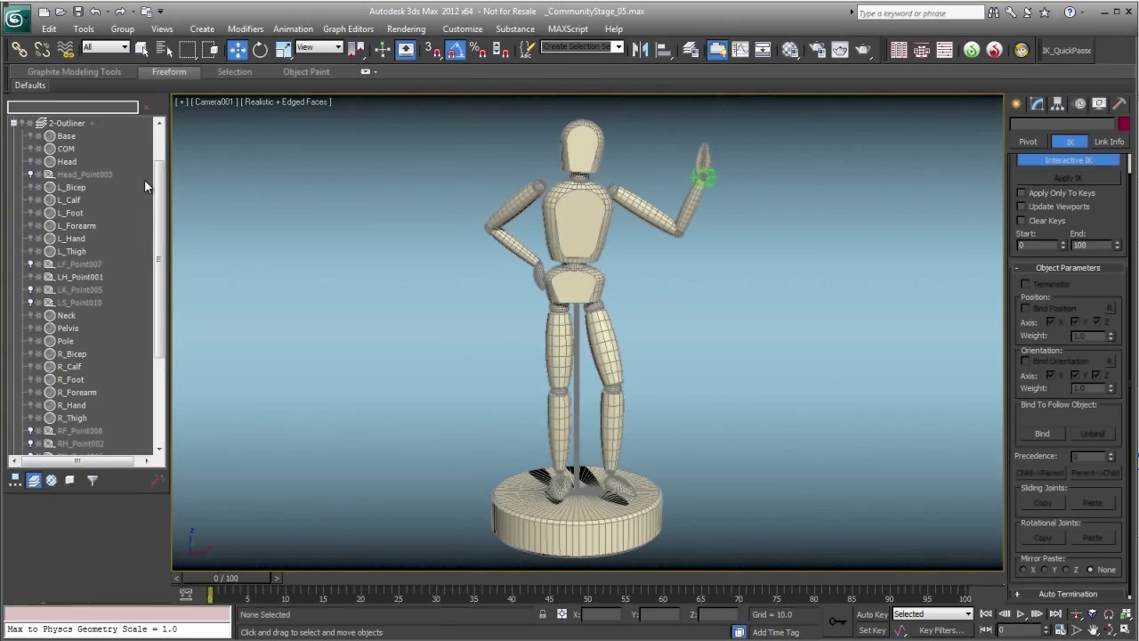
pyautogui.moveTo(154, 181); pyautogui.dragTo(168, 146)
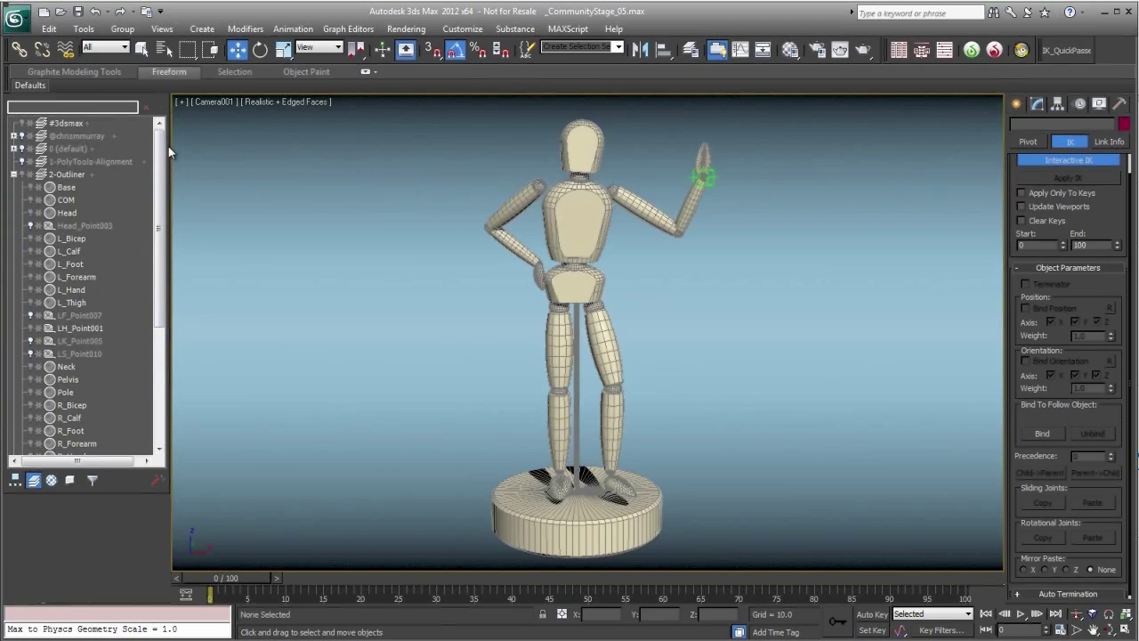
pyautogui.moveTo(158, 171); pyautogui.dragTo(161, 168)
# Select Base, COM and Head together in the Outliner, and hide and unhide them.
pyautogui.click(66, 187)
pyautogui.keyDown('shift'); pyautogui.click(66, 213); pyautogui.keyUp('shift')
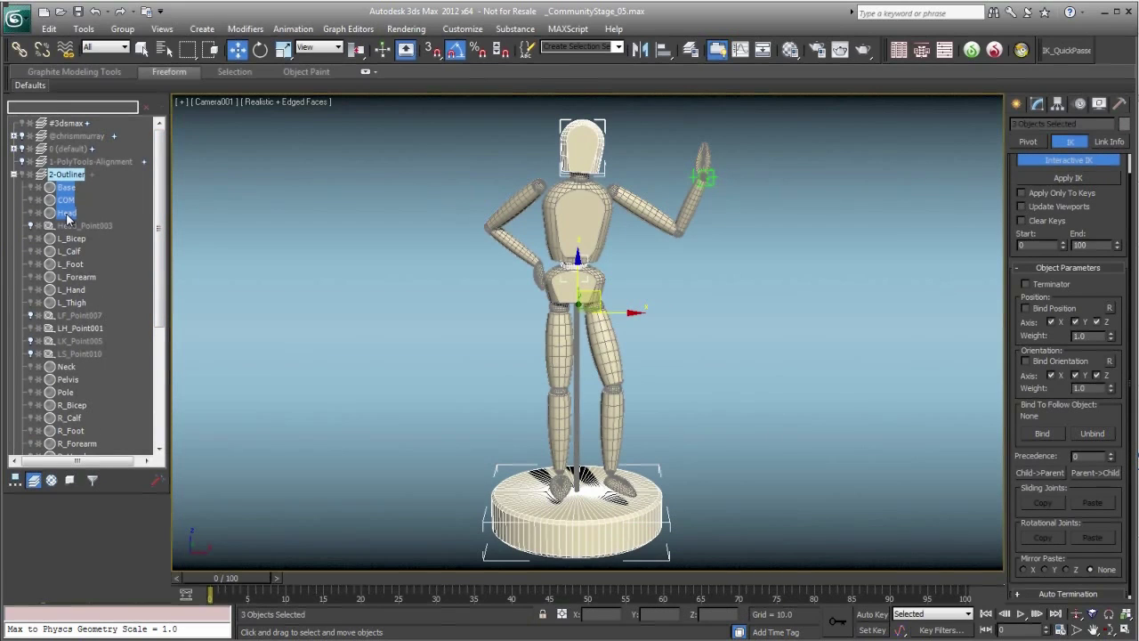
pyautogui.click(31, 189)
pyautogui.click(31, 189)
# Select Base, COM and Head one at a time, open COM's name for editing without changing it, and reselect Head.
pyautogui.click(66, 189)
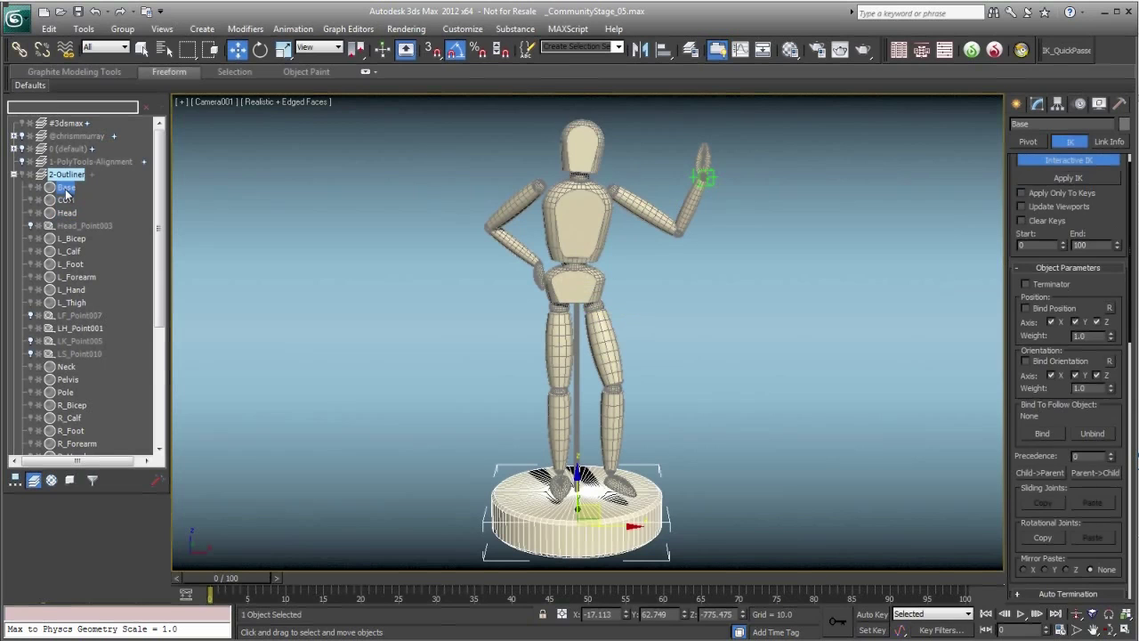
pyautogui.click(66, 200)
pyautogui.click(67, 213)
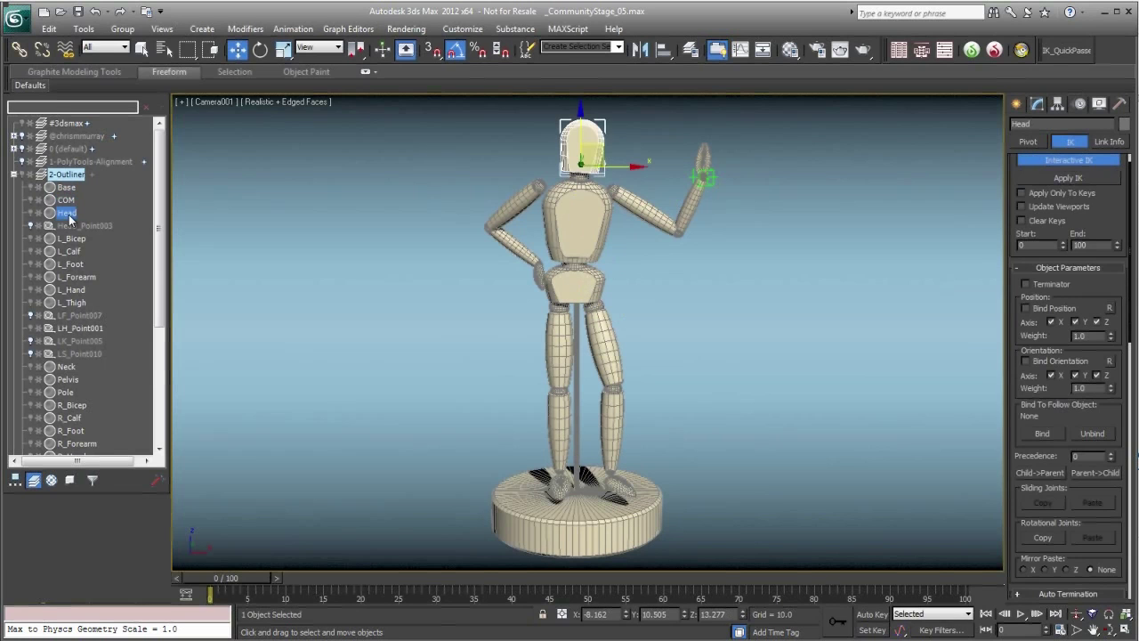
pyautogui.click(67, 201)
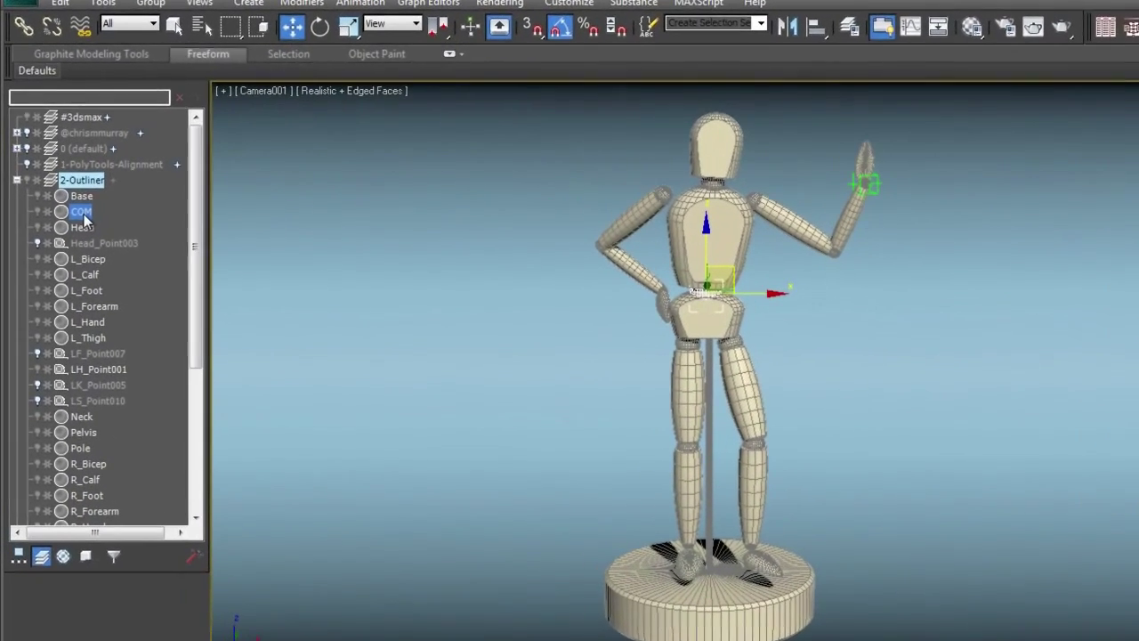
pyautogui.click(82, 214)
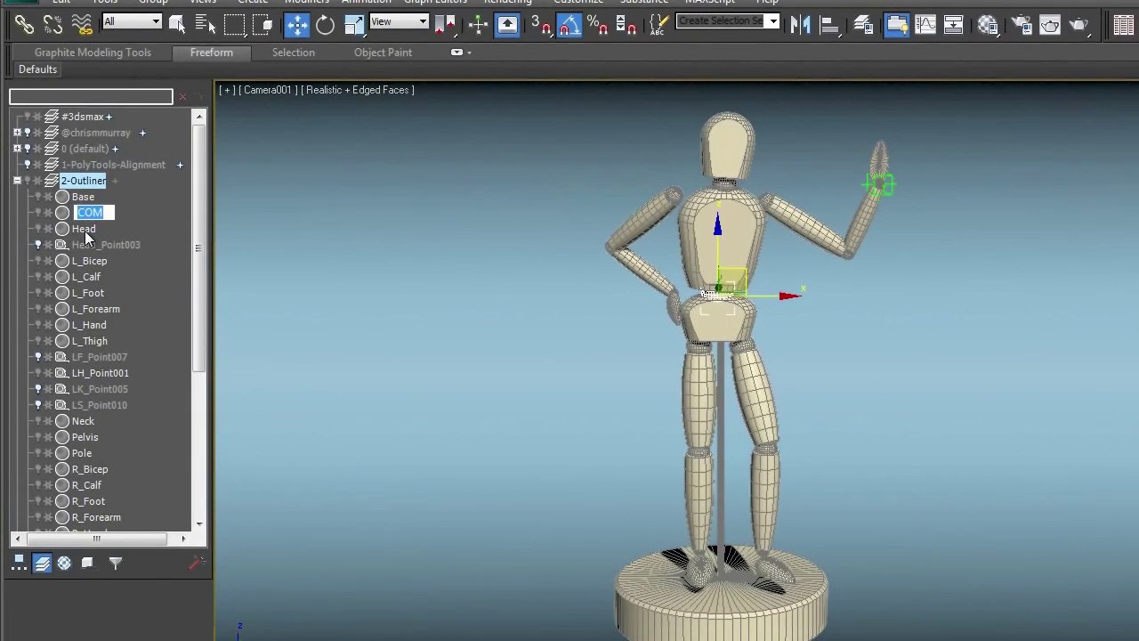
pyautogui.click(85, 231)
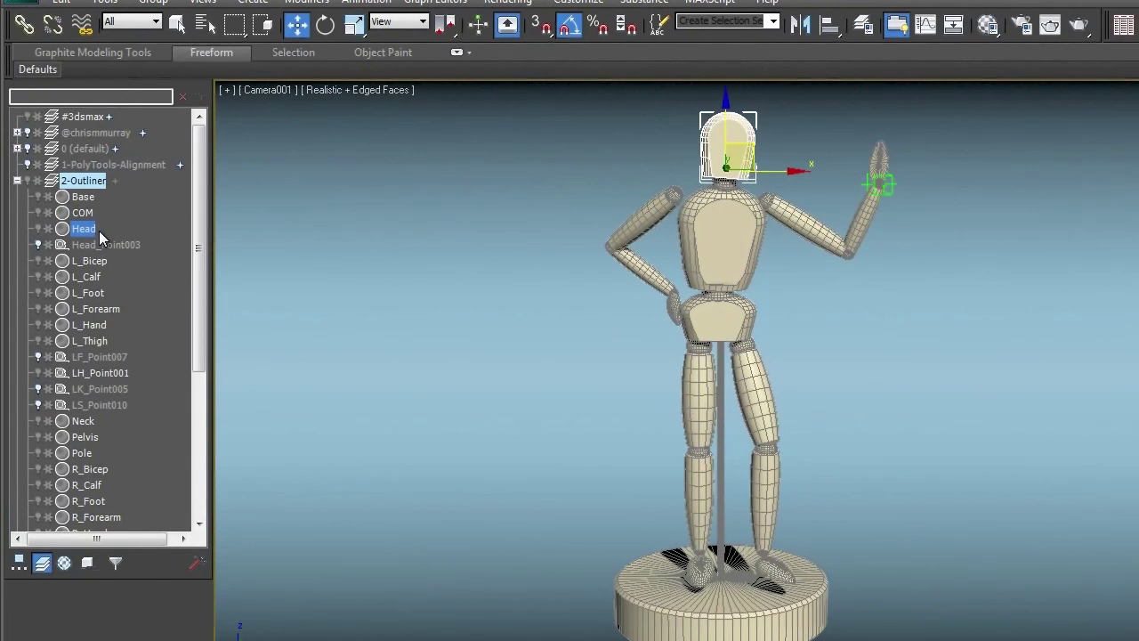
# Switch the Outliner between its hierarchy and layer modes to compare how the objects are organised.
pyautogui.moveTo(203, 242)
pyautogui.mouseDown()
pyautogui.moveTo(200, 269)
pyautogui.moveTo(204, 241)
pyautogui.mouseUp()
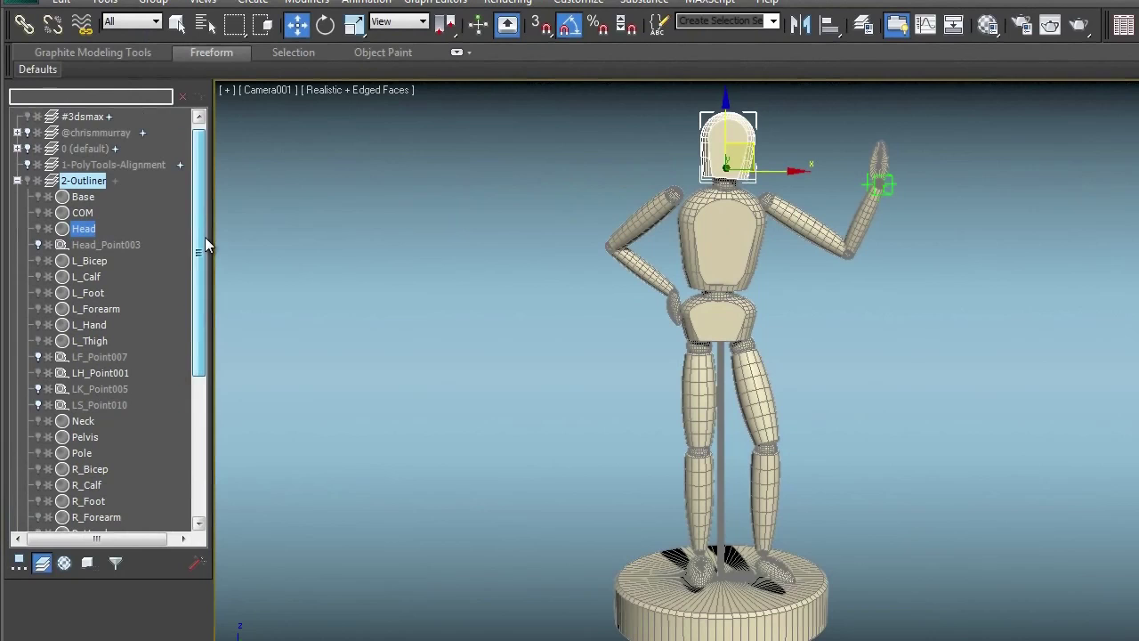
pyautogui.click(18, 563)
pyautogui.moveTo(201, 302); pyautogui.dragTo(141, 142)
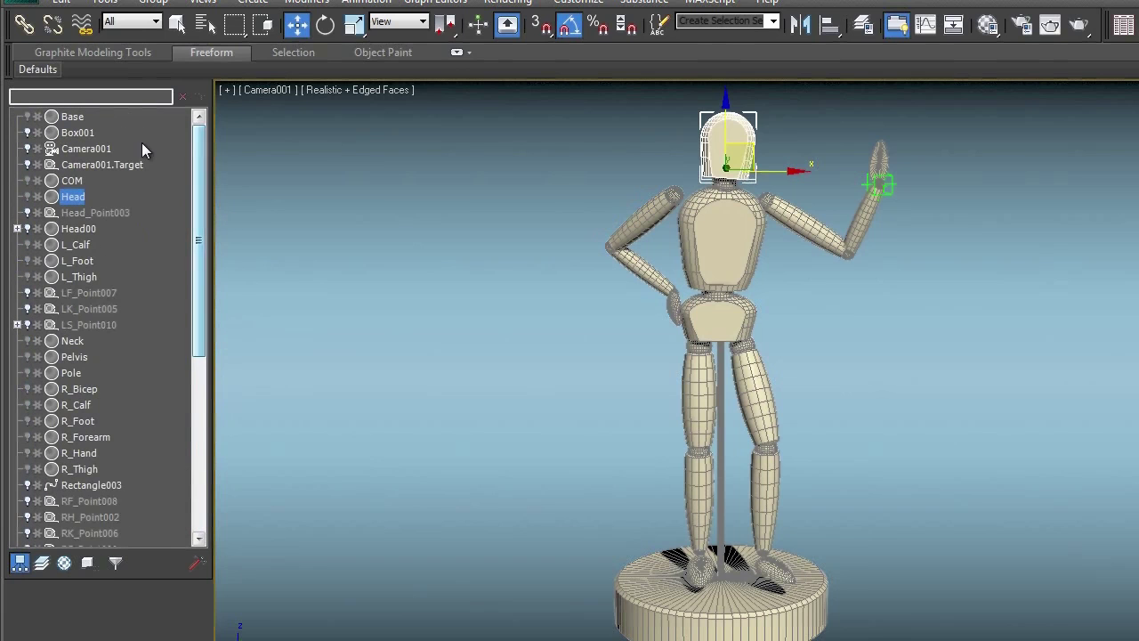
pyautogui.click(45, 568)
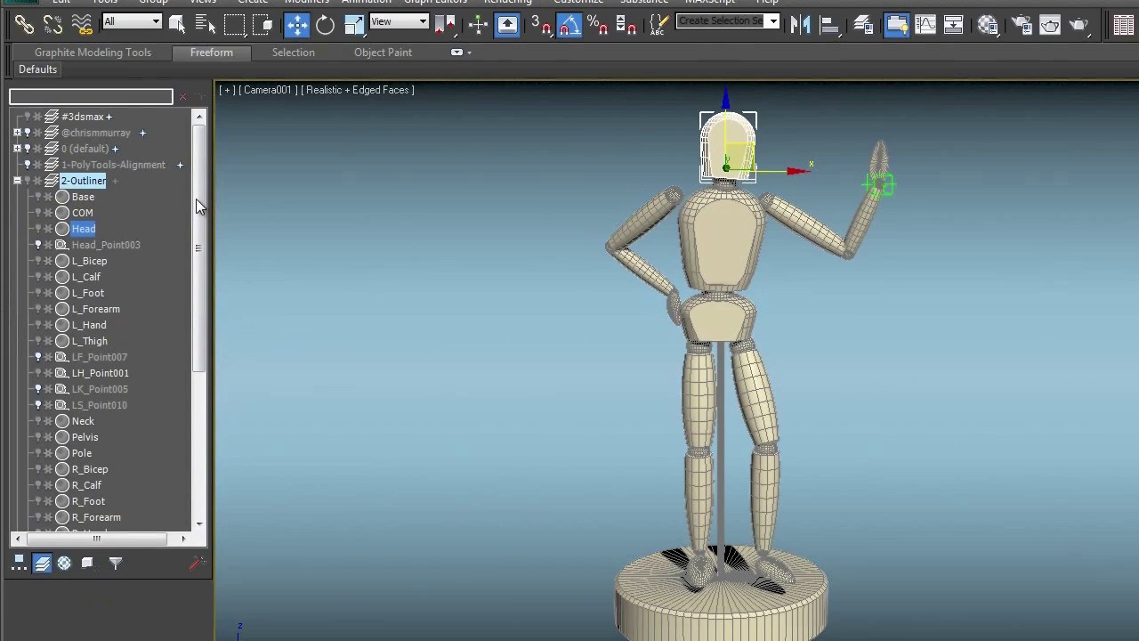
pyautogui.moveTo(200, 196)
pyautogui.mouseDown()
pyautogui.moveTo(209, 339)
pyautogui.moveTo(220, 235)
pyautogui.moveTo(202, 190)
pyautogui.mouseUp()
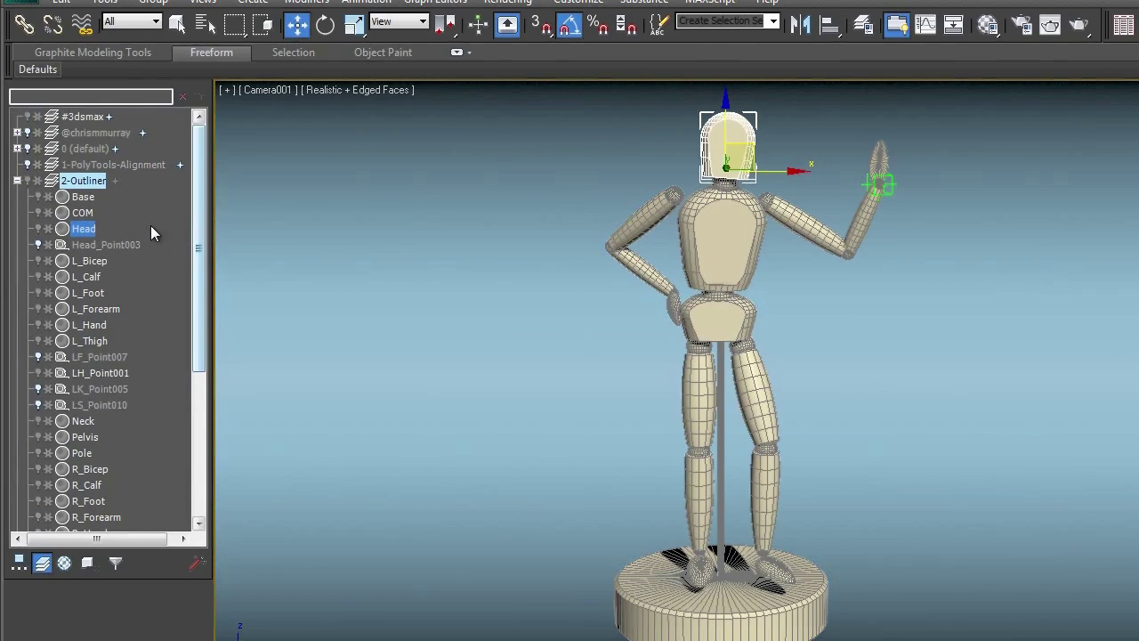
pyautogui.click(19, 562)
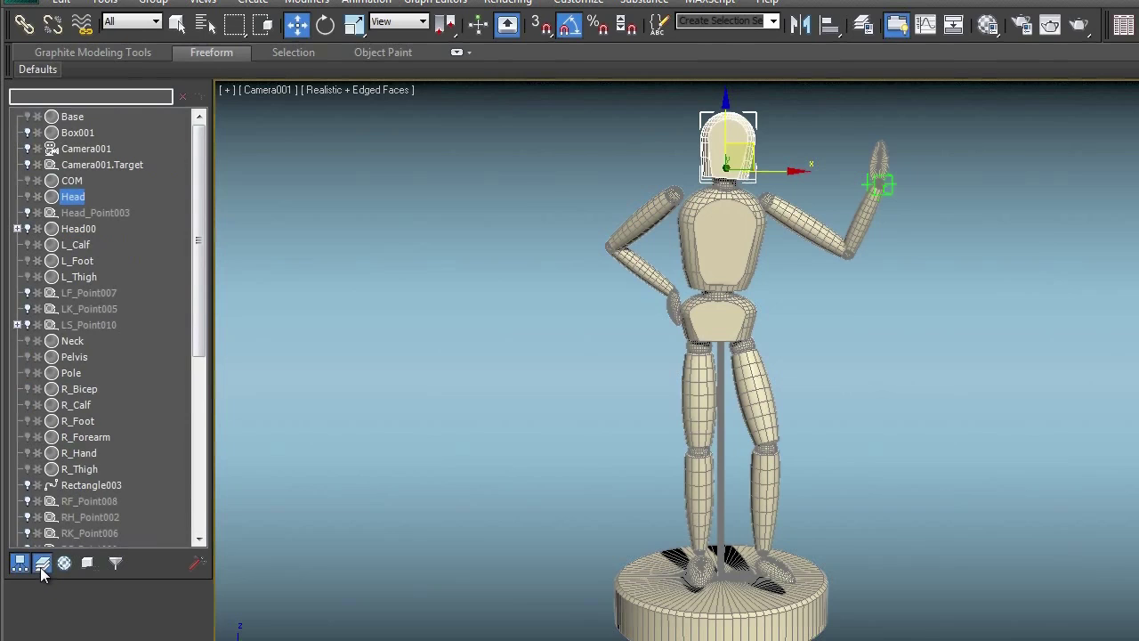
pyautogui.click(42, 562)
# Select the left limb parts from L_Bicep through L_Thigh and add them to a new layer named Leftside.
pyautogui.click(80, 261)
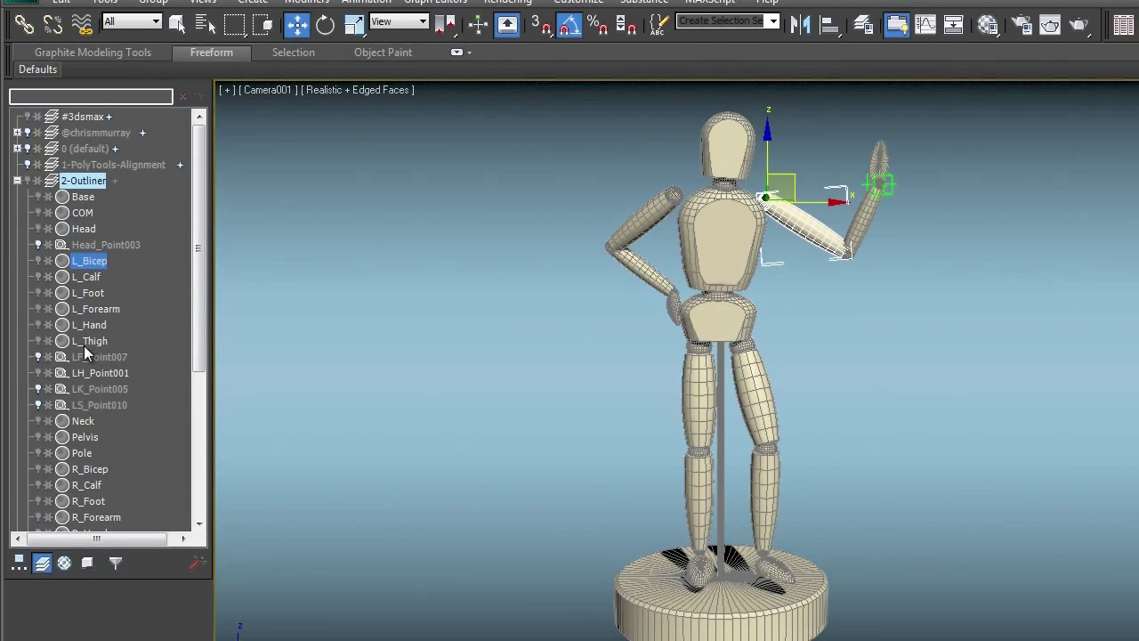
pyautogui.keyDown('shift'); pyautogui.click(86, 342); pyautogui.keyUp('shift')
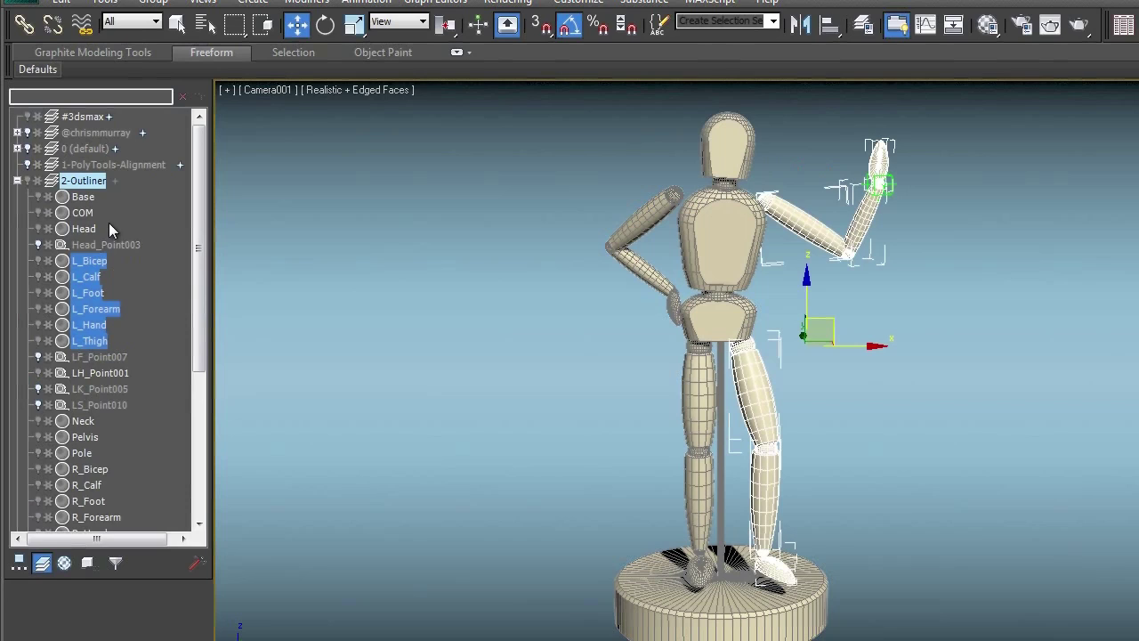
pyautogui.rightClick(95, 320)
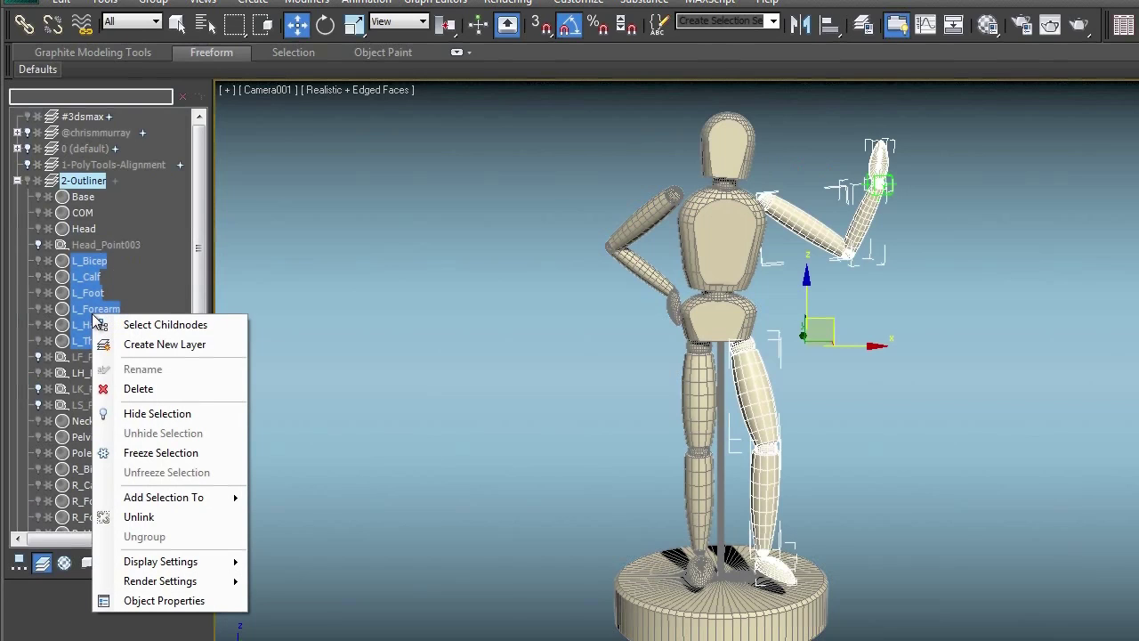
pyautogui.moveTo(183, 505)
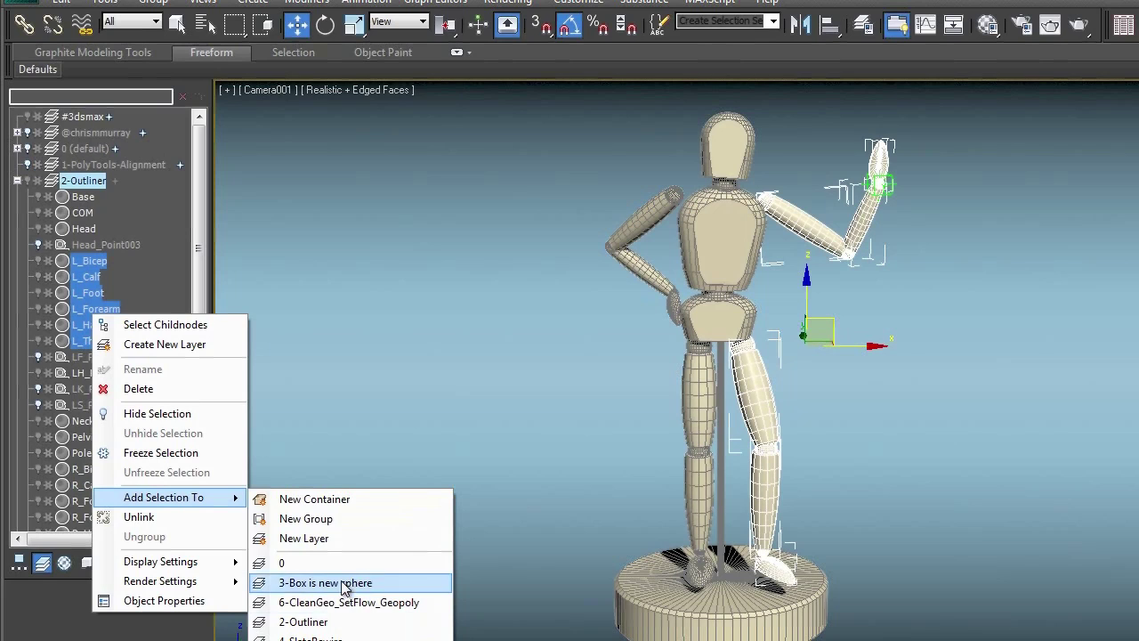
pyautogui.click(300, 539)
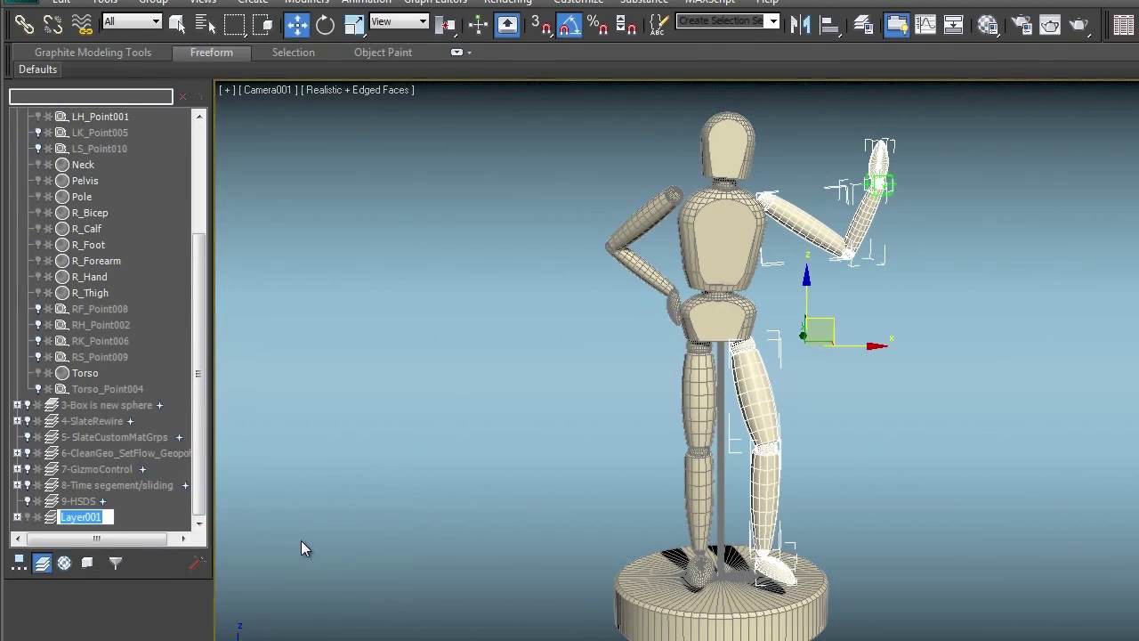
pyautogui.write('LeftSide')
pyautogui.press('Return')
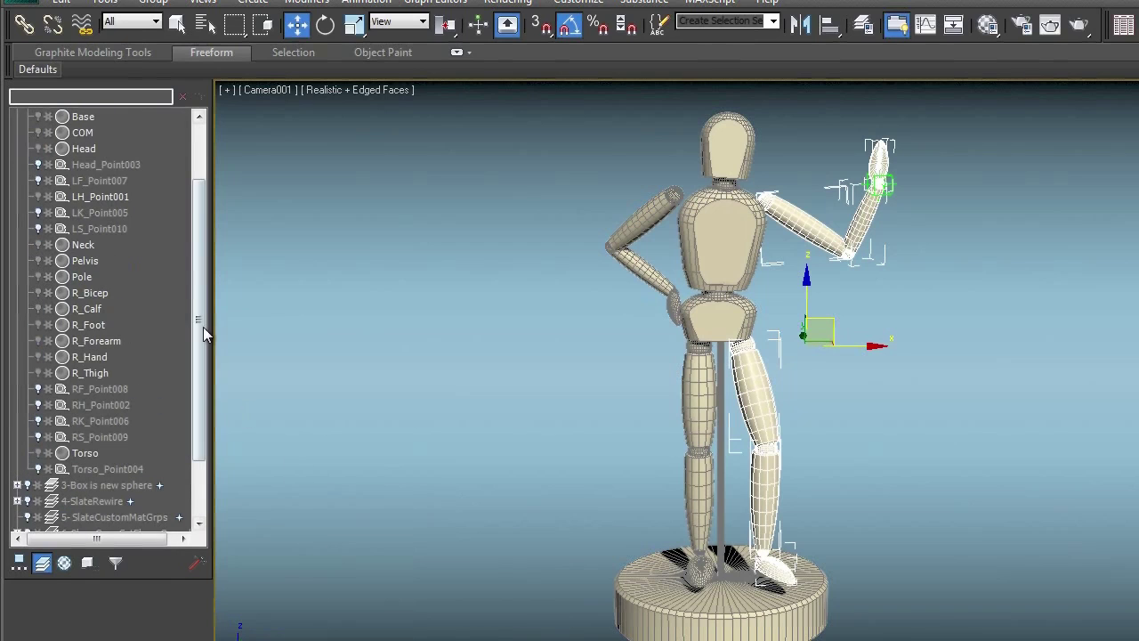
# Collapse the 2-Outliner layer and select the Leftside layer.
pyautogui.scroll(3, 201, 320)
pyautogui.click(17, 180)
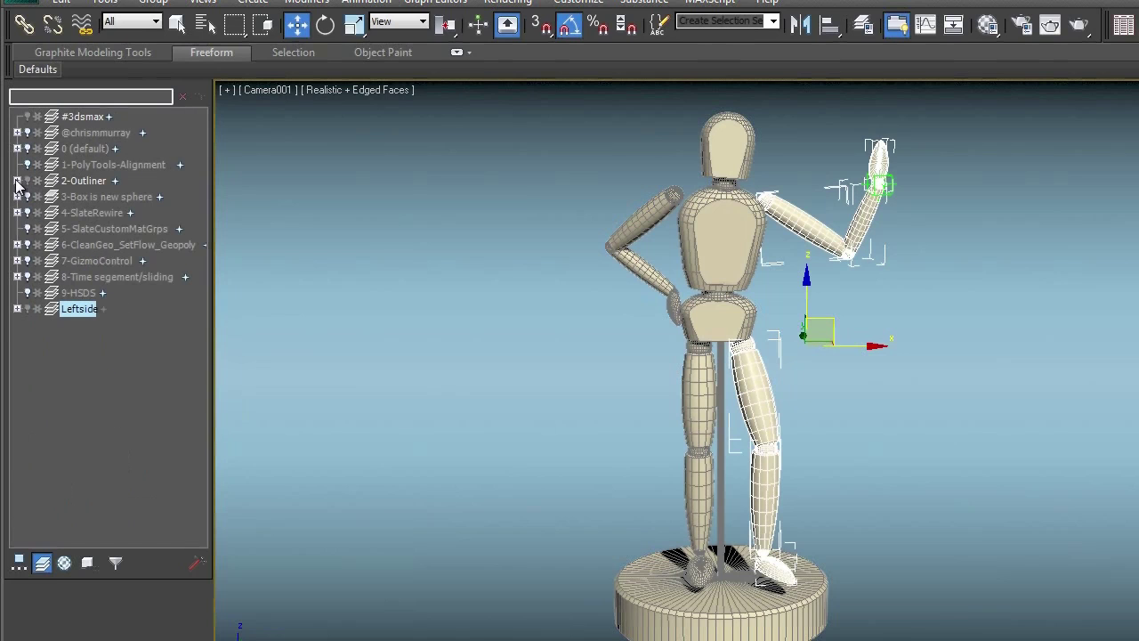
pyautogui.click(77, 337)
pyautogui.click(70, 311)
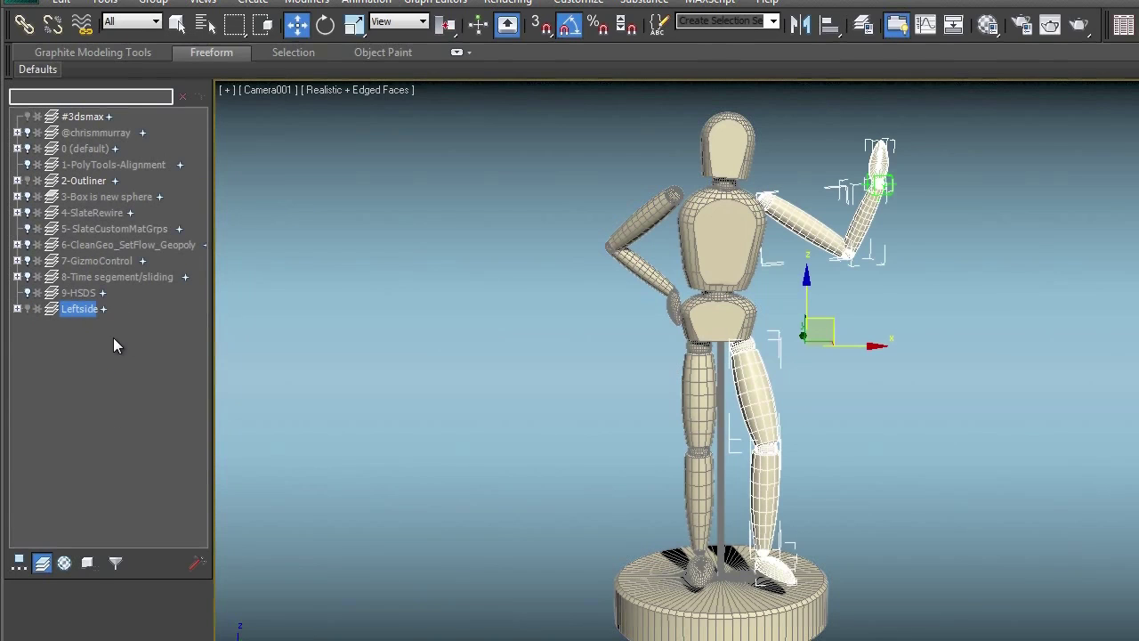
# Hide and unhide the Leftside layer, and expand it to list its objects.
pyautogui.click(27, 309)
pyautogui.click(27, 309)
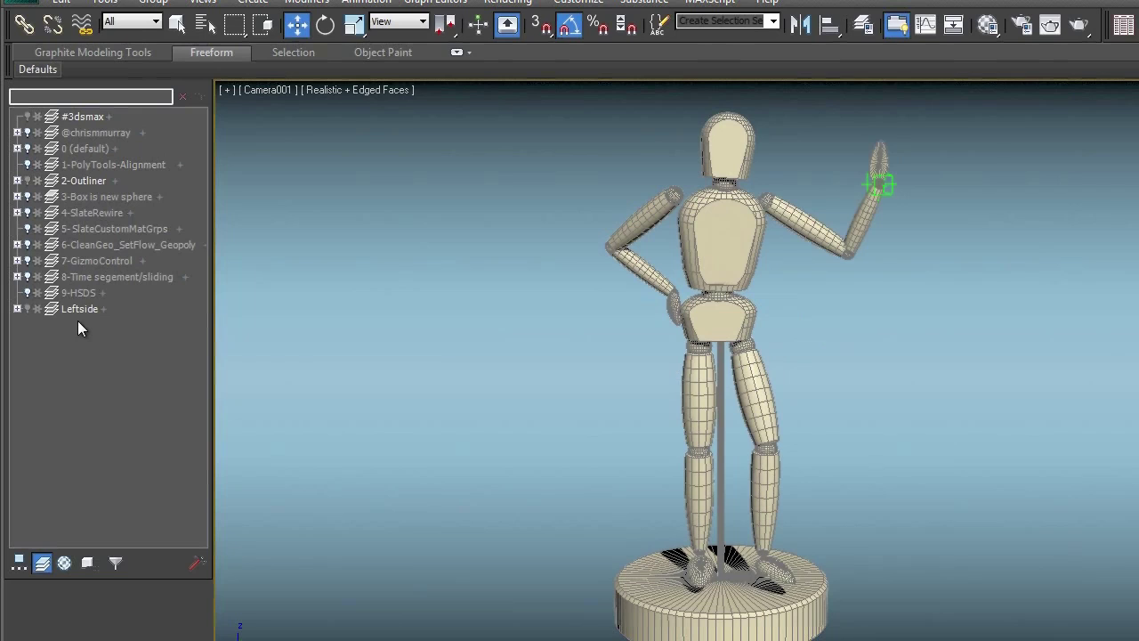
pyautogui.click(17, 308)
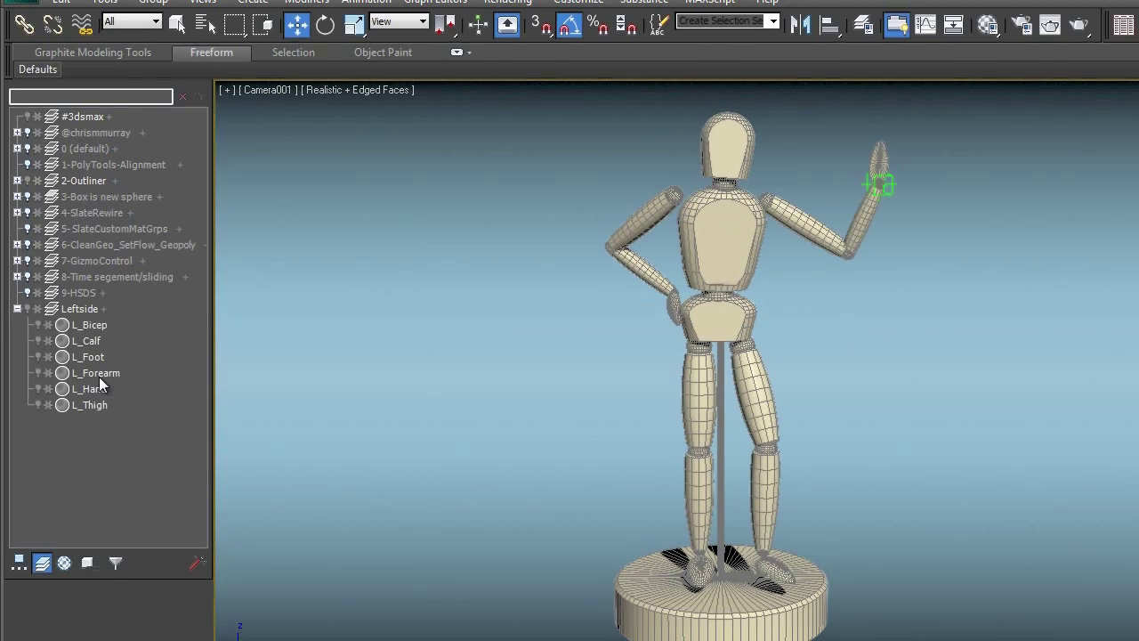
# Select L_Bicep through L_Thigh in the Leftside layer and move them back to the 2-Outliner layer.
pyautogui.click(95, 326)
pyautogui.keyDown('shift'); pyautogui.click(94, 407); pyautogui.keyUp('shift')
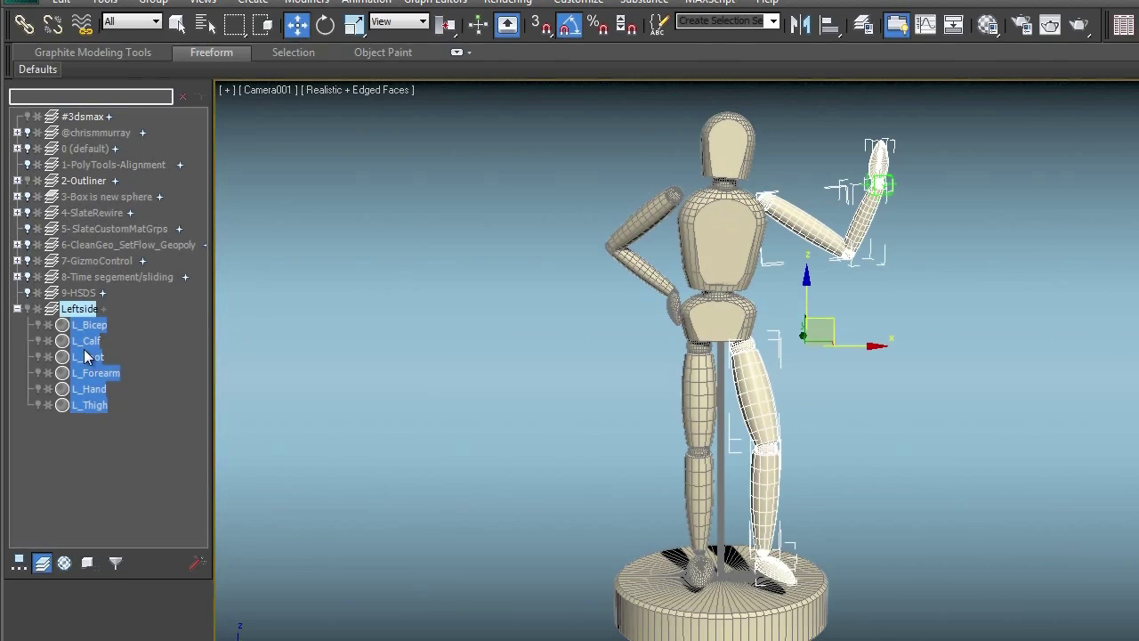
pyautogui.rightClick(86, 359)
pyautogui.moveTo(175, 545)
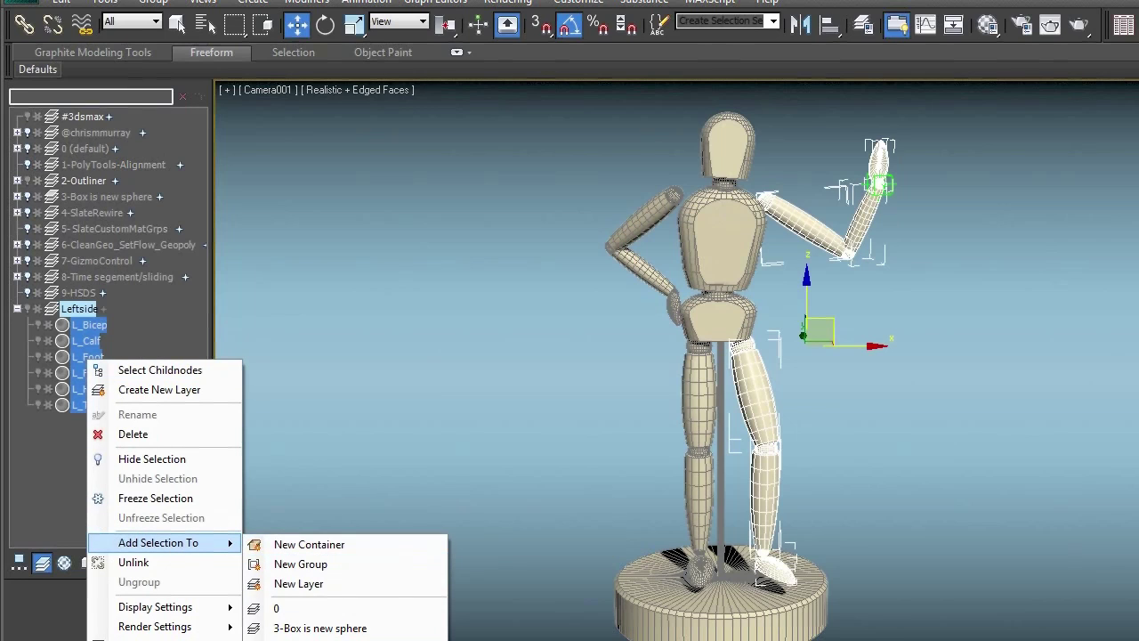
pyautogui.click(313, 639)
pyautogui.click(78, 311)
pyautogui.click(82, 336)
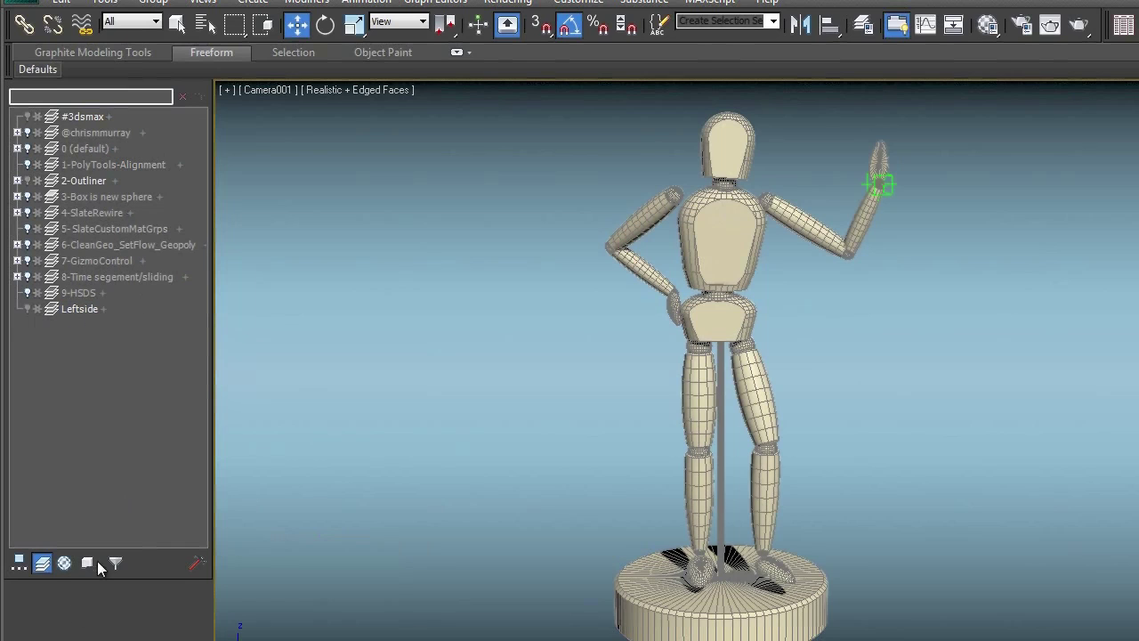
# Examine the object list in hierarchy mode and the expanded 2-Outliner layer in layer mode, ending in hierarchy mode.
pyautogui.click(18, 562)
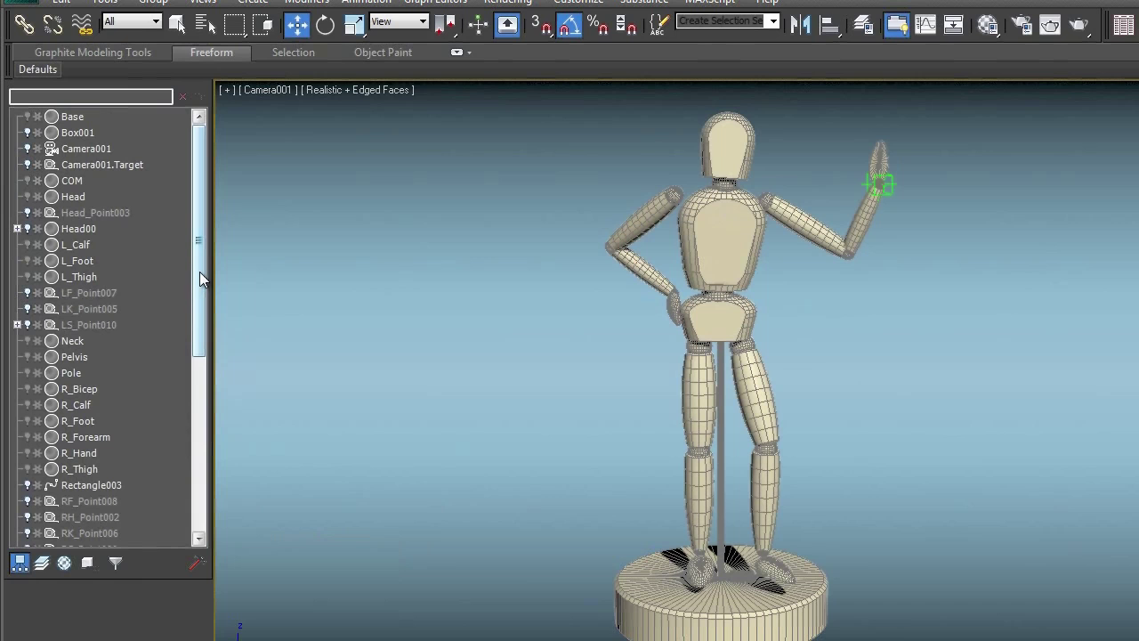
pyautogui.scroll(-1, 198, 236)
pyautogui.moveTo(197, 244)
pyautogui.mouseDown()
pyautogui.moveTo(203, 318)
pyautogui.moveTo(214, 245)
pyautogui.mouseUp()
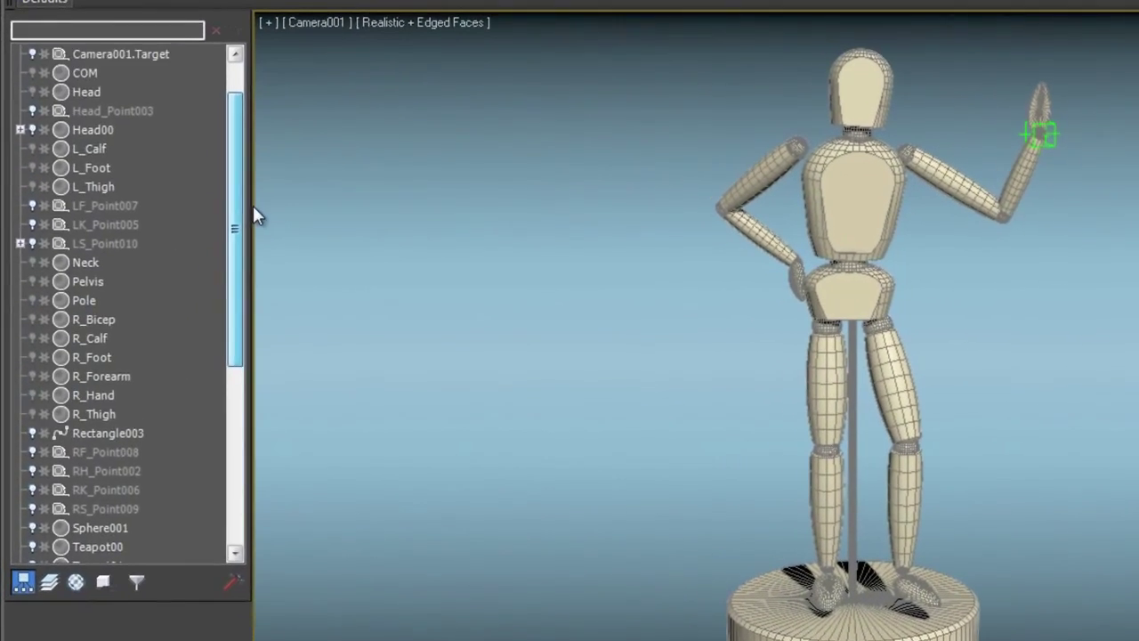
pyautogui.moveTo(253, 206); pyautogui.dragTo(267, 147)
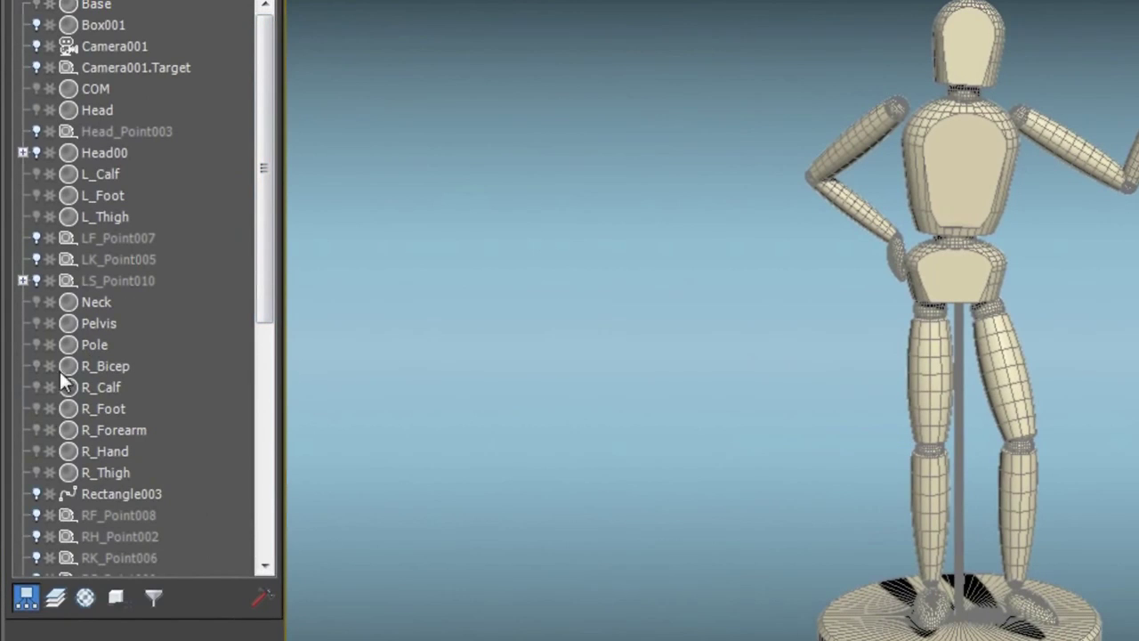
pyautogui.click(56, 597)
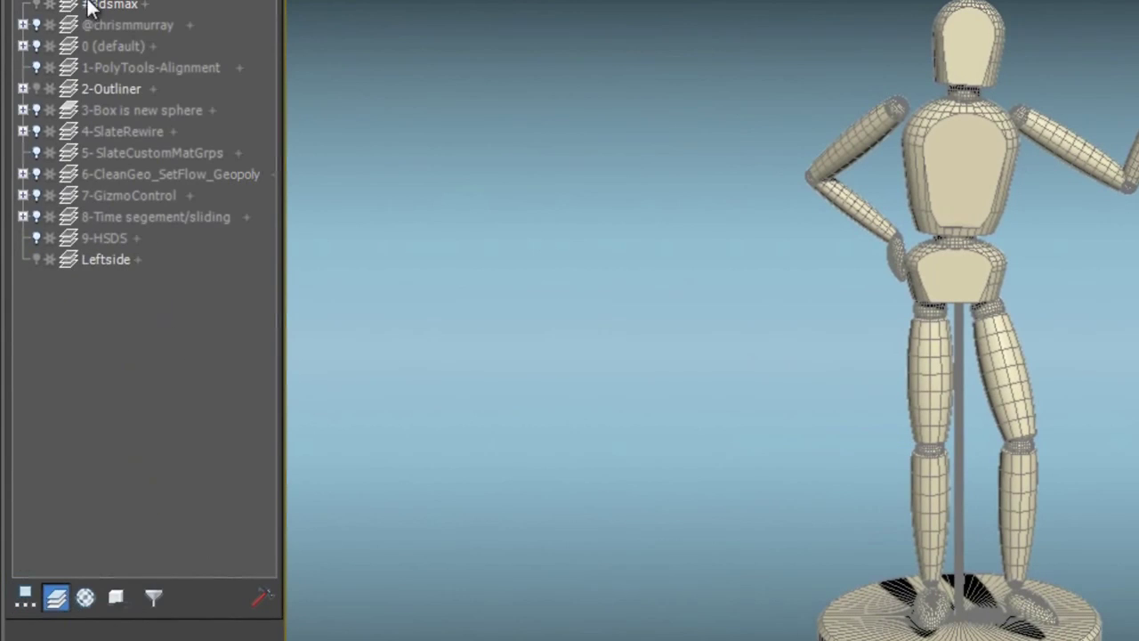
pyautogui.click(22, 89)
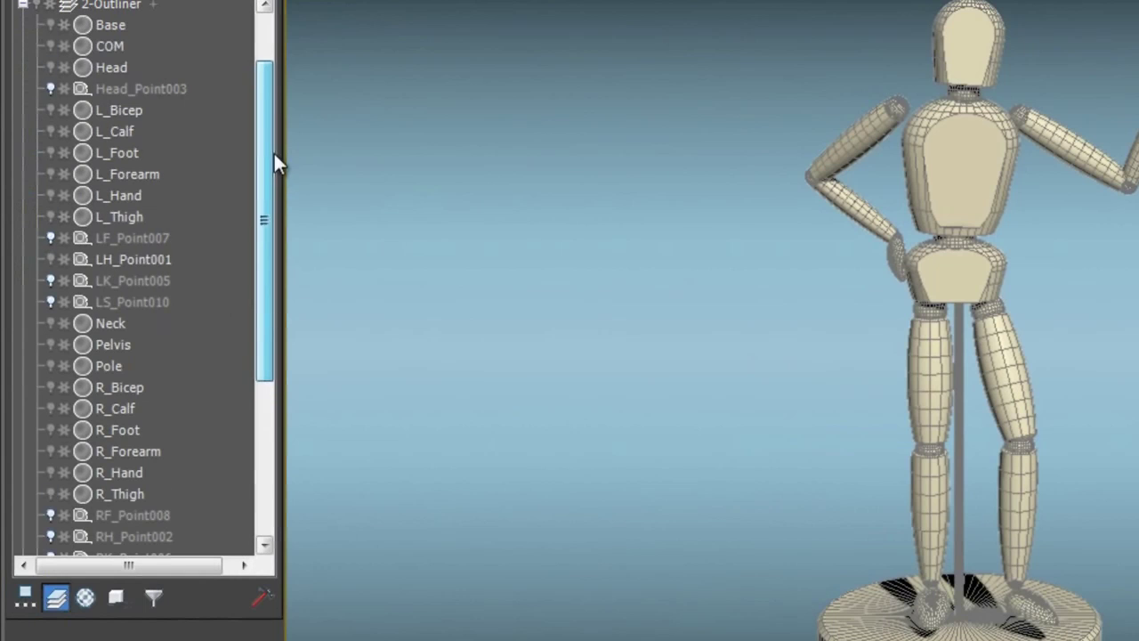
pyautogui.scroll(1, 263, 166)
pyautogui.moveTo(264, 170); pyautogui.dragTo(20, 564)
pyautogui.click(25, 597)
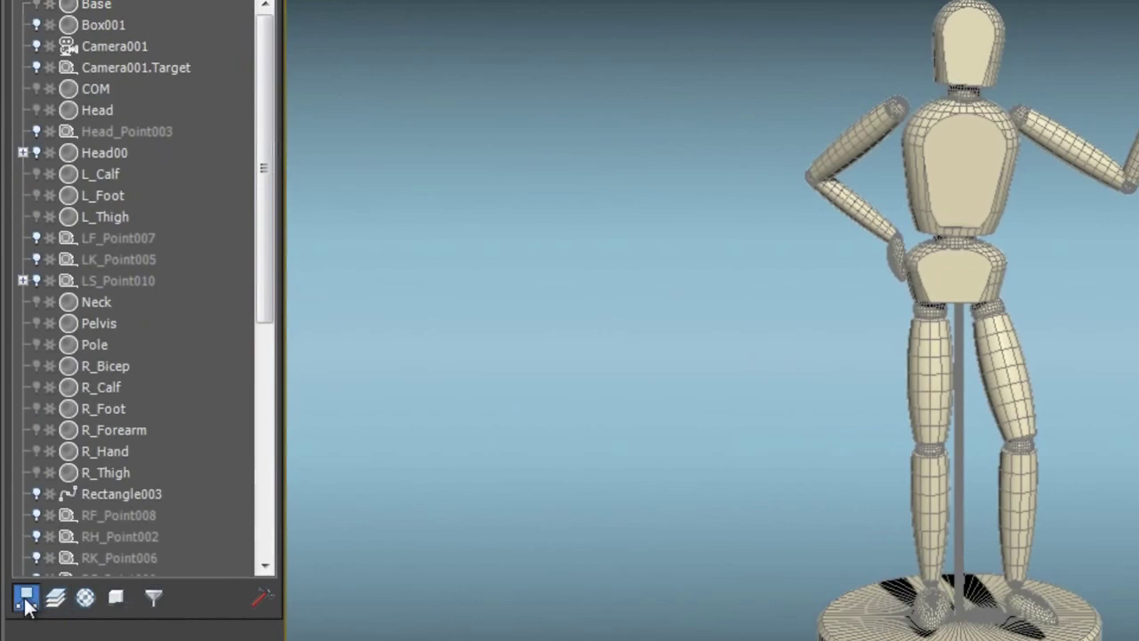
# Expand the LS_Point010 hierarchy down to the hand, unhide LS_Point010, and select L_Hand.
pyautogui.moveTo(263, 283); pyautogui.dragTo(275, 245)
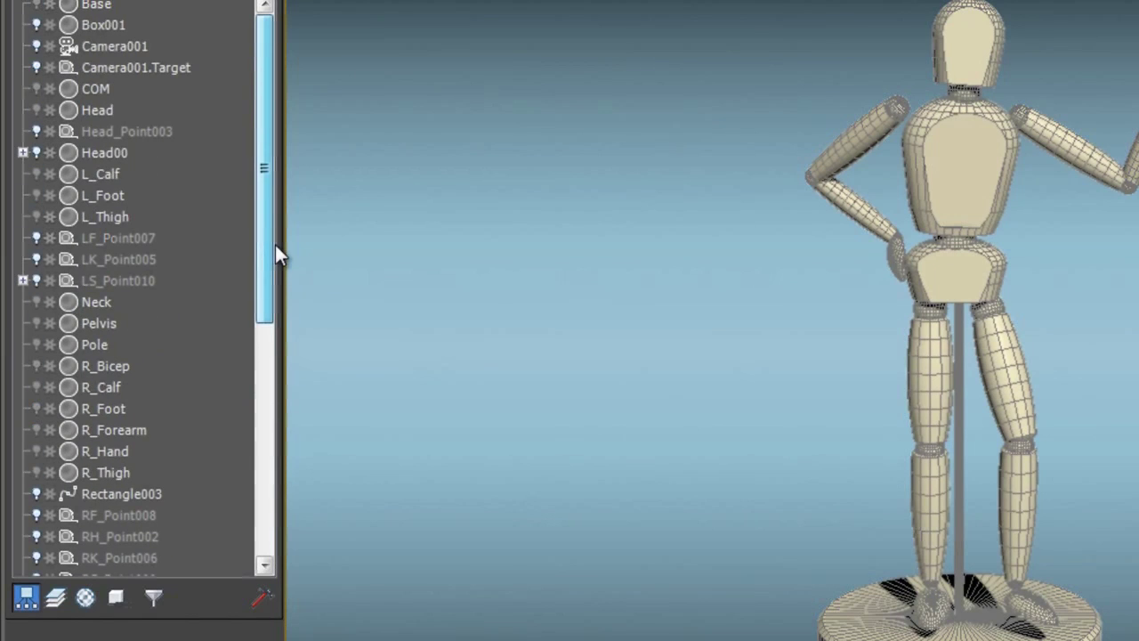
pyautogui.click(24, 281)
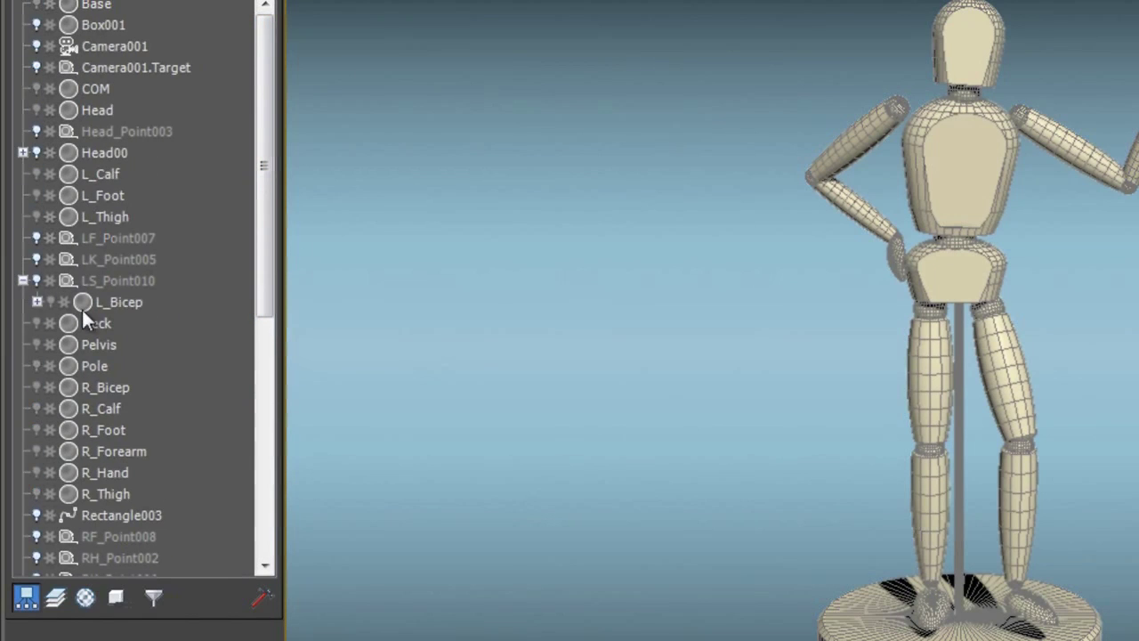
pyautogui.click(38, 302)
pyautogui.click(50, 323)
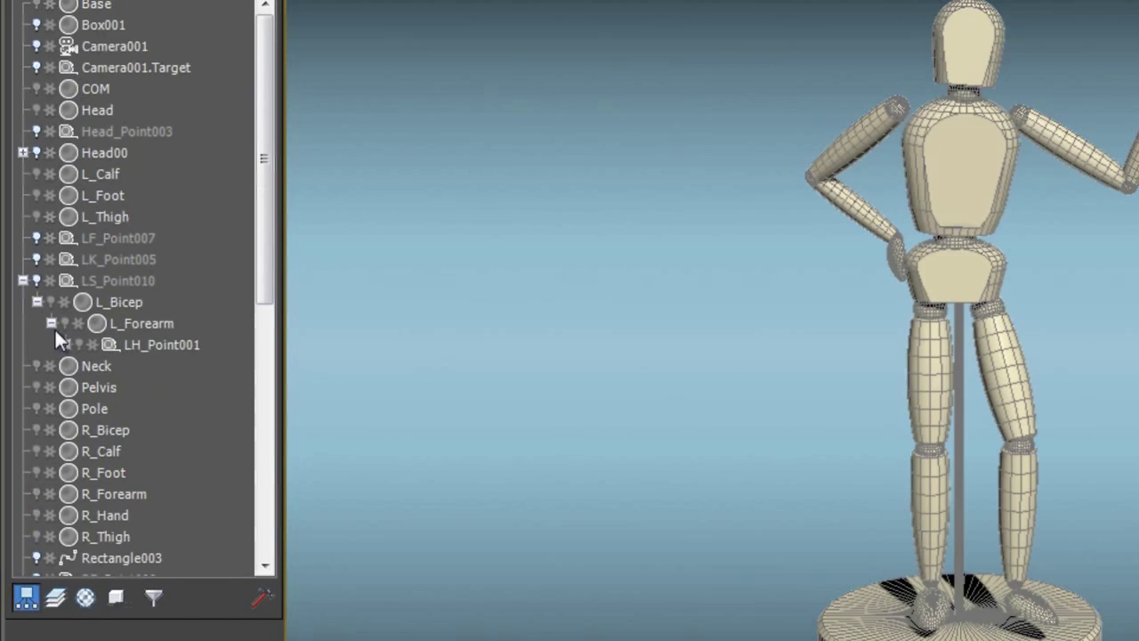
pyautogui.click(37, 281)
pyautogui.click(65, 345)
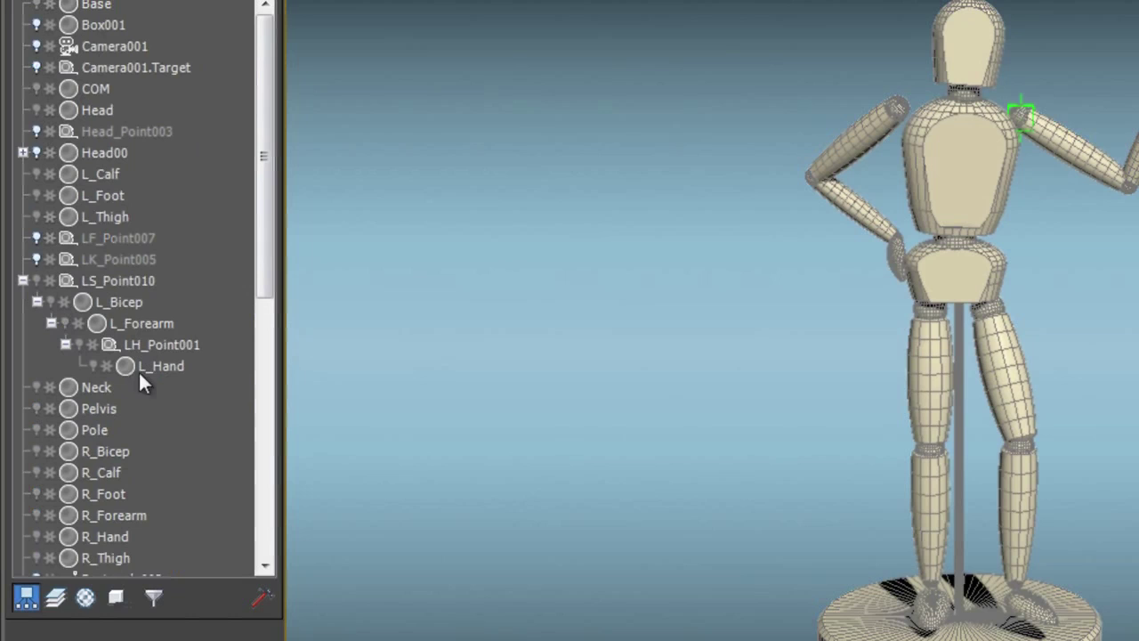
pyautogui.click(167, 353)
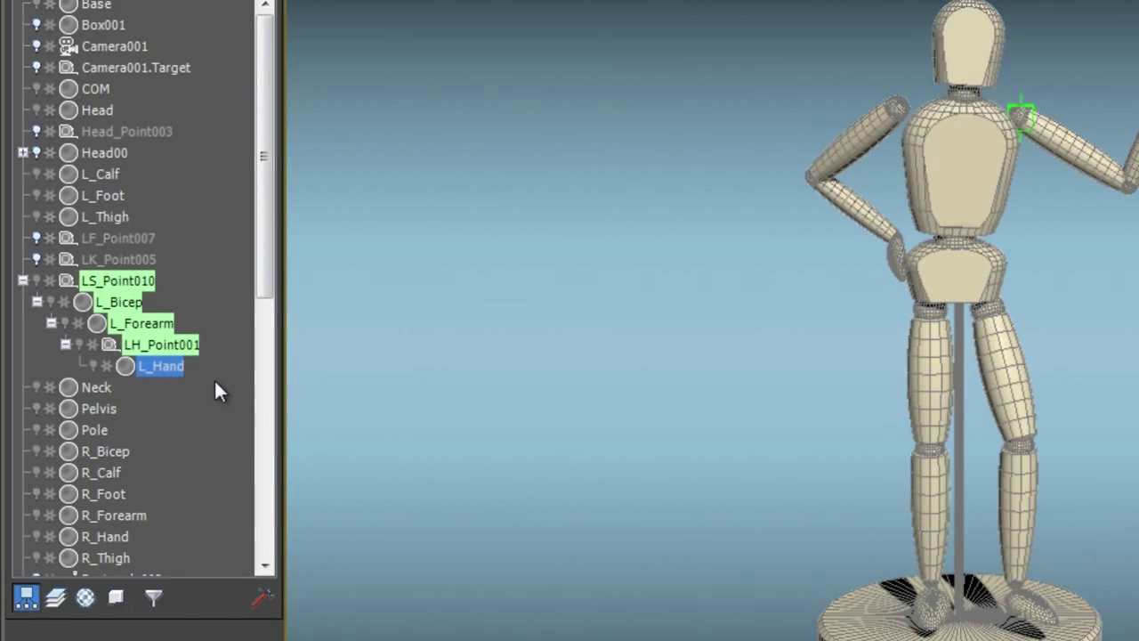
# Select RS_Point009 and unhide both it and RH_Point002 in the hierarchy list.
pyautogui.moveTo(267, 254); pyautogui.dragTo(273, 378)
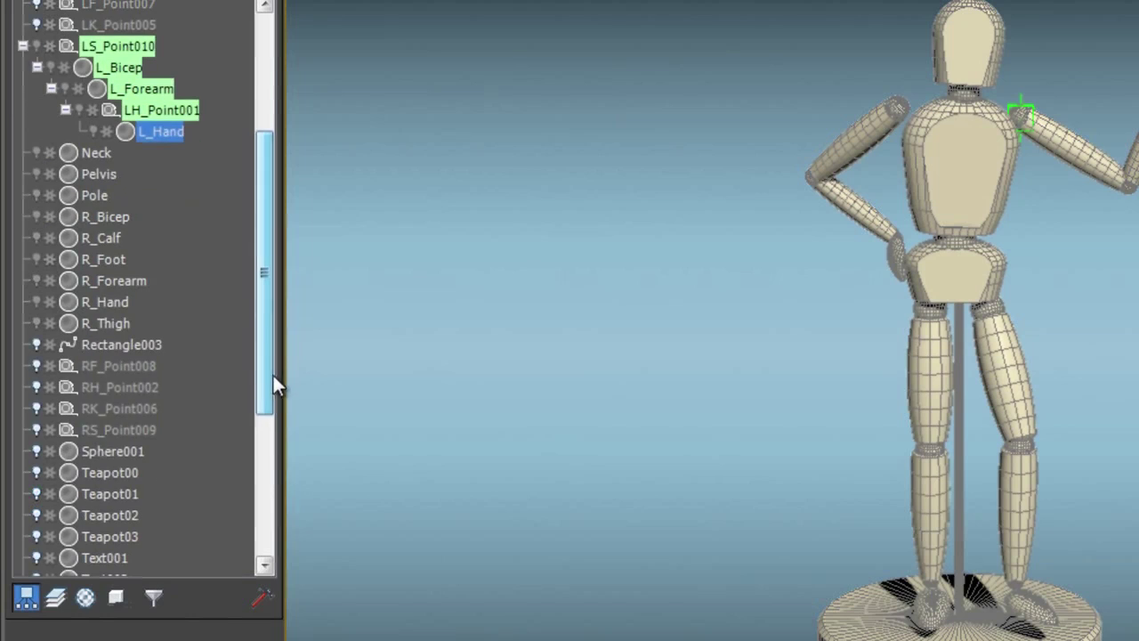
pyautogui.click(130, 433)
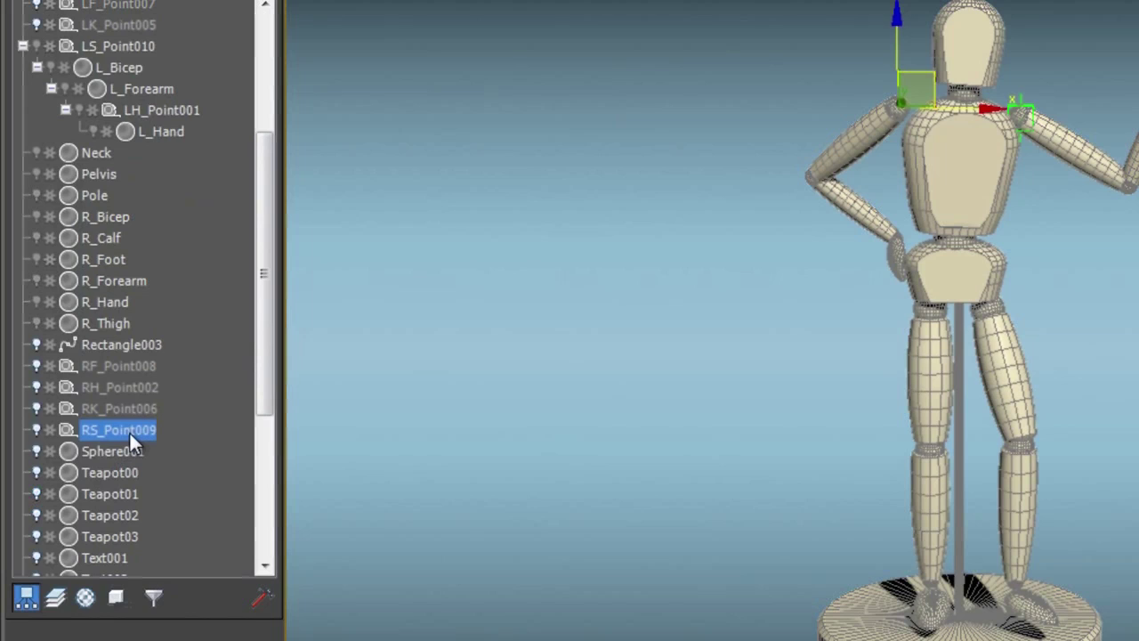
pyautogui.click(36, 430)
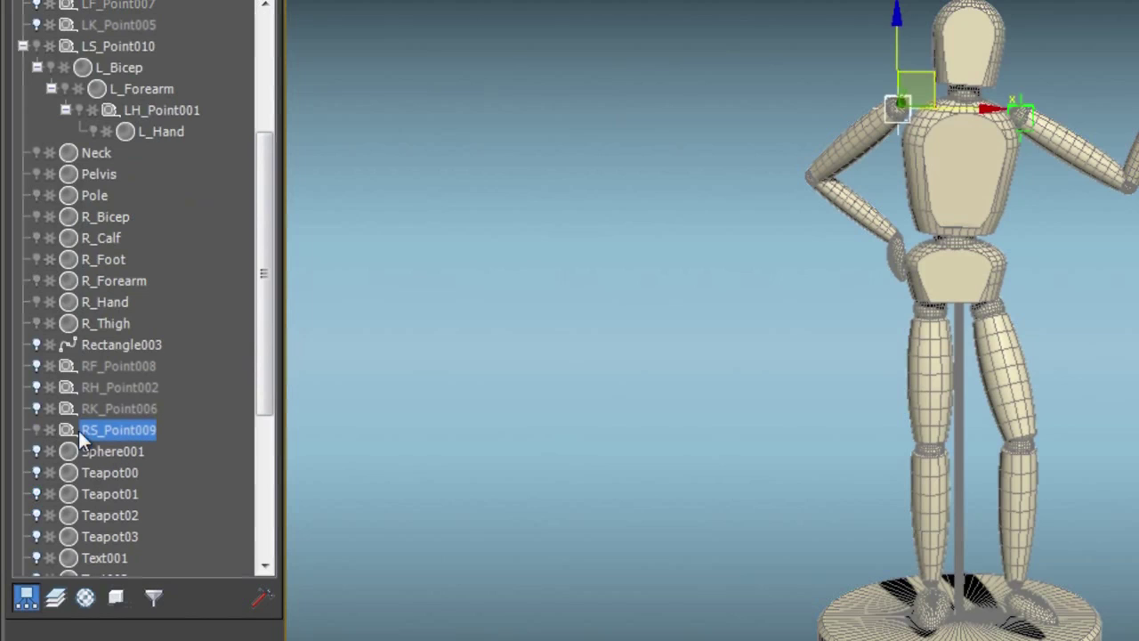
pyautogui.click(35, 387)
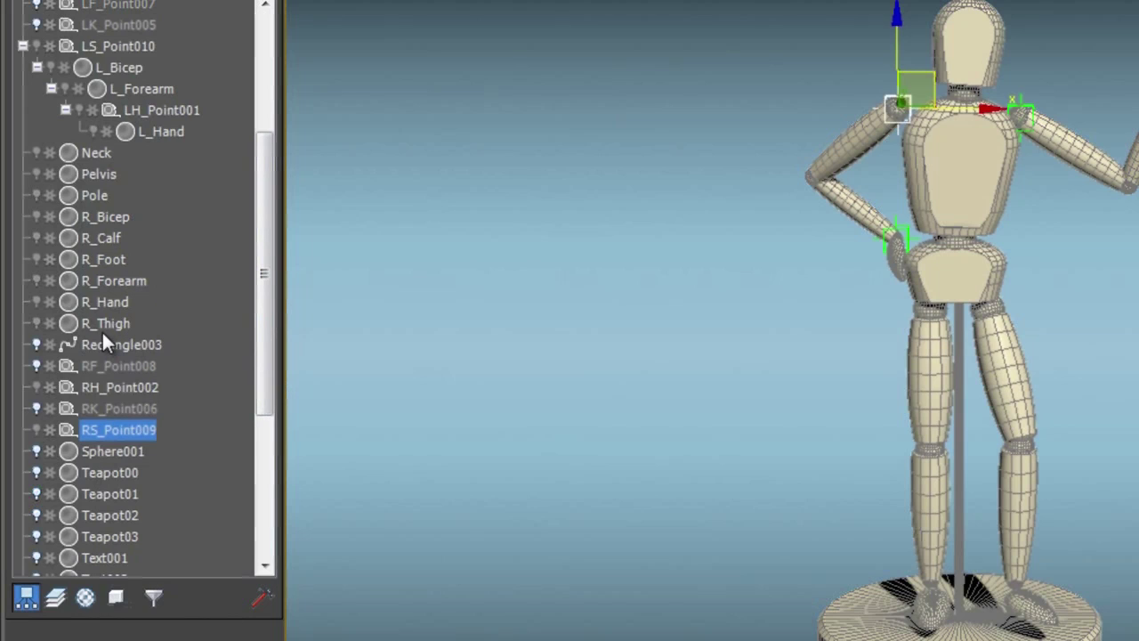
# Link R_Hand to RH_Point002, and RH_Point002 to R_Forearm, within the Outliner hierarchy.
pyautogui.click(98, 305)
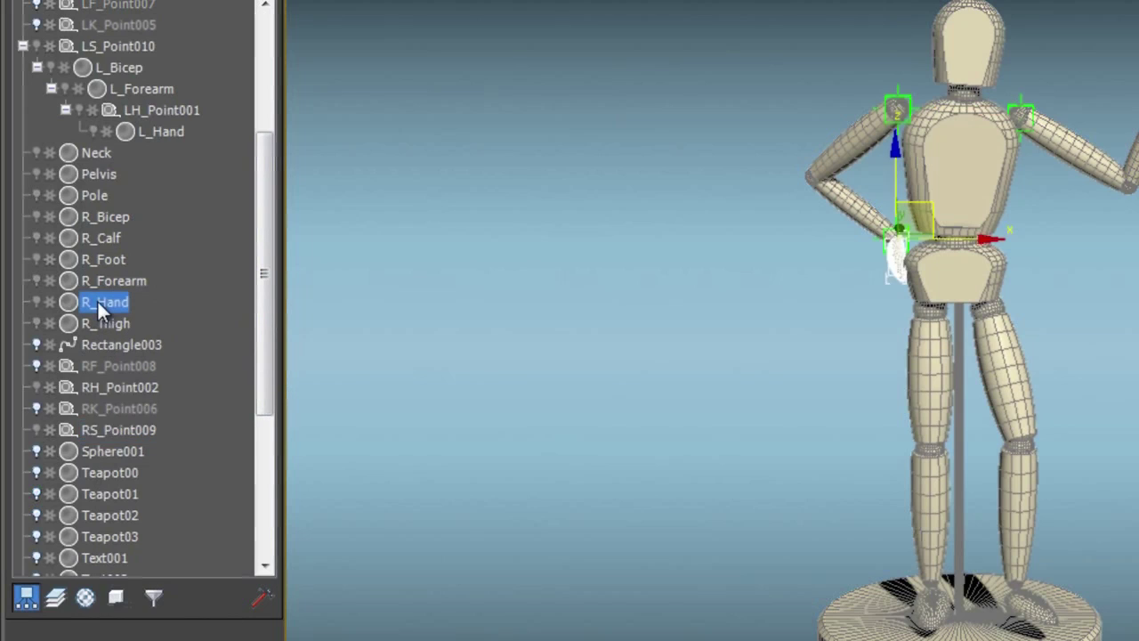
pyautogui.moveTo(105, 305); pyautogui.dragTo(116, 384)
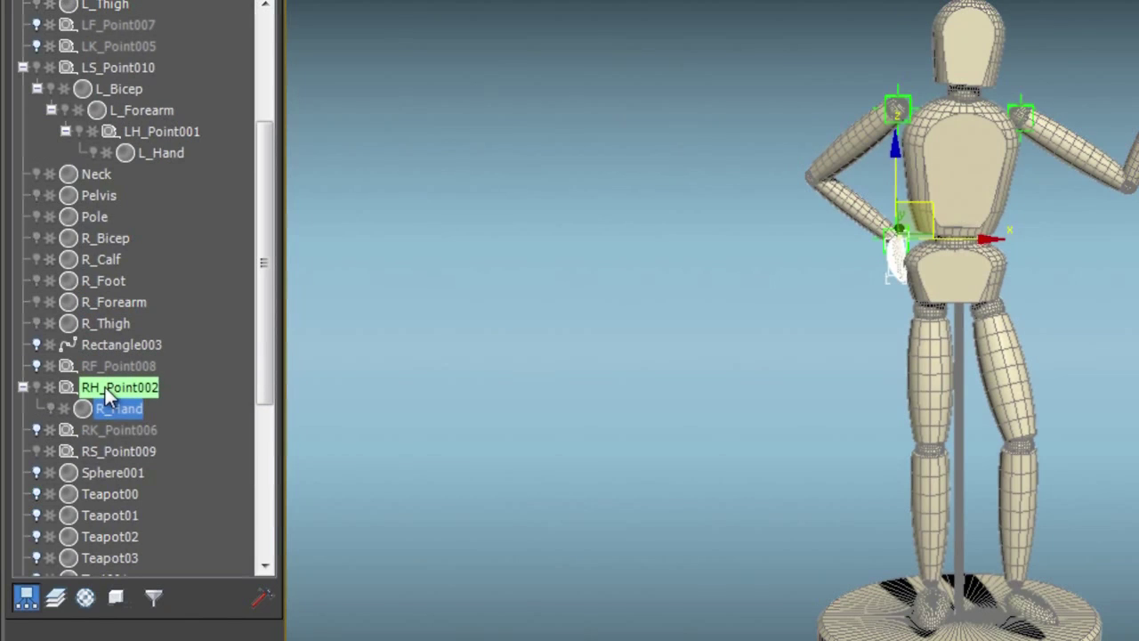
pyautogui.press('pageup')
pyautogui.moveTo(128, 386); pyautogui.dragTo(109, 307)
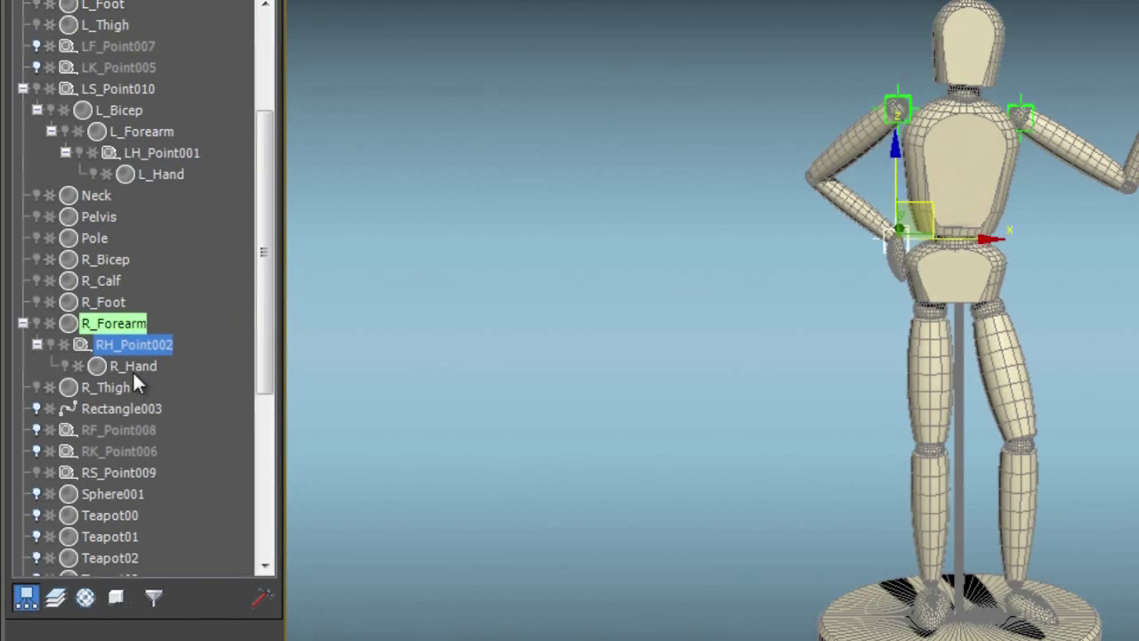
# Link R_Forearm to R_Bicep, and R_Bicep to RS_Point009, to complete the right arm hierarchy.
pyautogui.click(114, 324)
pyautogui.moveTo(97, 324); pyautogui.dragTo(107, 262)
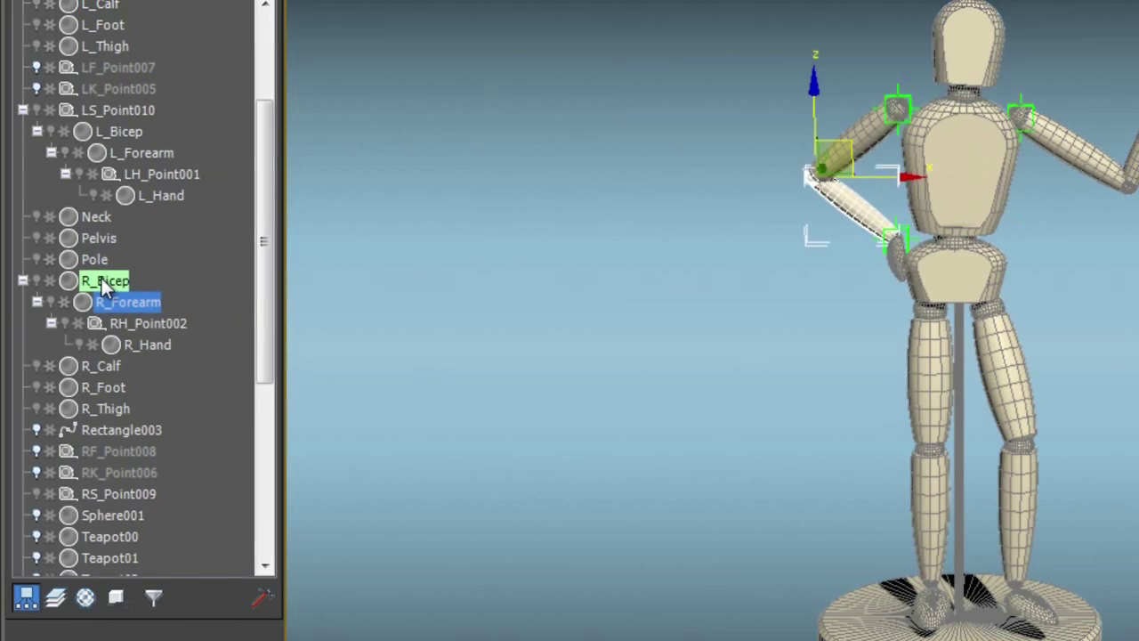
pyautogui.moveTo(103, 282); pyautogui.dragTo(111, 483)
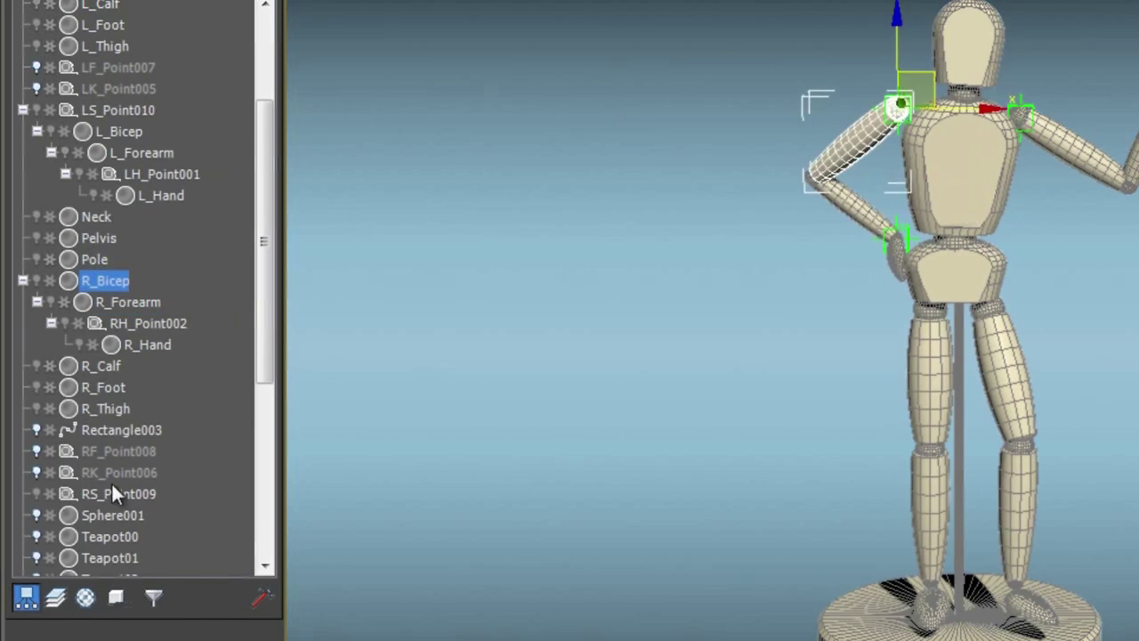
pyautogui.moveTo(100, 279); pyautogui.dragTo(121, 495)
pyautogui.scroll(-3, 205, 347)
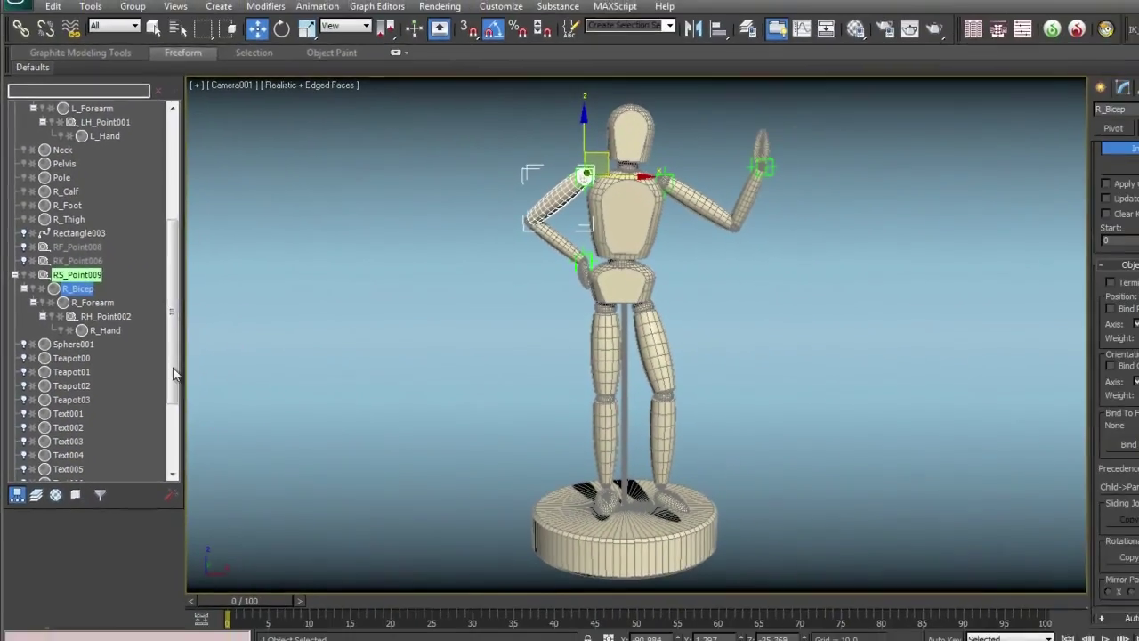
pyautogui.scroll(-1, 164, 348)
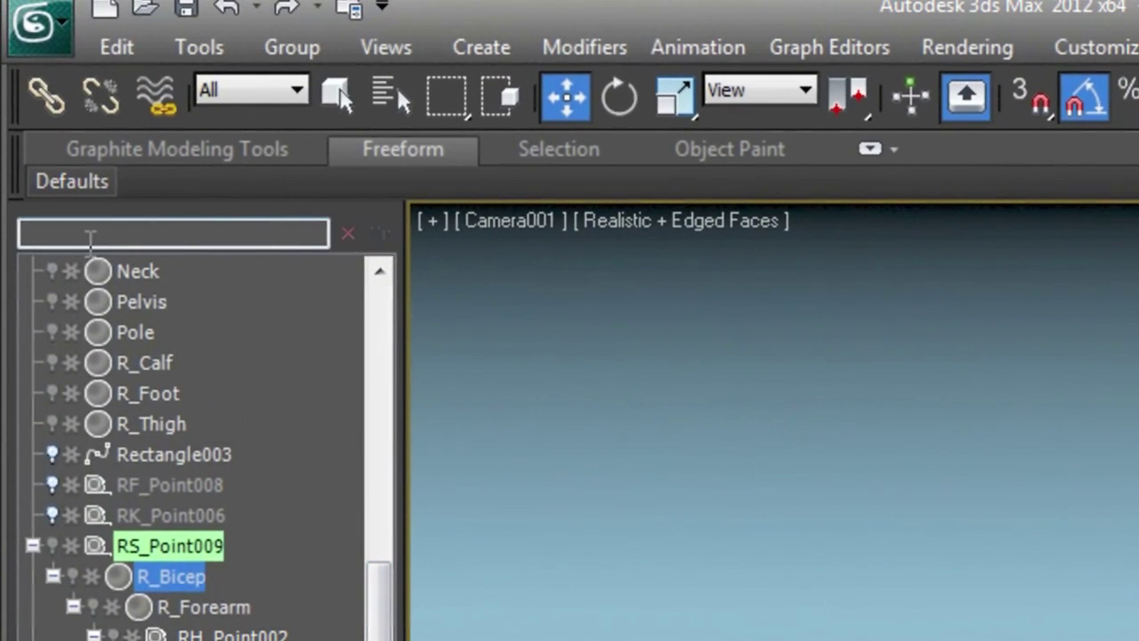
# Filter the object list by L_, and clear the filter again.
pyautogui.click(91, 236)
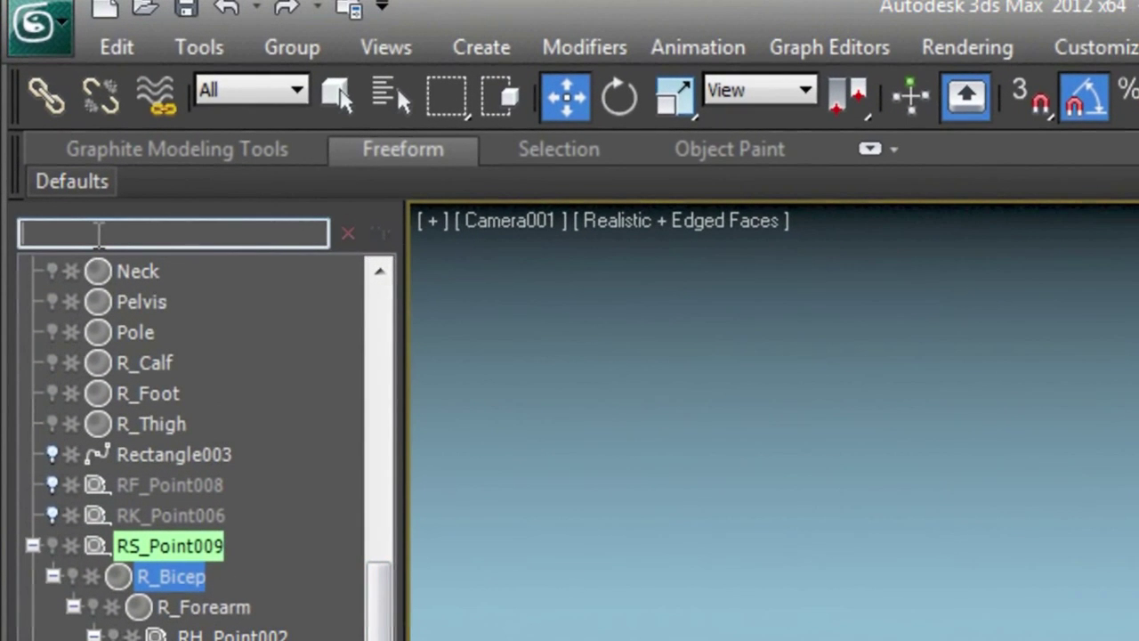
pyautogui.write('L_')
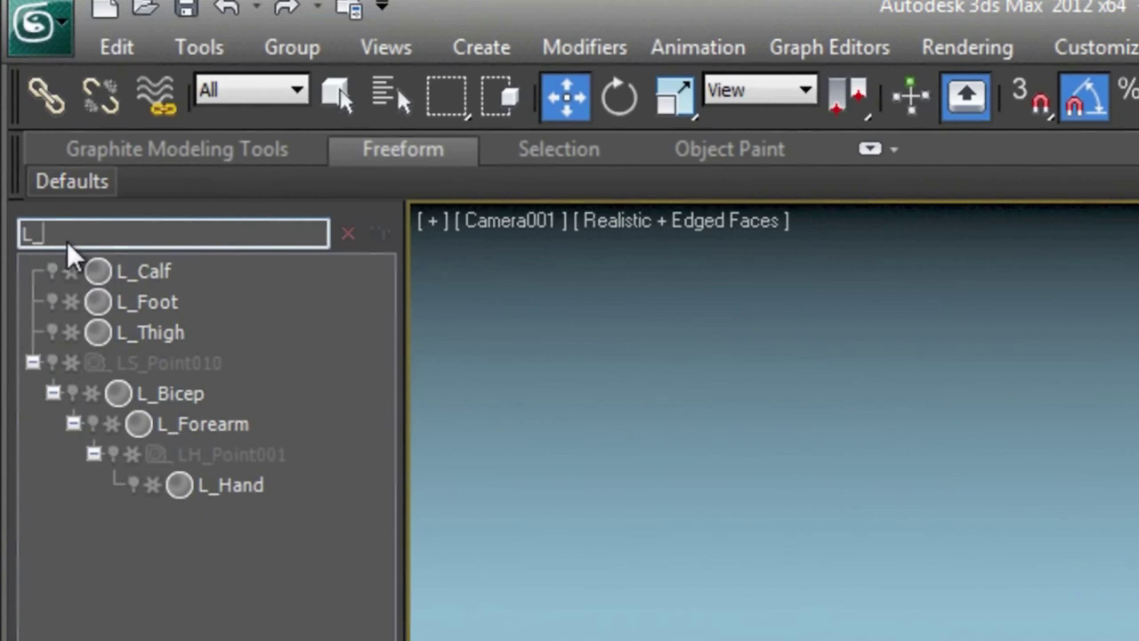
pyautogui.press('BackSpace')
pyautogui.press('BackSpace')
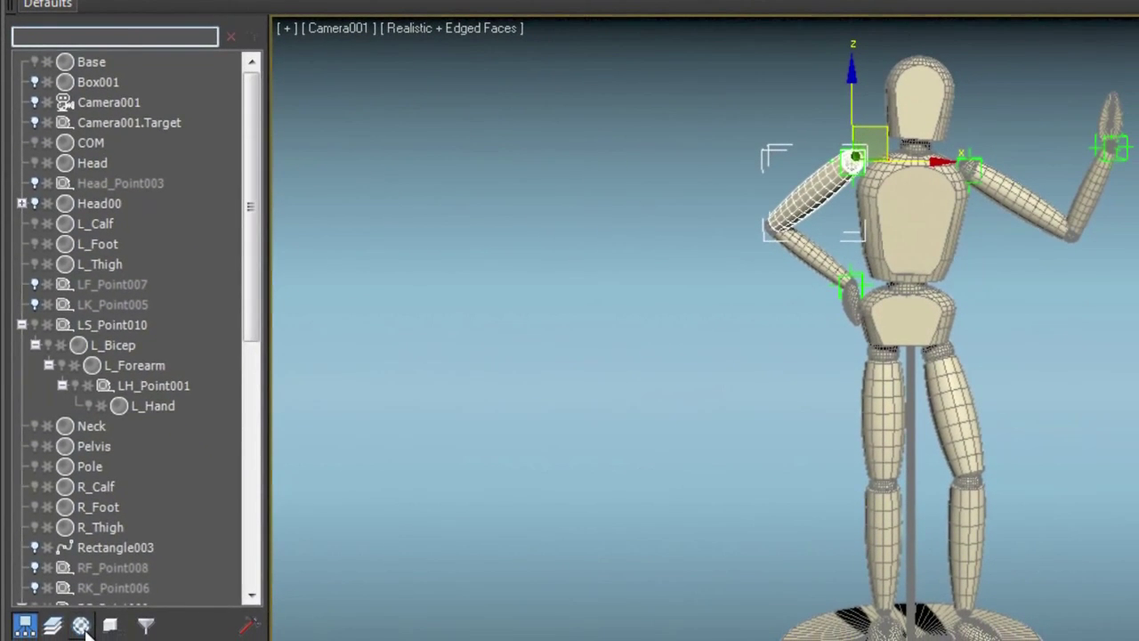
# List the scene by material and reassign L_Bicep through L_Thigh from 01 - Default to gold and back to 01 - Default.
pyautogui.click(81, 625)
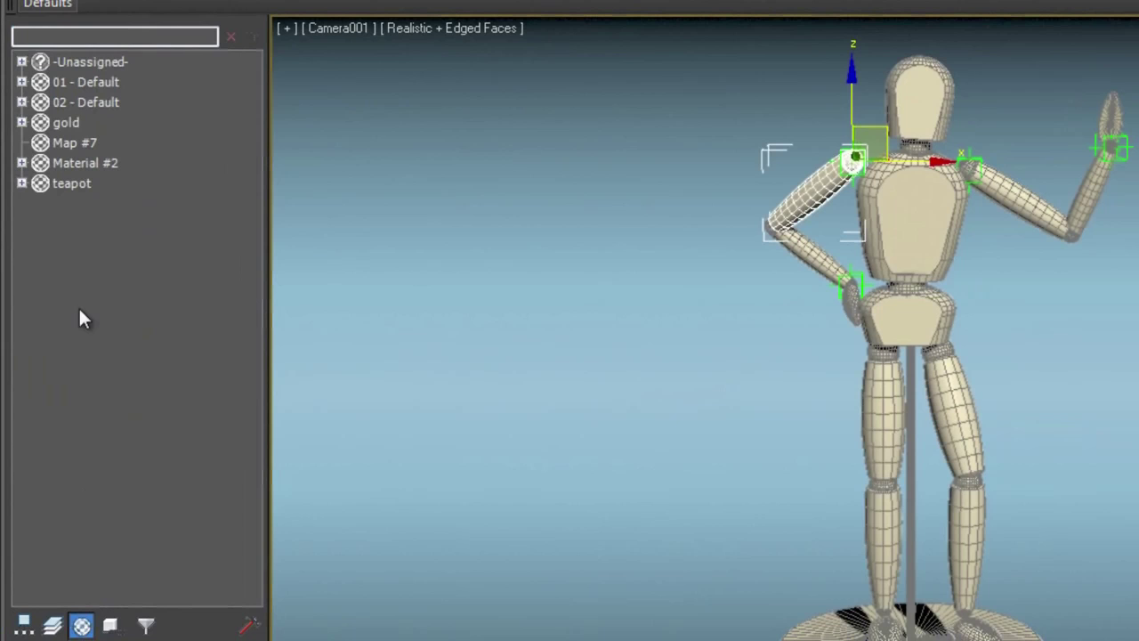
pyautogui.click(21, 82)
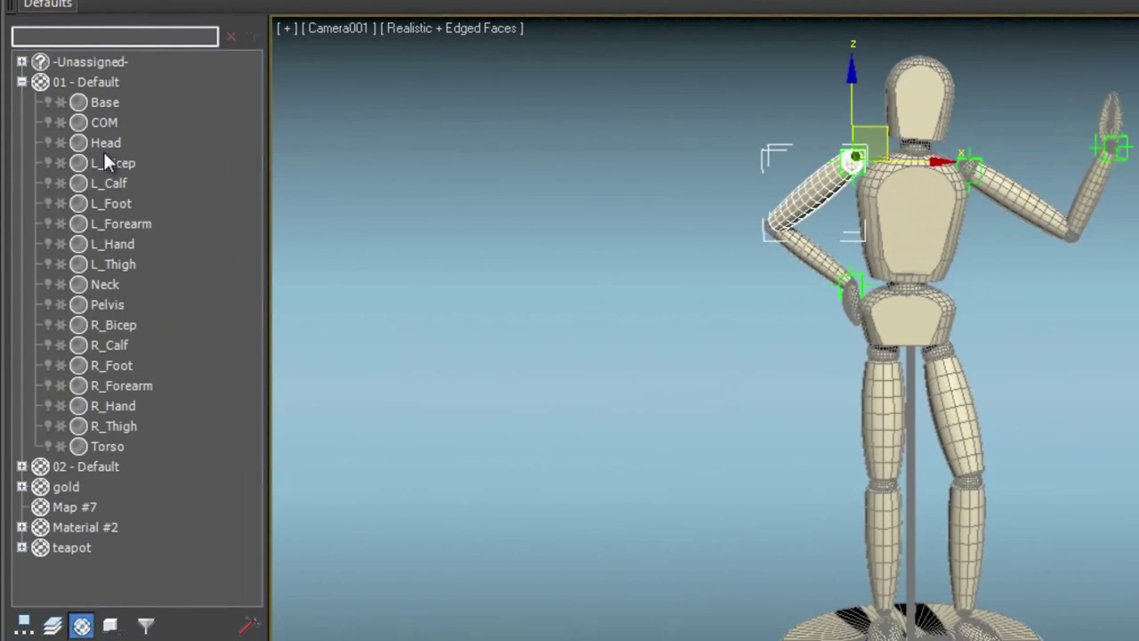
pyautogui.moveTo(114, 166); pyautogui.dragTo(126, 273)
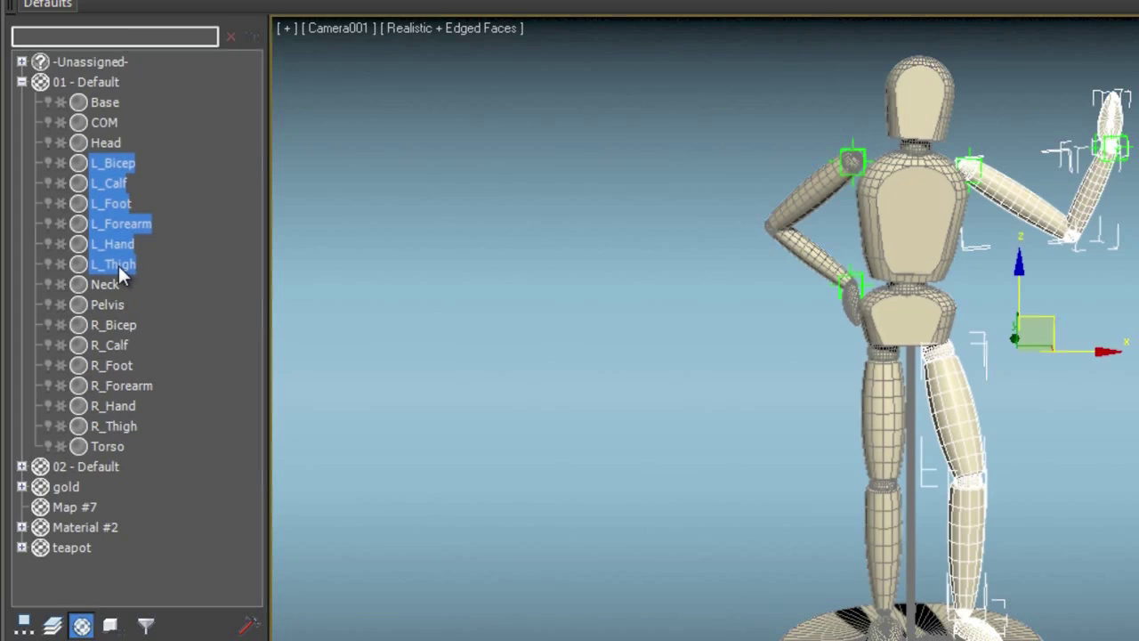
pyautogui.moveTo(118, 266); pyautogui.dragTo(93, 512)
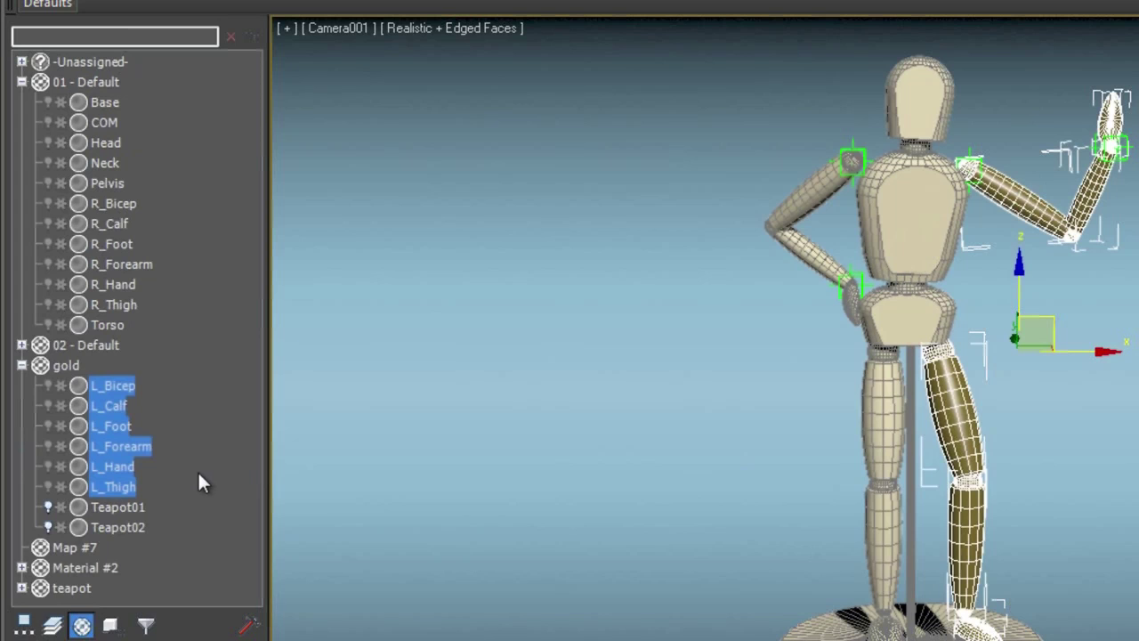
pyautogui.moveTo(120, 448); pyautogui.dragTo(93, 98)
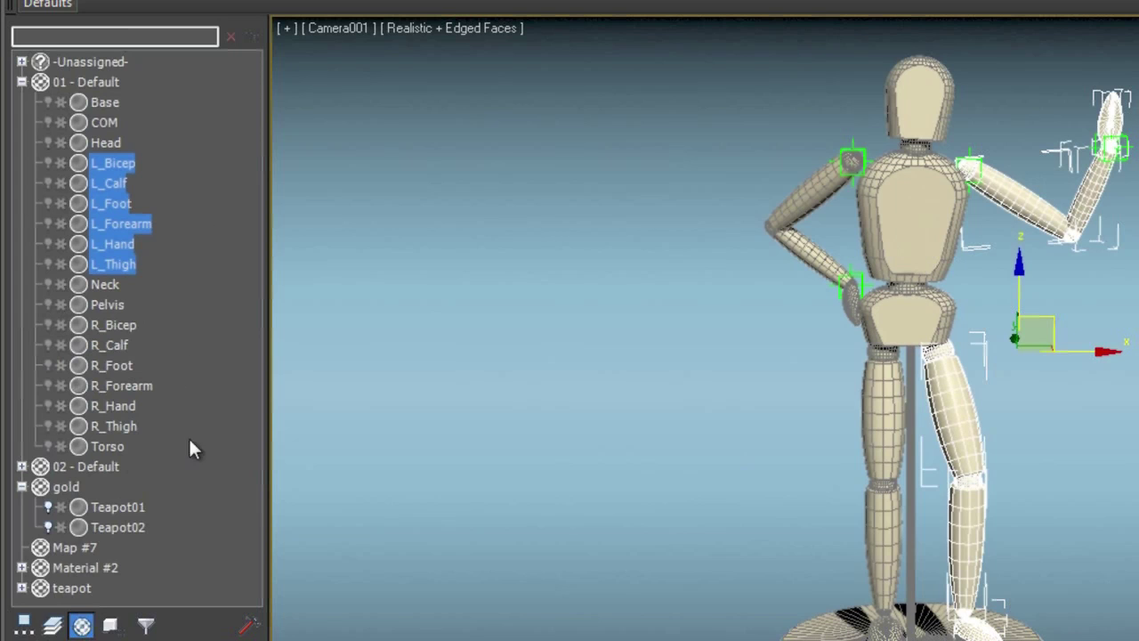
# Collapse the 01 - Default material and look through the objects listed under -Unassigned-.
pyautogui.click(22, 83)
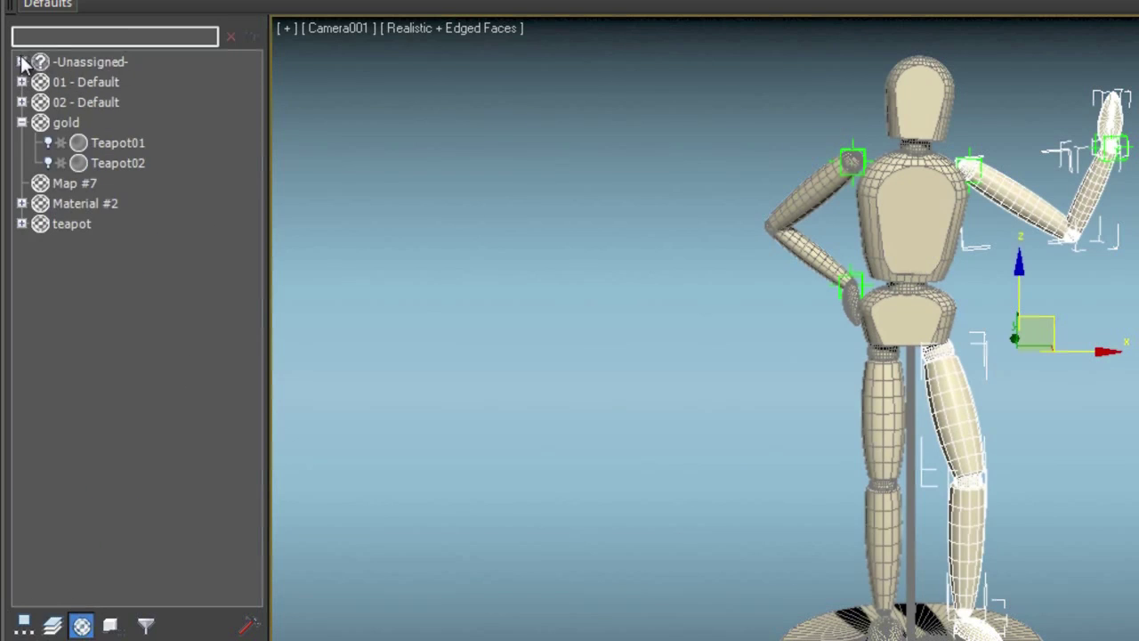
pyautogui.click(22, 61)
pyautogui.moveTo(254, 90)
pyautogui.mouseDown()
pyautogui.moveTo(256, 239)
pyautogui.moveTo(255, 82)
pyautogui.mouseUp()
pyautogui.click(23, 62)
# Switch the Outliner to hierarchy mode, sort the objects chronologically, and select L_Foot.
pyautogui.click(111, 626)
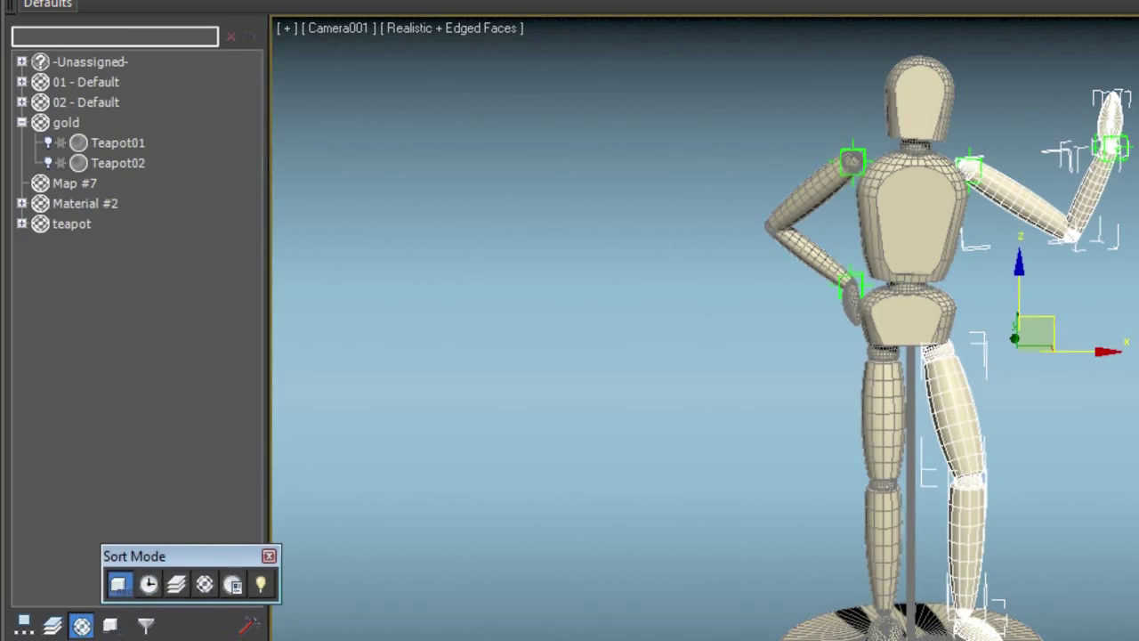
pyautogui.click(24, 625)
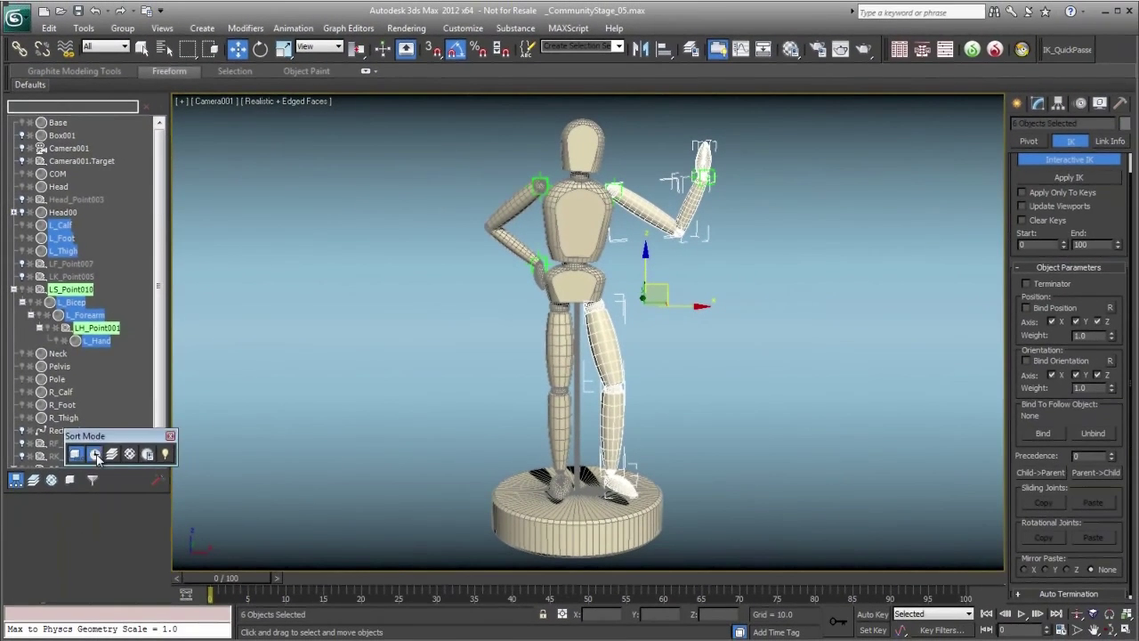
pyautogui.click(95, 455)
pyautogui.click(62, 417)
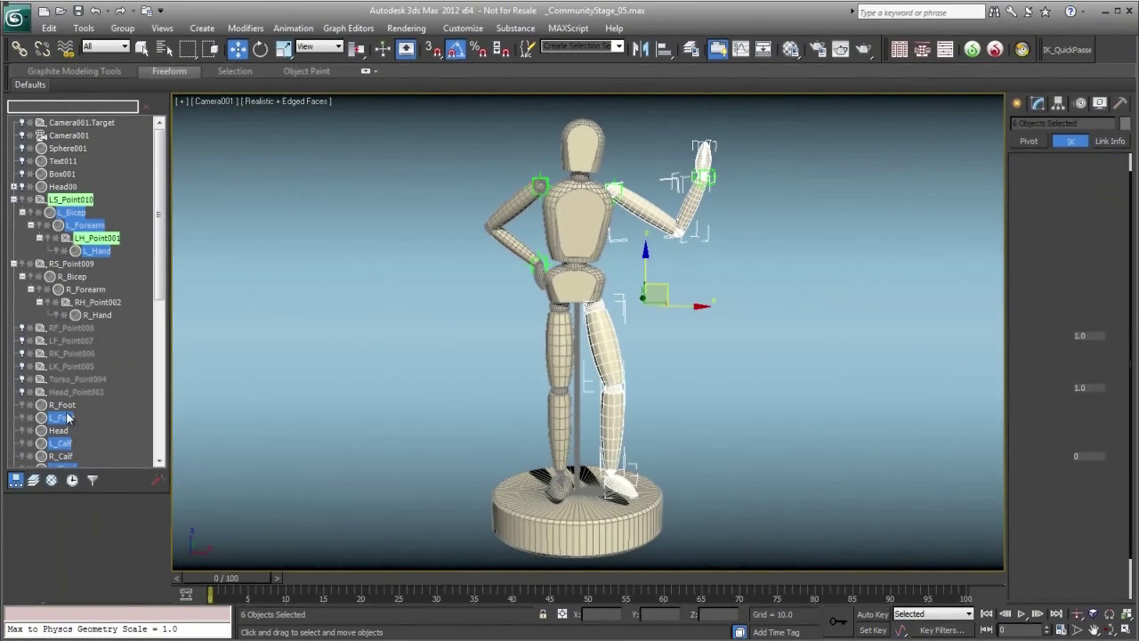
# Sort the Outliner hierarchy by layer, and set the sorting back to alphabetical.
pyautogui.moveTo(73, 481); pyautogui.dragTo(98, 461)
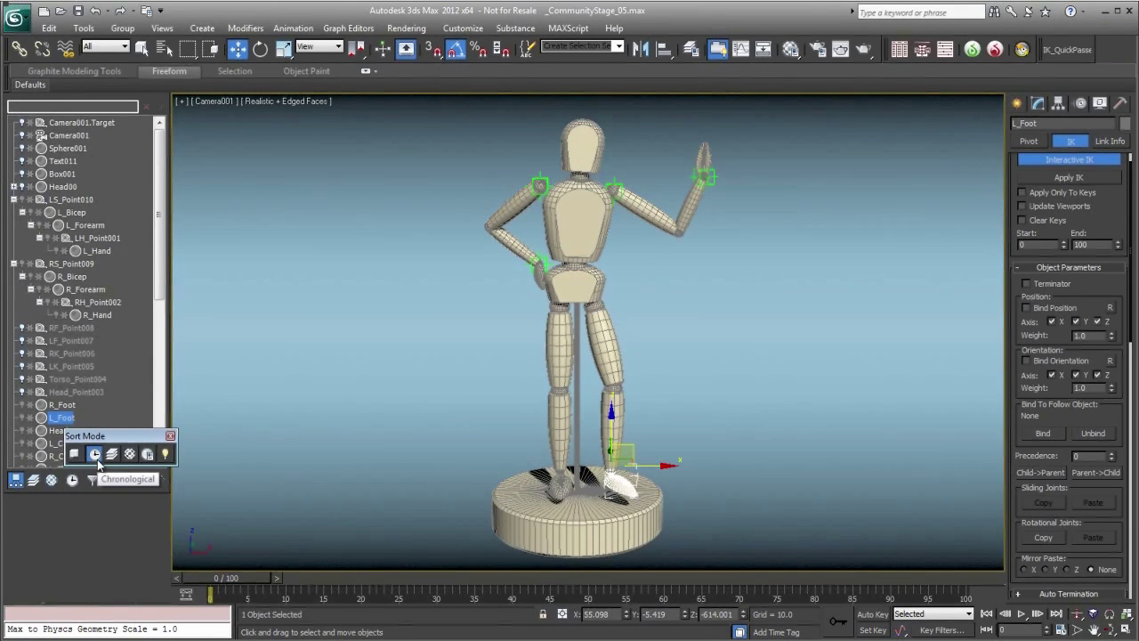
pyautogui.moveTo(98, 461); pyautogui.dragTo(113, 455)
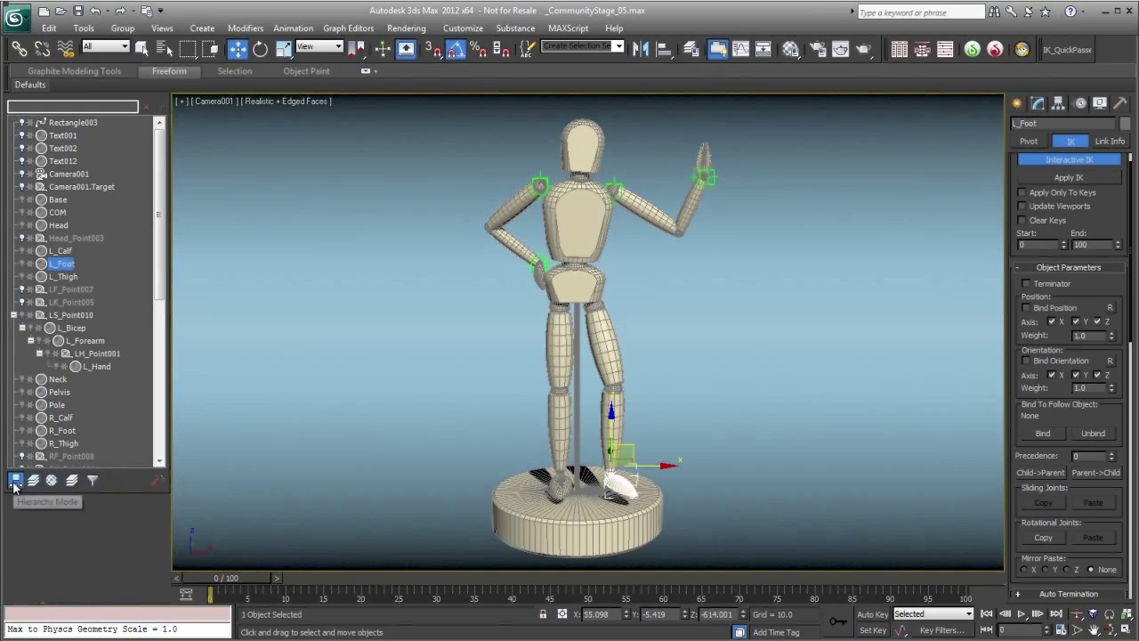
pyautogui.moveTo(71, 479); pyautogui.dragTo(148, 458)
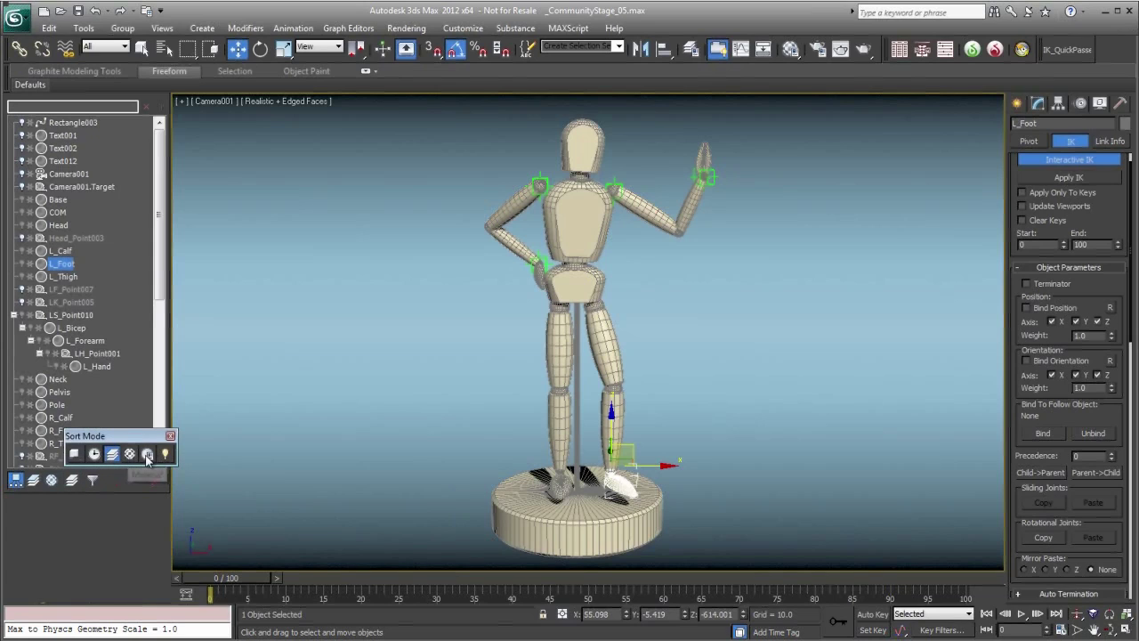
pyautogui.moveTo(147, 458); pyautogui.dragTo(85, 459)
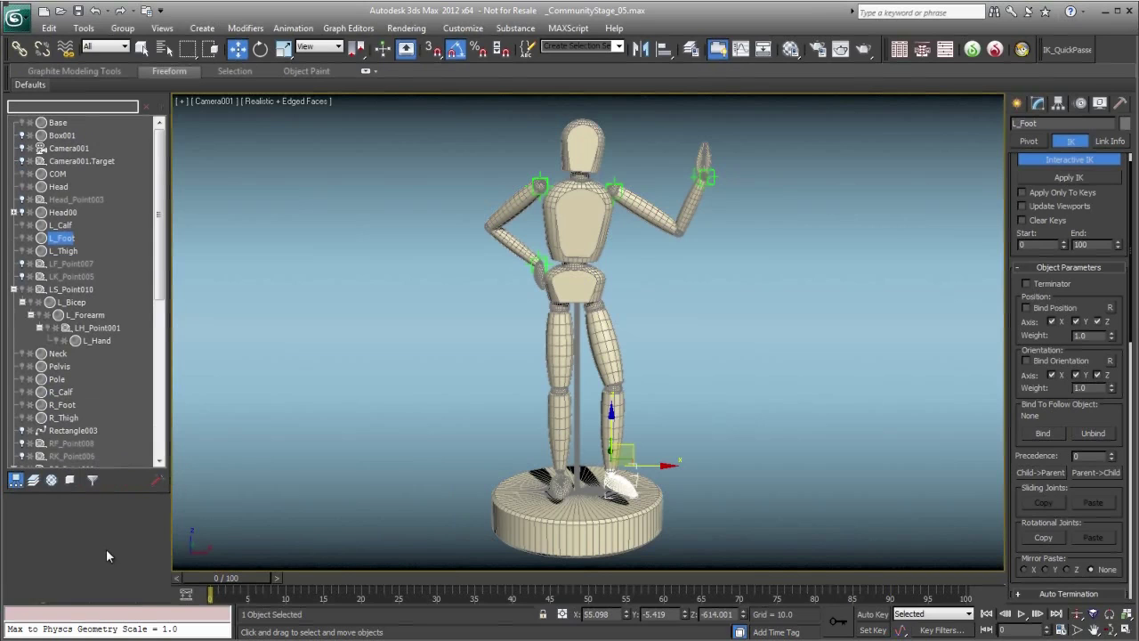
# Turn on the Outliner's object filter, look over the available filter types, and close them again.
pyautogui.click(91, 482)
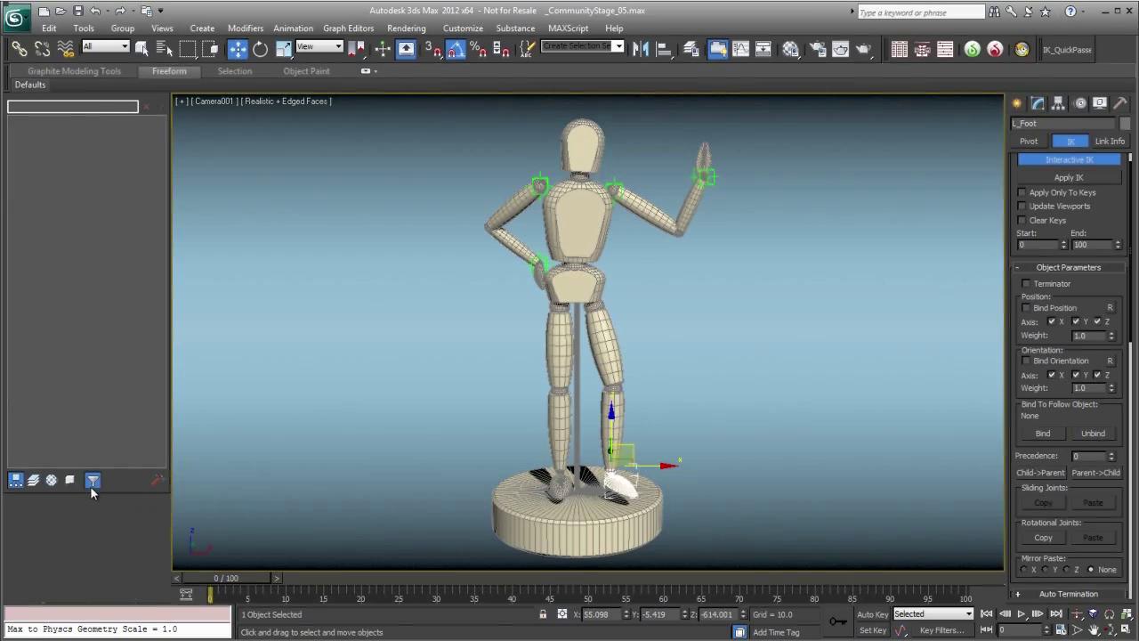
pyautogui.rightClick(94, 481)
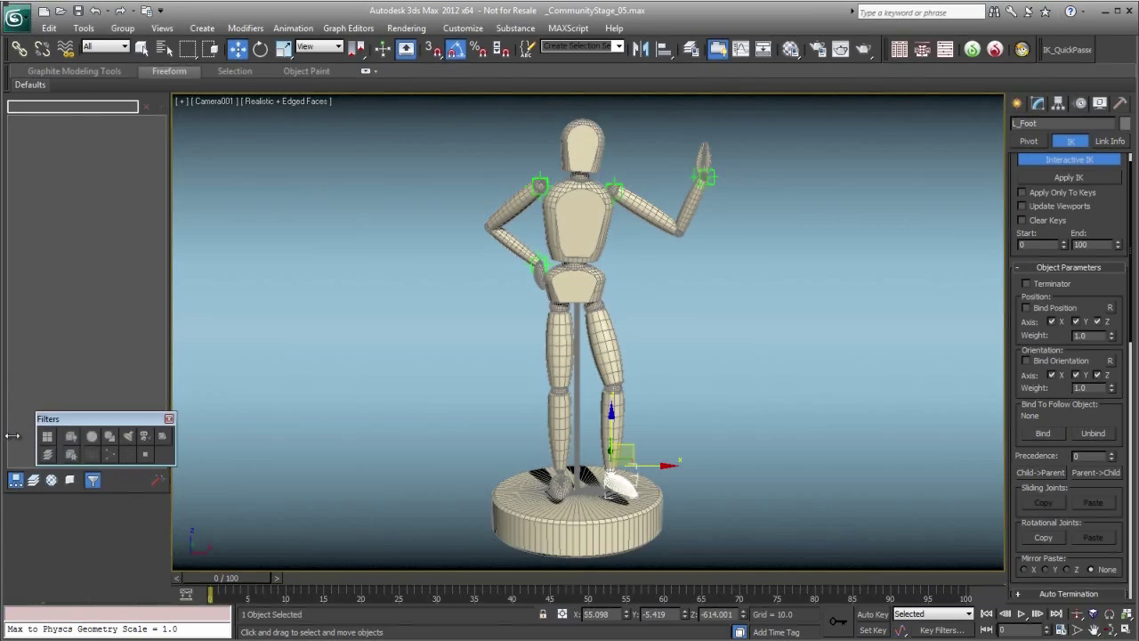
pyautogui.click(169, 419)
# Dock the Outliner beside the command panel, and move it back to the opposite side of the viewport.
pyautogui.moveTo(158, 252); pyautogui.dragTo(142, 158)
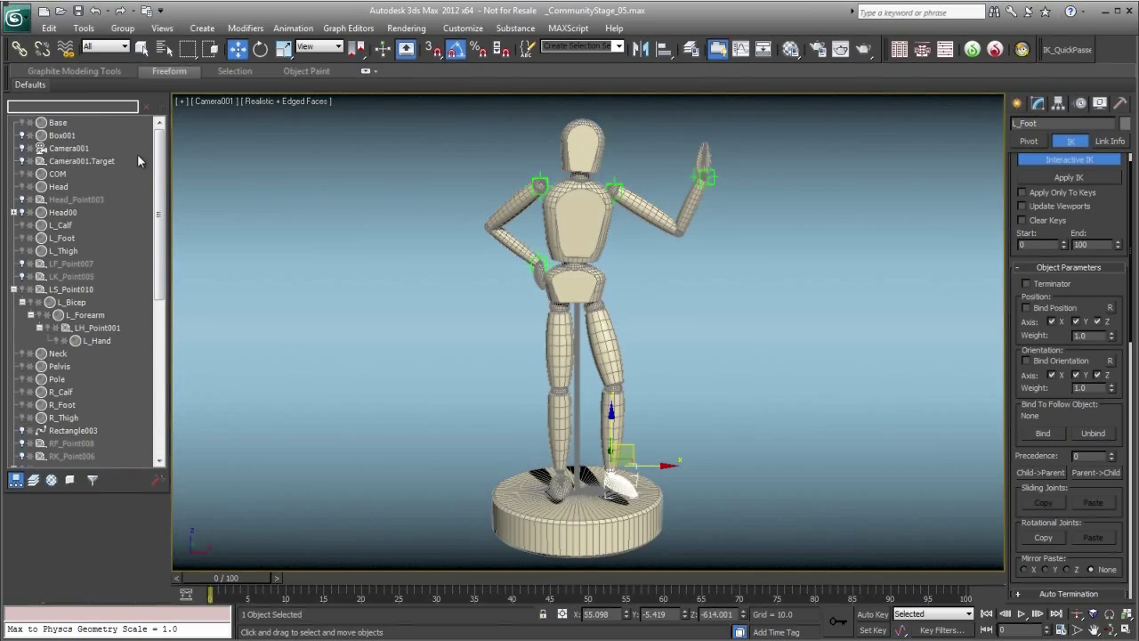
pyautogui.moveTo(124, 99); pyautogui.dragTo(997, 155)
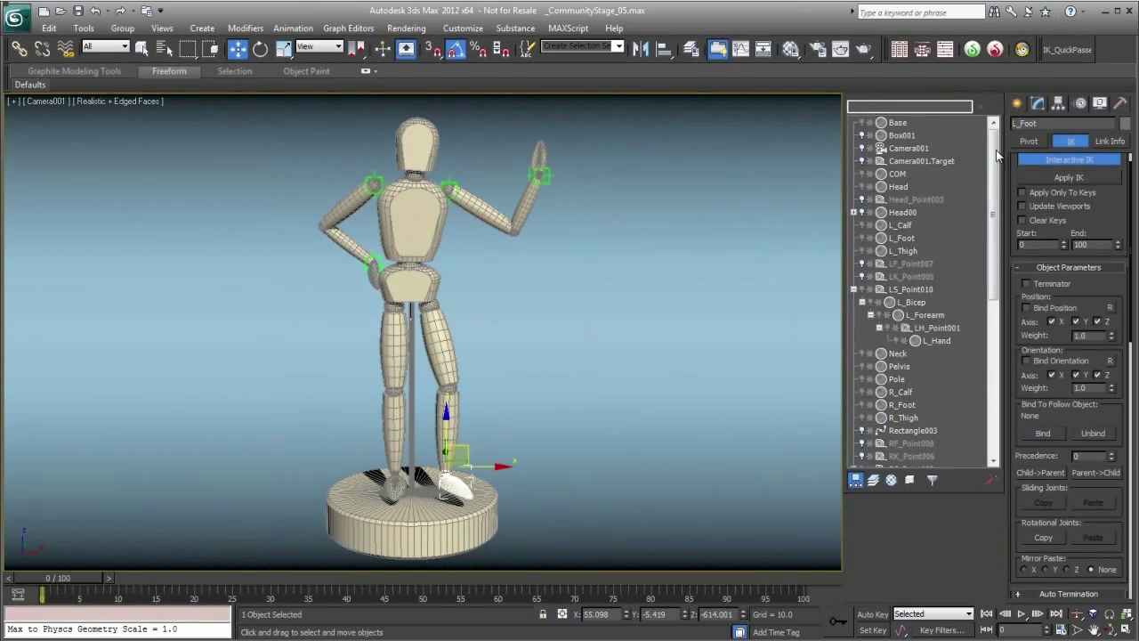
pyautogui.moveTo(981, 99); pyautogui.dragTo(17, 143)
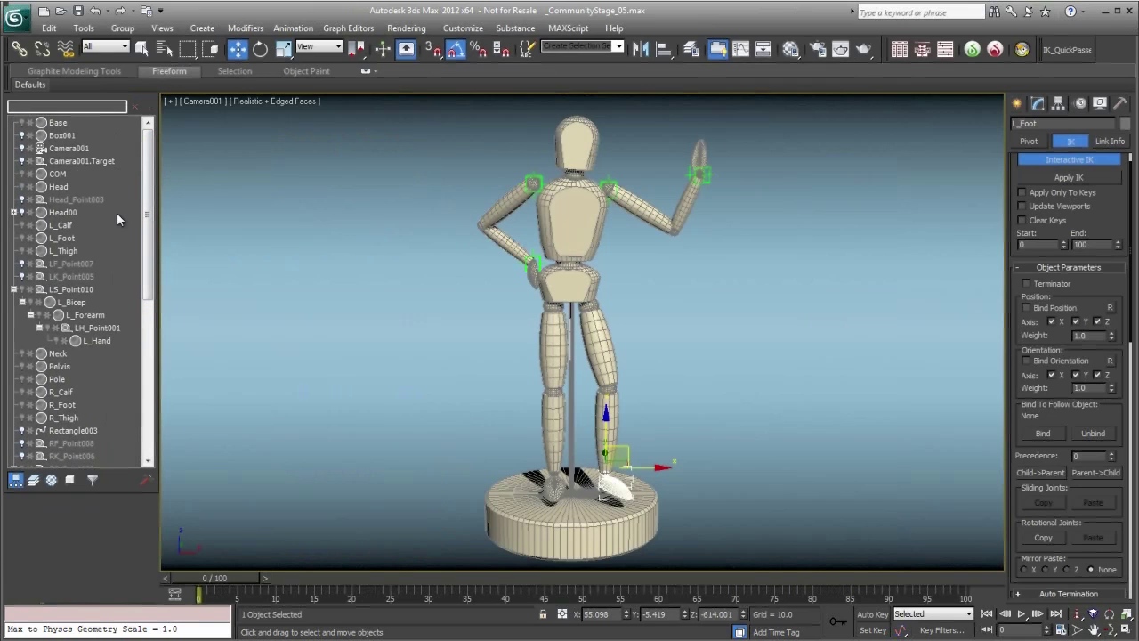
pyautogui.moveTo(149, 210)
pyautogui.mouseDown()
pyautogui.moveTo(157, 317)
pyautogui.moveTo(164, 201)
pyautogui.mouseUp()
# Look over the Outliner's options, close them, and widen the Outliner panel slightly.
pyautogui.click(145, 481)
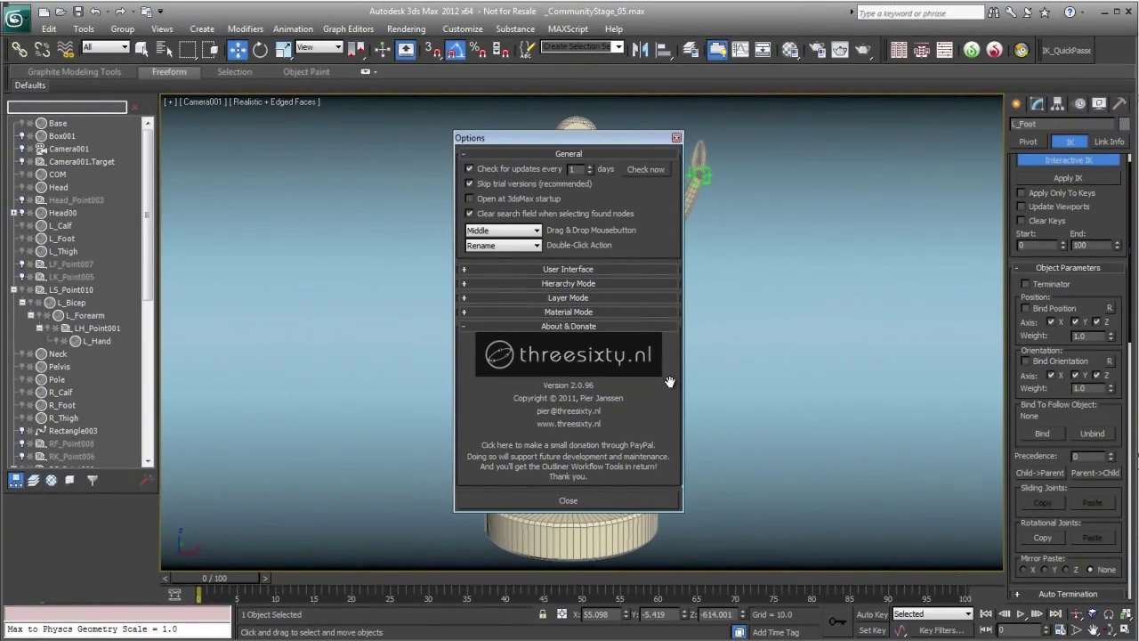
pyautogui.moveTo(644, 146); pyautogui.dragTo(488, 148)
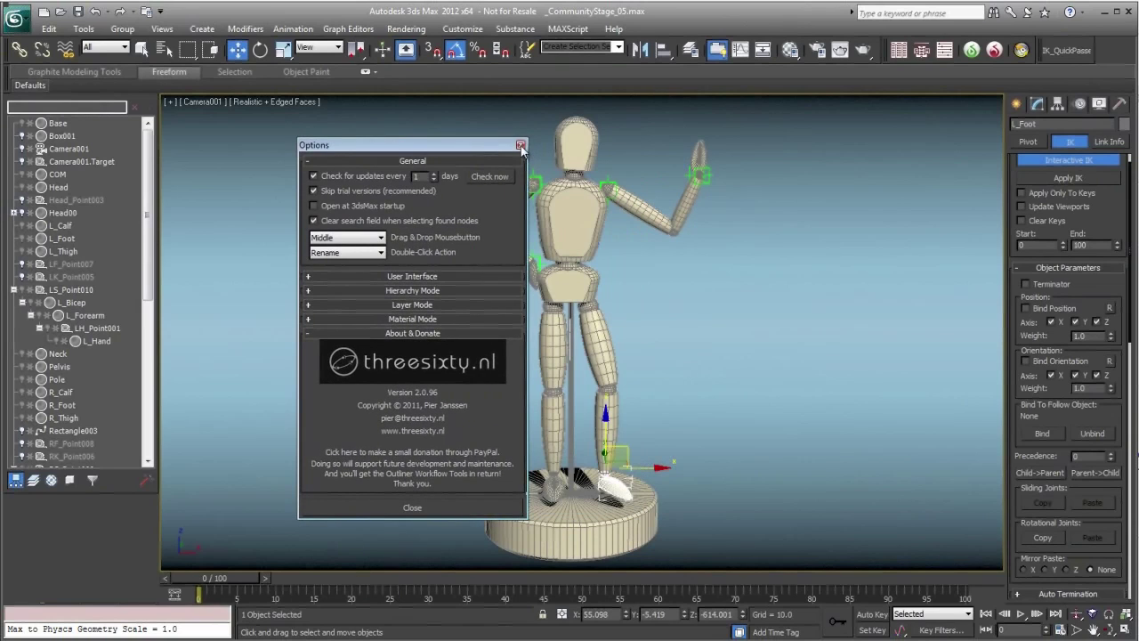
pyautogui.click(520, 138)
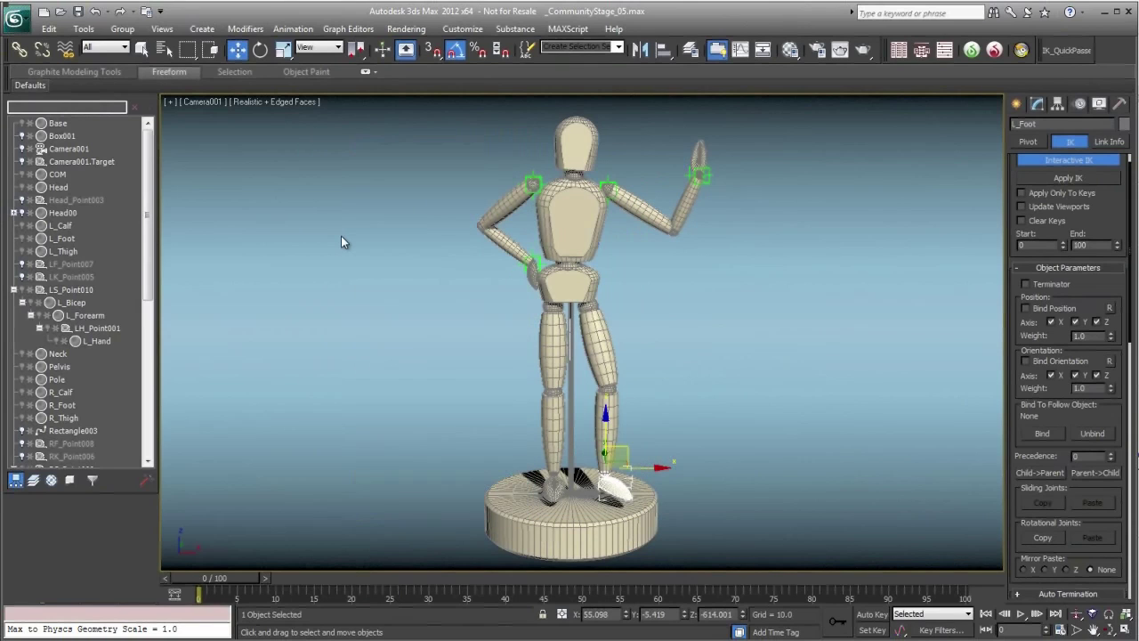
pyautogui.moveTo(150, 222); pyautogui.dragTo(162, 201)
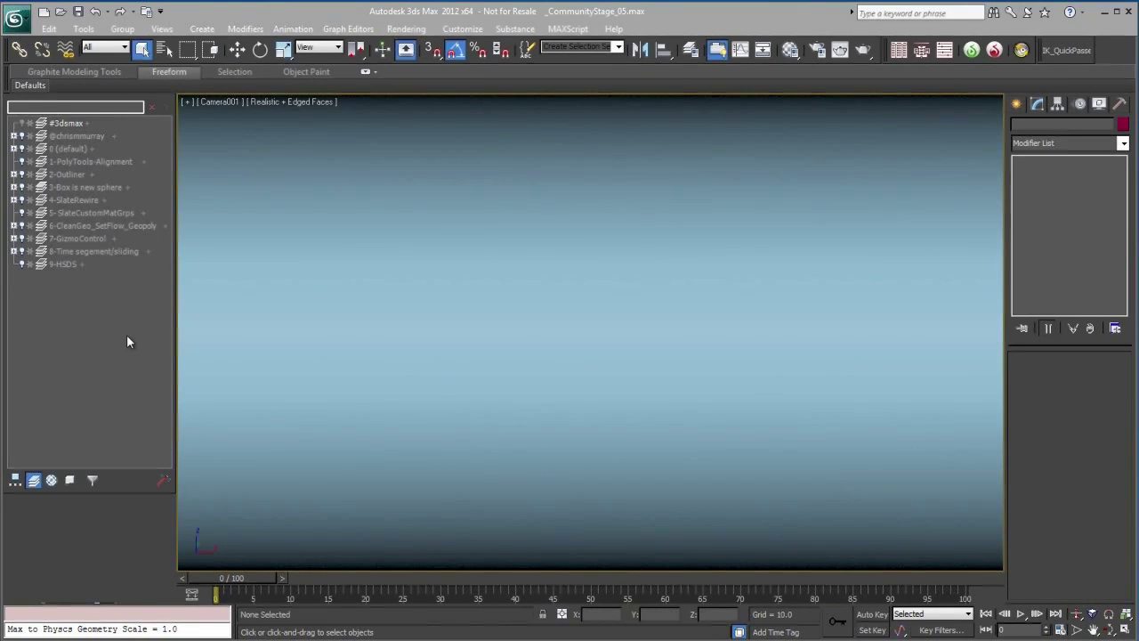
# Show the 3-Box is new sphere layer and select the blue box.
pyautogui.click(24, 188)
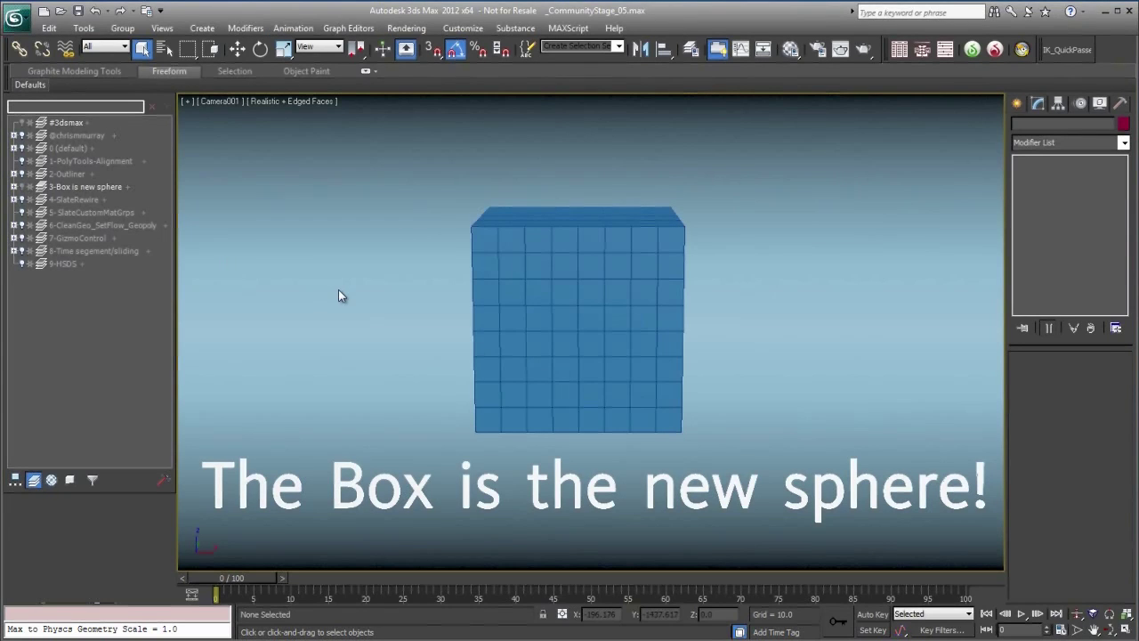
pyautogui.click(527, 315)
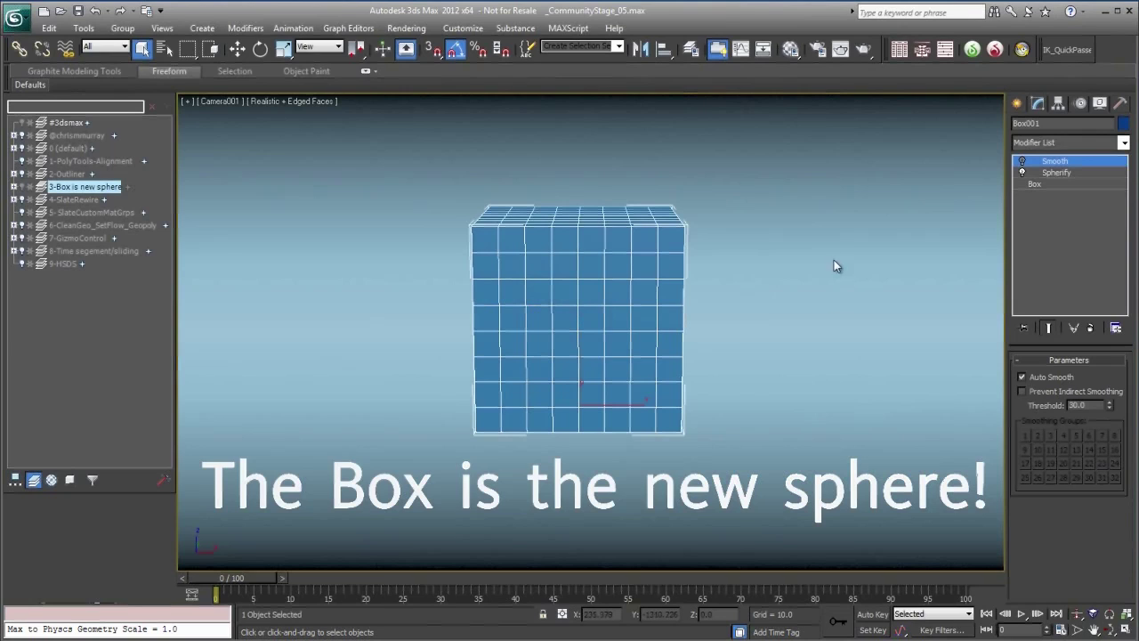
# Create a standard sphere beside the box, rotate it 55 degrees about X to expose its pole, and delete it.
pyautogui.click(1017, 103)
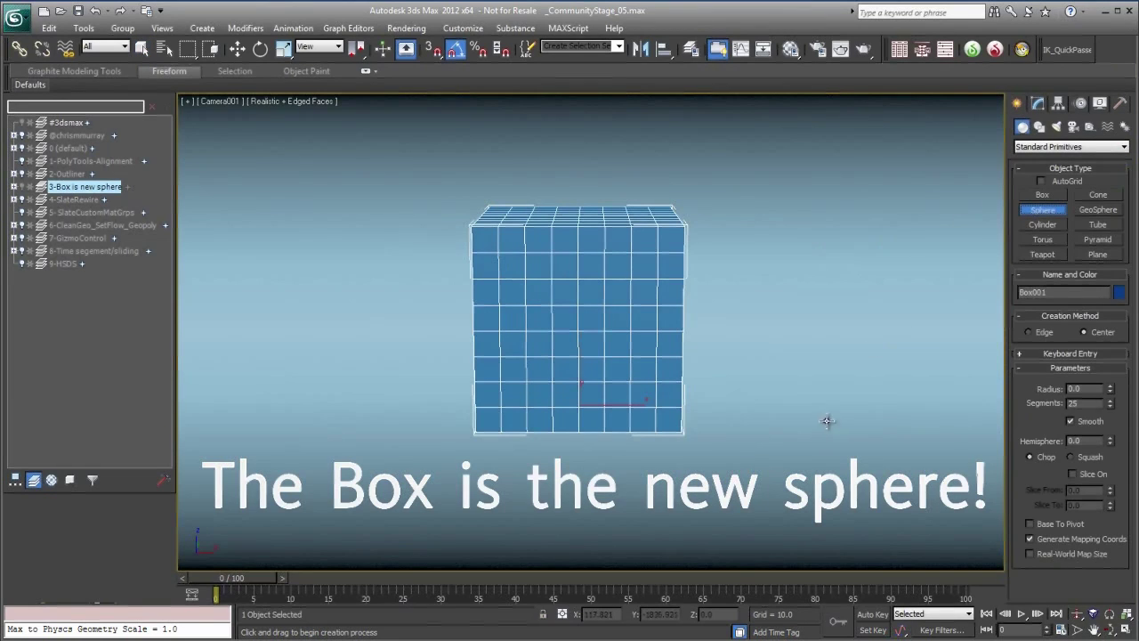
pyautogui.moveTo(826, 419); pyautogui.dragTo(833, 385)
pyautogui.rightClick(838, 373)
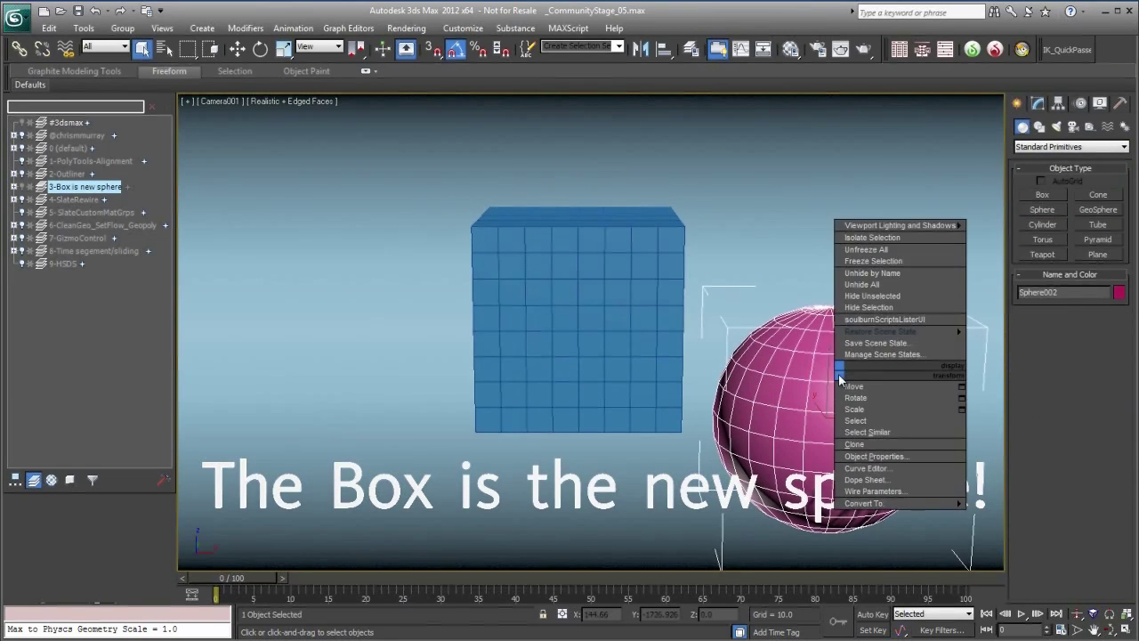
pyautogui.click(855, 397)
pyautogui.moveTo(841, 427); pyautogui.dragTo(851, 374)
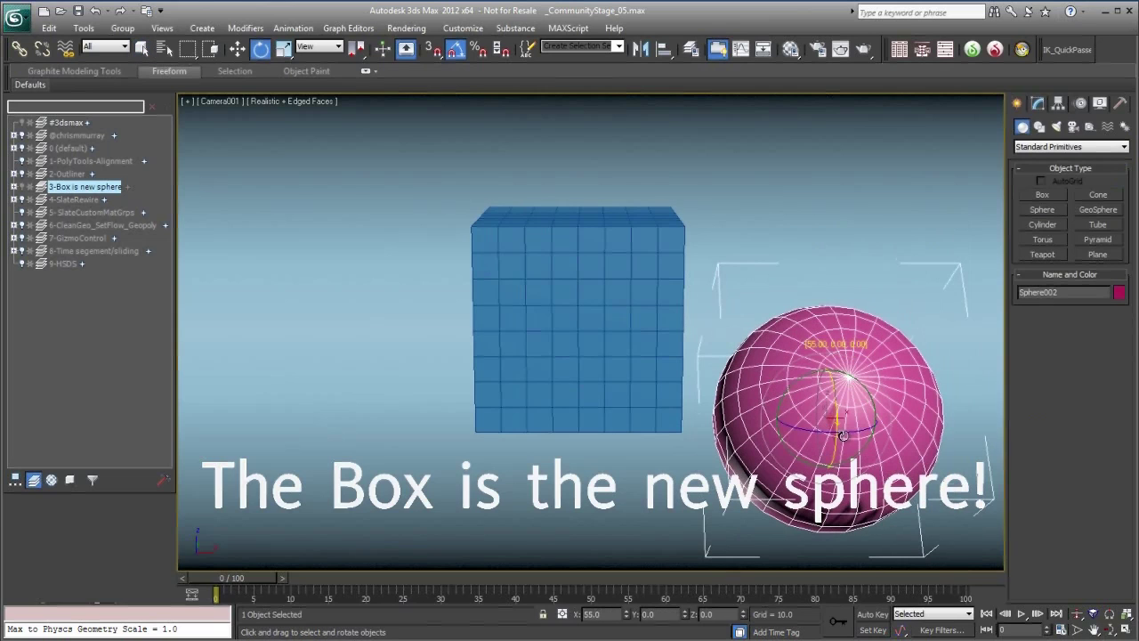
pyautogui.rightClick(853, 370)
pyautogui.click(818, 342)
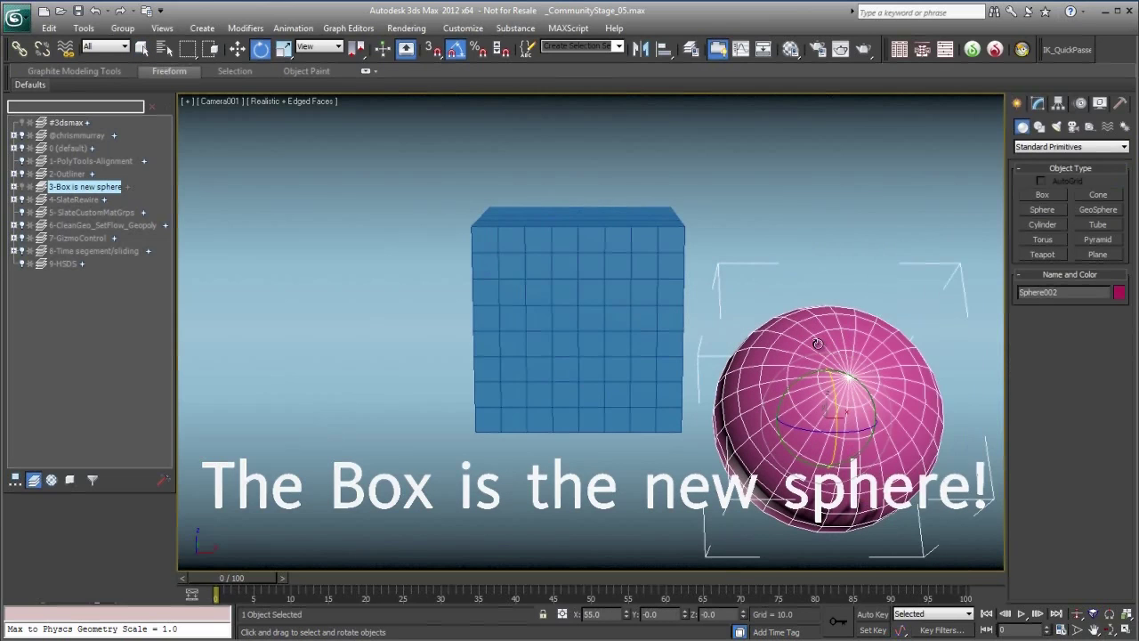
pyautogui.press('Delete')
# Select the blue box and set its Spherify modifier to 100 percent.
pyautogui.click(641, 330)
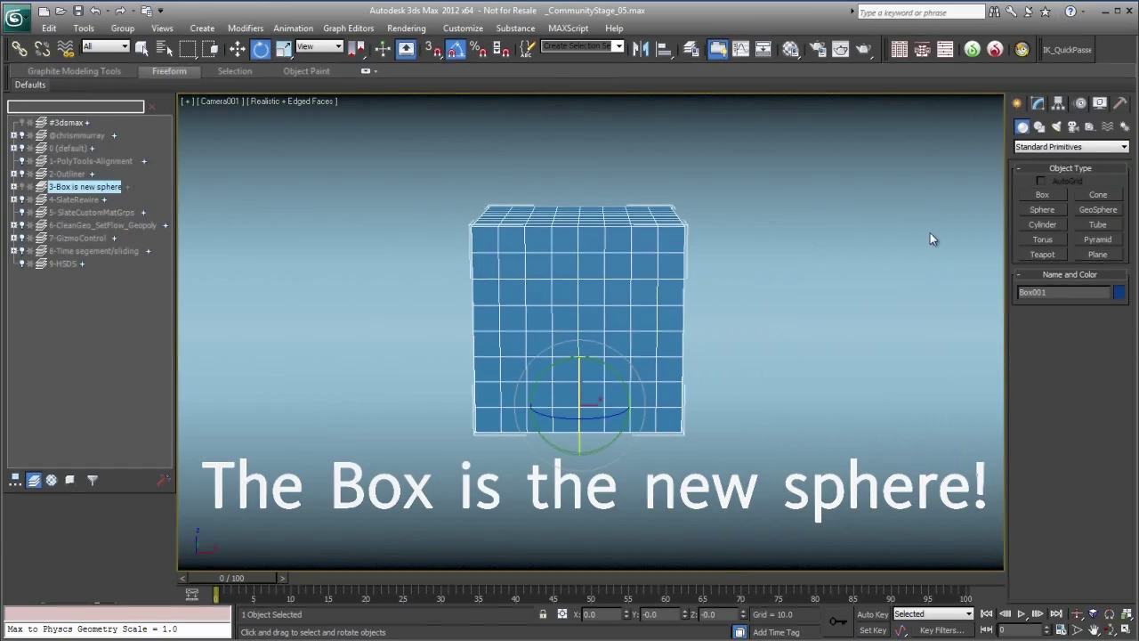
pyautogui.click(1037, 104)
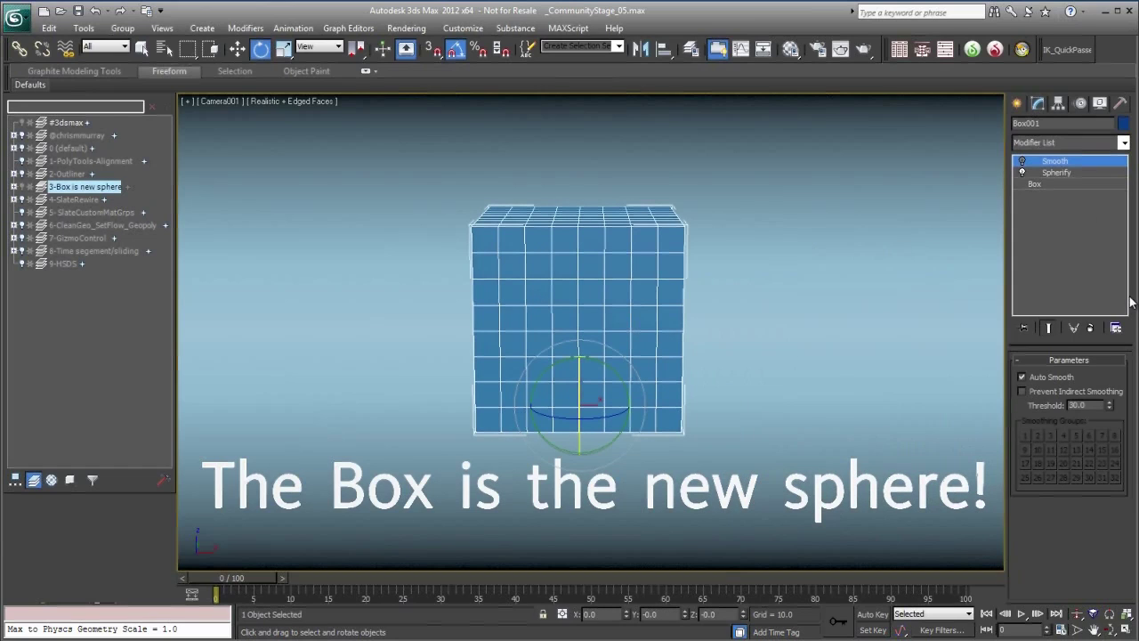
pyautogui.click(1064, 174)
pyautogui.moveTo(1108, 380); pyautogui.dragTo(1108, 255)
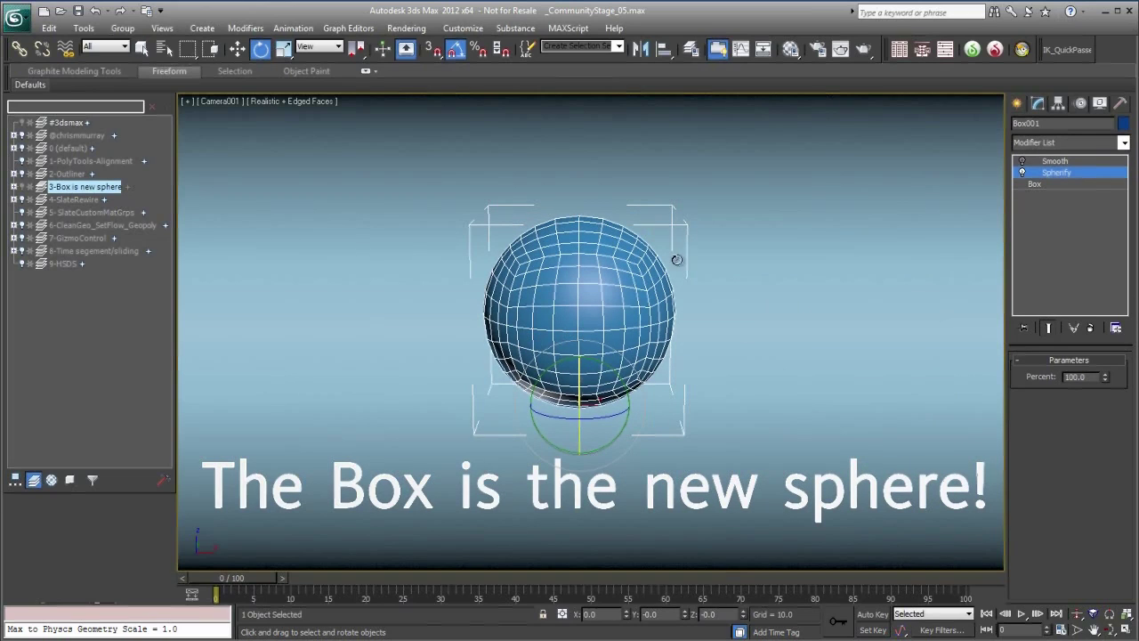
# Test-rotate the spherified box to inspect its mesh, cancel the rotation, and turn off edged faces in the viewport.
pyautogui.moveTo(596, 388)
pyautogui.mouseDown()
pyautogui.moveTo(617, 430)
pyautogui.moveTo(627, 421)
pyautogui.moveTo(604, 406)
pyautogui.mouseUp()
pyautogui.rightClick(603, 406)
pyautogui.press('F4')
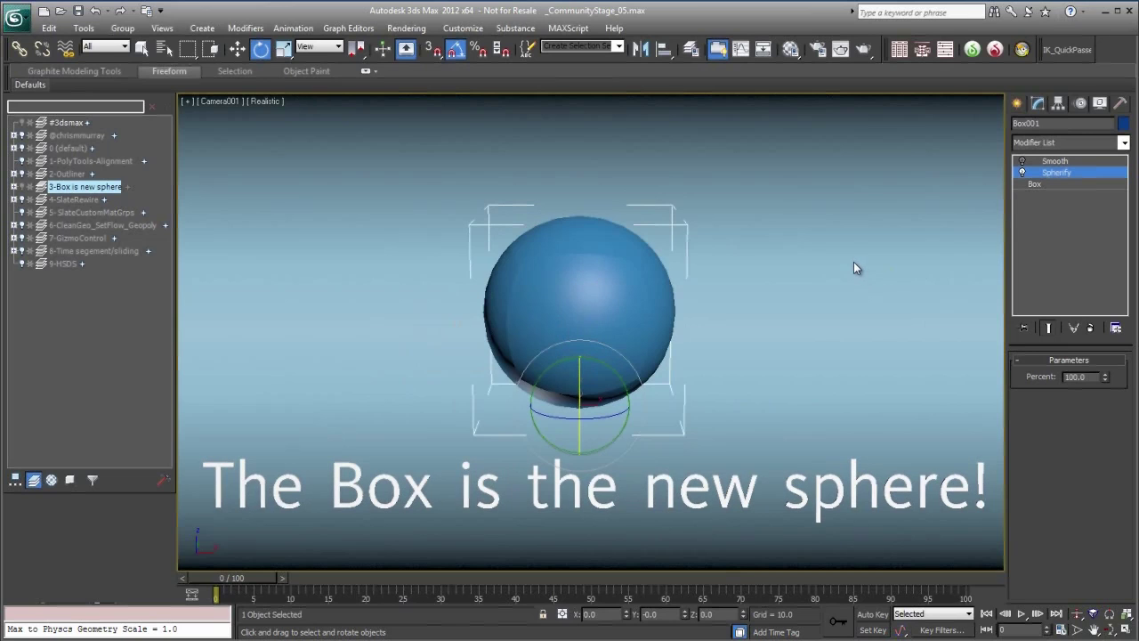
# Examine the shading of the spherified box by test-rotating it several times and cancelling each rotation.
pyautogui.moveTo(599, 393); pyautogui.dragTo(634, 398)
pyautogui.rightClick(633, 399)
pyautogui.moveTo(603, 386)
pyautogui.mouseDown()
pyautogui.moveTo(570, 407)
pyautogui.moveTo(610, 414)
pyautogui.moveTo(671, 401)
pyautogui.moveTo(594, 387)
pyautogui.mouseUp()
pyautogui.rightClick(594, 387)
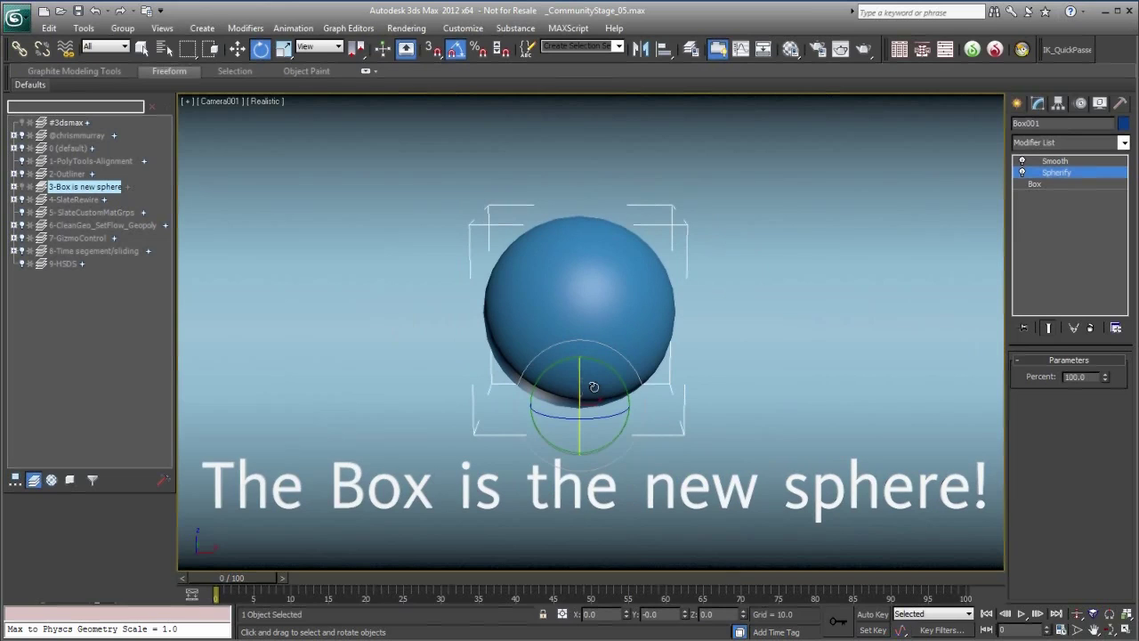
pyautogui.moveTo(598, 392)
pyautogui.mouseDown()
pyautogui.moveTo(588, 396)
pyautogui.moveTo(601, 390)
pyautogui.mouseUp()
pyautogui.rightClick(601, 390)
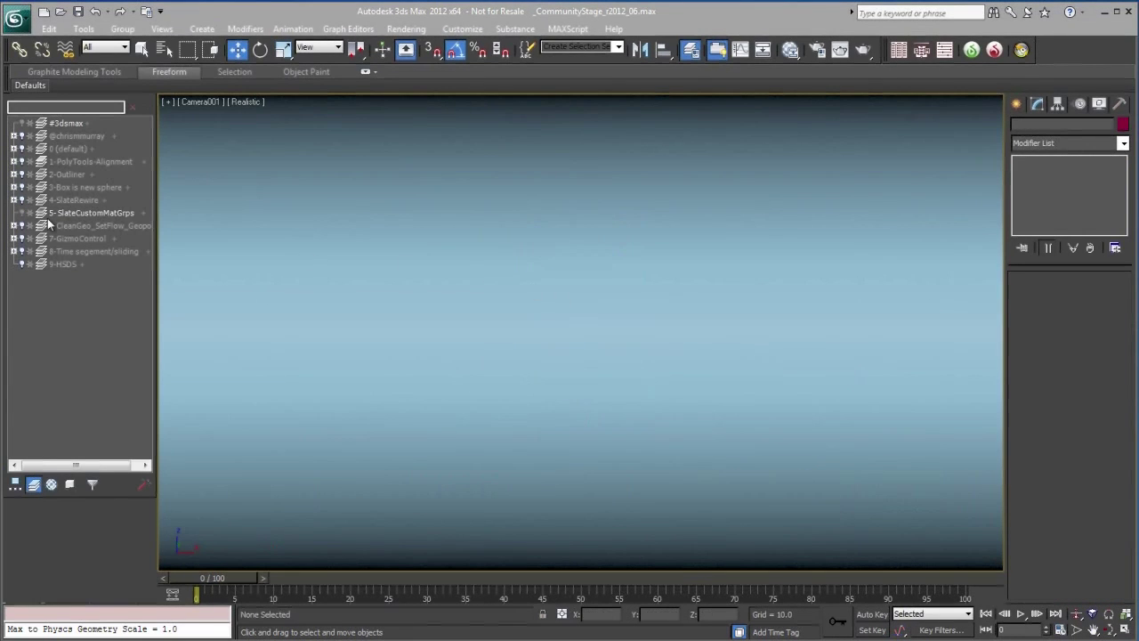
# Show the 4-SlateRewire layer, select the archer's kilt, and switch the camera viewport to a perspective view.
pyautogui.click(22, 200)
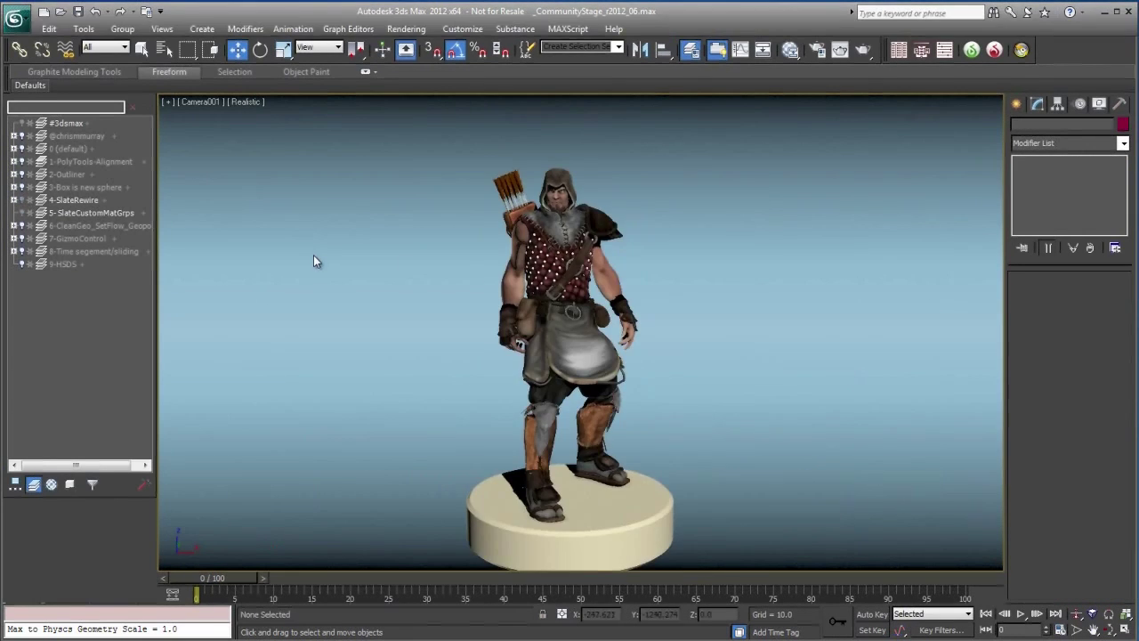
pyautogui.click(545, 393)
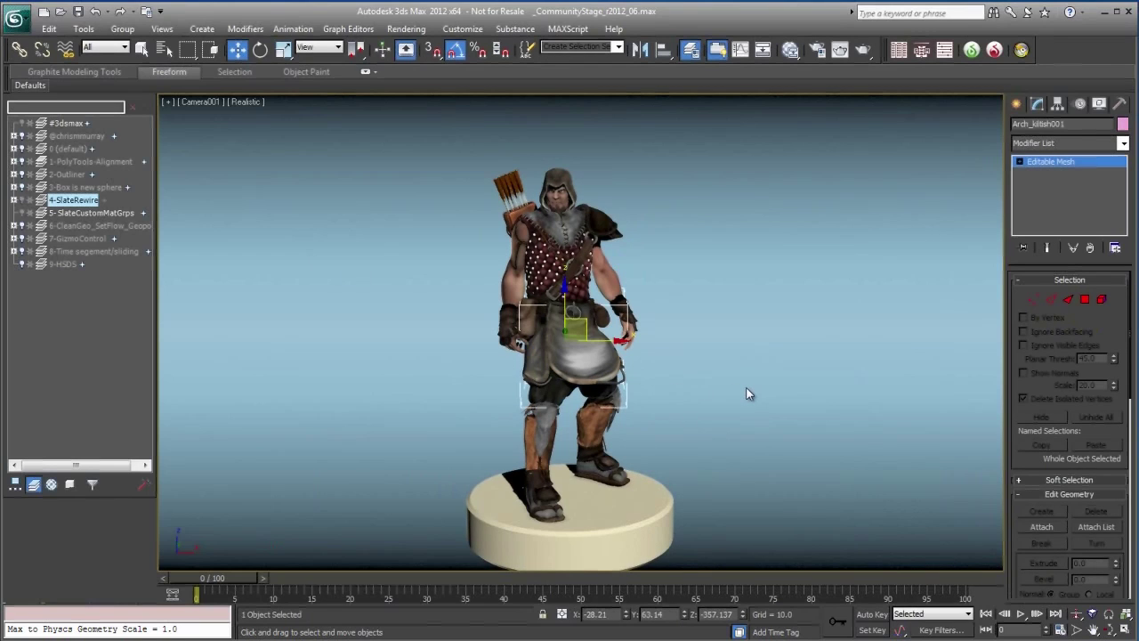
pyautogui.press('p')
pyautogui.keyDown('alt'); pyautogui.moveTo(724, 397); pyautogui.dragTo(751, 366, button='middle'); pyautogui.keyUp('alt')
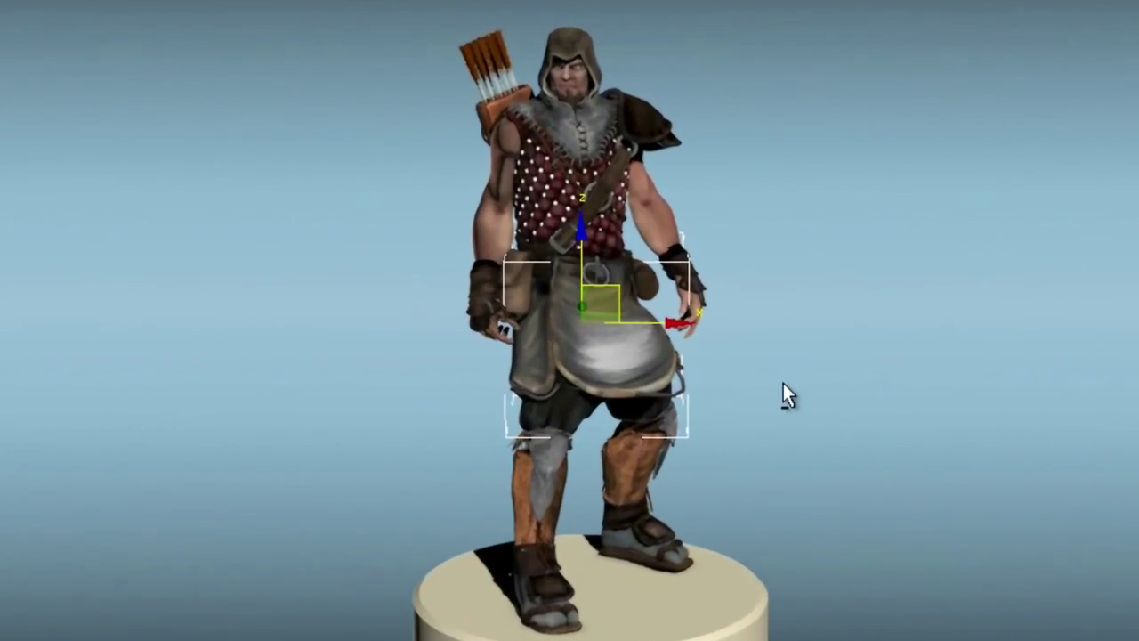
pyautogui.keyDown('alt'); pyautogui.moveTo(905, 377); pyautogui.dragTo(849, 381, button='middle'); pyautogui.keyUp('alt')
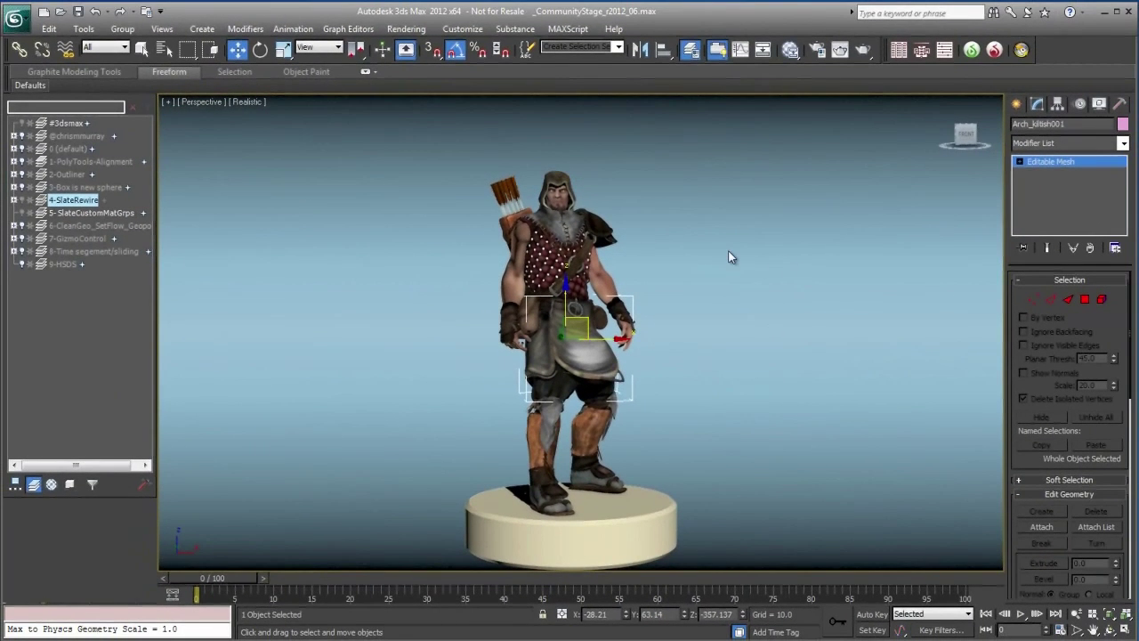
# Open the Slate Material Editor, look over the Archer node graph, and display the View3 graph.
pyautogui.click(790, 50)
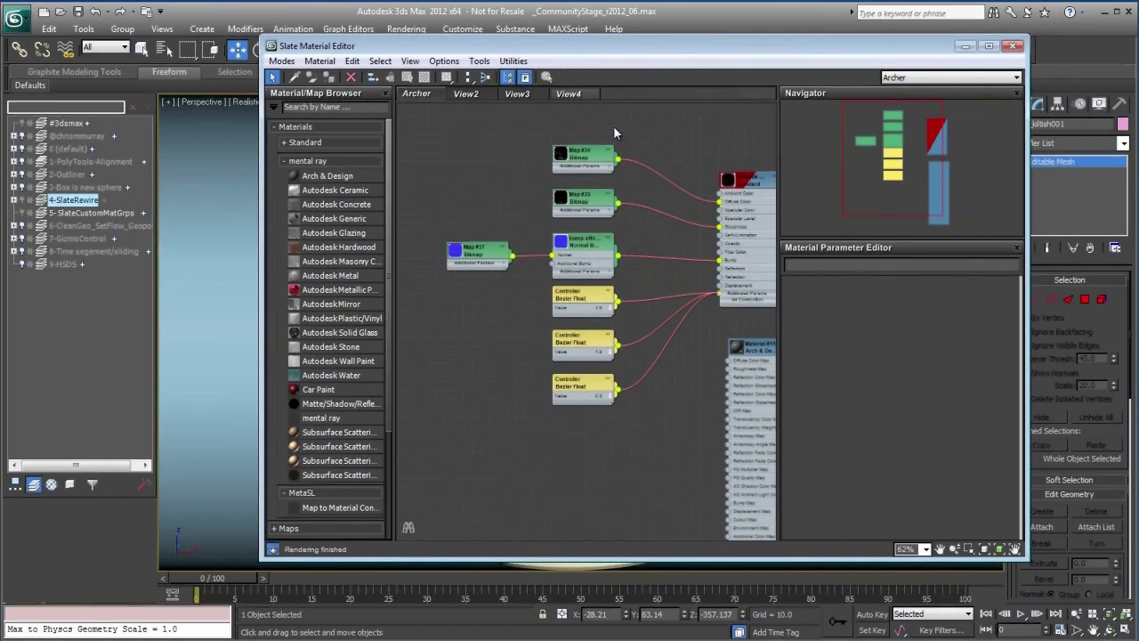
pyautogui.moveTo(682, 132); pyautogui.dragTo(622, 130, button='middle')
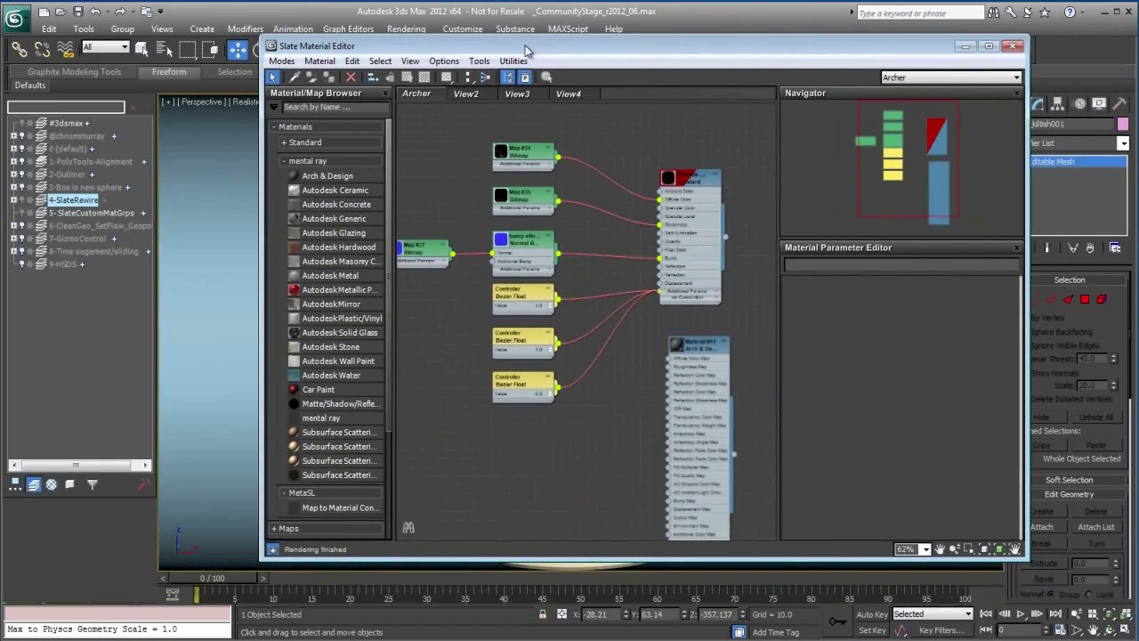
pyautogui.click(514, 93)
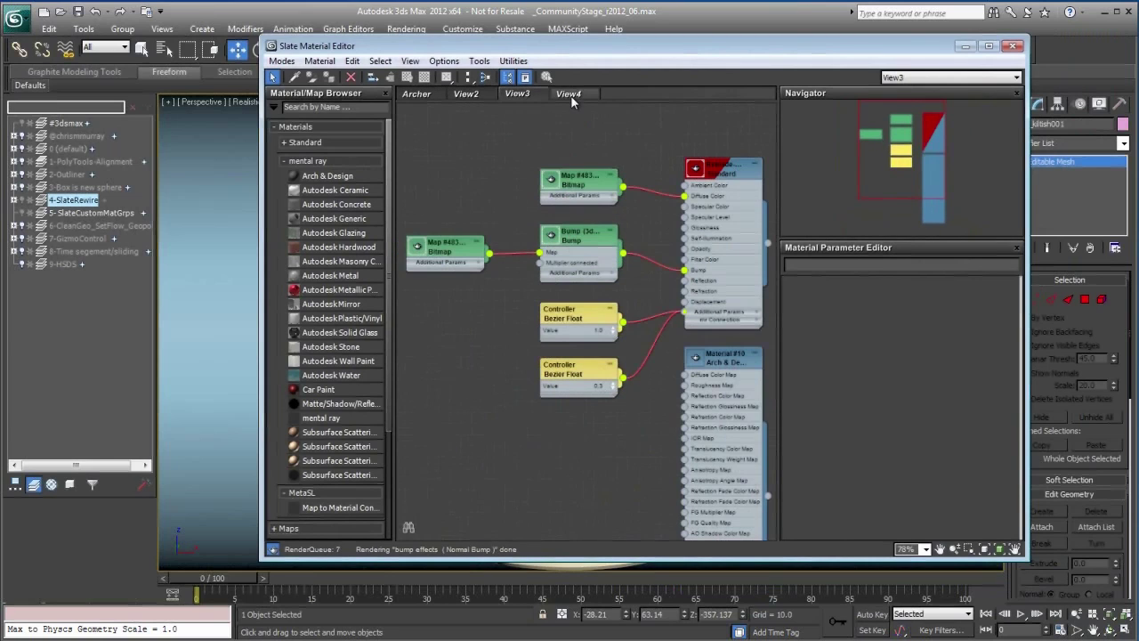
# Look at the View4 graph, create an additional view with its default name, and return to the Archer graph.
pyautogui.click(568, 94)
pyautogui.click(418, 93)
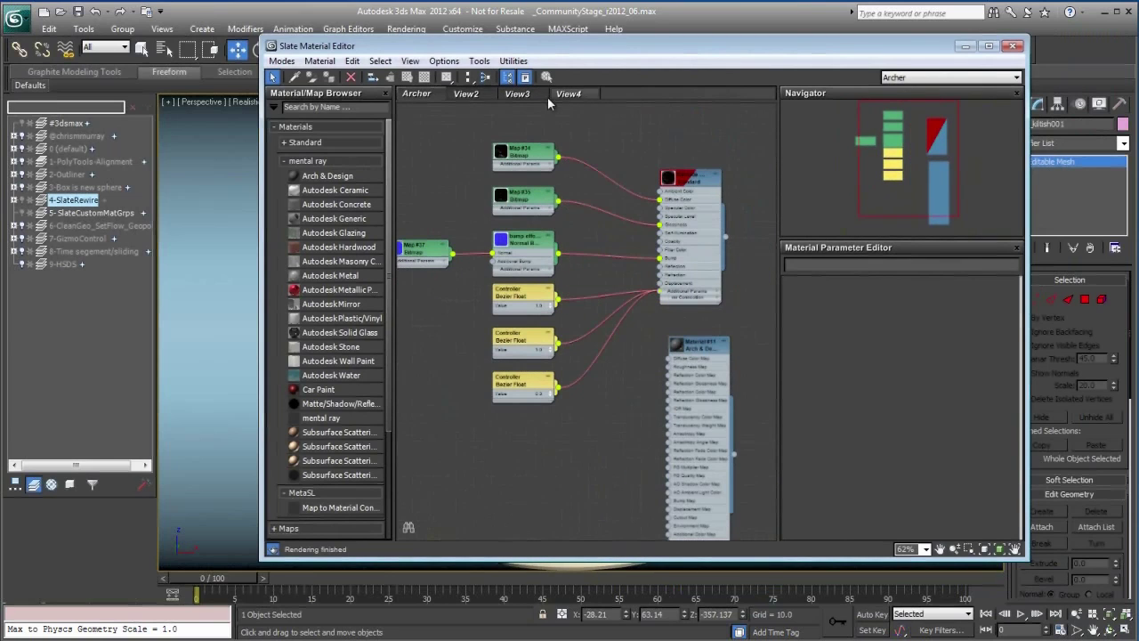
pyautogui.rightClick(619, 96)
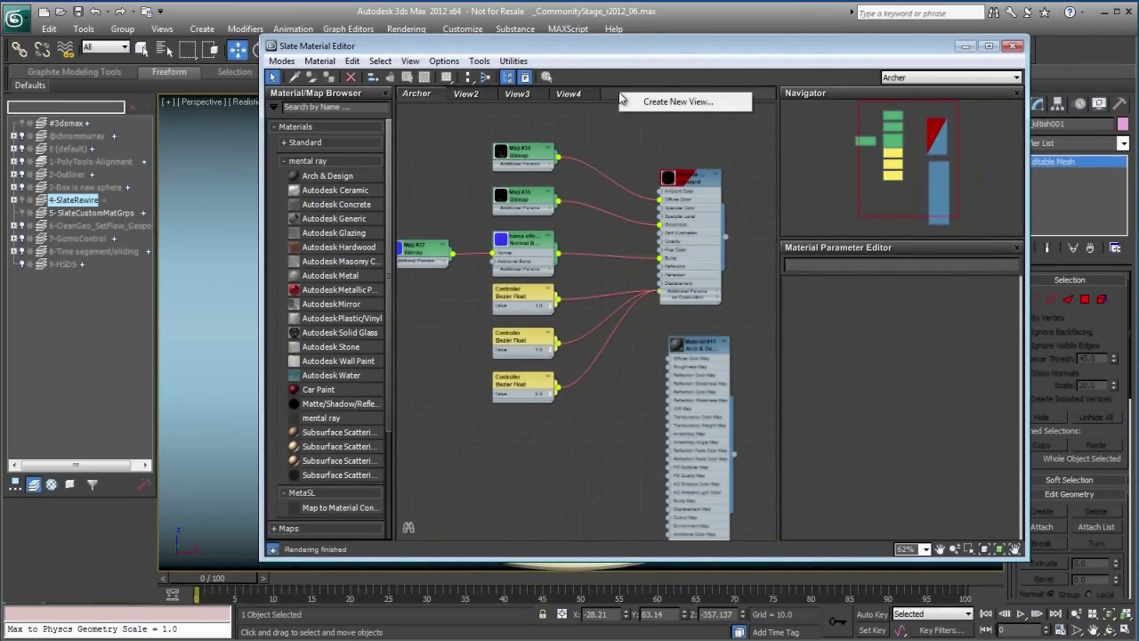
pyautogui.click(667, 103)
pyautogui.click(668, 124)
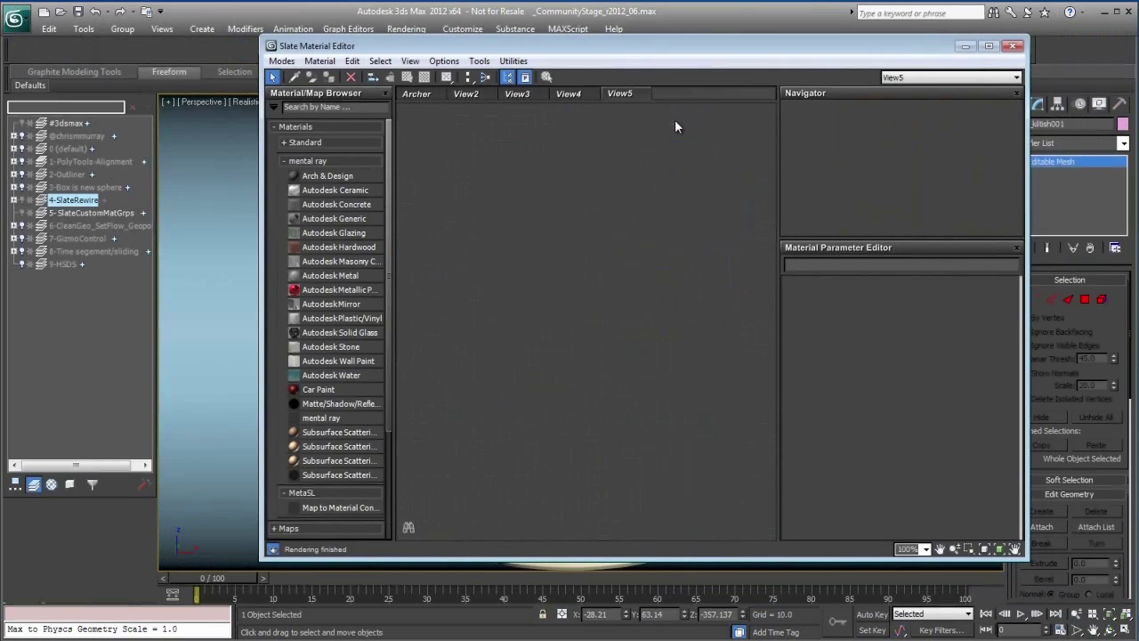
pyautogui.click(424, 97)
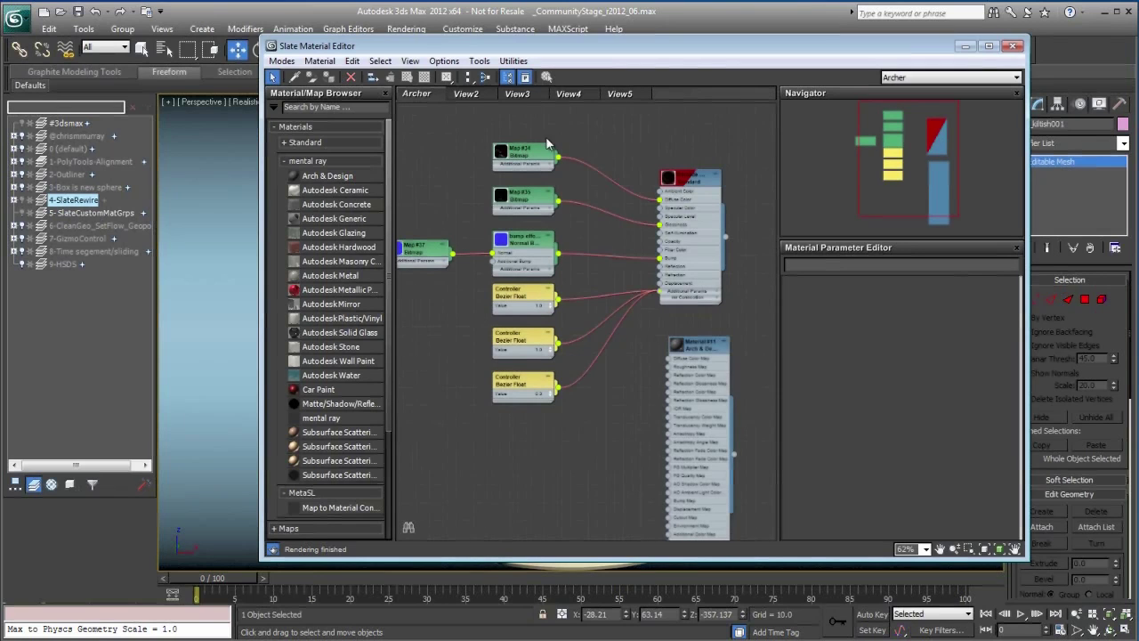
# Examine how the maps and controllers in the Archer graph connect to the Standard material above the Arch & Design material.
pyautogui.moveTo(564, 164); pyautogui.dragTo(551, 136, button='middle')
pyautogui.moveTo(660, 226); pyautogui.dragTo(651, 258, button='middle')
pyautogui.scroll(4, 646, 206)
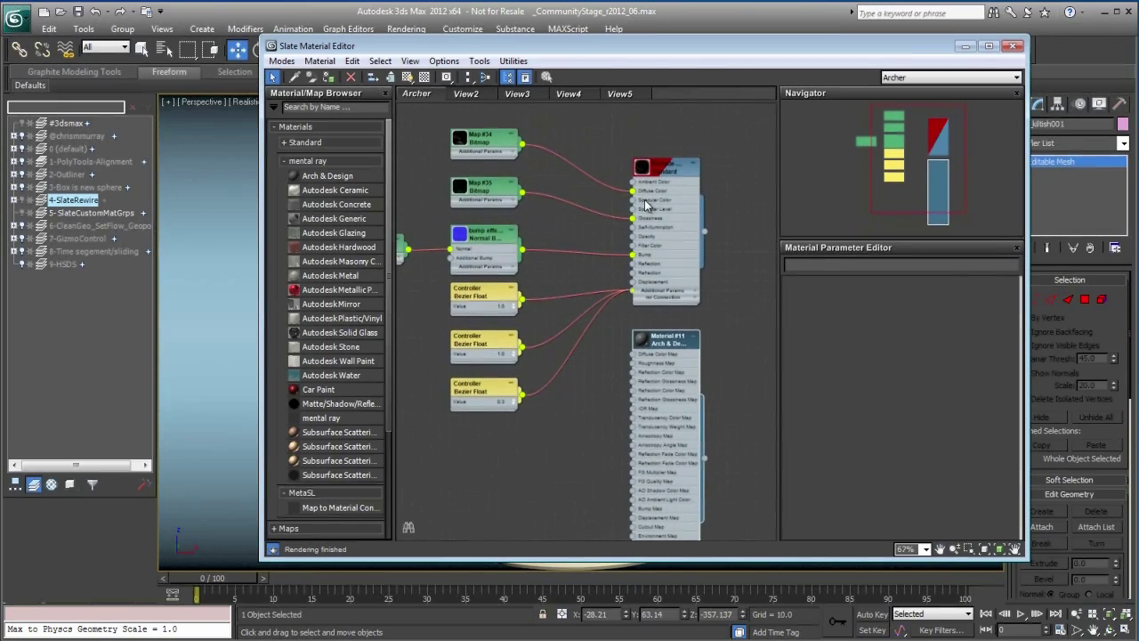
pyautogui.scroll(1, 668, 211)
pyautogui.scroll(-1, 668, 211)
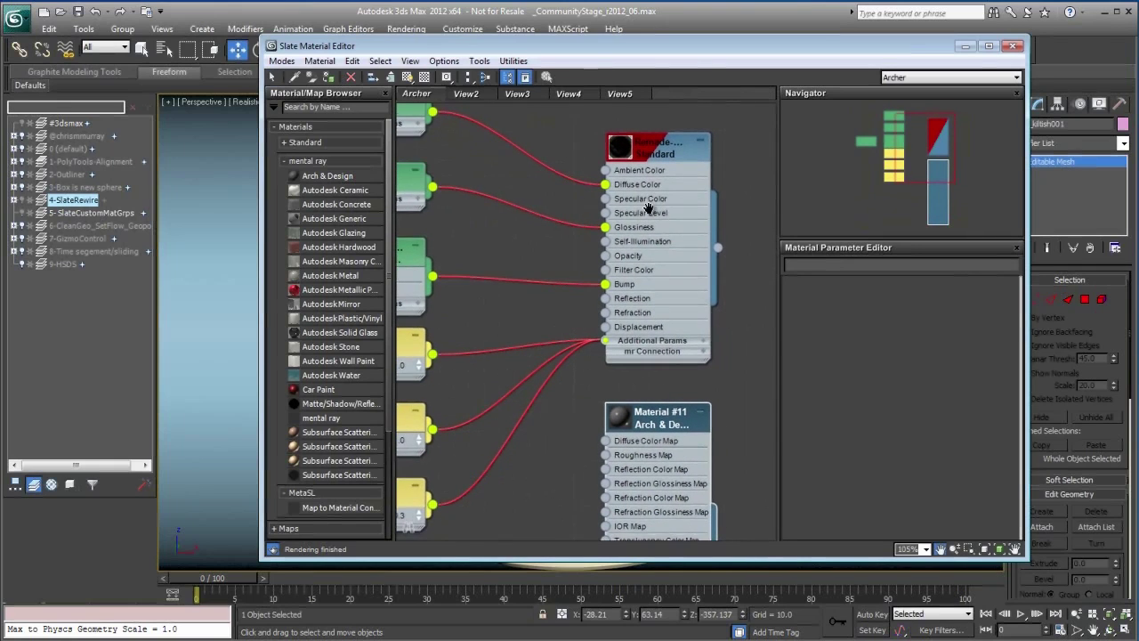
pyautogui.moveTo(679, 212); pyautogui.dragTo(664, 199, button='middle')
pyautogui.scroll(-3, 684, 228)
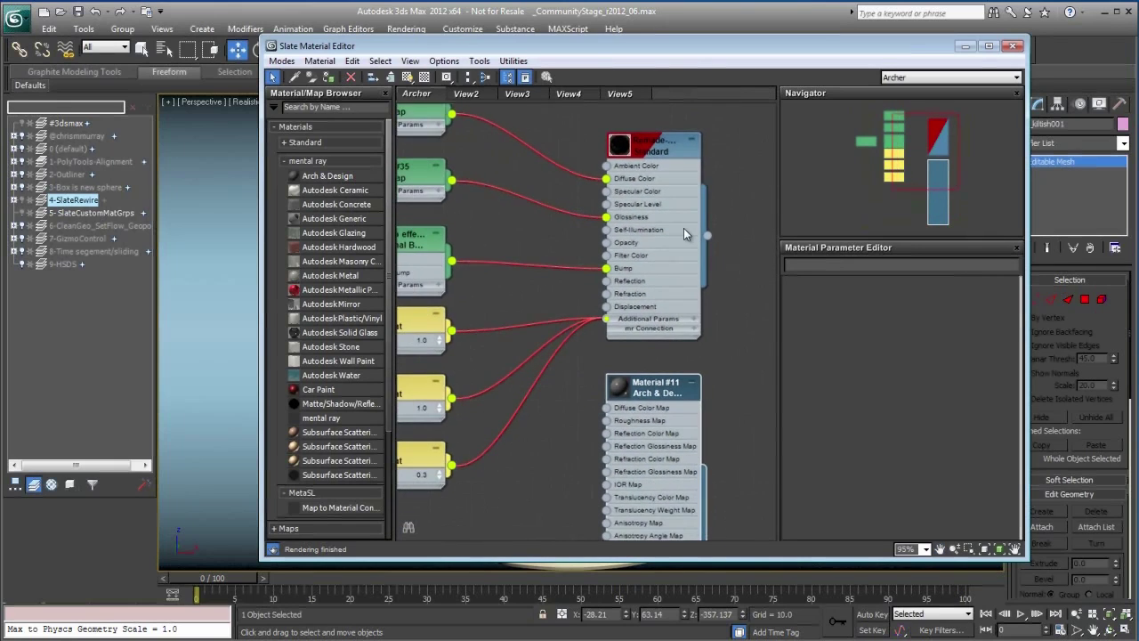
pyautogui.moveTo(744, 259); pyautogui.dragTo(742, 230, button='middle')
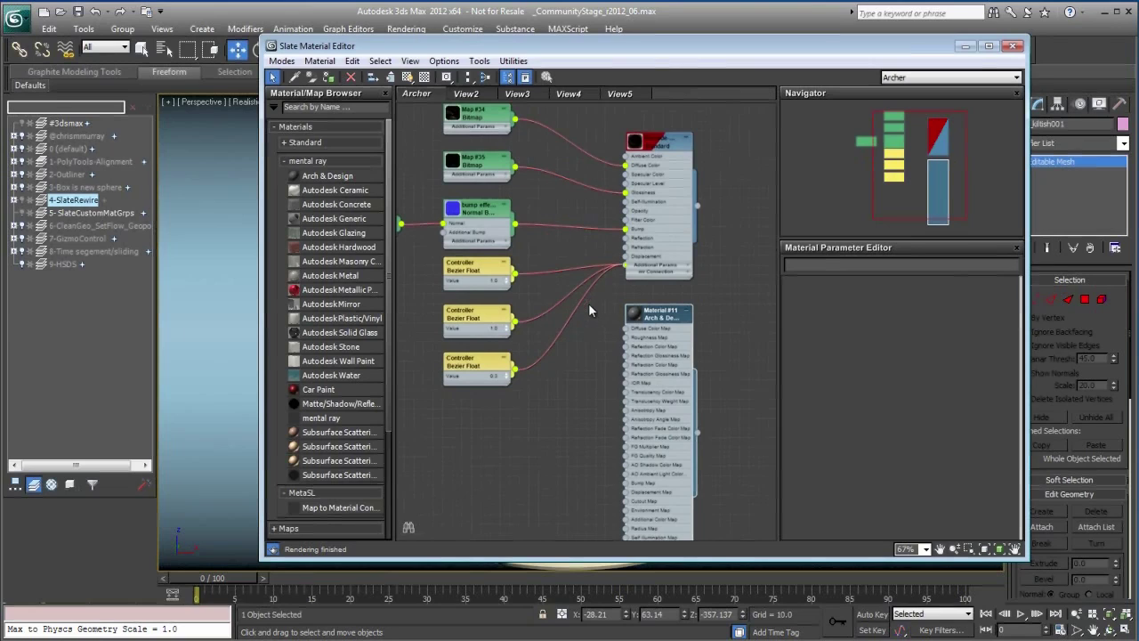
# Move the Arch & Design material node slightly up and shift the Standard material node up above it in the Archer graph.
pyautogui.moveTo(670, 323); pyautogui.dragTo(669, 302)
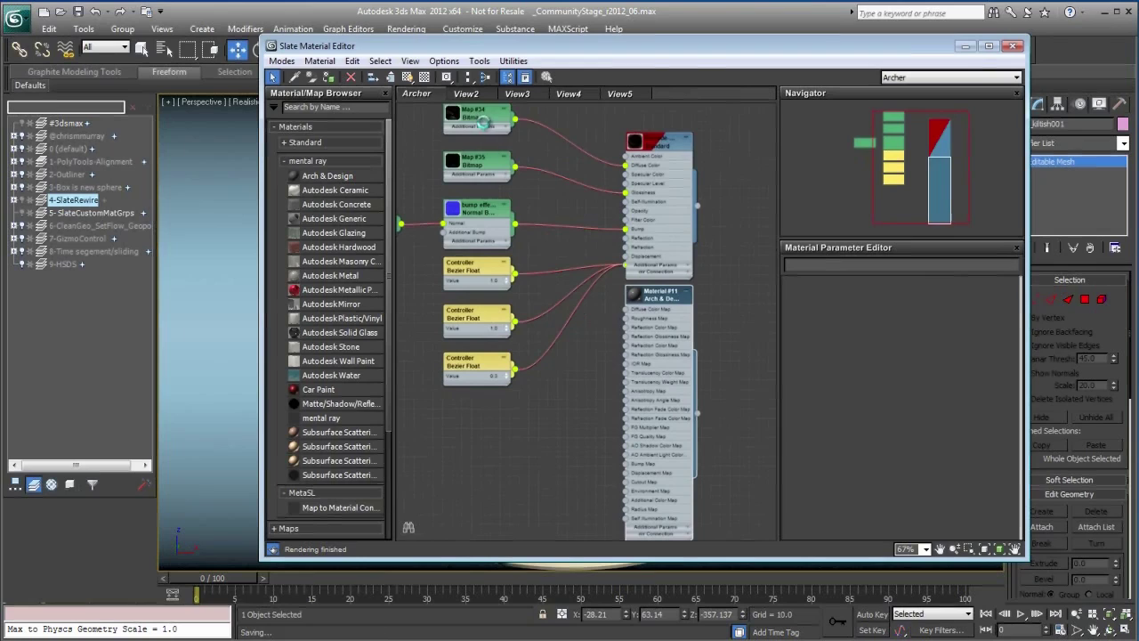
pyautogui.moveTo(483, 165); pyautogui.dragTo(483, 165)
pyautogui.moveTo(496, 215); pyautogui.dragTo(495, 215)
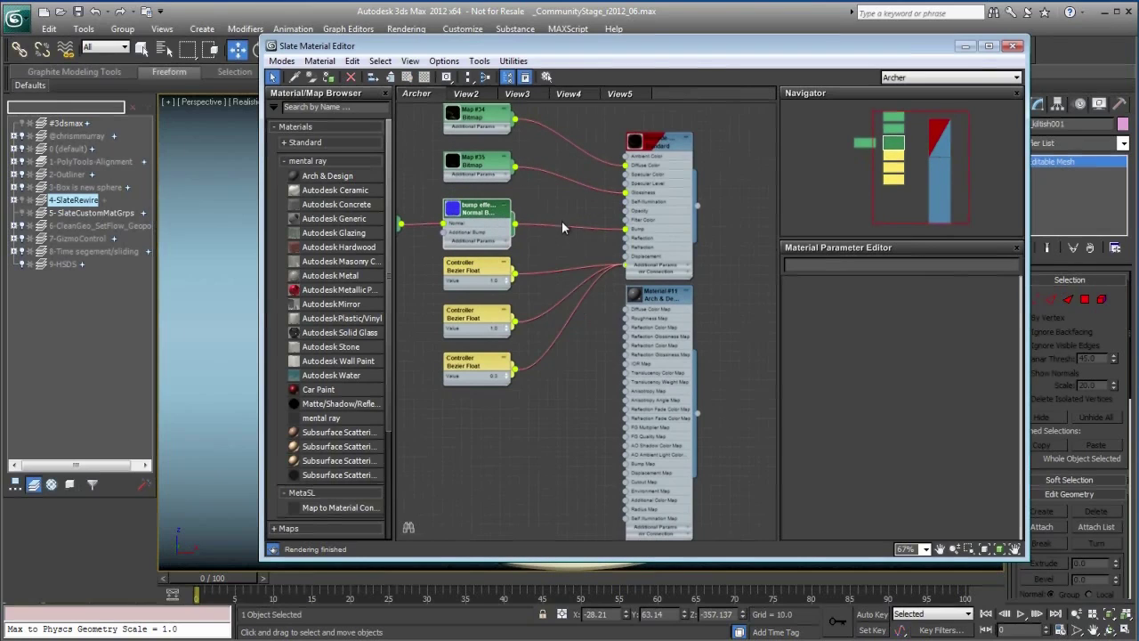
pyautogui.moveTo(655, 145); pyautogui.dragTo(655, 135)
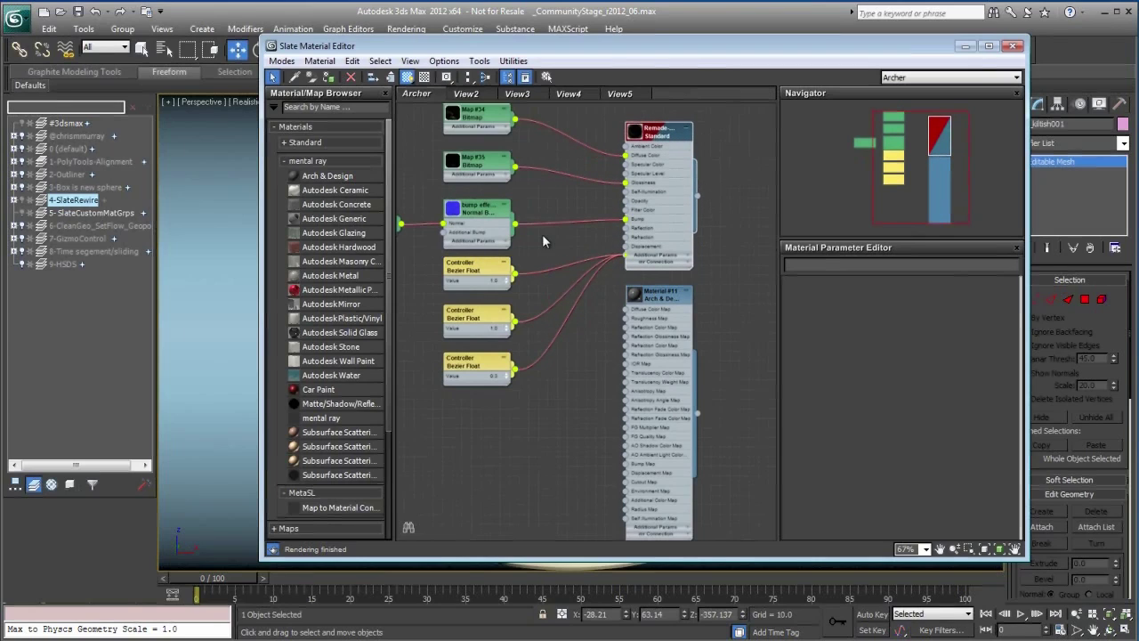
# Wire the Normal Bump node to Material #11's Bump Map, Map #35 to Reflection Glossiness Map, and Map #34 to Diffuse Color Map.
pyautogui.moveTo(515, 225); pyautogui.dragTo(622, 464)
pyautogui.moveTo(516, 171); pyautogui.dragTo(623, 336)
pyautogui.moveTo(515, 118); pyautogui.dragTo(677, 299)
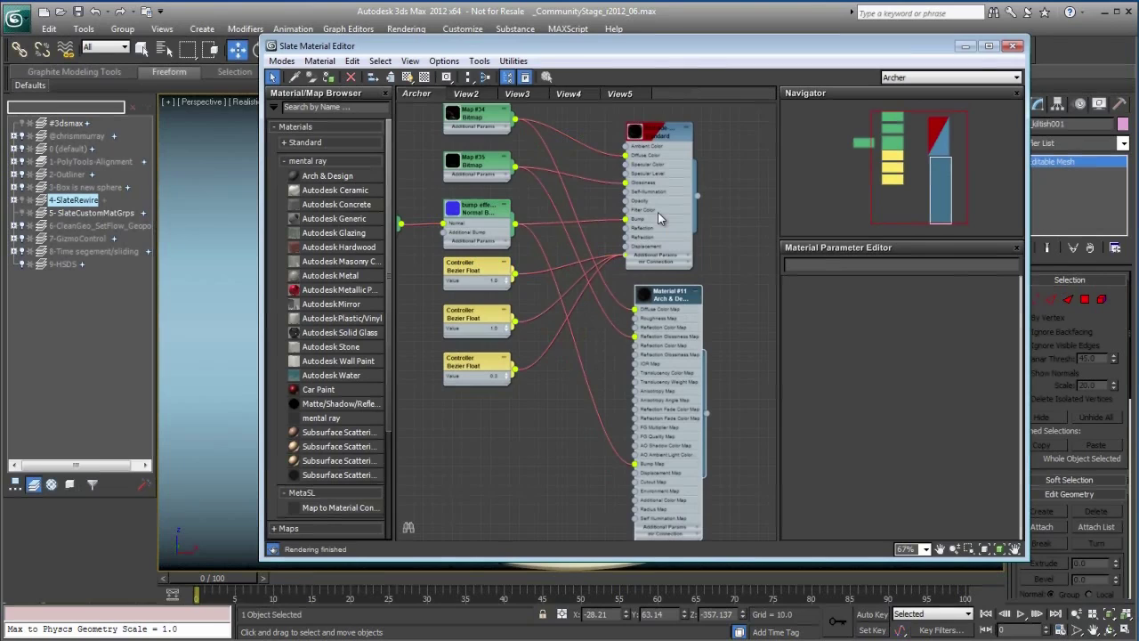
# Reposition the Standard and Arch & Design material nodes so they line up vertically with a small gap between them.
pyautogui.moveTo(674, 301); pyautogui.dragTo(665, 301)
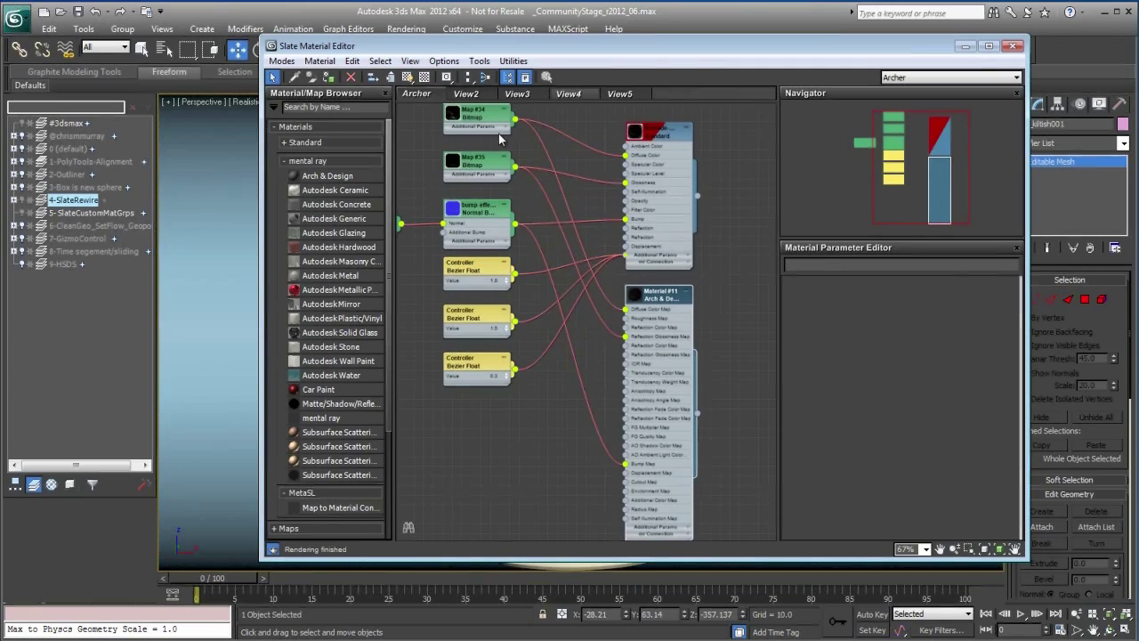
pyautogui.moveTo(659, 134); pyautogui.dragTo(668, 125)
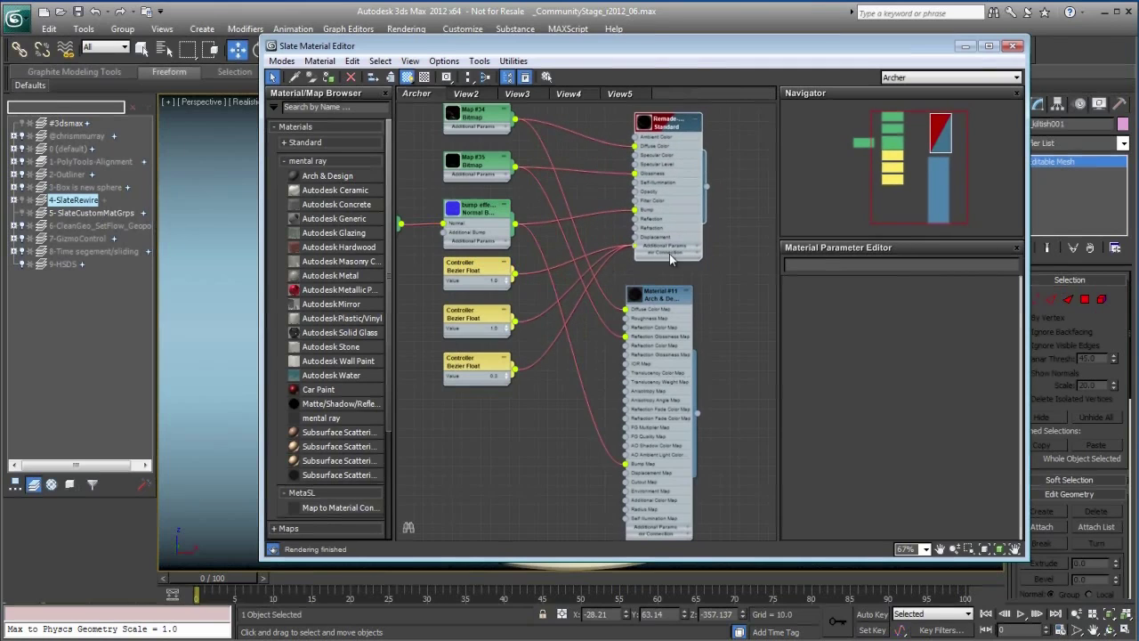
pyautogui.moveTo(663, 301); pyautogui.dragTo(671, 287)
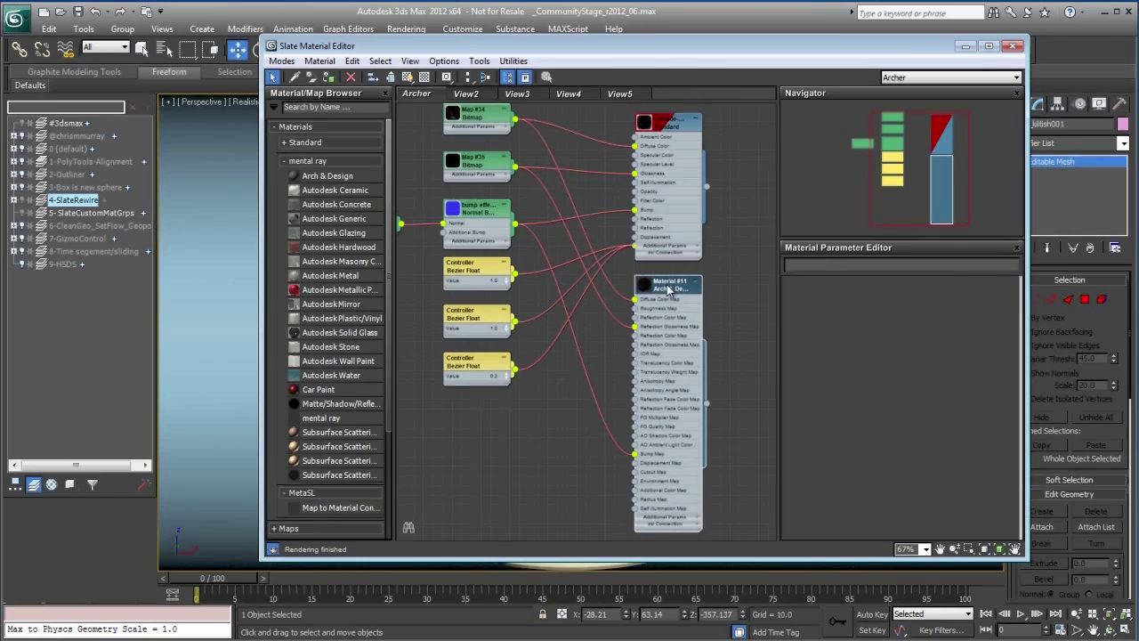
# Assign the Arch & Design Material #11 to the selected kilt and nudge its node slightly up in the graph.
pyautogui.rightClick(669, 289)
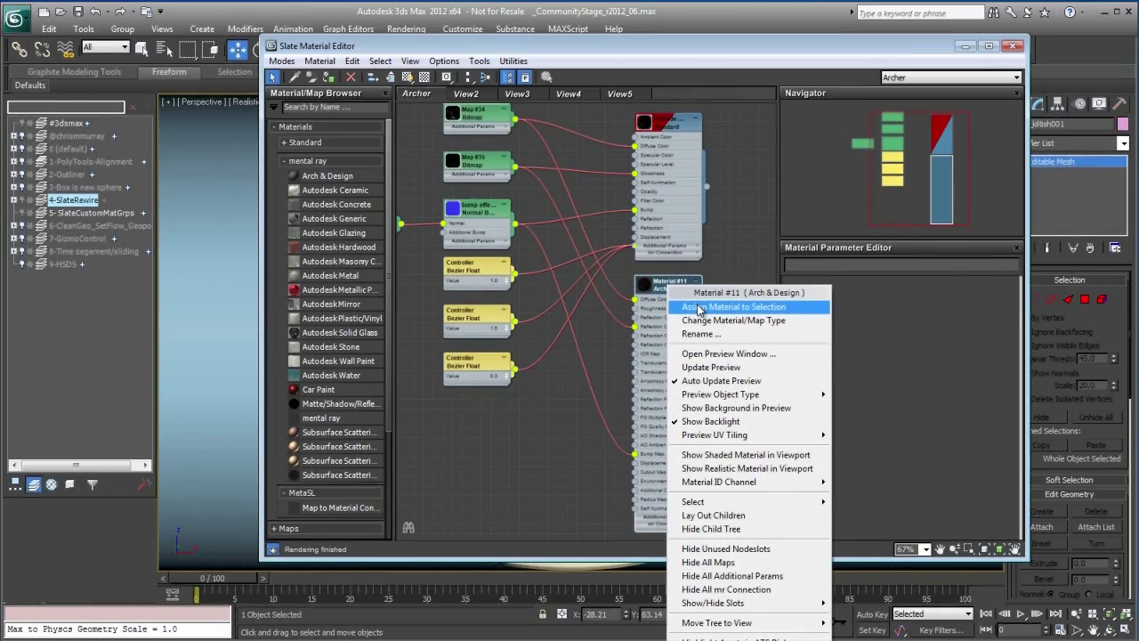
pyautogui.click(685, 307)
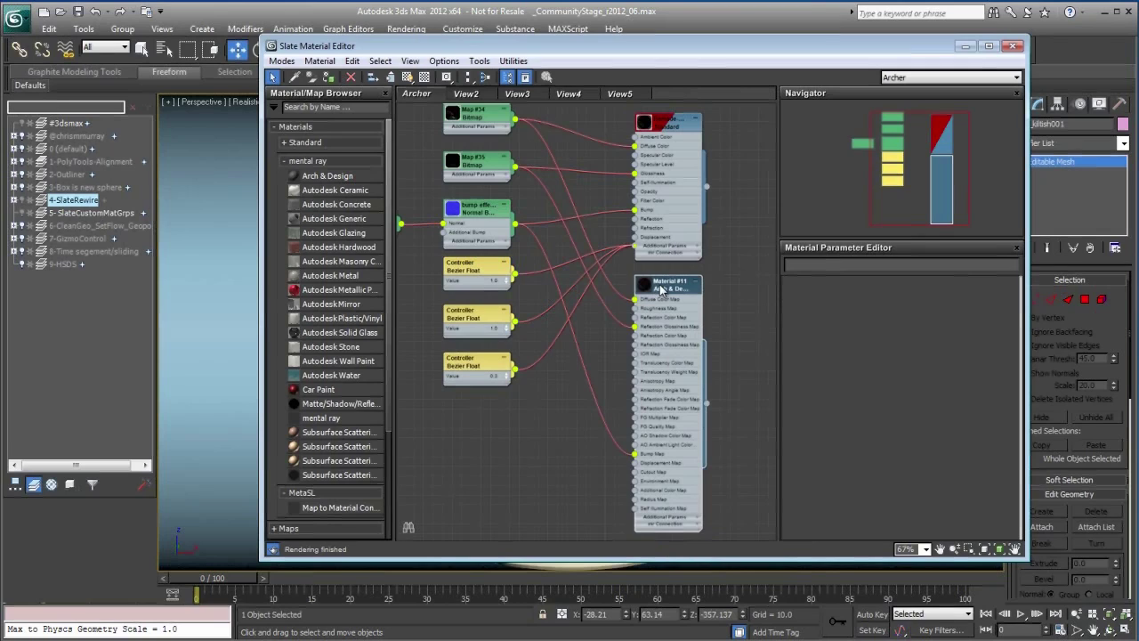
pyautogui.moveTo(673, 287); pyautogui.dragTo(670, 281)
pyautogui.moveTo(713, 236); pyautogui.dragTo(706, 243, button='middle')
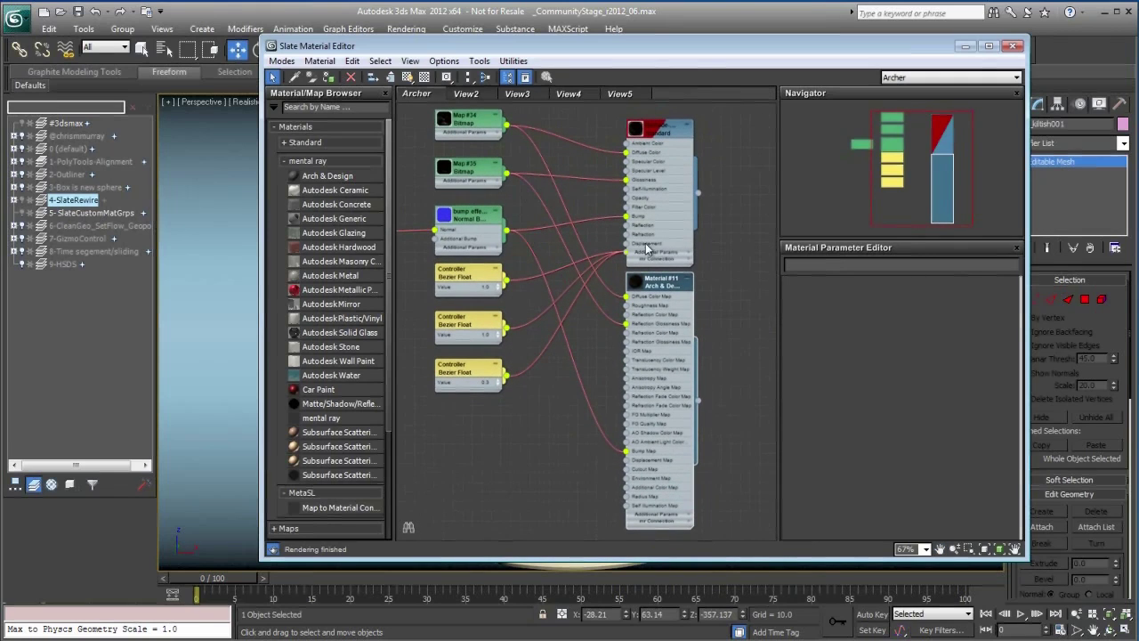
pyautogui.moveTo(565, 219); pyautogui.dragTo(581, 224, button='middle')
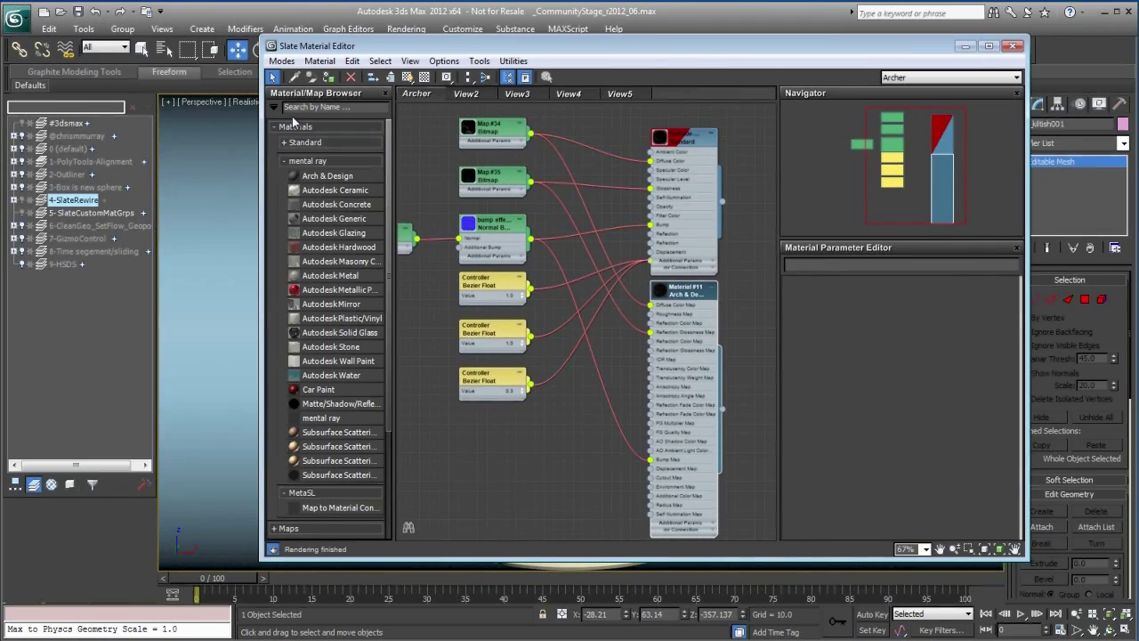
# Collapse the mental ray materials group in the Material/Map Browser.
pyautogui.click(357, 107)
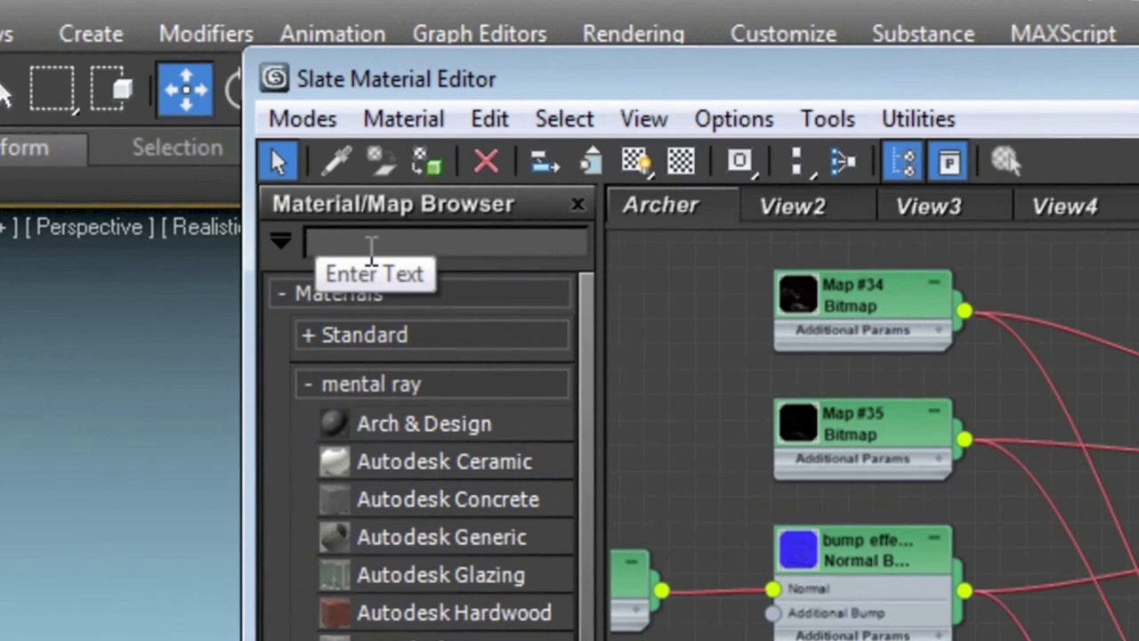
pyautogui.moveTo(580, 355)
pyautogui.mouseDown()
pyautogui.moveTo(585, 587)
pyautogui.moveTo(570, 363)
pyautogui.mouseUp()
pyautogui.click(319, 388)
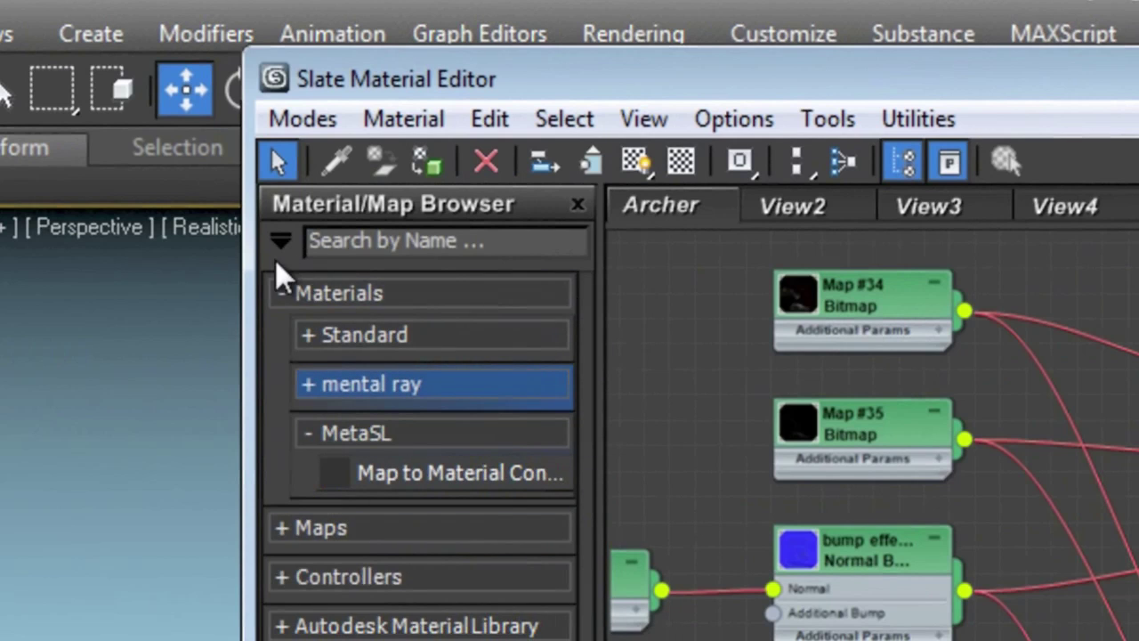
# Search the Material/Map Browser for "Met" and look through the matching entries.
pyautogui.click(404, 244)
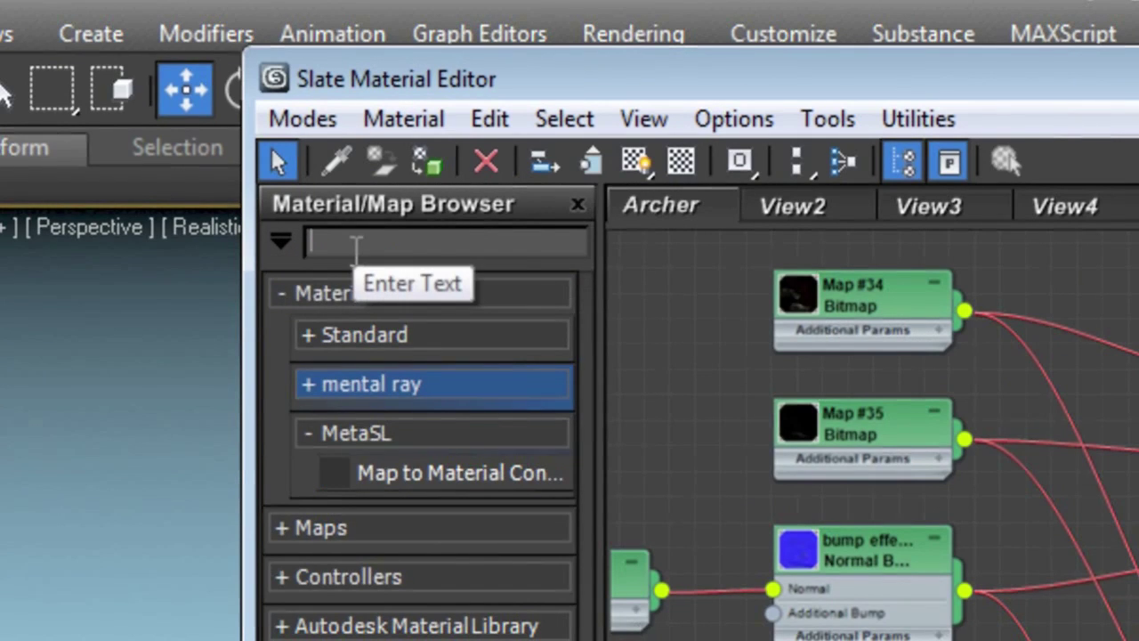
pyautogui.write('M')
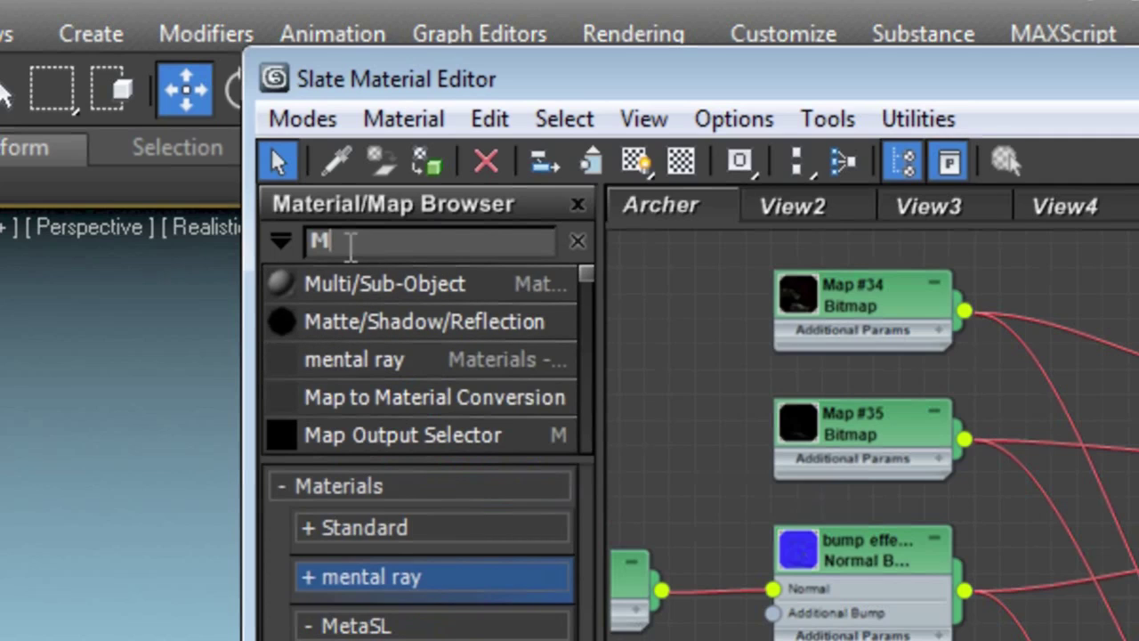
pyautogui.write('t')
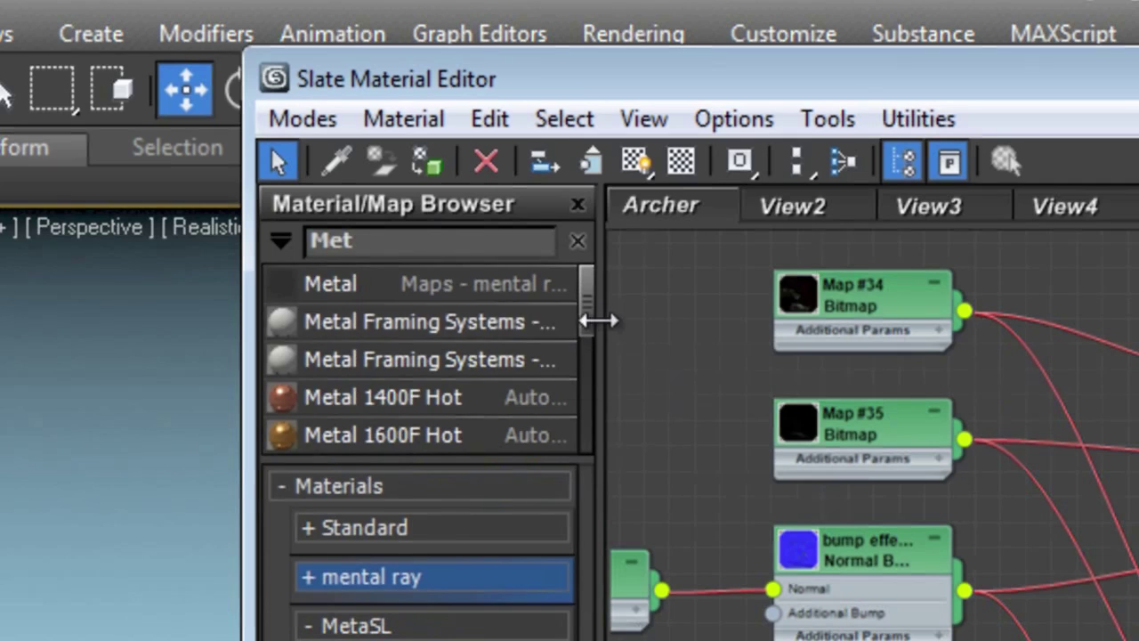
pyautogui.moveTo(587, 330); pyautogui.dragTo(577, 290)
# Replace the Material/Map Browser search text with "nois" to find the Noise map.
pyautogui.moveTo(380, 250); pyautogui.dragTo(286, 246)
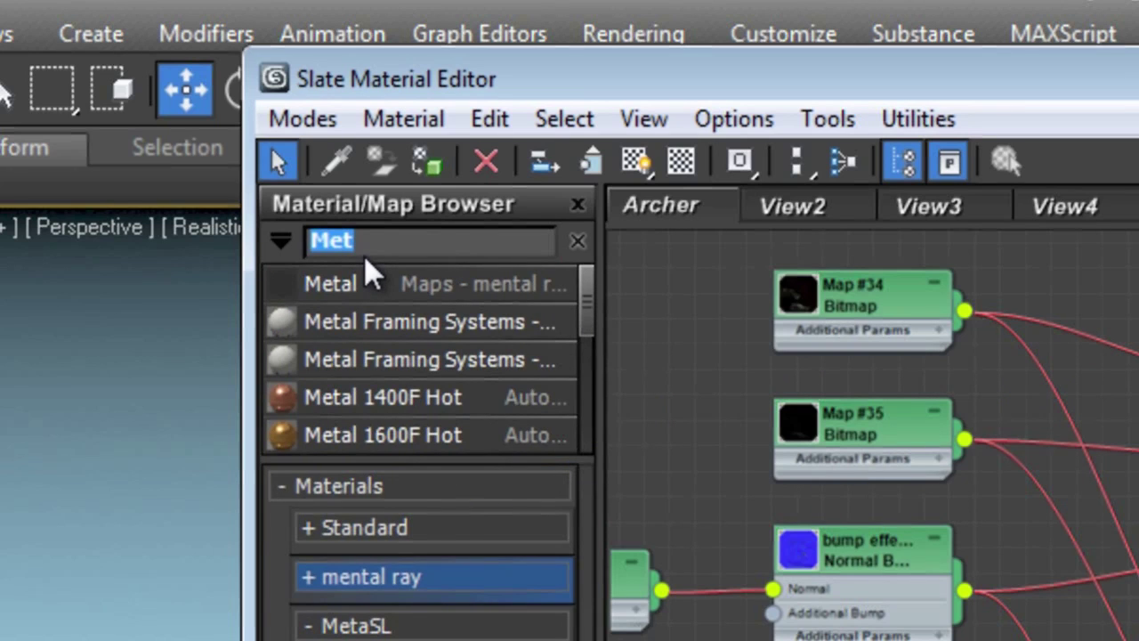
pyautogui.write('noid')
pyautogui.press('BackSpace')
pyautogui.write('s')
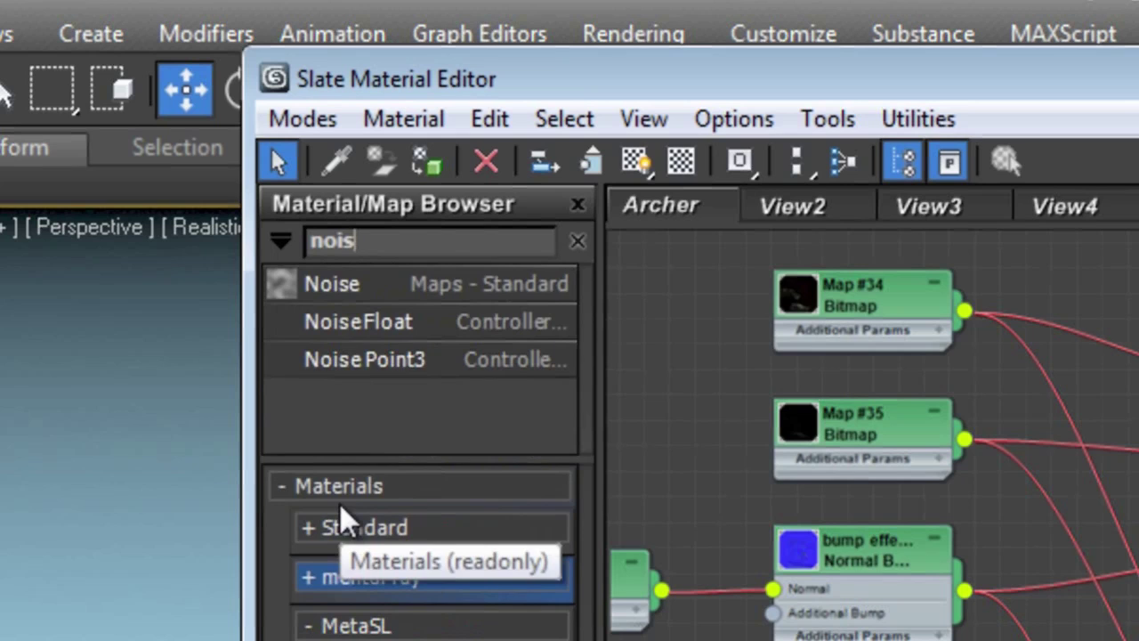
pyautogui.moveTo(315, 281); pyautogui.dragTo(394, 249)
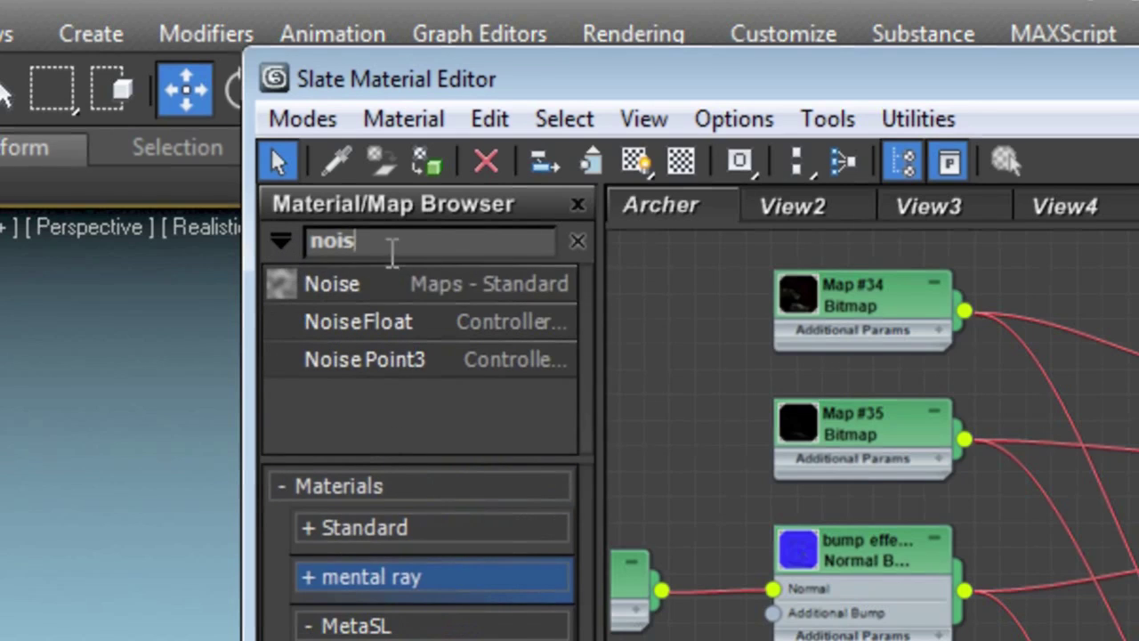
# Create a new Material/Map Browser group named "Mymaterials".
pyautogui.click(277, 248)
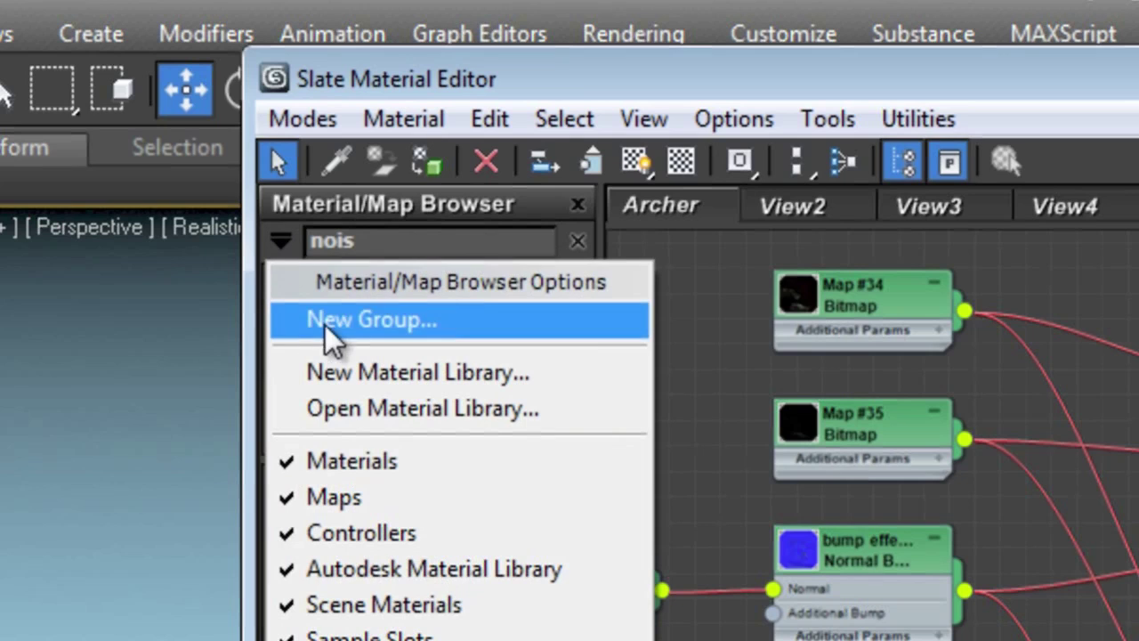
pyautogui.click(367, 323)
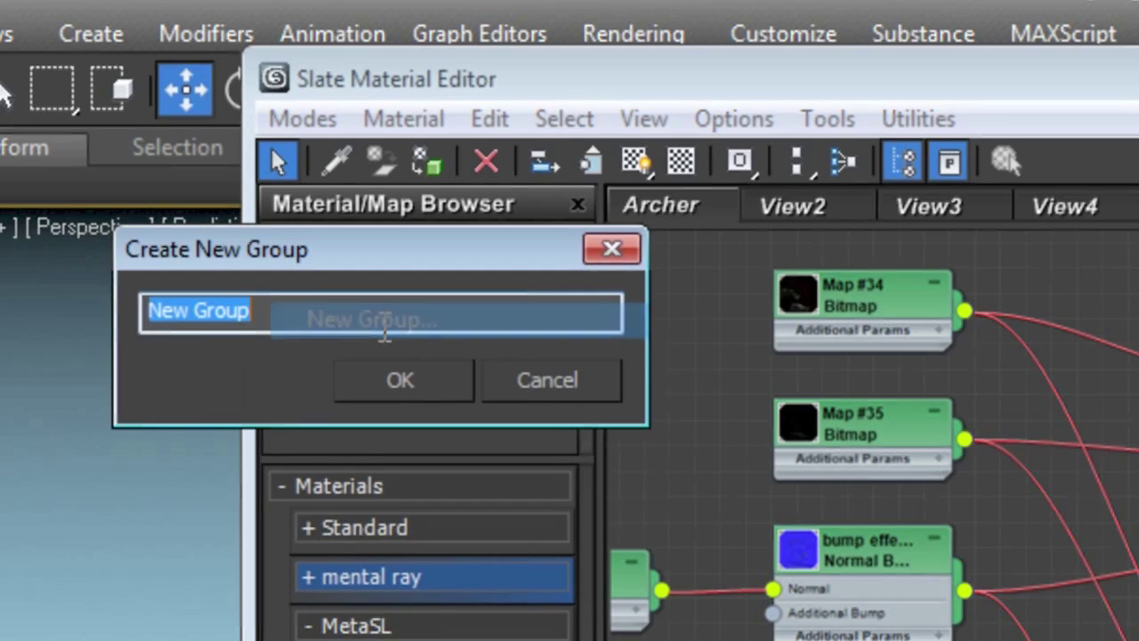
pyautogui.write('M')
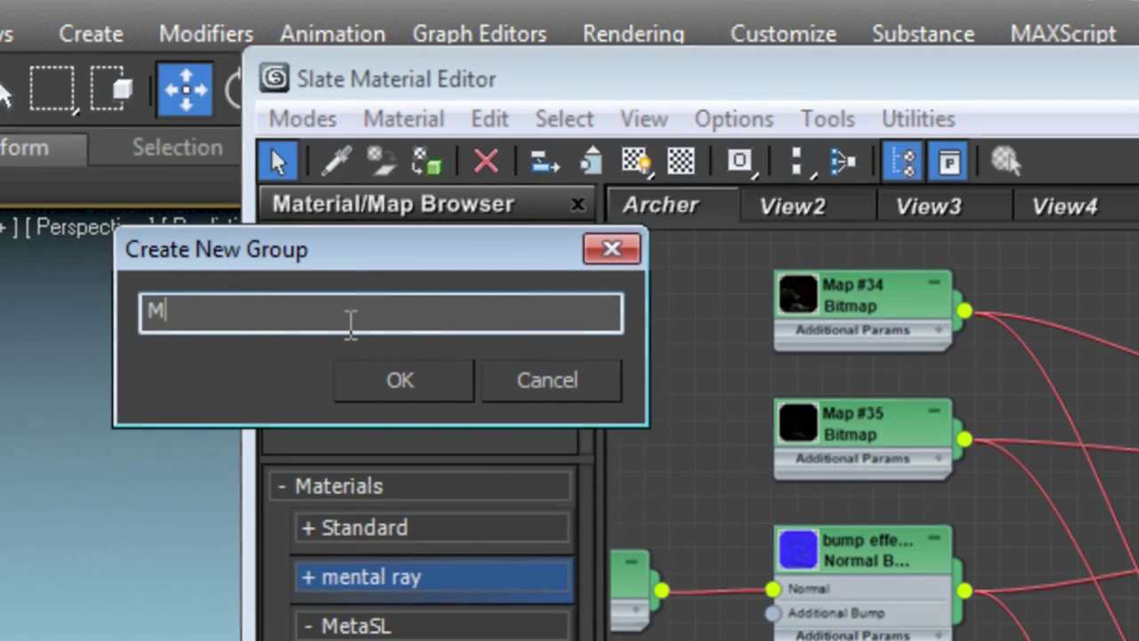
pyautogui.write('ymaterials')
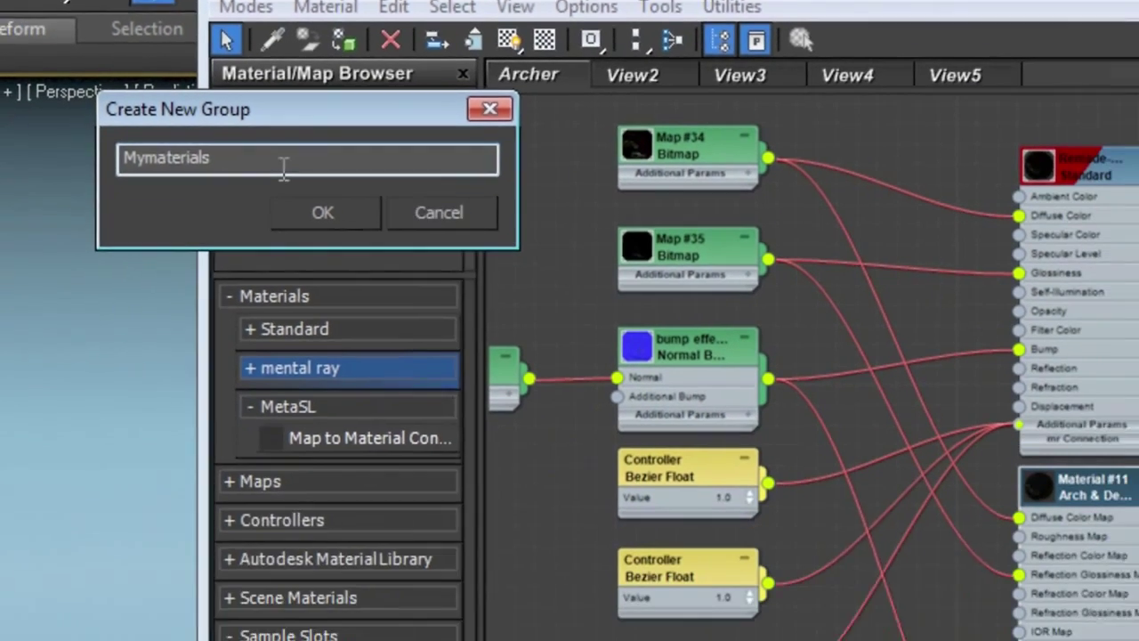
pyautogui.press('Return')
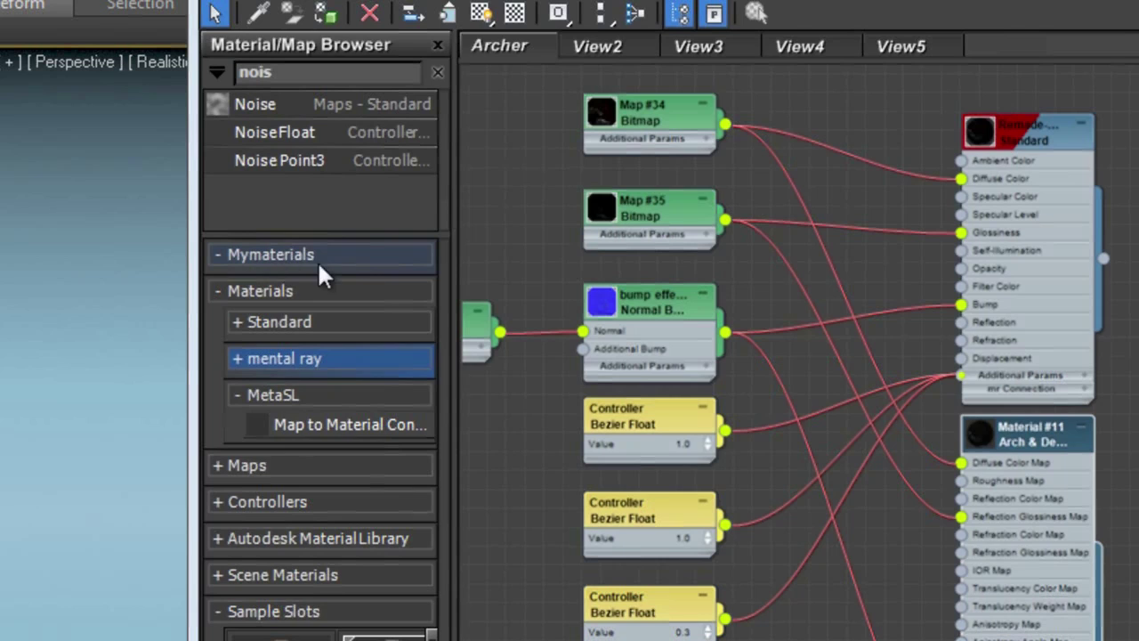
# Add the standard Noise map from the search results to the Mymaterials group.
pyautogui.click(281, 253)
pyautogui.click(281, 254)
pyautogui.click(280, 254)
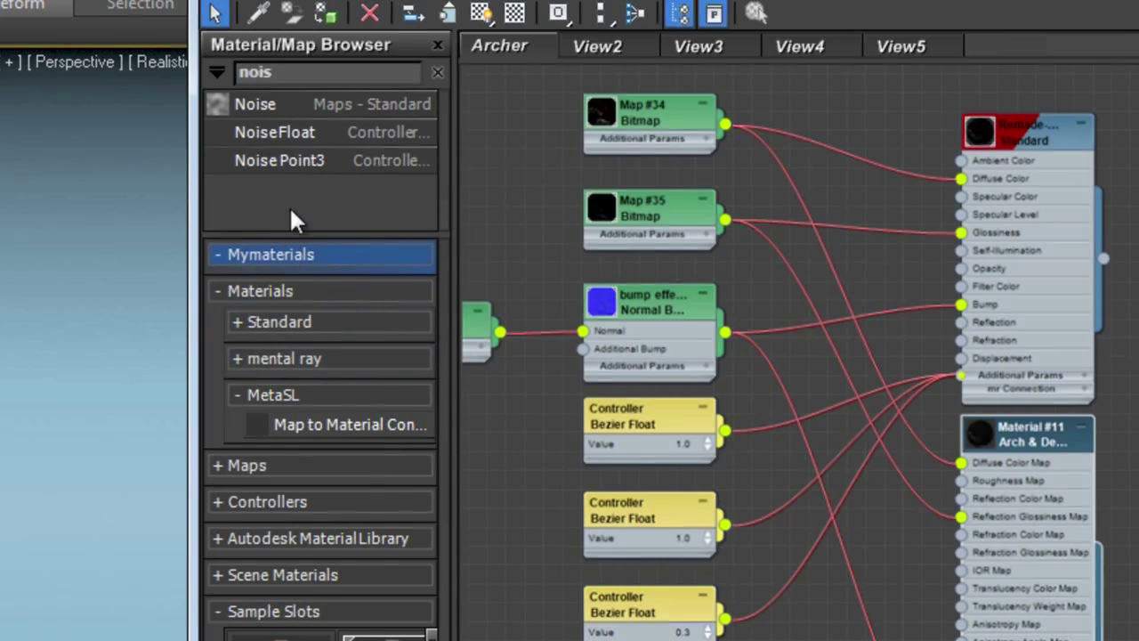
pyautogui.click(238, 106)
pyautogui.moveTo(266, 238); pyautogui.dragTo(268, 263)
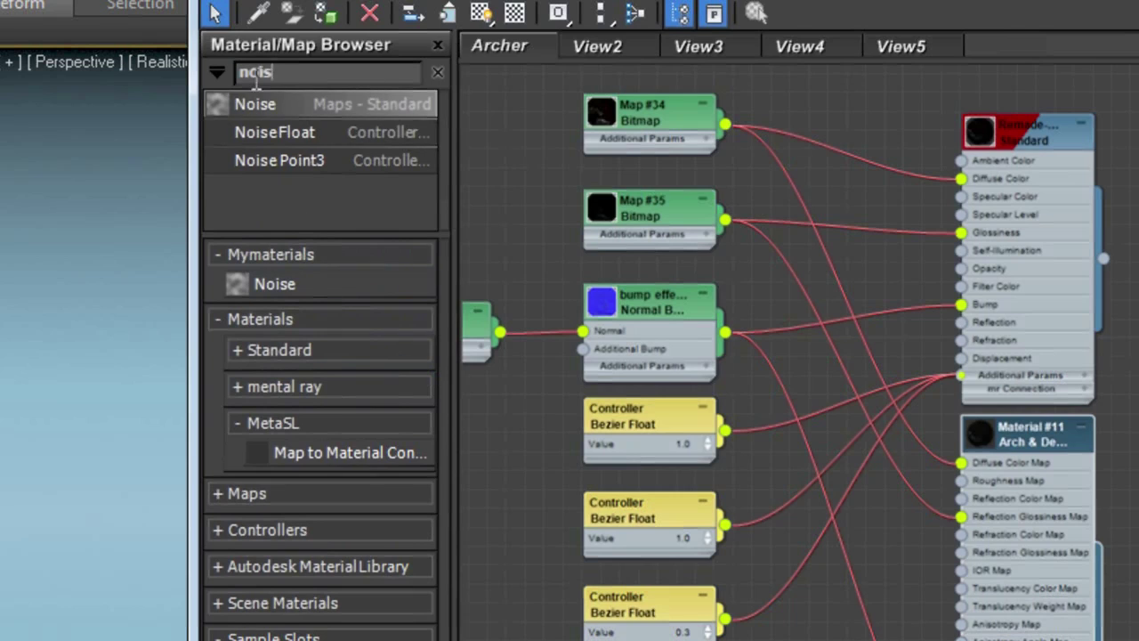
# Find the mental ray Metal map and the ColorCorrection map by search and add both to the Mymaterials group.
pyautogui.doubleClick(256, 74)
pyautogui.write('meta')
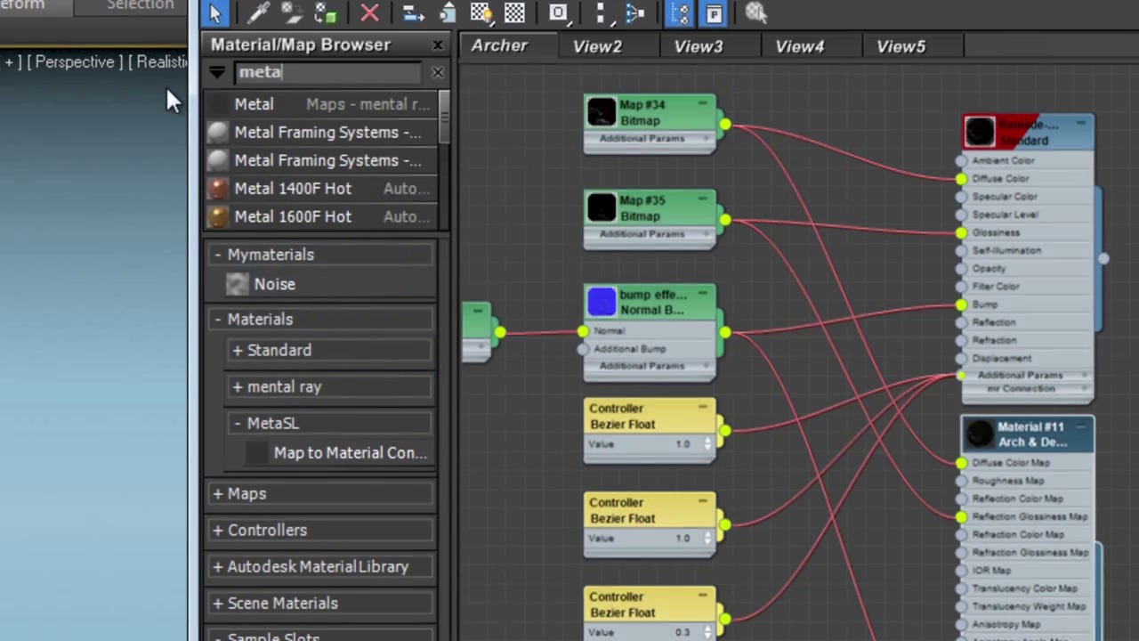
pyautogui.moveTo(256, 107); pyautogui.dragTo(229, 276)
pyautogui.doubleClick(260, 72)
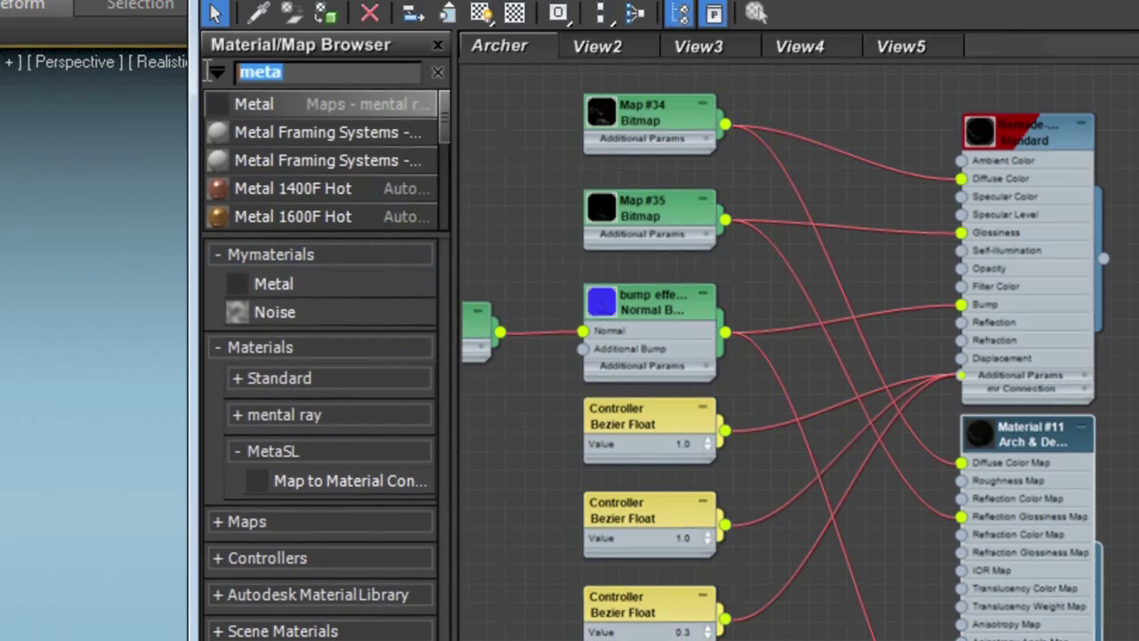
pyautogui.write('colo')
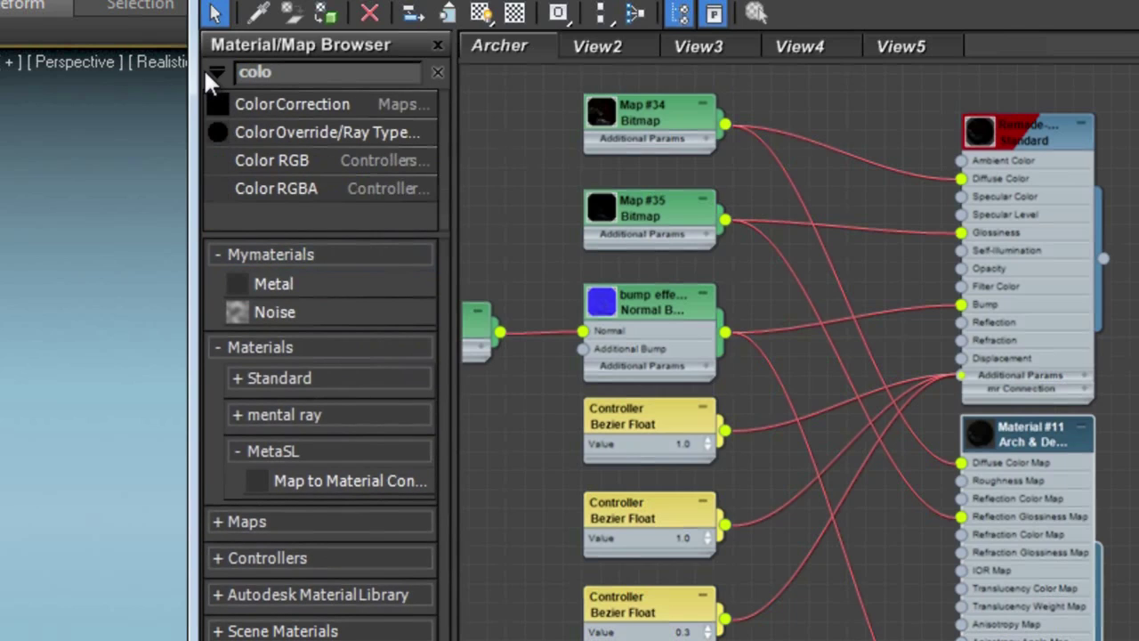
pyautogui.moveTo(254, 105); pyautogui.dragTo(283, 258)
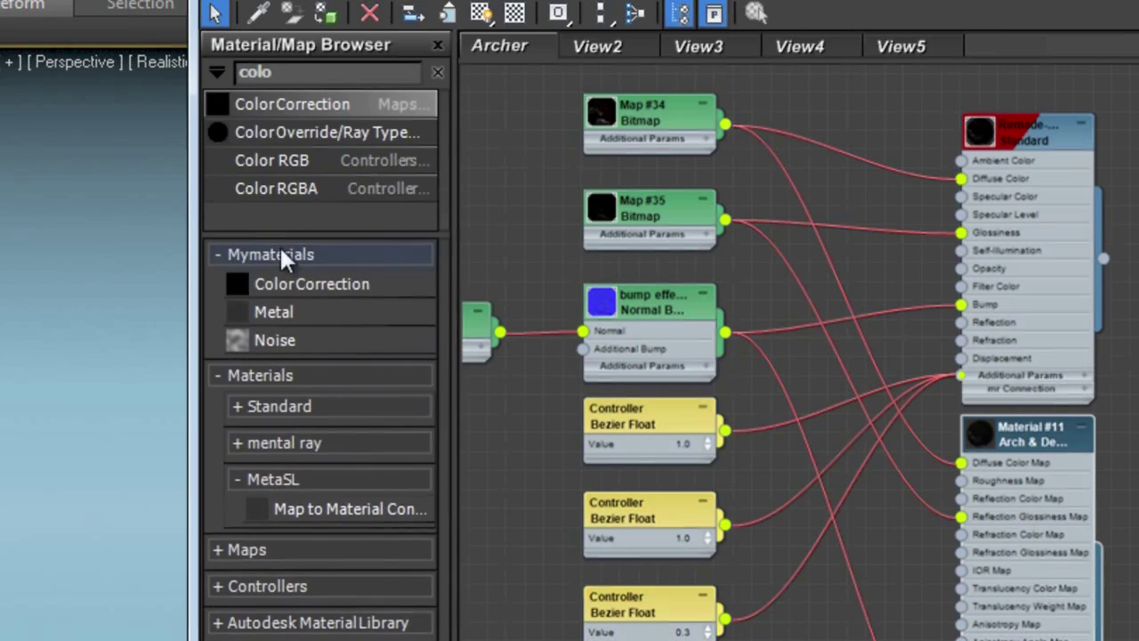
# Search for the Ambient/Reflective Occlusion map and the Standard material and add both to the Mymaterials group.
pyautogui.doubleClick(272, 72)
pyautogui.write('amb')
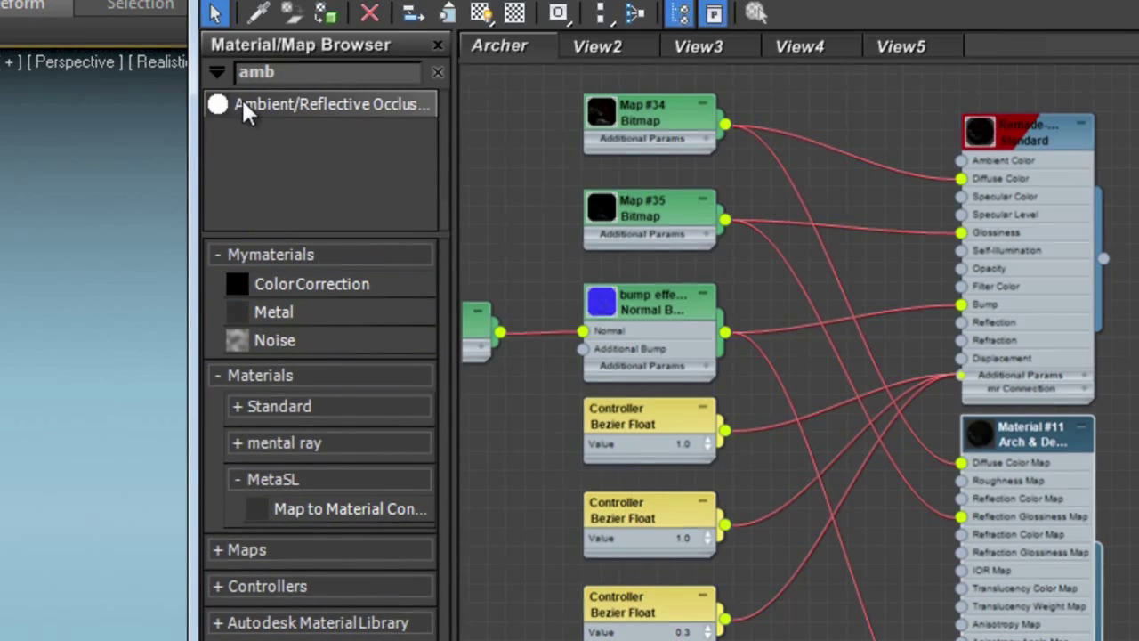
pyautogui.moveTo(247, 107); pyautogui.dragTo(258, 278)
pyautogui.doubleClick(263, 72)
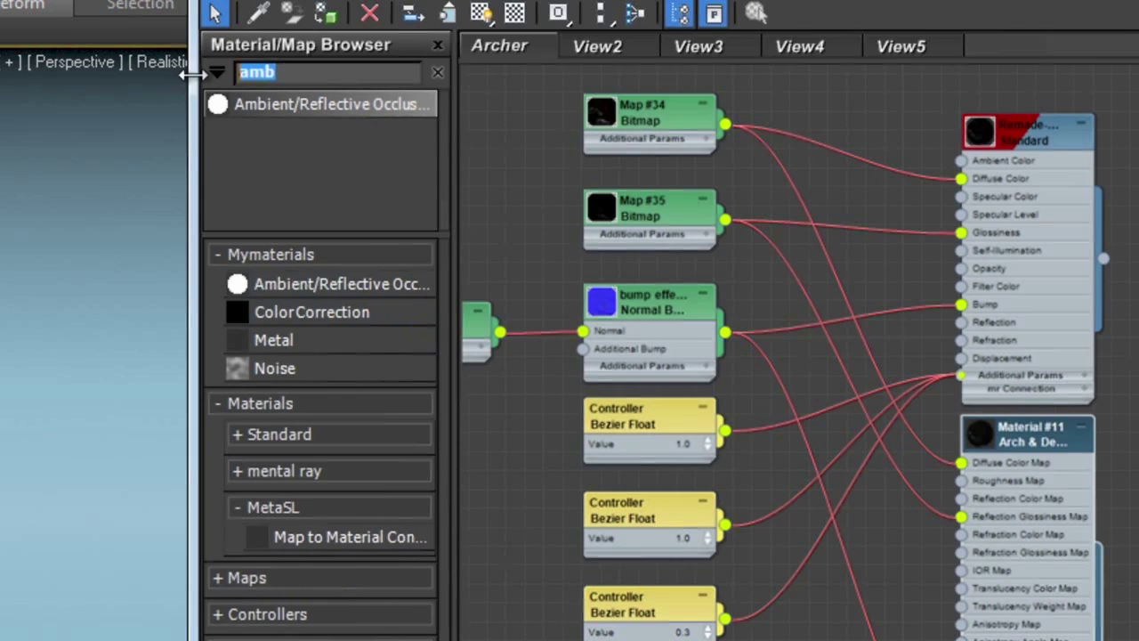
pyautogui.write('sta')
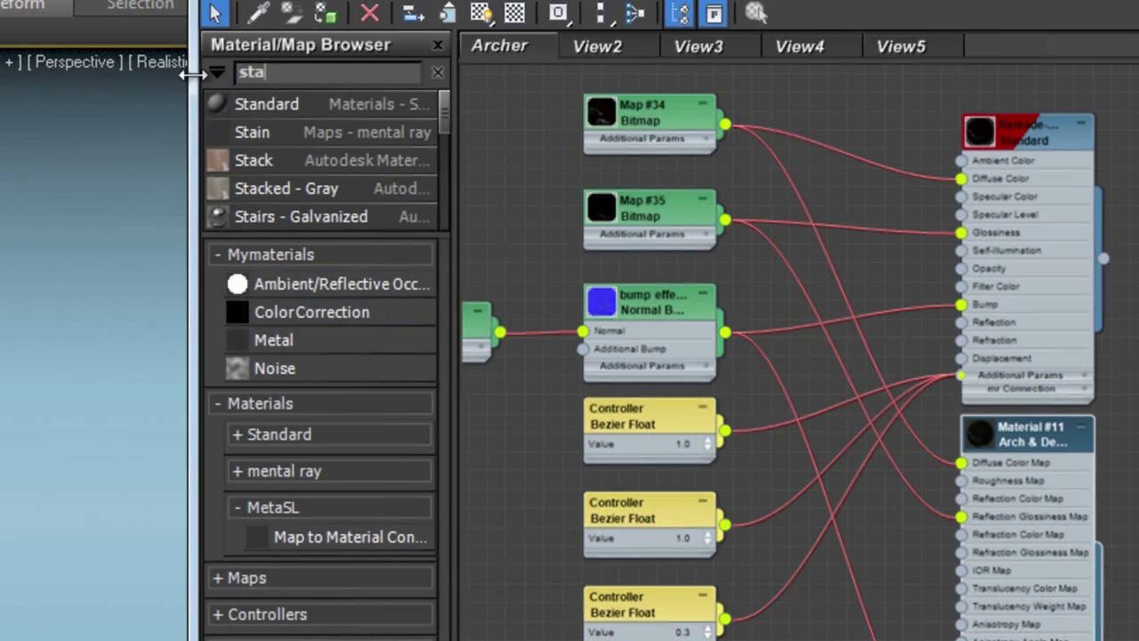
pyautogui.moveTo(258, 107); pyautogui.dragTo(267, 266)
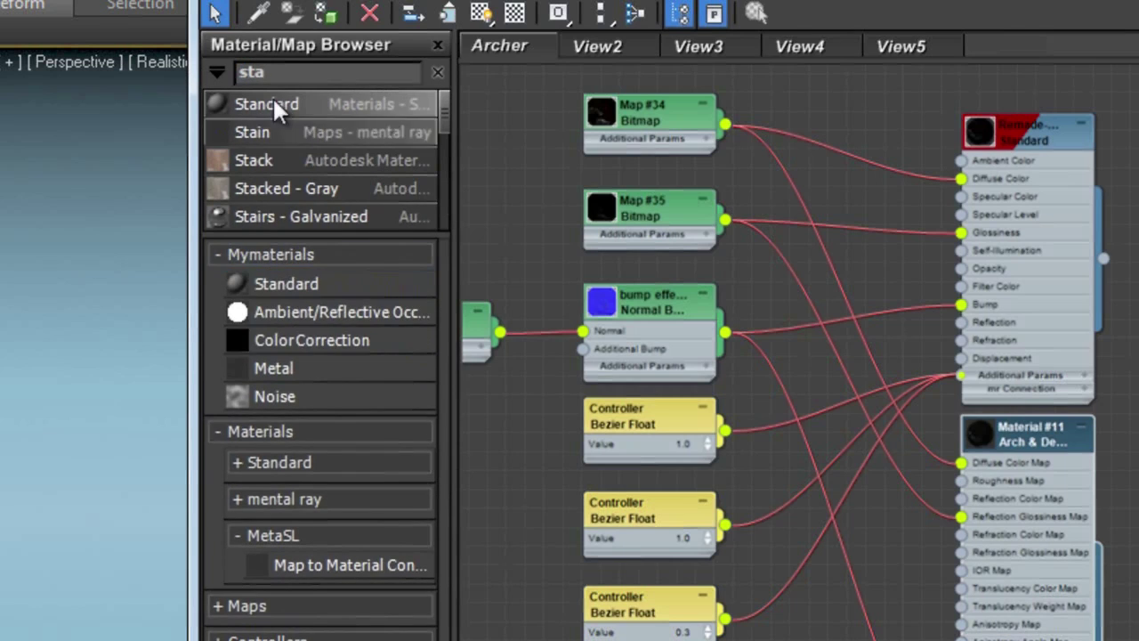
# Search for the Arch & Design material and the first Subsurface Scattering Fast material and add both to the Mymaterials group.
pyautogui.doubleClick(272, 72)
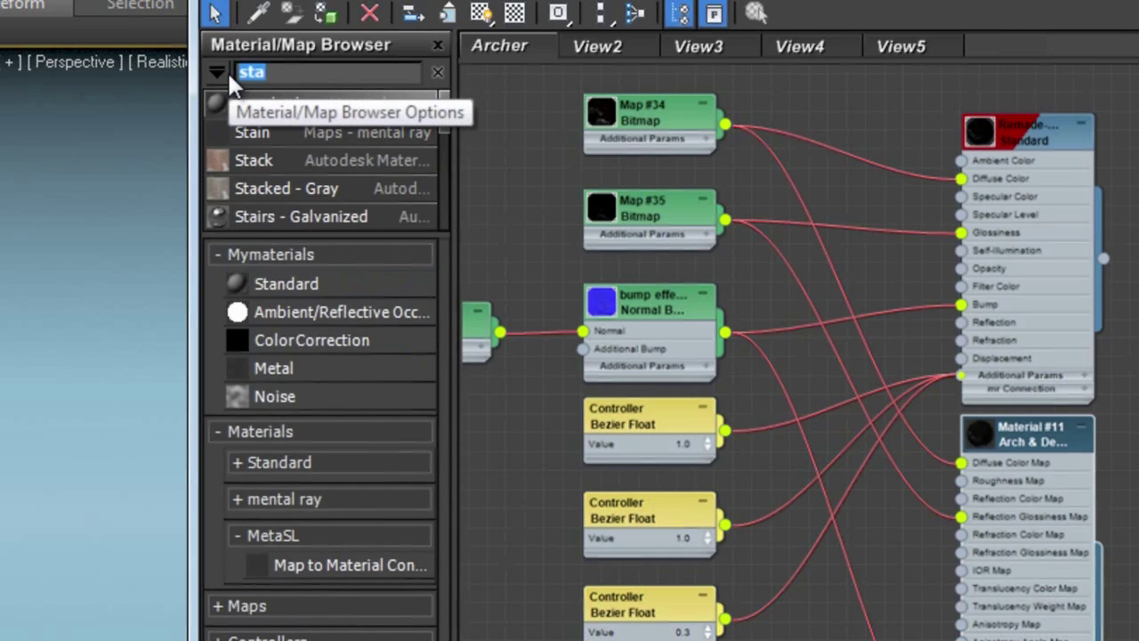
pyautogui.write('arch')
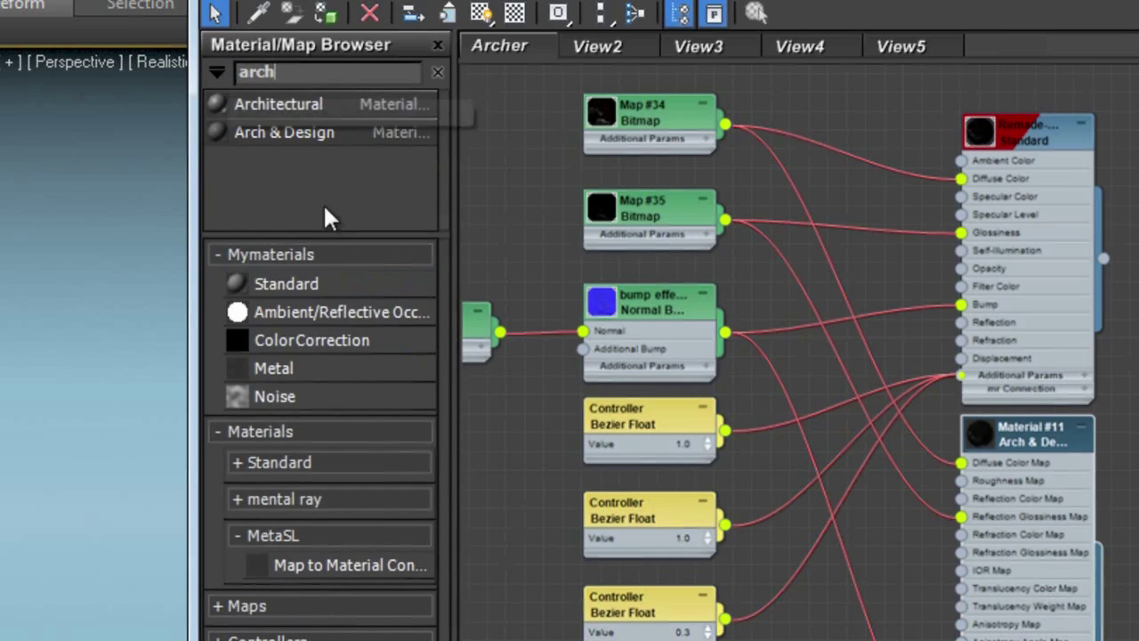
pyautogui.moveTo(307, 136); pyautogui.dragTo(295, 275)
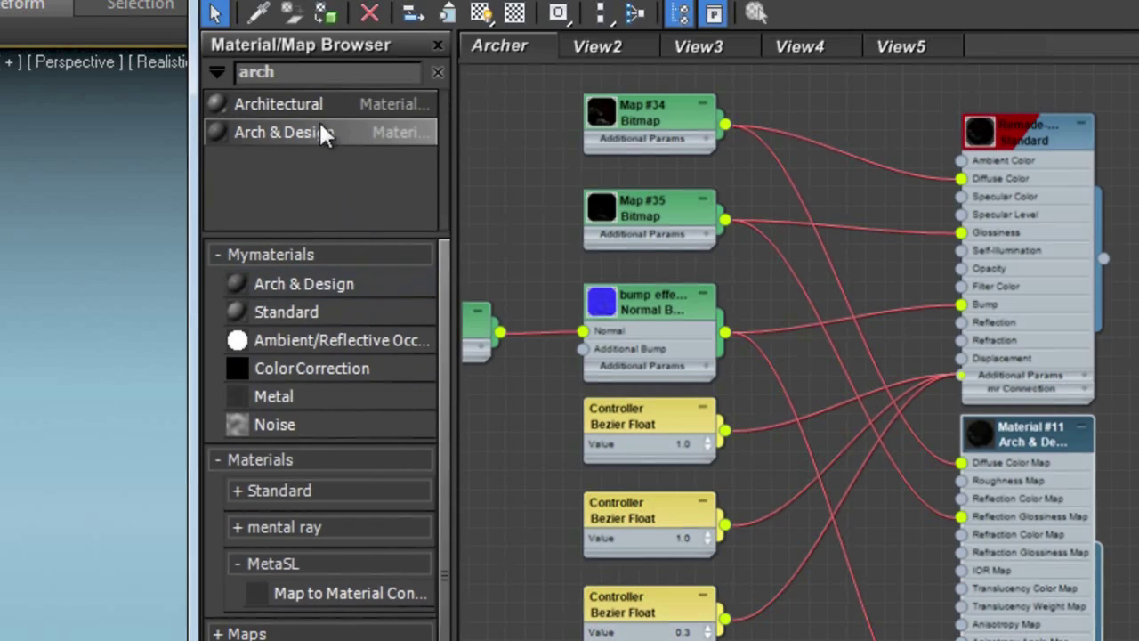
pyautogui.moveTo(306, 76); pyautogui.dragTo(171, 71)
pyautogui.write('sub')
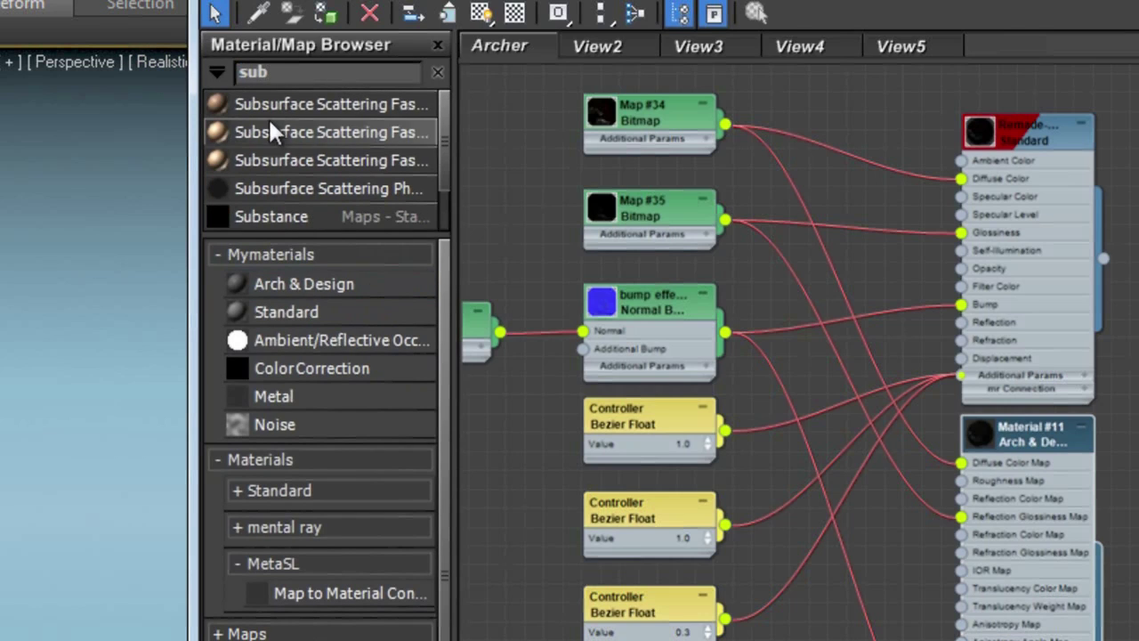
pyautogui.moveTo(268, 117); pyautogui.dragTo(285, 277)
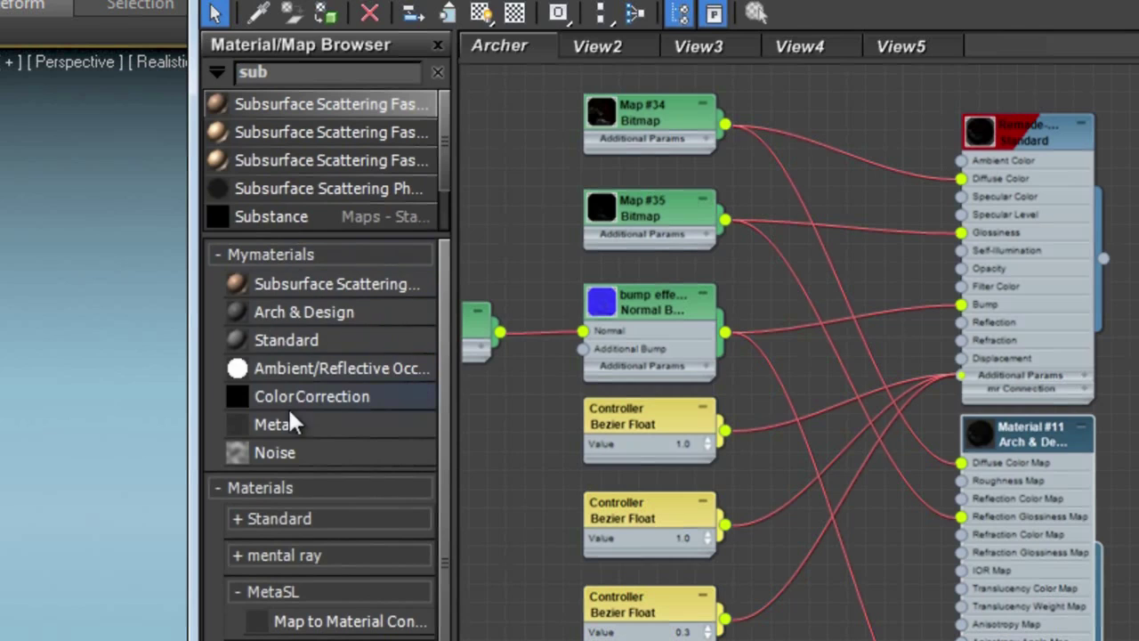
# Search for "bit", add the Bitmap map to the Mymaterials group, and collapse that group.
pyautogui.doubleClick(282, 71)
pyautogui.write('bit')
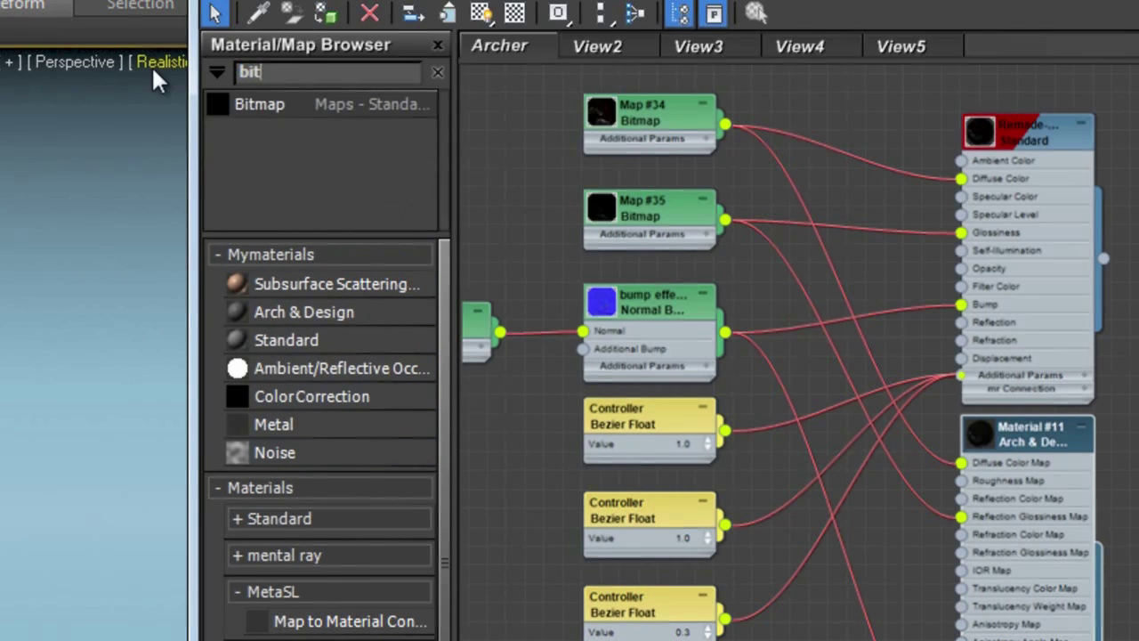
pyautogui.moveTo(267, 117); pyautogui.dragTo(276, 282)
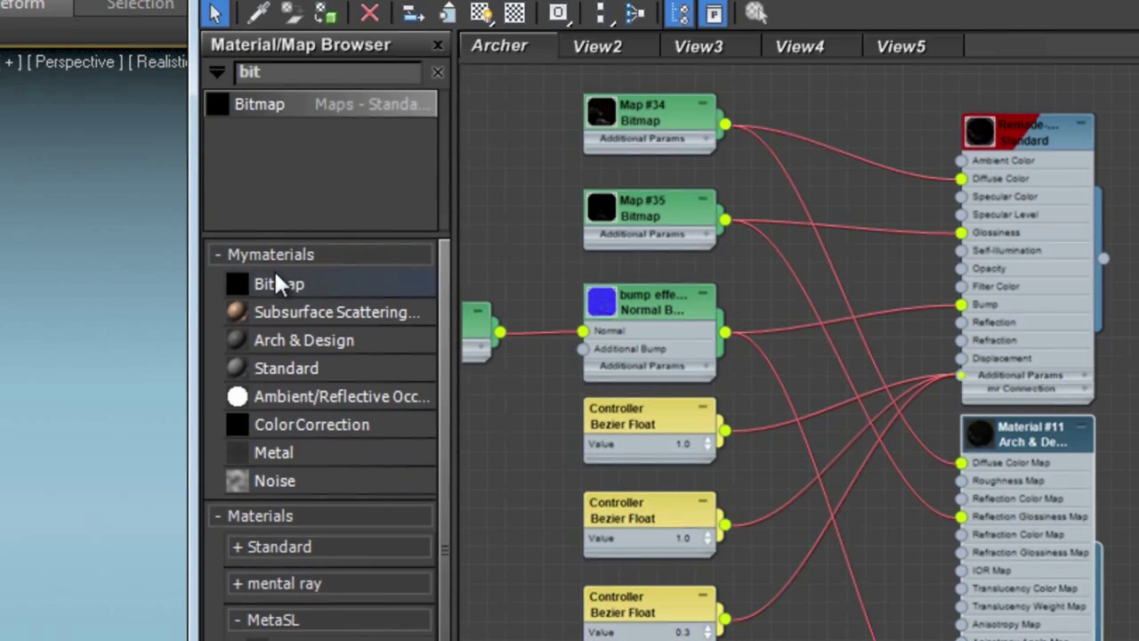
pyautogui.moveTo(448, 267); pyautogui.dragTo(453, 228)
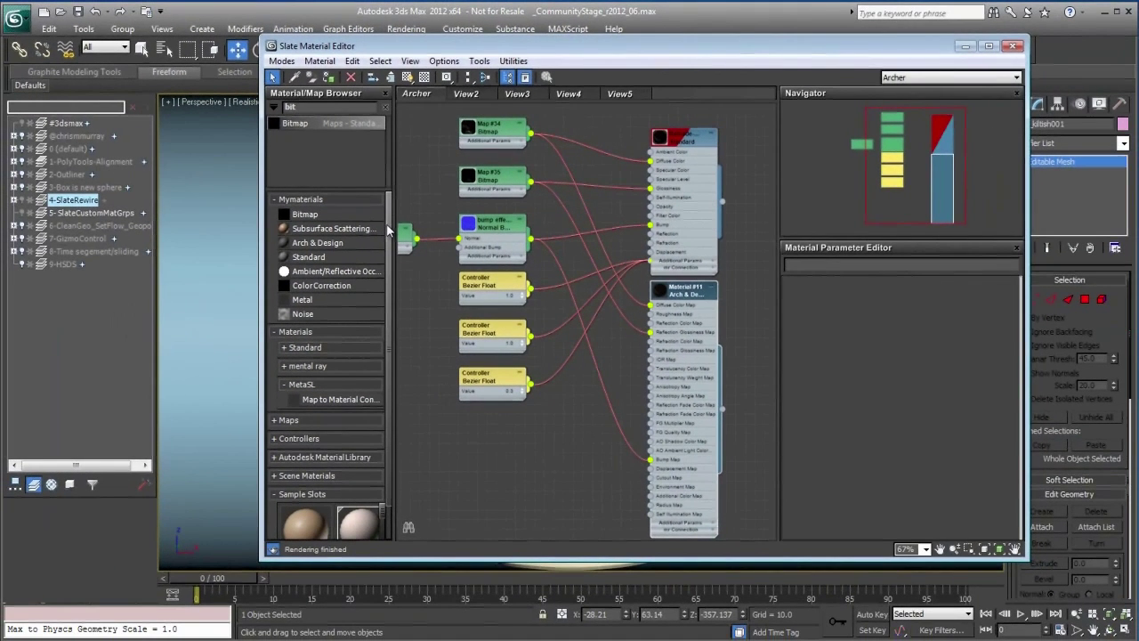
pyautogui.click(274, 201)
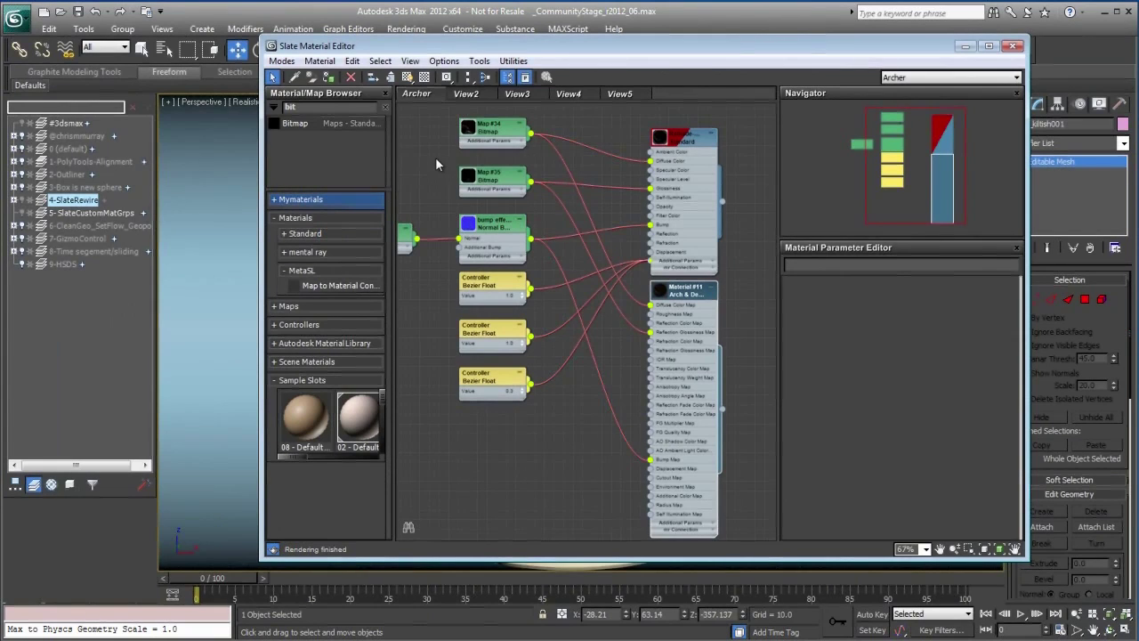
pyautogui.click(564, 189)
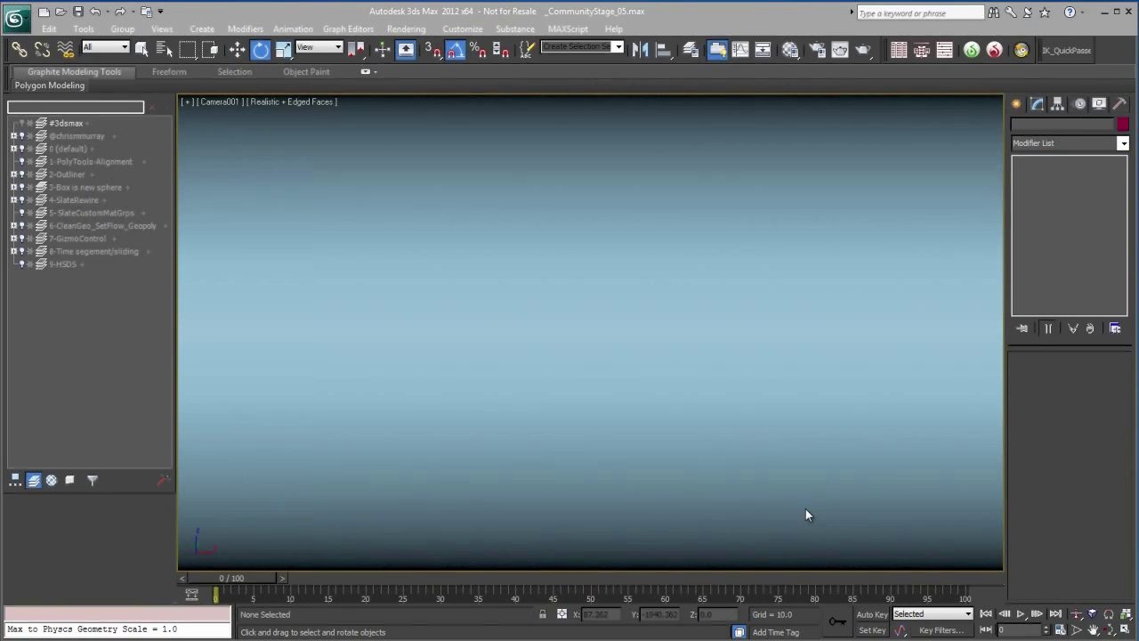
# Show the 6-CleanGeo_SetFlow_Geopoly layer and select its head mesh in a Perspective view.
pyautogui.click(22, 226)
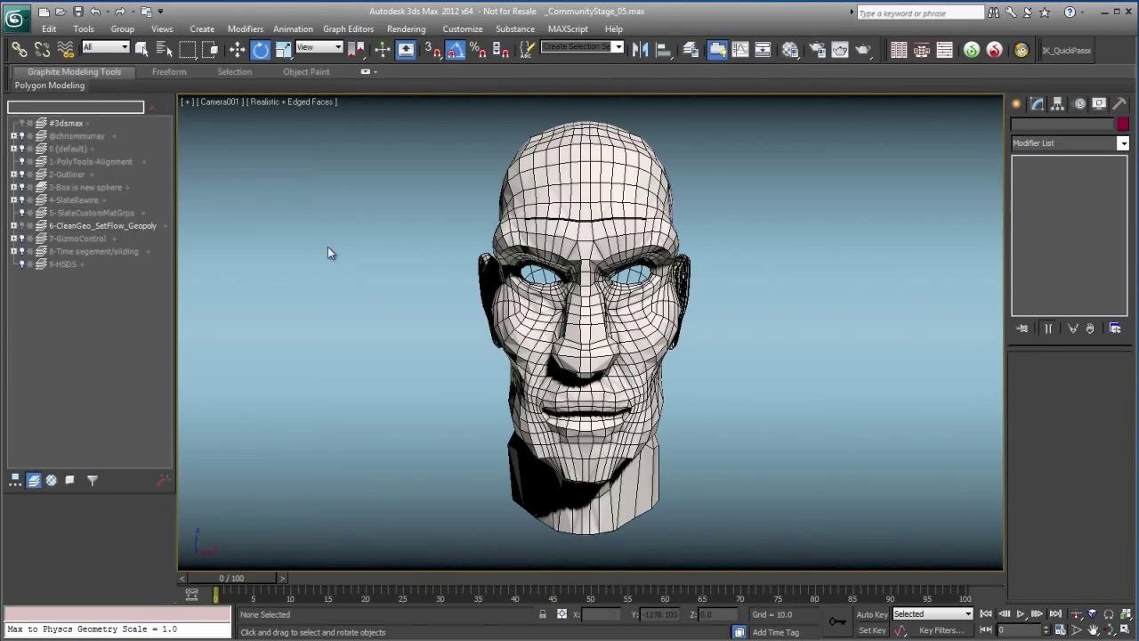
pyautogui.click(661, 329)
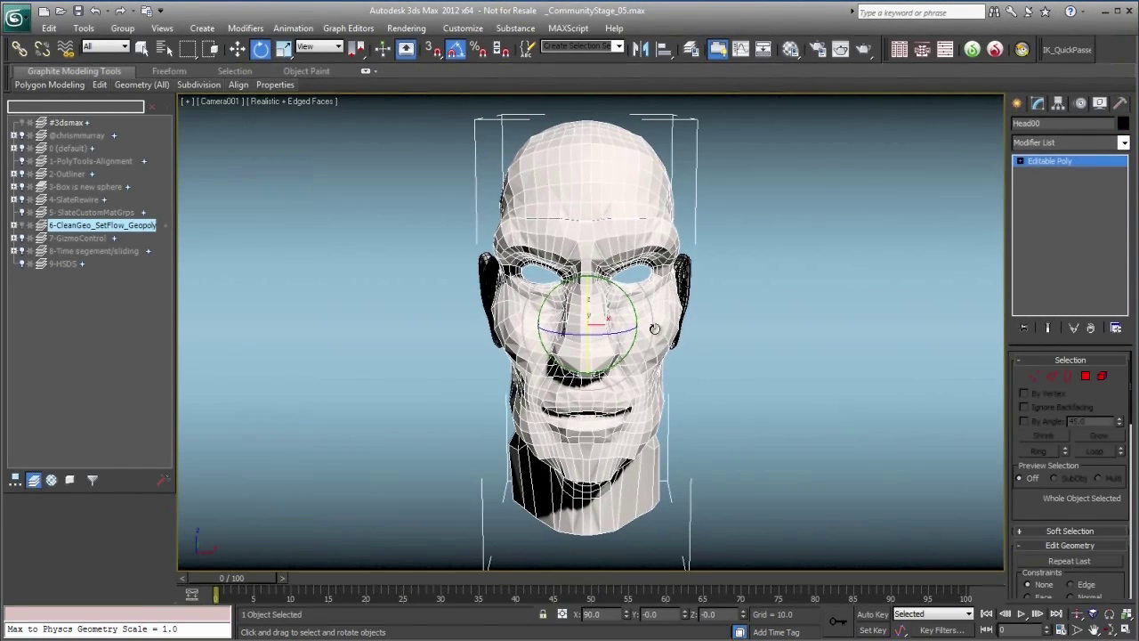
pyautogui.press('p')
# Examine the head's mesh from the front and side, especially the uneven area above and behind the ear.
pyautogui.keyDown('alt'); pyautogui.moveTo(686, 330); pyautogui.dragTo(821, 329, button='middle'); pyautogui.keyUp('alt')
pyautogui.scroll(5, 612, 334)
pyautogui.scroll(-5, 642, 317)
pyautogui.keyDown('alt'); pyautogui.moveTo(752, 319); pyautogui.dragTo(653, 325, button='middle'); pyautogui.keyUp('alt')
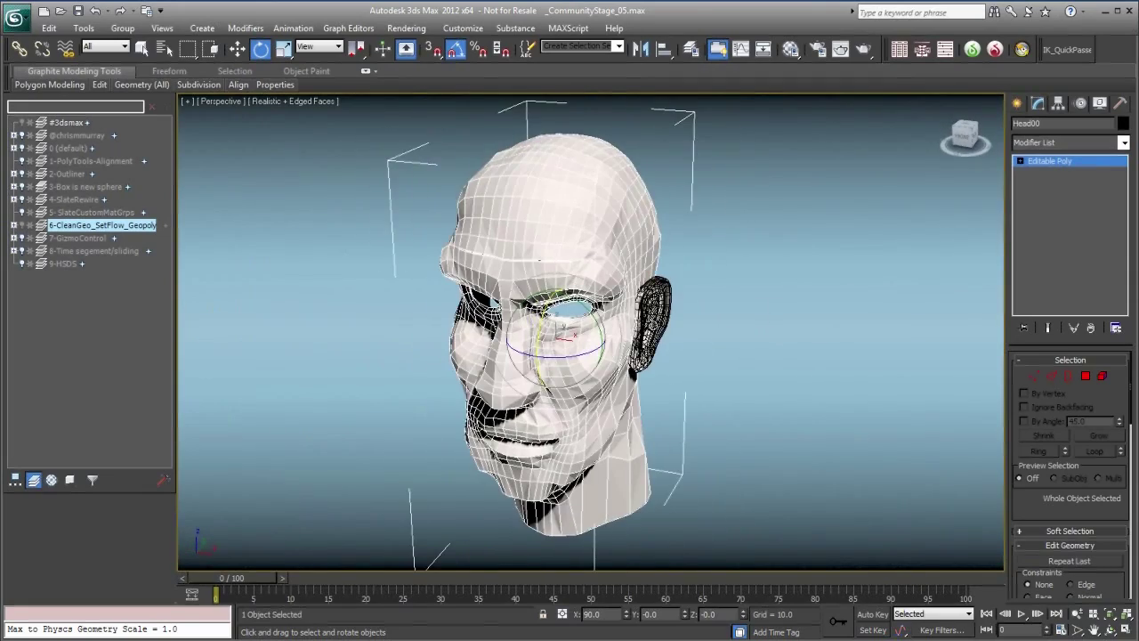
pyautogui.keyDown('alt'); pyautogui.moveTo(694, 358); pyautogui.dragTo(644, 342, button='middle'); pyautogui.keyUp('alt')
pyautogui.scroll(3, 646, 341)
pyautogui.scroll(-3, 634, 347)
pyautogui.scroll(3, 623, 332)
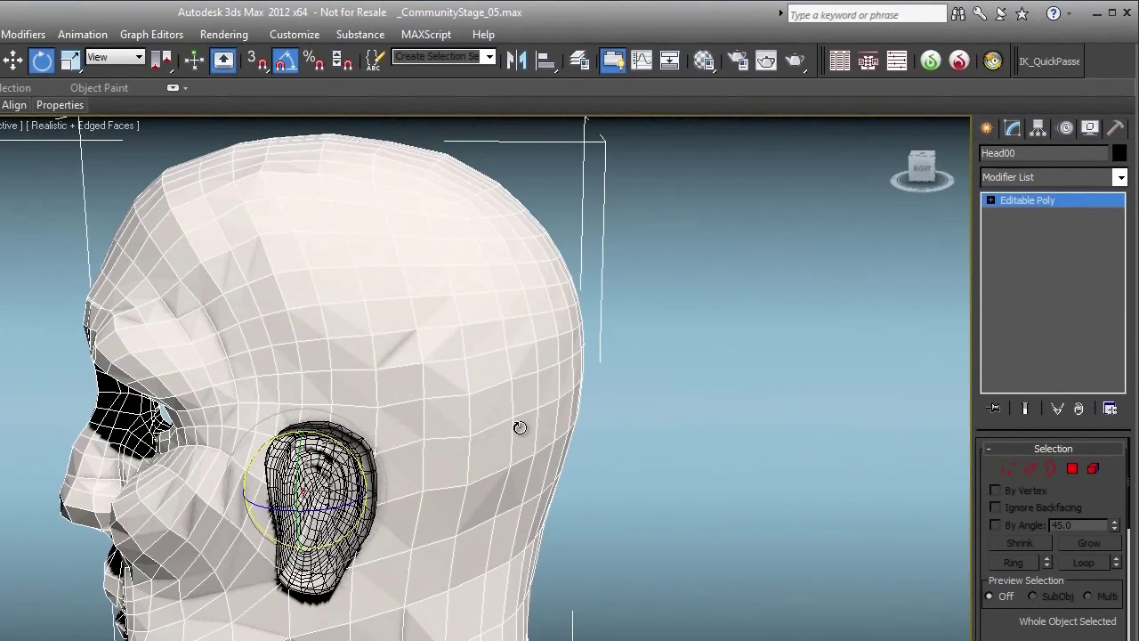
pyautogui.keyDown('alt'); pyautogui.moveTo(520, 427); pyautogui.dragTo(531, 415, button='middle'); pyautogui.keyUp('alt')
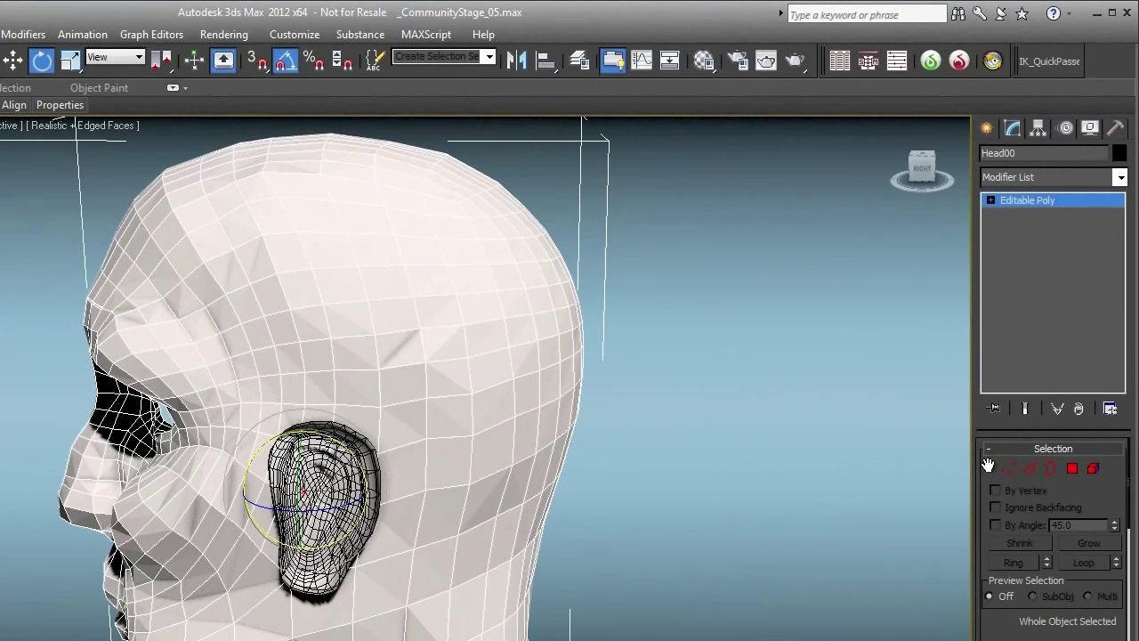
# Enter edge editing on the head and arrange the expanded modeling ribbon with Loops before Edges and Properties before Align.
pyautogui.click(1028, 469)
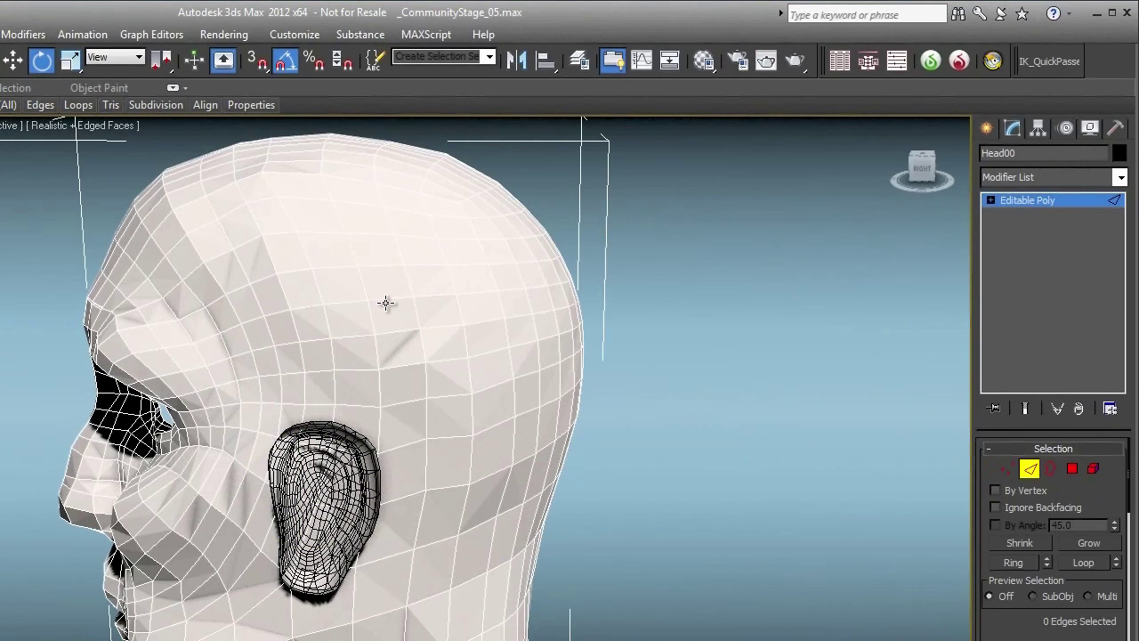
pyautogui.click(172, 87)
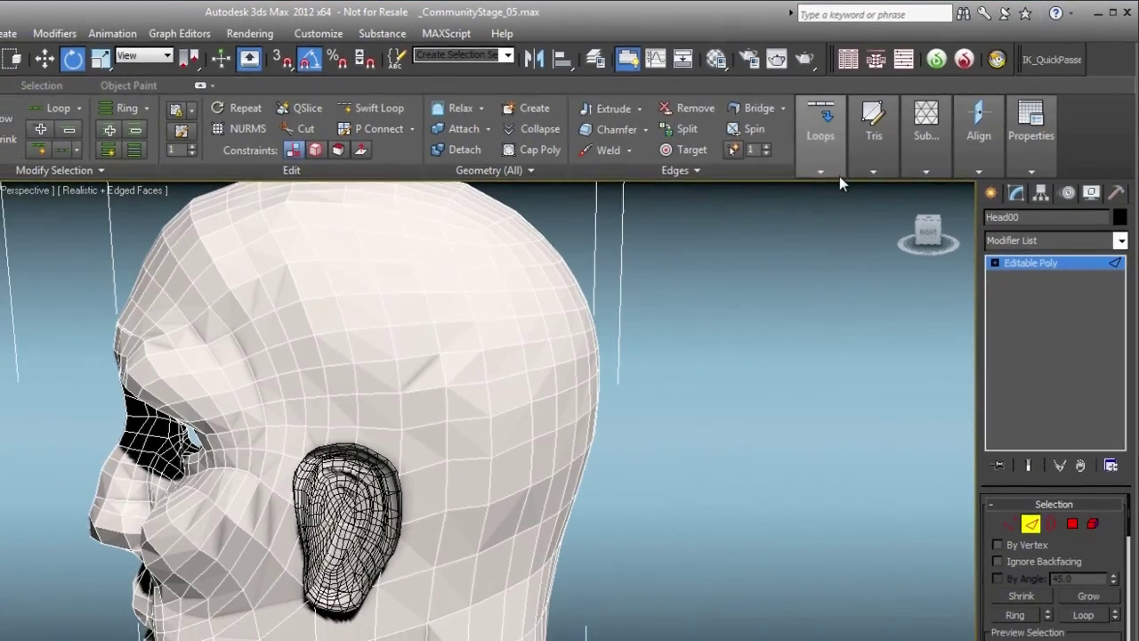
pyautogui.click(831, 180)
pyautogui.moveTo(887, 147); pyautogui.dragTo(677, 145)
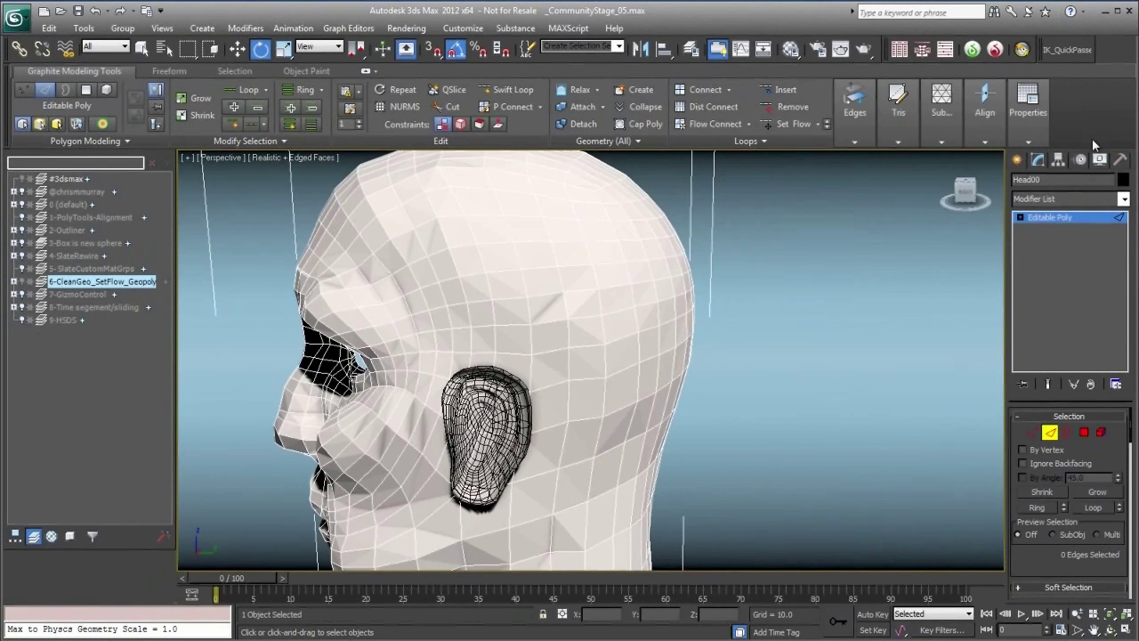
pyautogui.moveTo(1036, 141)
pyautogui.moveTo(1037, 141); pyautogui.dragTo(974, 139)
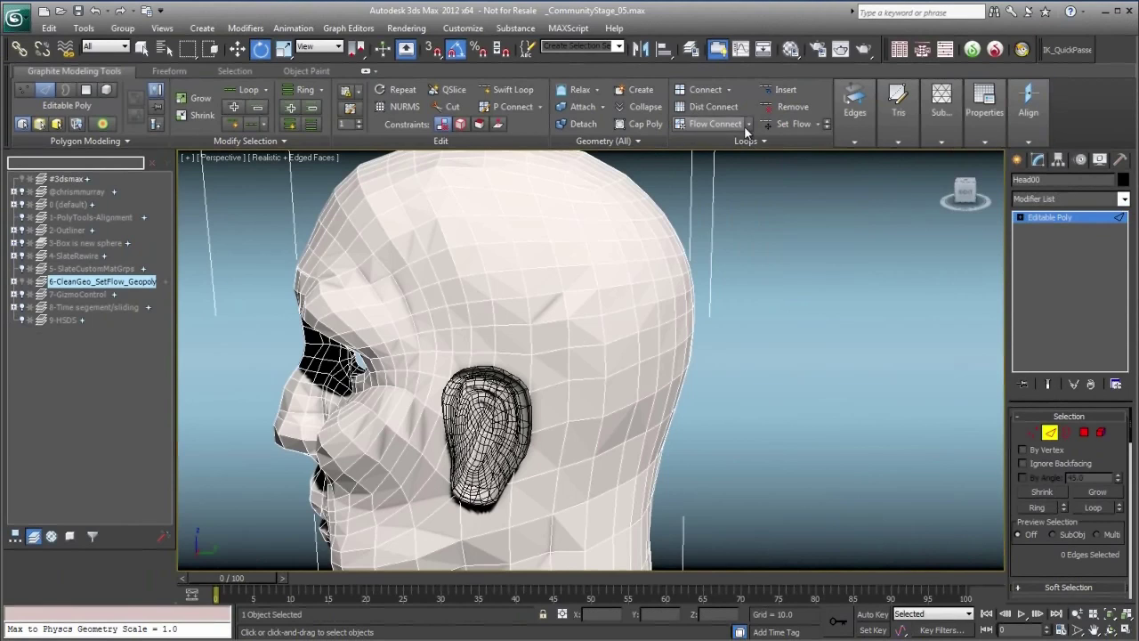
# Turn on Loop Mode and select three neighbouring vertical edge loops above and behind the ear.
pyautogui.click(235, 126)
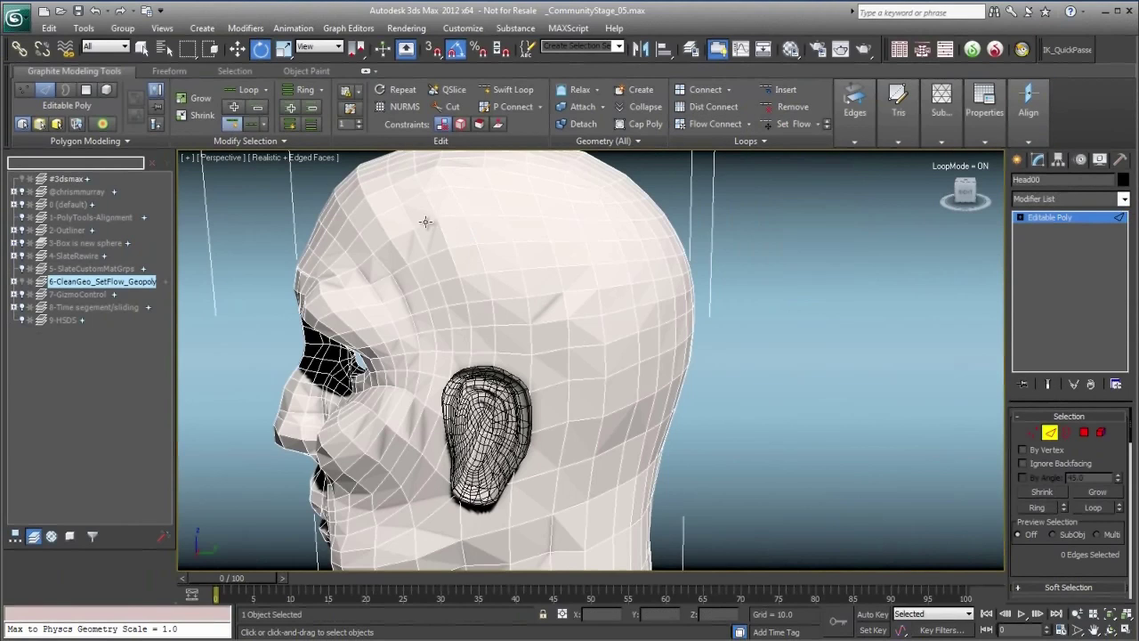
pyautogui.click(563, 285)
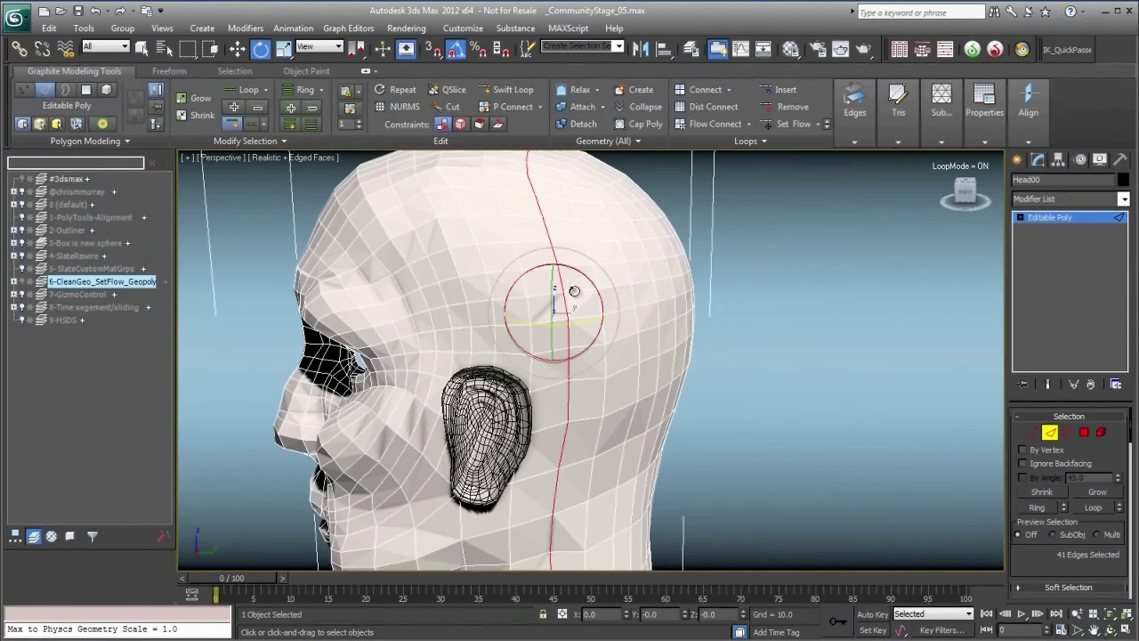
pyautogui.keyDown('ctrl'); pyautogui.click(526, 283); pyautogui.keyUp('ctrl')
pyautogui.keyDown('ctrl'); pyautogui.click(605, 293); pyautogui.keyUp('ctrl')
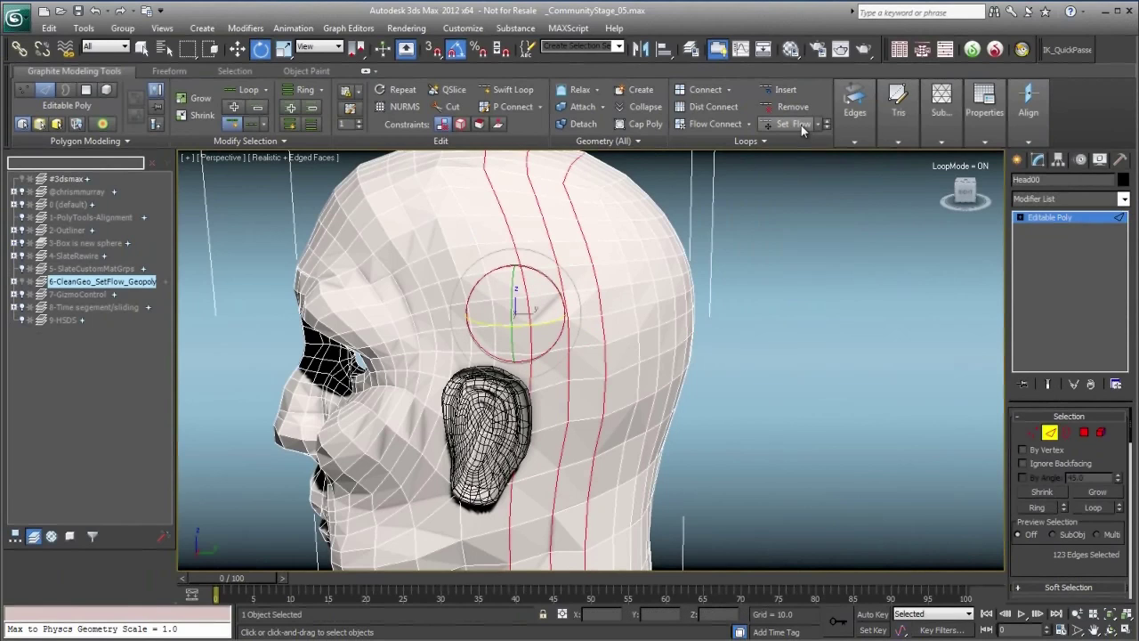
pyautogui.moveTo(760, 309)
pyautogui.keyDown('alt'); pyautogui.mouseDown(button='middle')
pyautogui.moveTo(772, 293)
pyautogui.moveTo(773, 342)
pyautogui.moveTo(765, 328)
pyautogui.mouseUp(button='middle'); pyautogui.keyUp('alt')
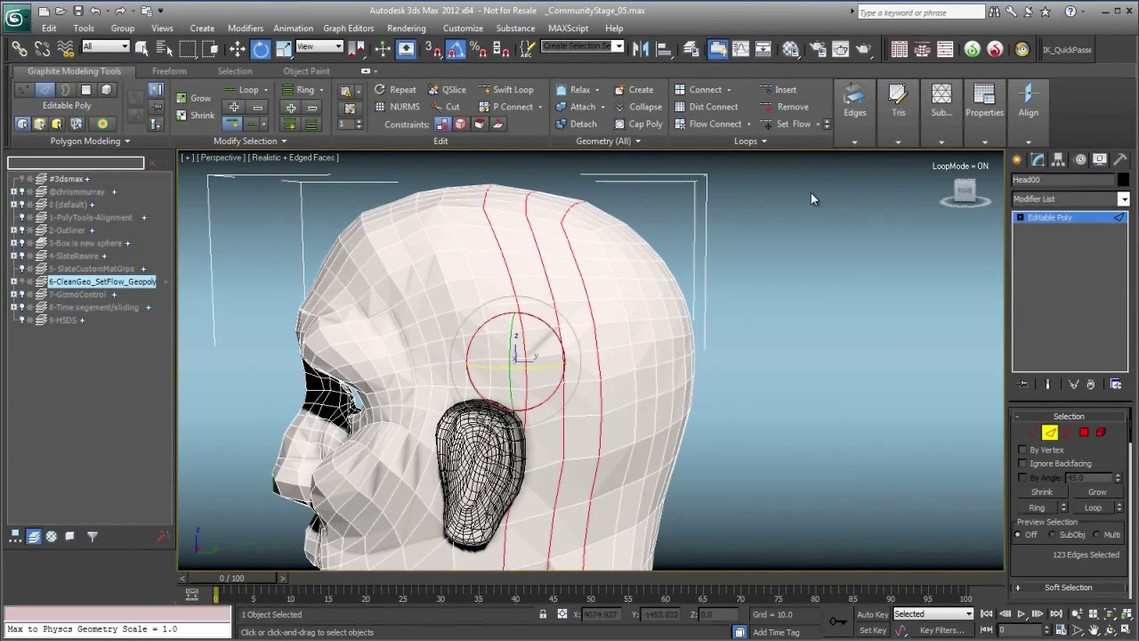
# Apply Set Flow to the three selected edge loops to smooth the skull's surface, checking the result from another angle.
pyautogui.click(797, 125)
pyautogui.click(793, 126)
pyautogui.keyDown('alt'); pyautogui.moveTo(854, 272); pyautogui.dragTo(759, 304, button='middle'); pyautogui.keyUp('alt')
pyautogui.click(797, 125)
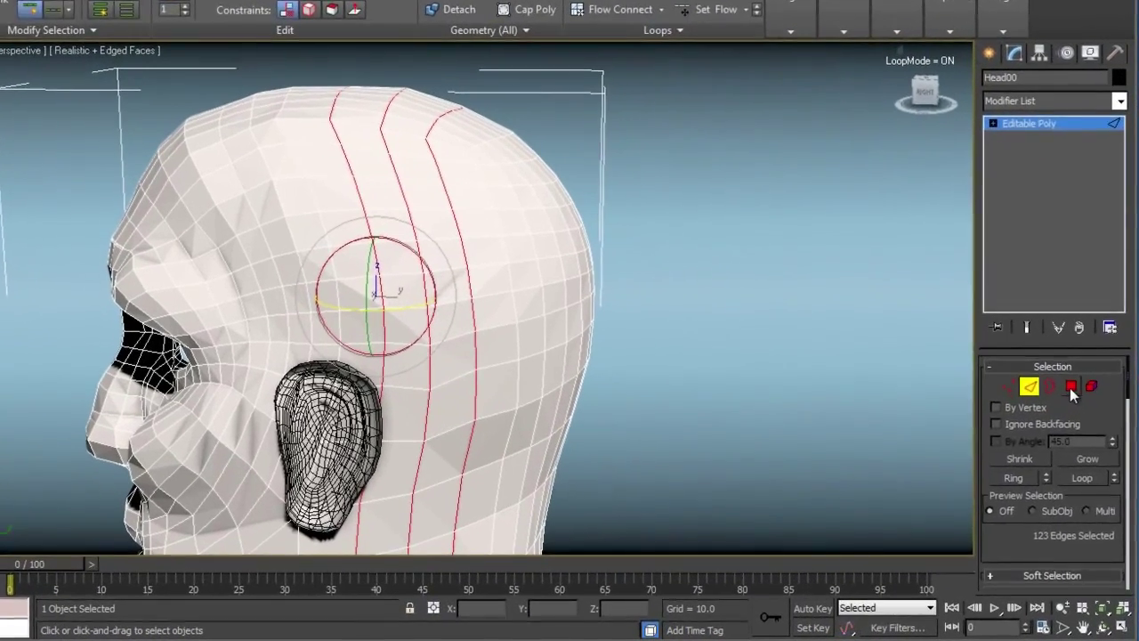
# Convert the three selected edge loops into a selection of their adjoining polygons.
pyautogui.click(1084, 433)
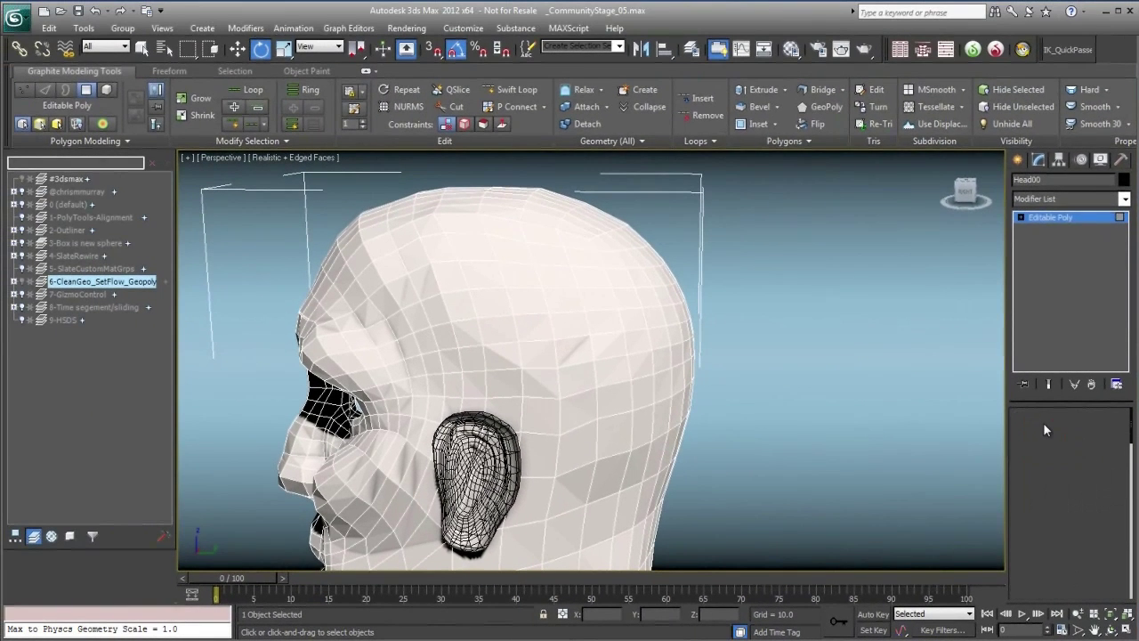
pyautogui.click(1023, 378)
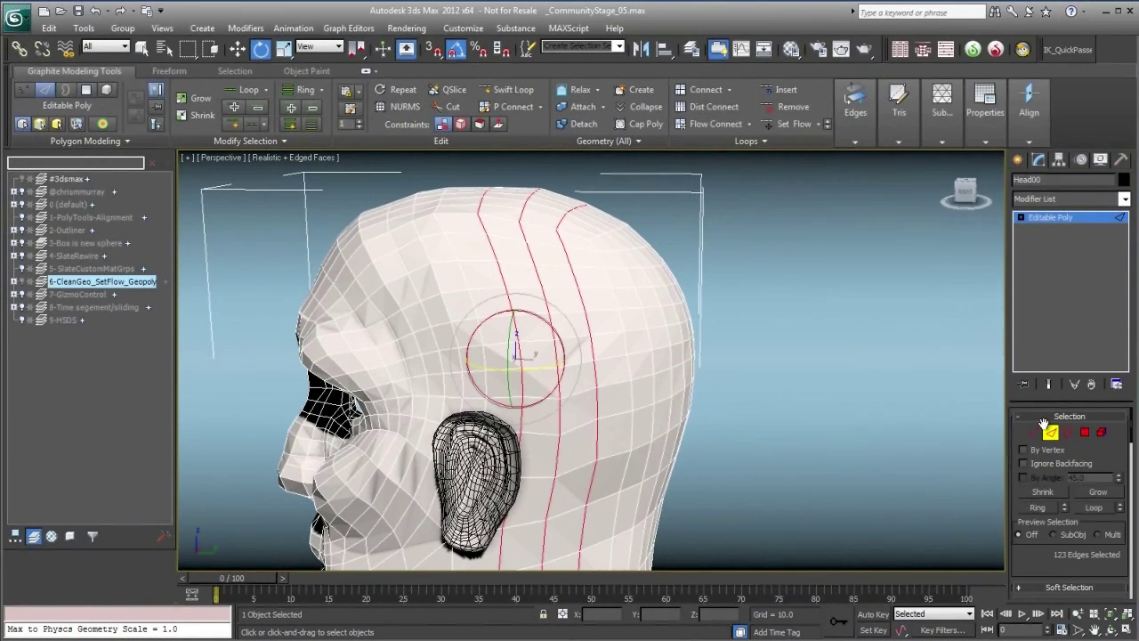
pyautogui.click(1085, 433)
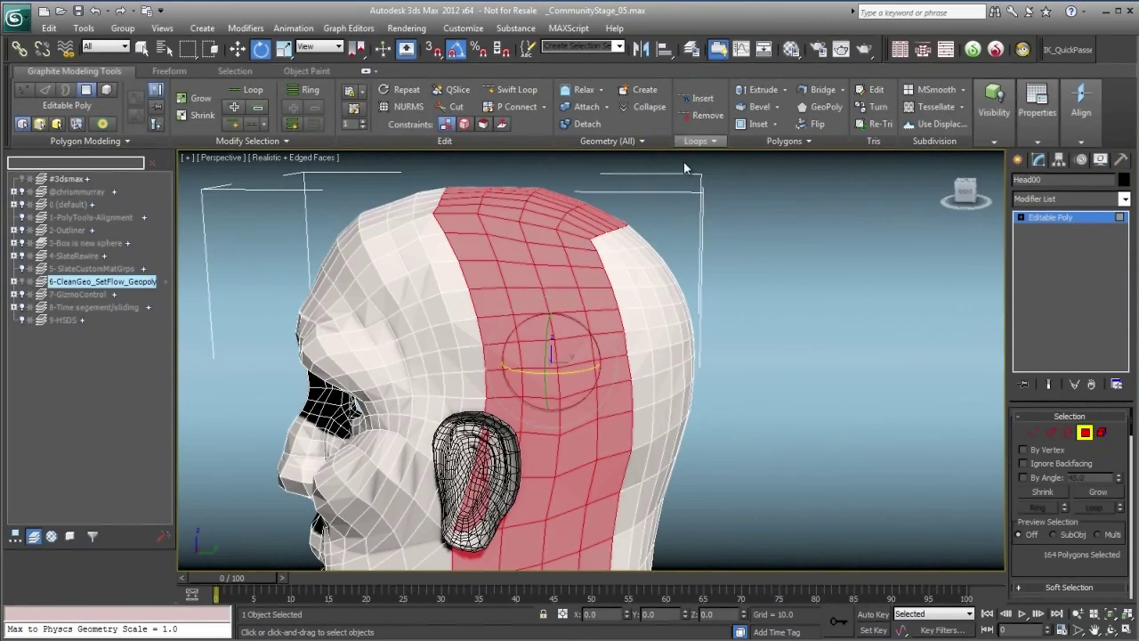
# Try GeoPoly on the selected band of polygons around the head.
pyautogui.click(817, 108)
pyautogui.keyDown('alt'); pyautogui.moveTo(760, 289); pyautogui.dragTo(831, 341, button='middle'); pyautogui.keyUp('alt')
pyautogui.scroll(3, 814, 315)
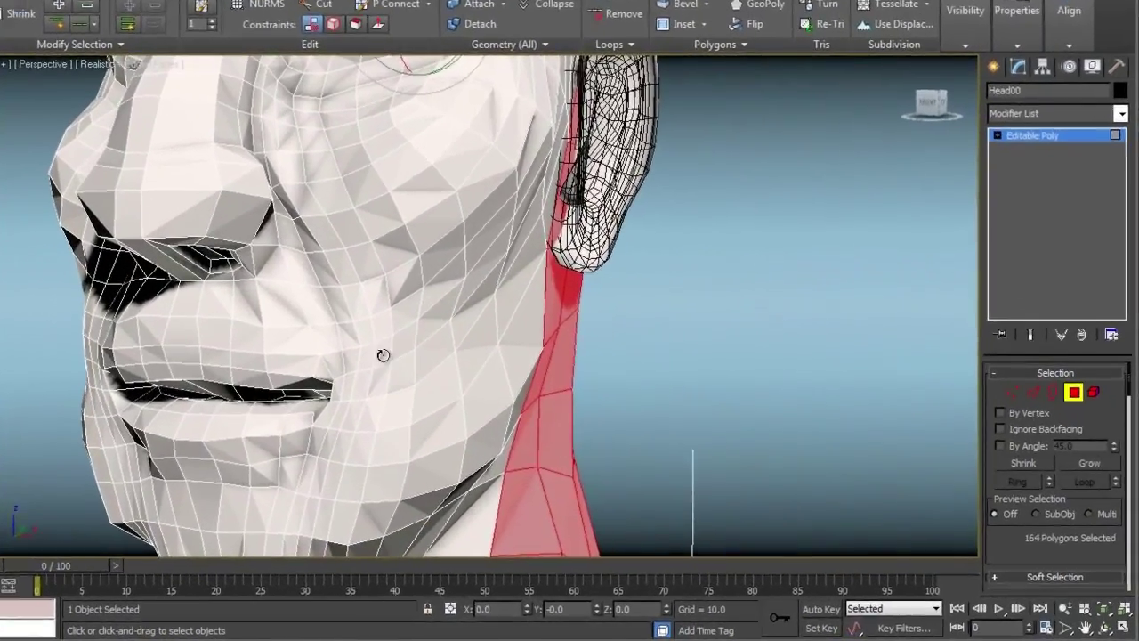
# Select a block of six adjoining polygons, three in each of two rows, beside the corner of the mouth.
pyautogui.click(512, 403)
pyautogui.keyDown('ctrl'); pyautogui.click(335, 349); pyautogui.keyUp('ctrl')
pyautogui.keyDown('ctrl'); pyautogui.click(319, 351); pyautogui.keyUp('ctrl')
pyautogui.keyDown('alt'); pyautogui.moveTo(347, 355); pyautogui.dragTo(393, 348, button='middle'); pyautogui.keyUp('alt')
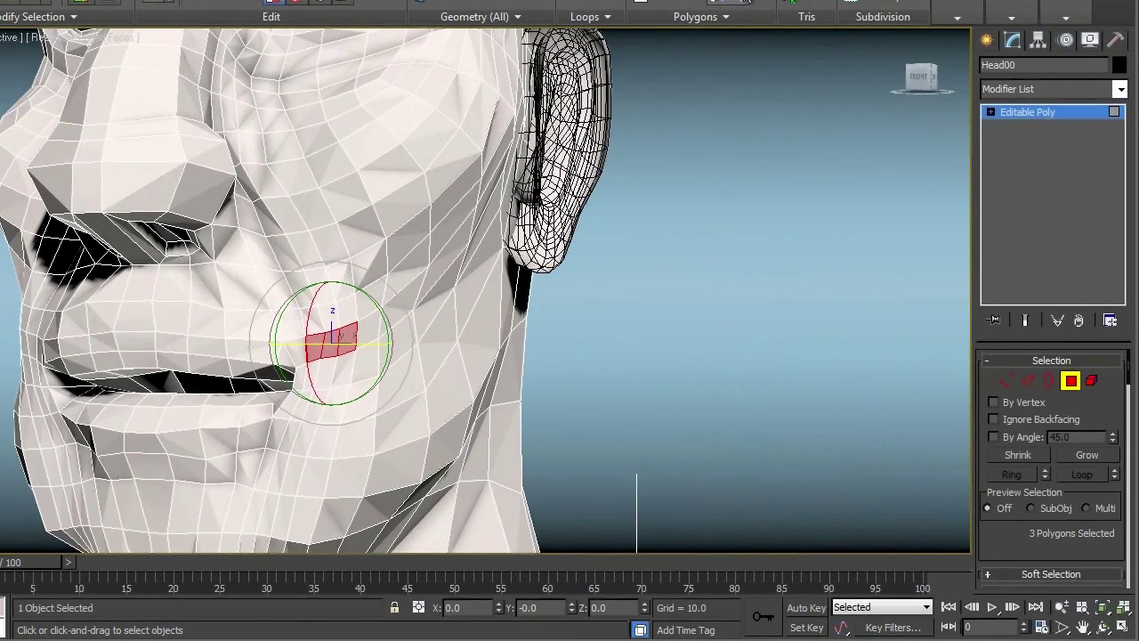
pyautogui.moveTo(610, 136)
pyautogui.keyDown('alt'); pyautogui.mouseDown(button='middle')
pyautogui.moveTo(583, 195)
pyautogui.moveTo(598, 203)
pyautogui.moveTo(609, 147)
pyautogui.mouseUp(button='middle'); pyautogui.keyUp('alt')
pyautogui.keyDown('ctrl'); pyautogui.click(359, 257); pyautogui.keyUp('ctrl')
pyautogui.keyDown('ctrl'); pyautogui.click(342, 266); pyautogui.keyUp('ctrl')
pyautogui.keyDown('ctrl'); pyautogui.click(323, 267); pyautogui.keyUp('ctrl')
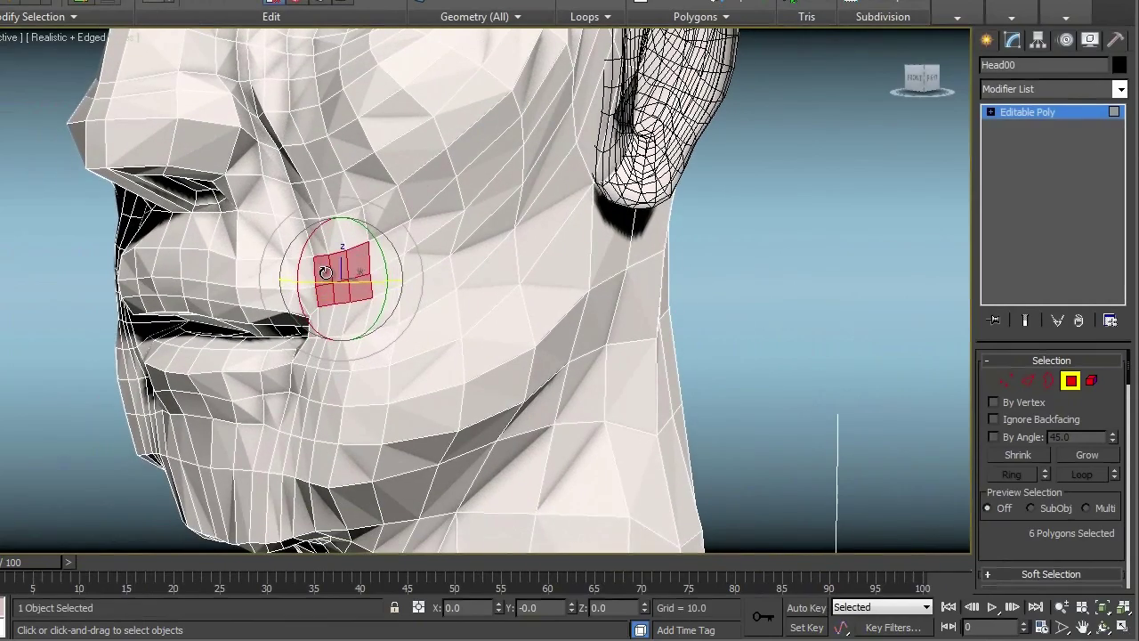
pyautogui.keyDown('alt'); pyautogui.moveTo(610, 209); pyautogui.dragTo(543, 299, button='middle'); pyautogui.keyUp('alt')
pyautogui.scroll(-5, 581, 190)
pyautogui.keyDown('alt'); pyautogui.moveTo(678, 161); pyautogui.dragTo(640, 153, button='middle'); pyautogui.keyUp('alt')
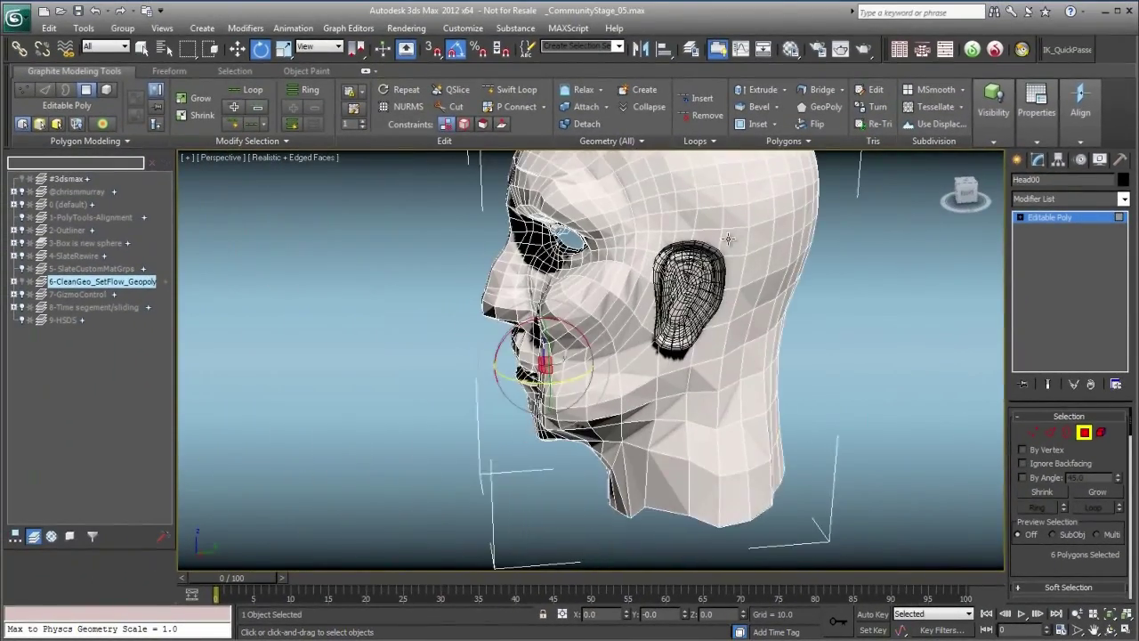
# Activate the Relax/Soften paint deform brush and enlarge its size to 73.3 for work on the skull.
pyautogui.keyDown('alt'); pyautogui.moveTo(728, 238); pyautogui.dragTo(716, 313, button='middle'); pyautogui.keyUp('alt')
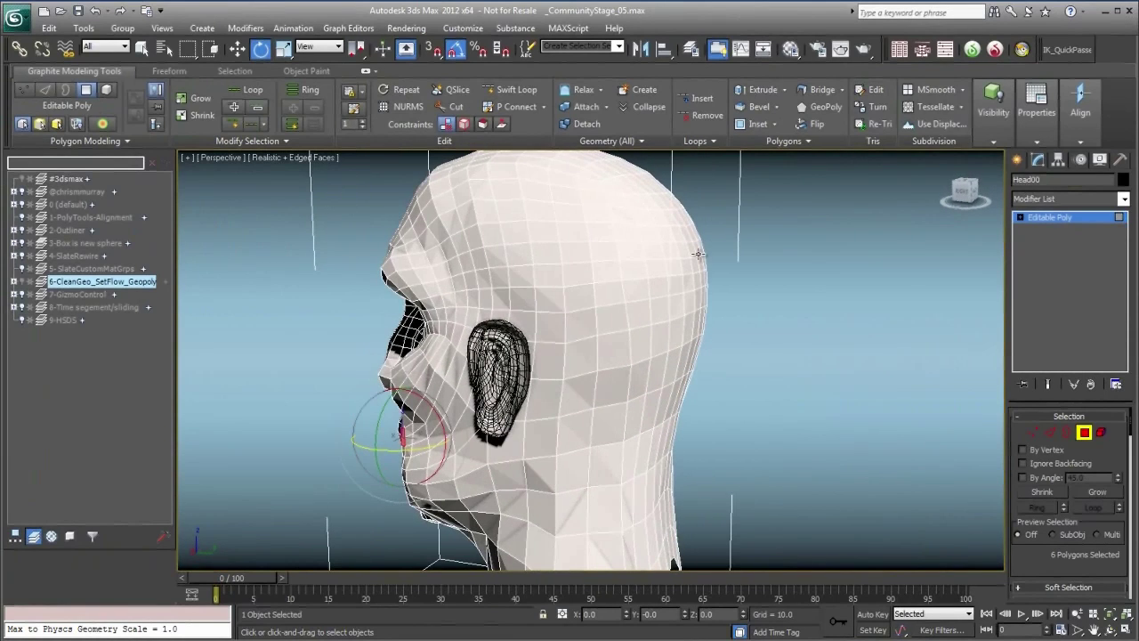
pyautogui.click(175, 70)
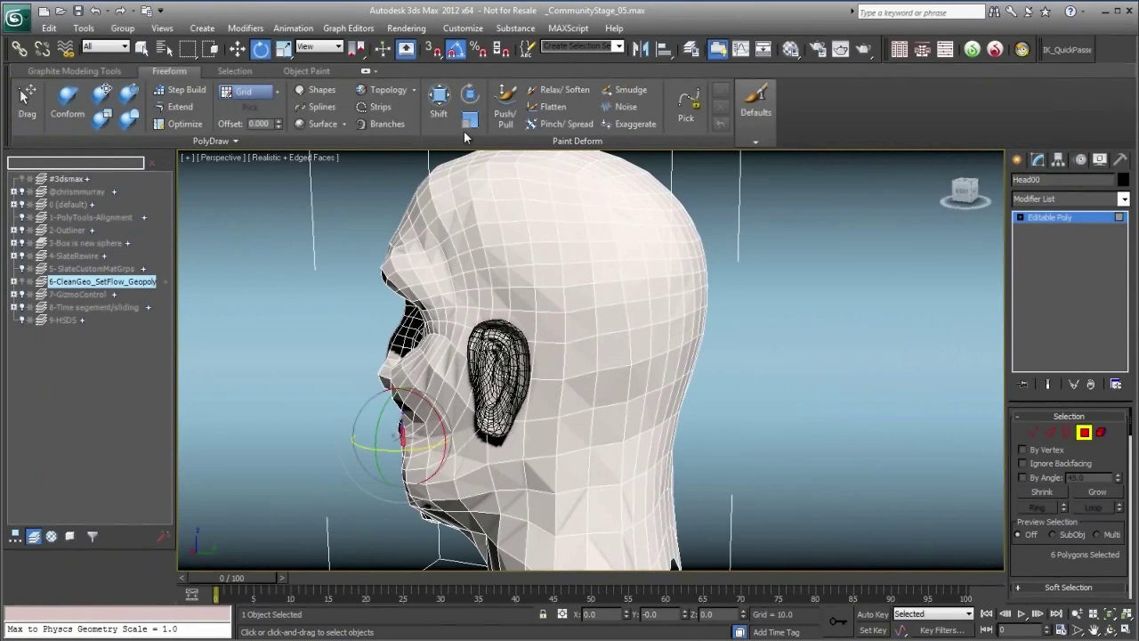
pyautogui.click(565, 90)
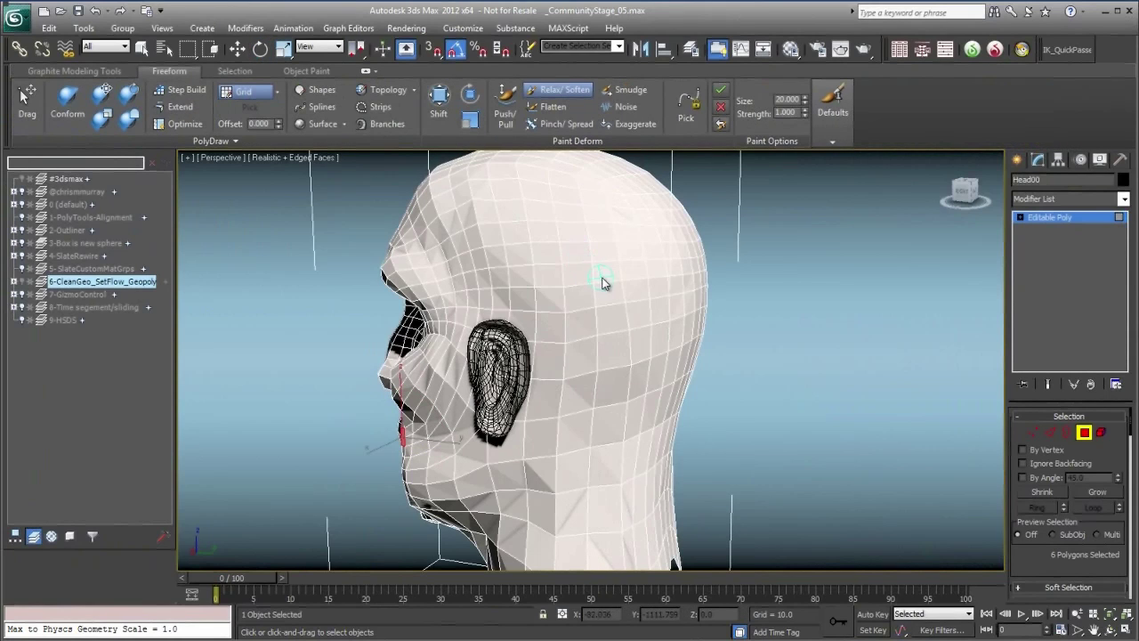
pyautogui.keyDown('ctrl'); pyautogui.keyDown('shift'); pyautogui.moveTo(620, 328); pyautogui.dragTo(617, 262); pyautogui.keyUp('shift'); pyautogui.keyUp('ctrl')
# Relax the uneven mesh over the side and back of the skull with the Relax/Soften brush, working from several angles.
pyautogui.keyDown('alt'); pyautogui.moveTo(478, 363); pyautogui.dragTo(497, 345, button='middle'); pyautogui.keyUp('alt')
pyautogui.moveTo(510, 297)
pyautogui.keyDown('alt'); pyautogui.mouseDown(button='middle')
pyautogui.moveTo(488, 315)
pyautogui.moveTo(506, 381)
pyautogui.mouseUp(button='middle'); pyautogui.keyUp('alt')
pyautogui.keyDown('alt'); pyautogui.moveTo(475, 343); pyautogui.dragTo(566, 307, button='middle'); pyautogui.keyUp('alt')
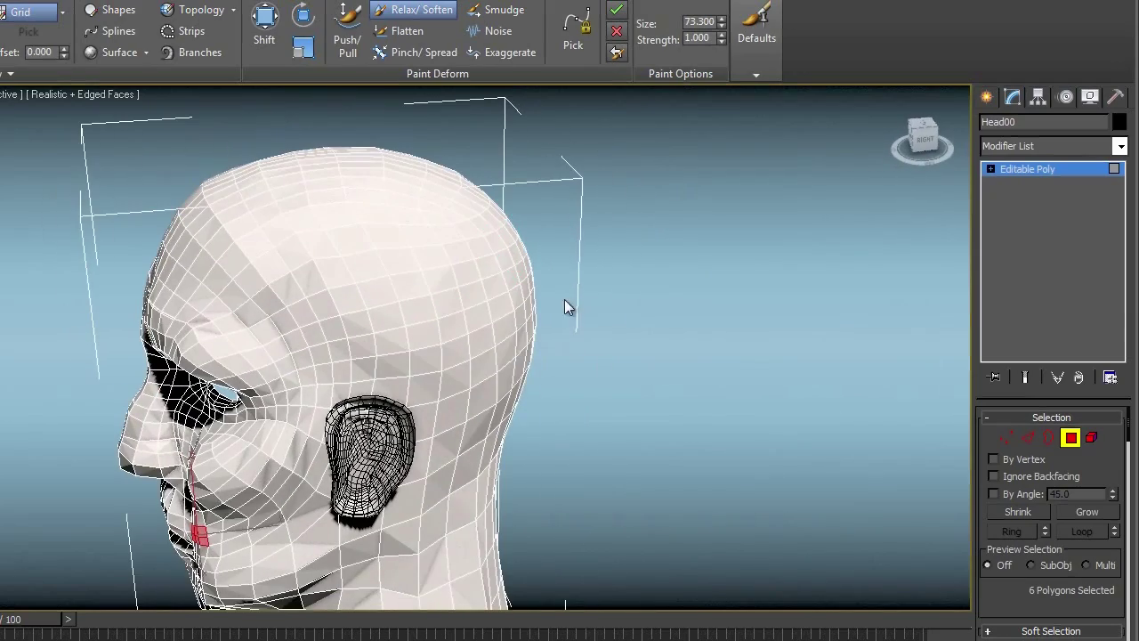
pyautogui.keyDown('alt'); pyautogui.moveTo(457, 295); pyautogui.dragTo(440, 230, button='middle'); pyautogui.keyUp('alt')
pyautogui.keyDown('alt'); pyautogui.moveTo(446, 451); pyautogui.dragTo(544, 484, button='middle'); pyautogui.keyUp('alt')
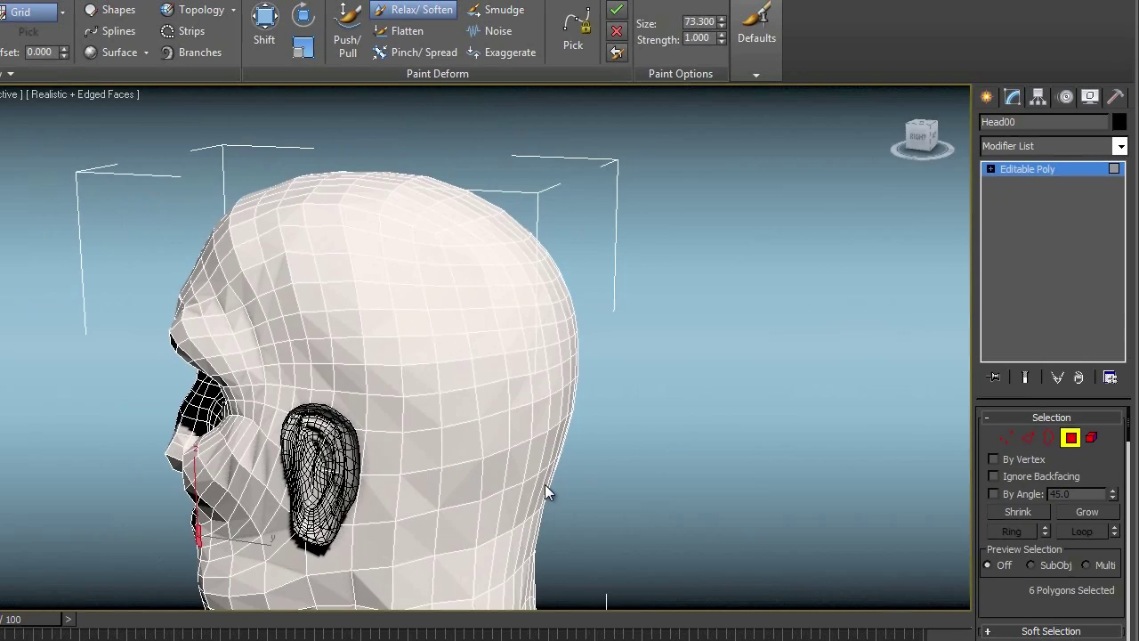
pyautogui.moveTo(487, 423)
pyautogui.keyDown('alt'); pyautogui.mouseDown(button='middle')
pyautogui.moveTo(444, 417)
pyautogui.moveTo(433, 387)
pyautogui.mouseUp(button='middle'); pyautogui.keyUp('alt')
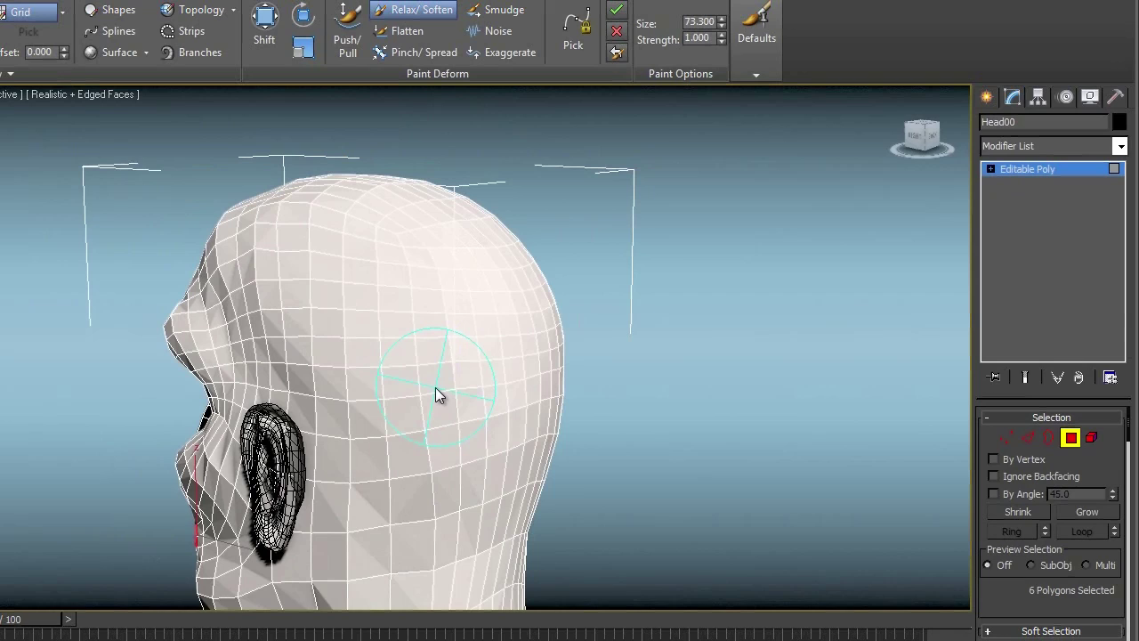
pyautogui.moveTo(333, 394)
pyautogui.keyDown('alt'); pyautogui.mouseDown(button='middle')
pyautogui.moveTo(464, 367)
pyautogui.moveTo(418, 371)
pyautogui.mouseUp(button='middle'); pyautogui.keyUp('alt')
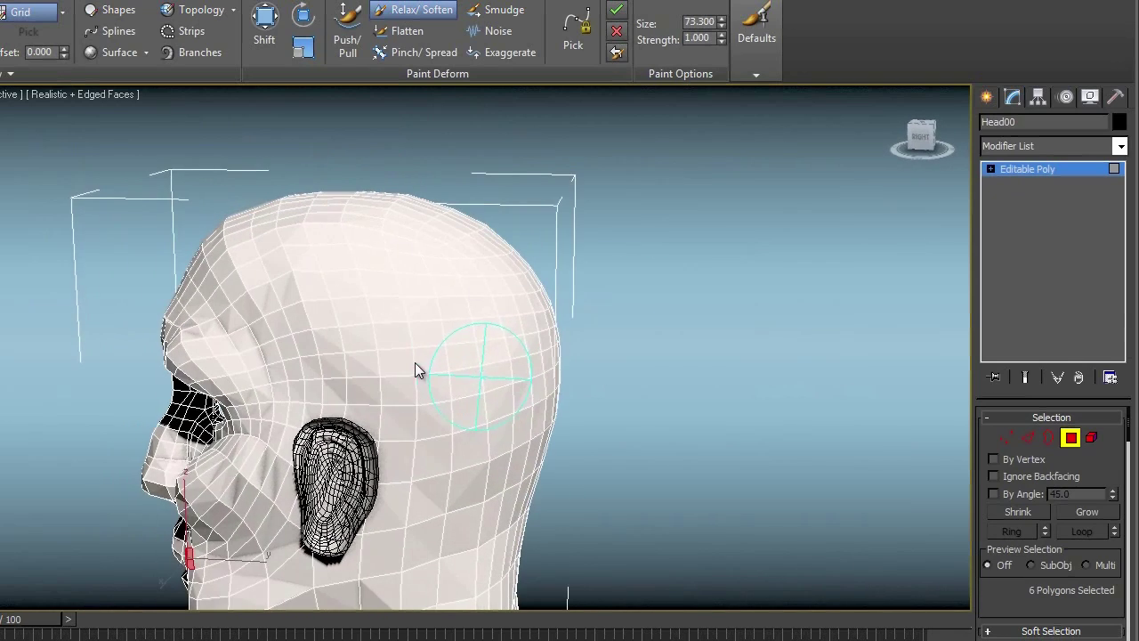
pyautogui.keyDown('alt'); pyautogui.moveTo(267, 259); pyautogui.dragTo(466, 282, button='middle'); pyautogui.keyUp('alt')
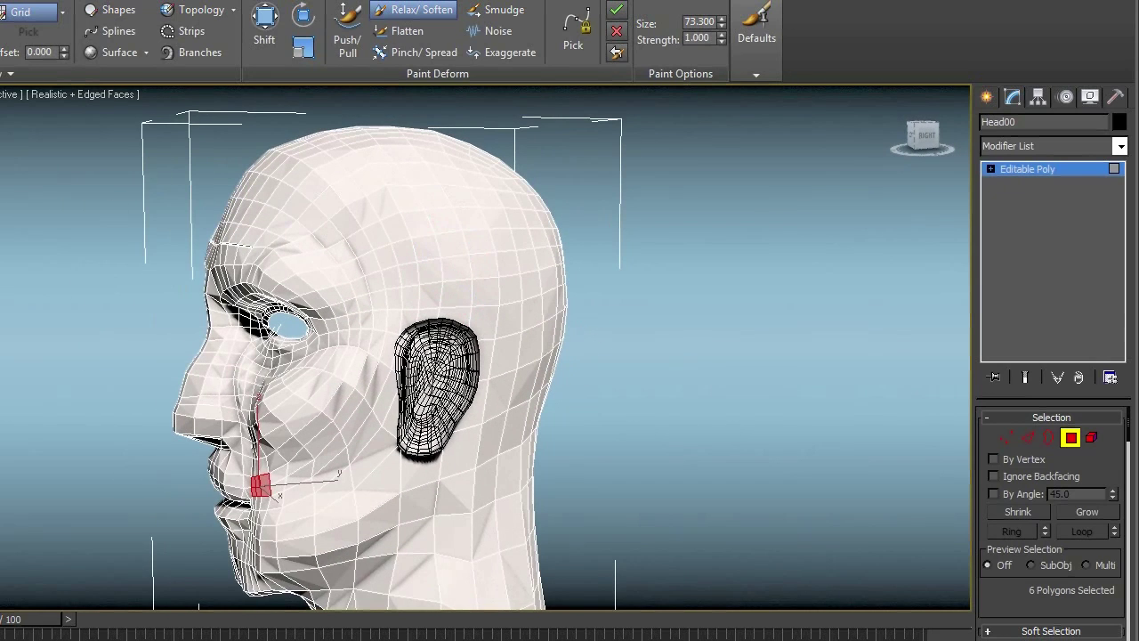
pyautogui.click(1025, 436)
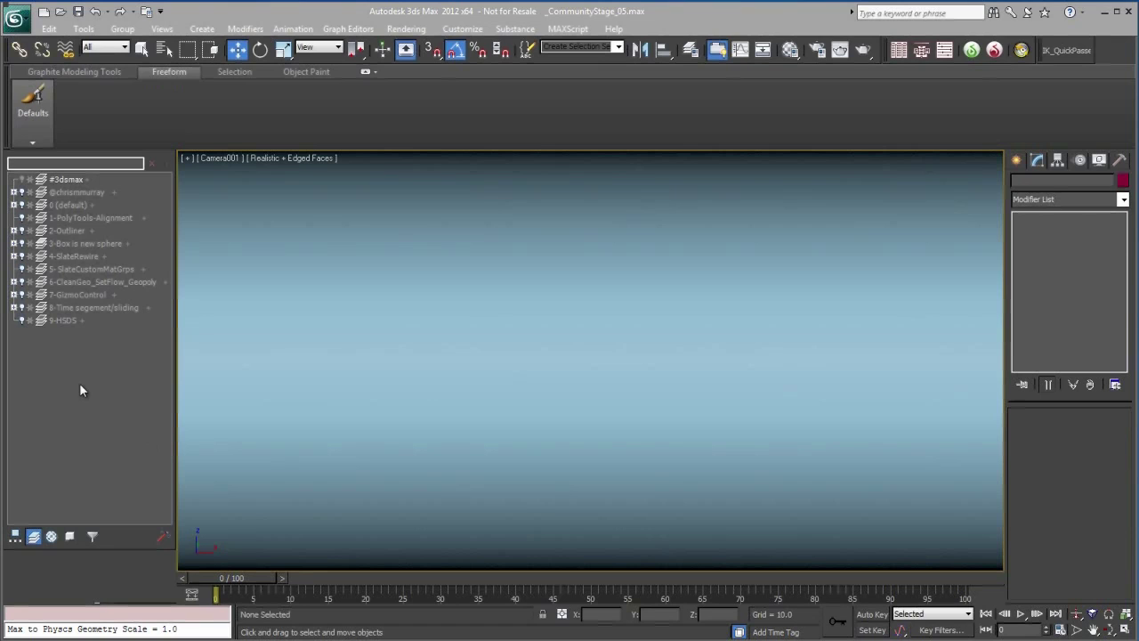
# Show the 7-GizmoControl layer, select the large red X, and toggle its transform gizmo off and back on.
pyautogui.click(22, 294)
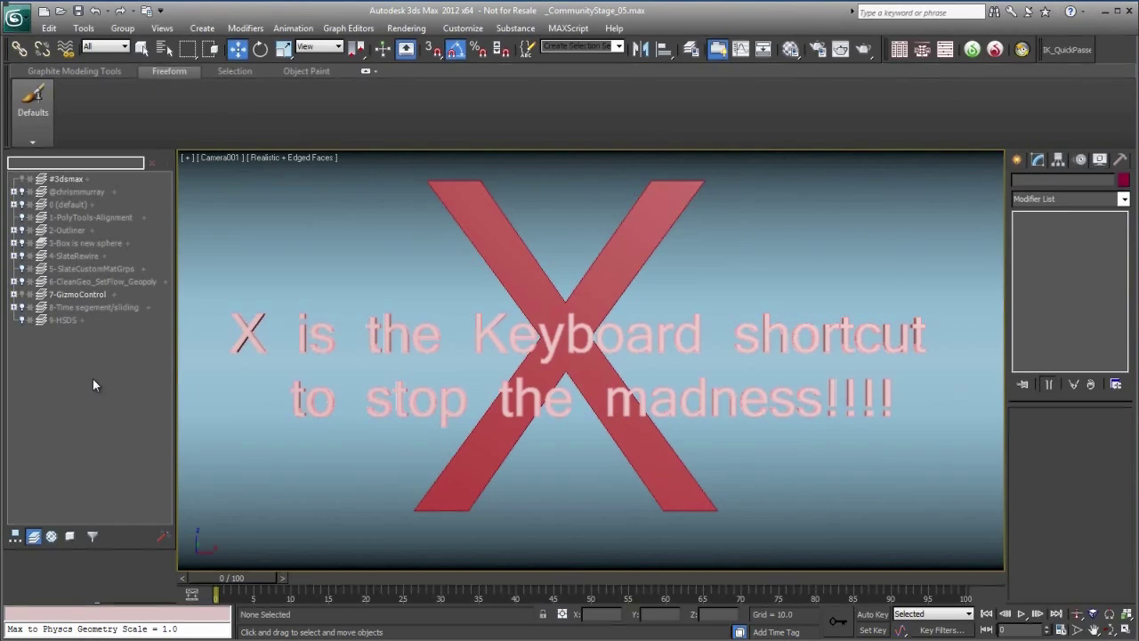
pyautogui.click(514, 279)
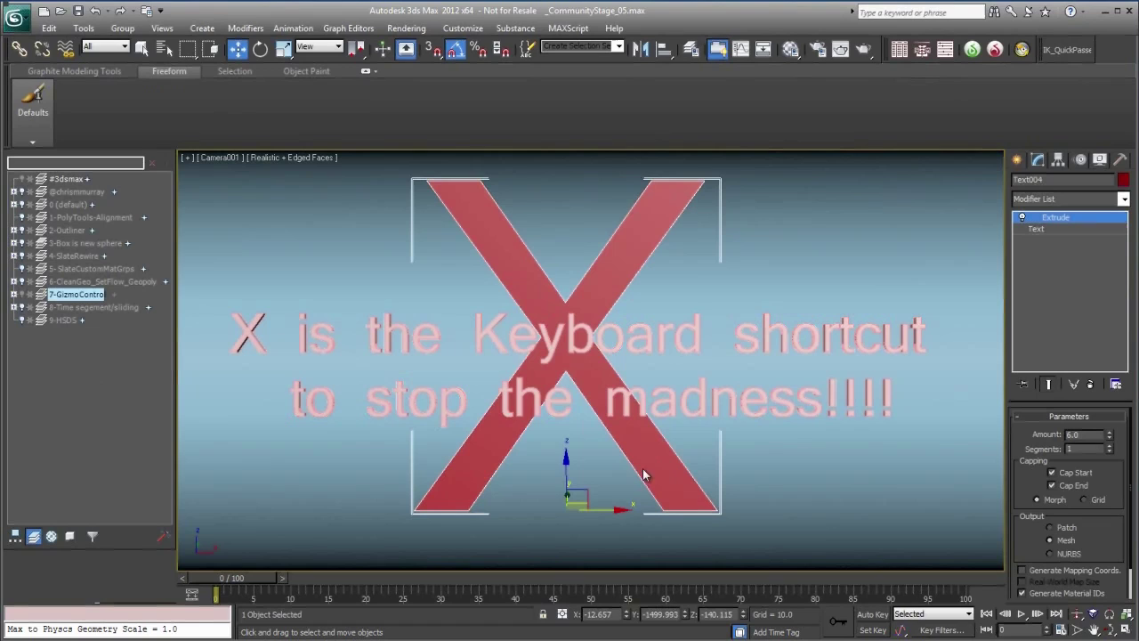
pyautogui.press('x')
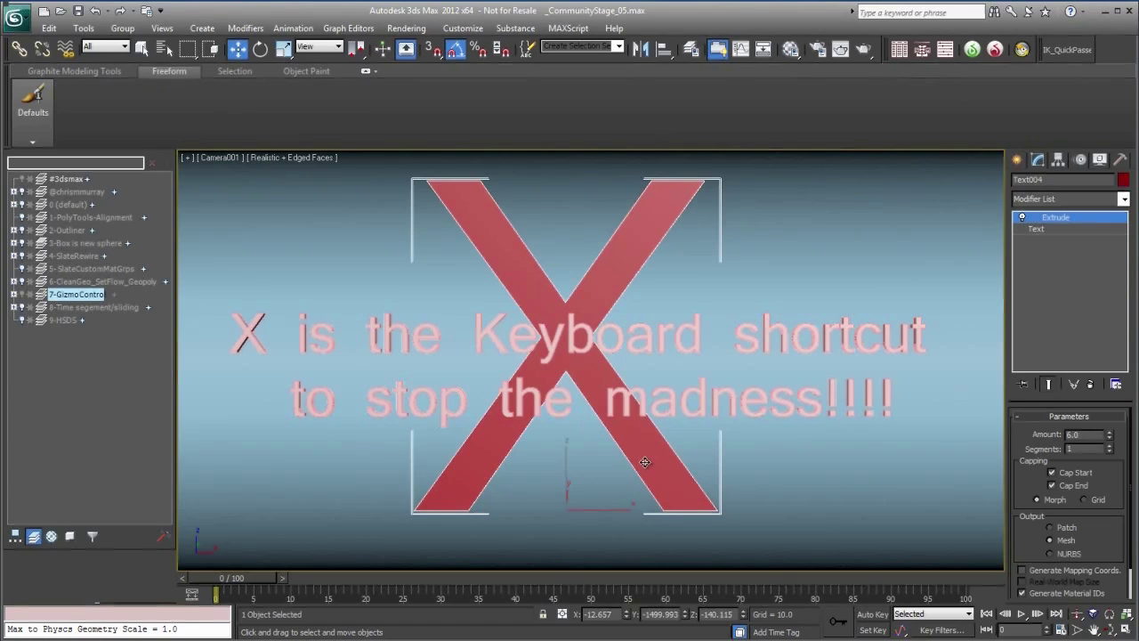
pyautogui.press('x')
pyautogui.press('/')
pyautogui.press('/')
pyautogui.moveTo(365, 591); pyautogui.dragTo(216, 587)
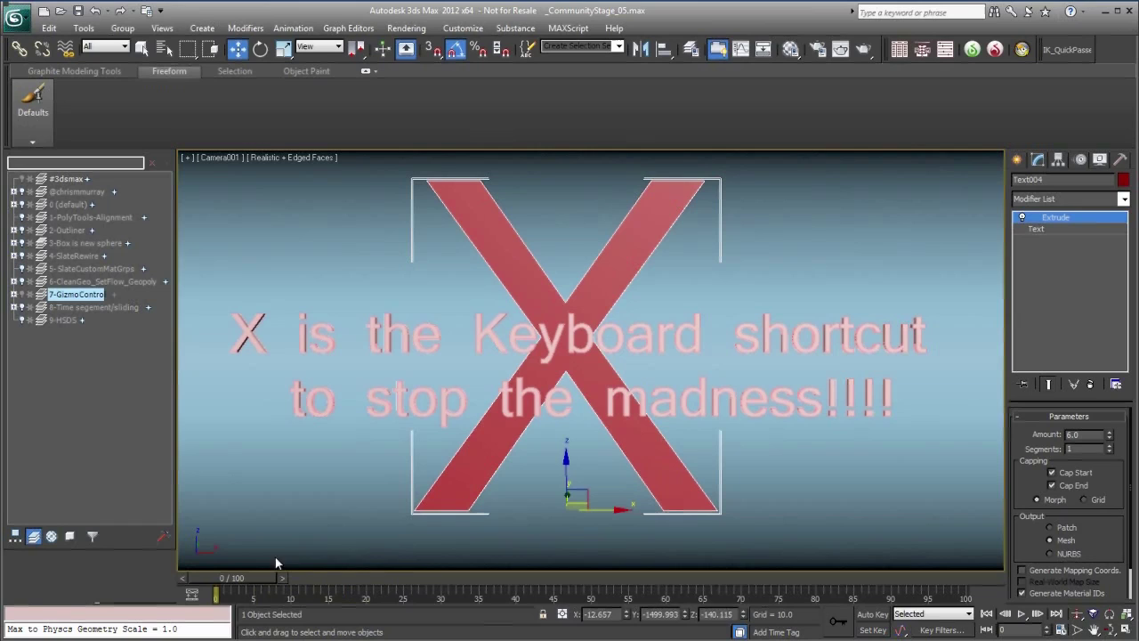
# Switch from Move to the Select tool and back, and toggle the selection lock on and off.
pyautogui.press('q')
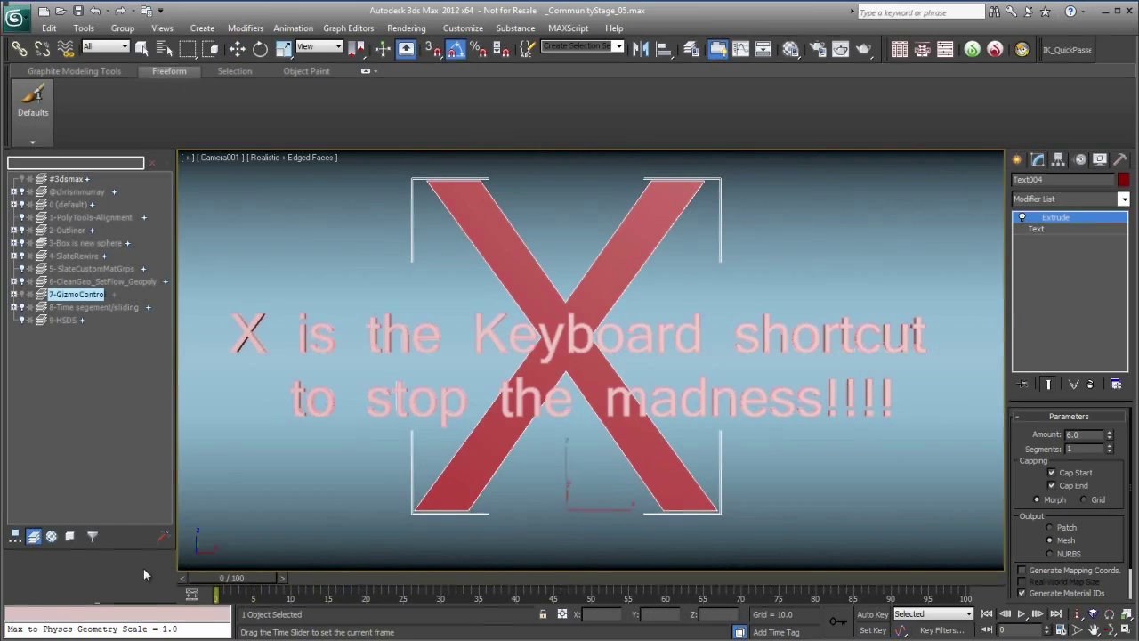
pyautogui.press('w')
pyautogui.click(543, 616)
pyautogui.click(543, 614)
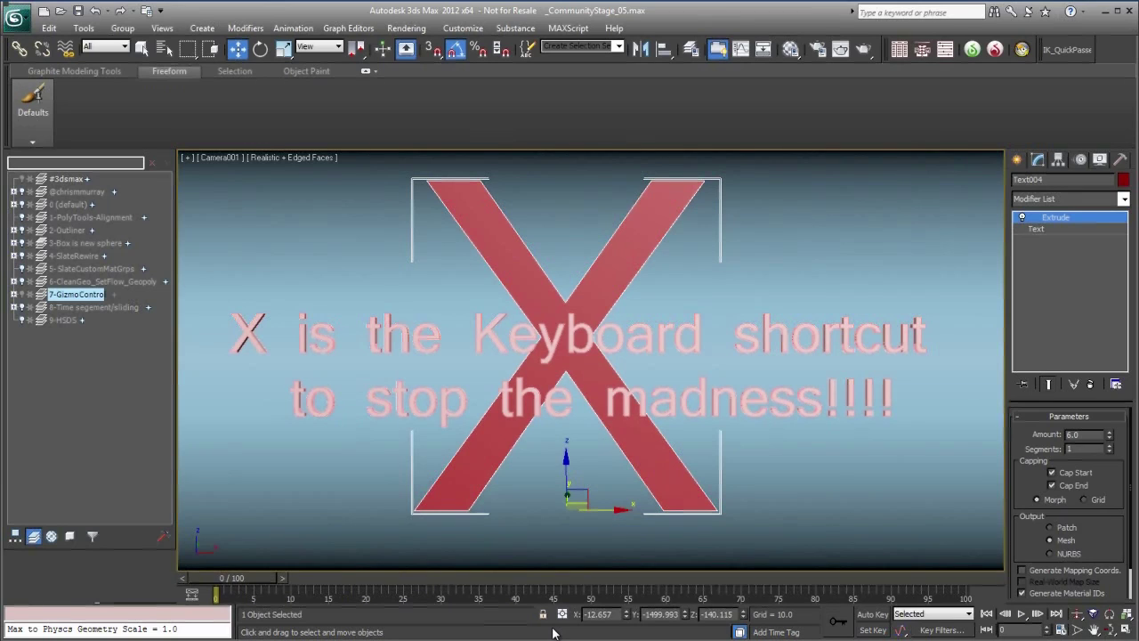
# Toggle the X's transform gizmo off and on repeatedly, and clear the X and its caption from view.
pyautogui.press('x')
pyautogui.press('x')
pyautogui.press('x')
pyautogui.press('x')
pyautogui.press('x')
pyautogui.press('x')
pyautogui.press('x')
pyautogui.press('=')
pyautogui.press('Delete')
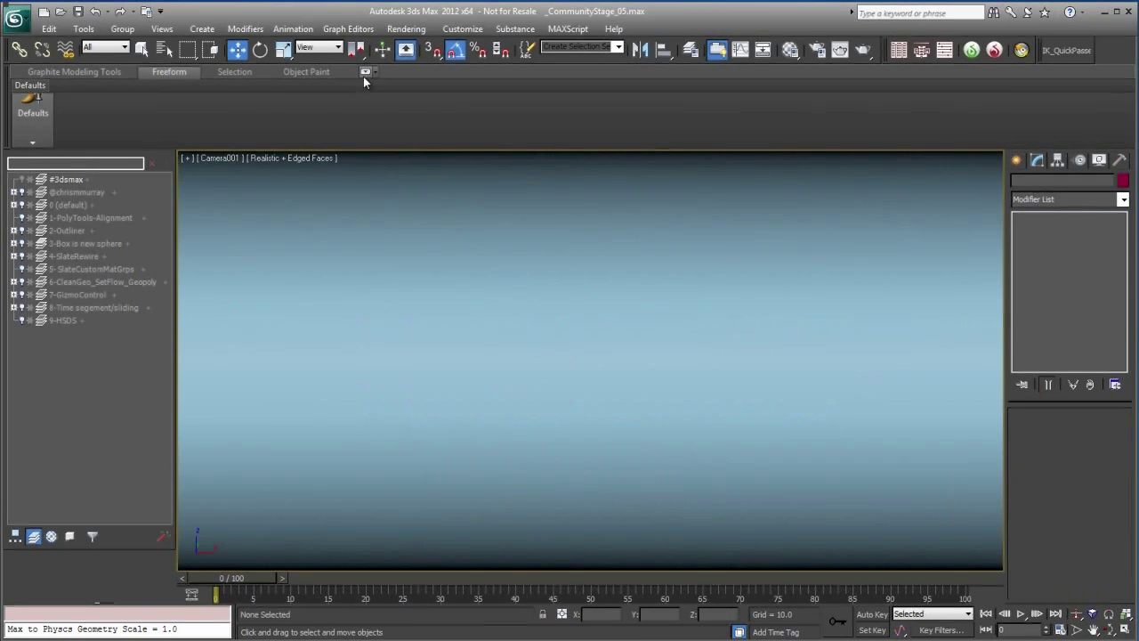
# Minimize the modeling ribbon to panel titles and show the 8-Time segement/sliding layer.
pyautogui.click(364, 70)
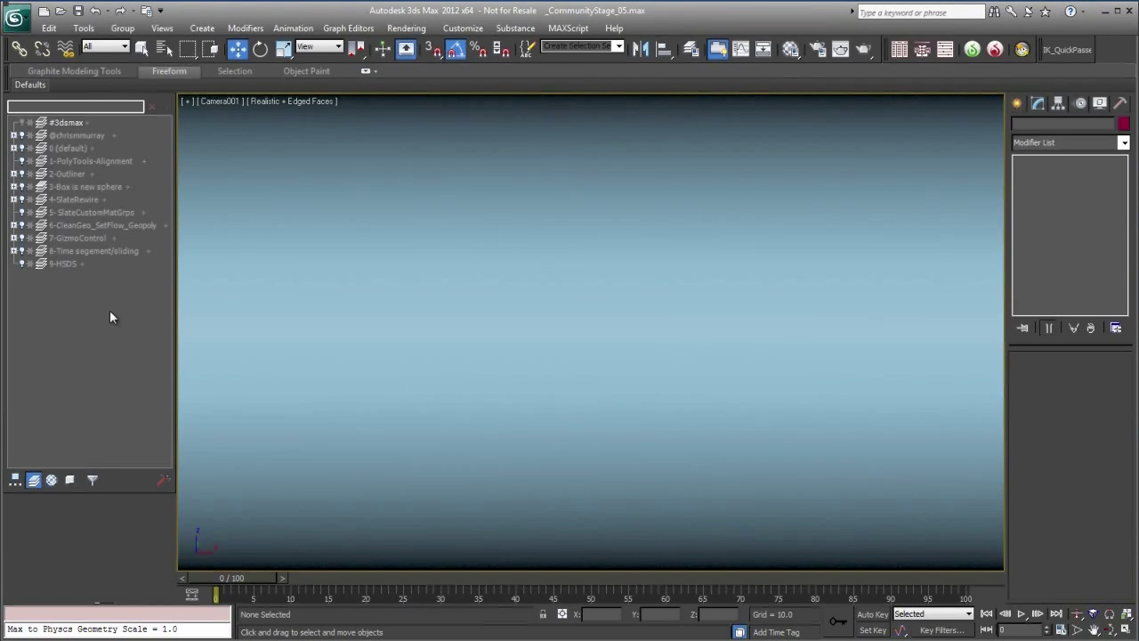
pyautogui.click(21, 253)
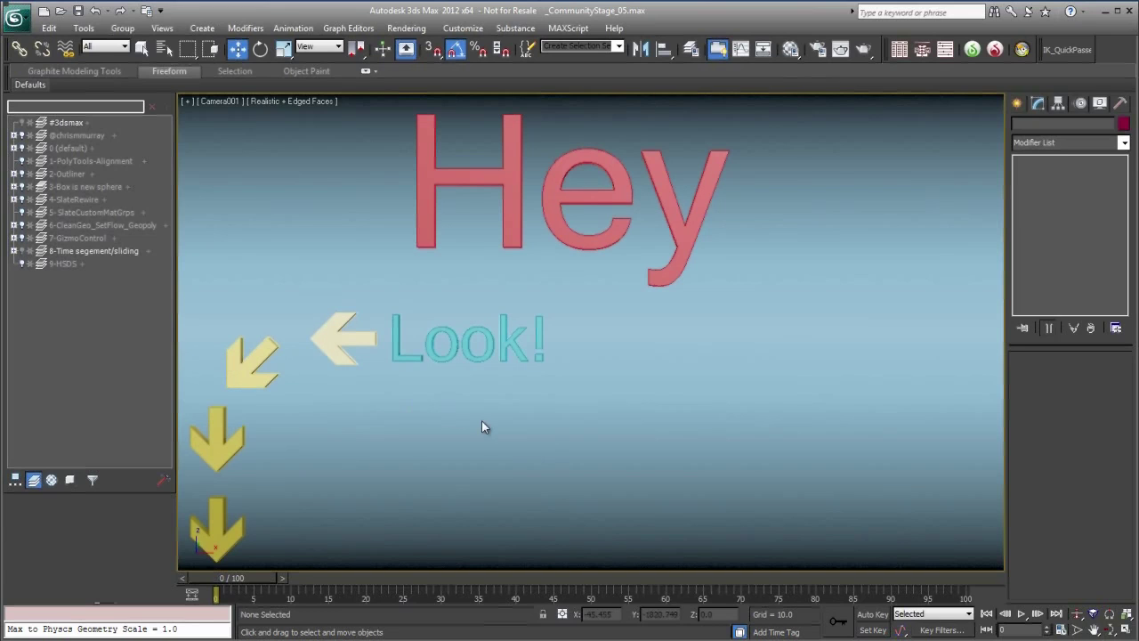
# Look at the Time Configuration settings, close them without edits, and move the time slider to frame 42.
pyautogui.click(1061, 629)
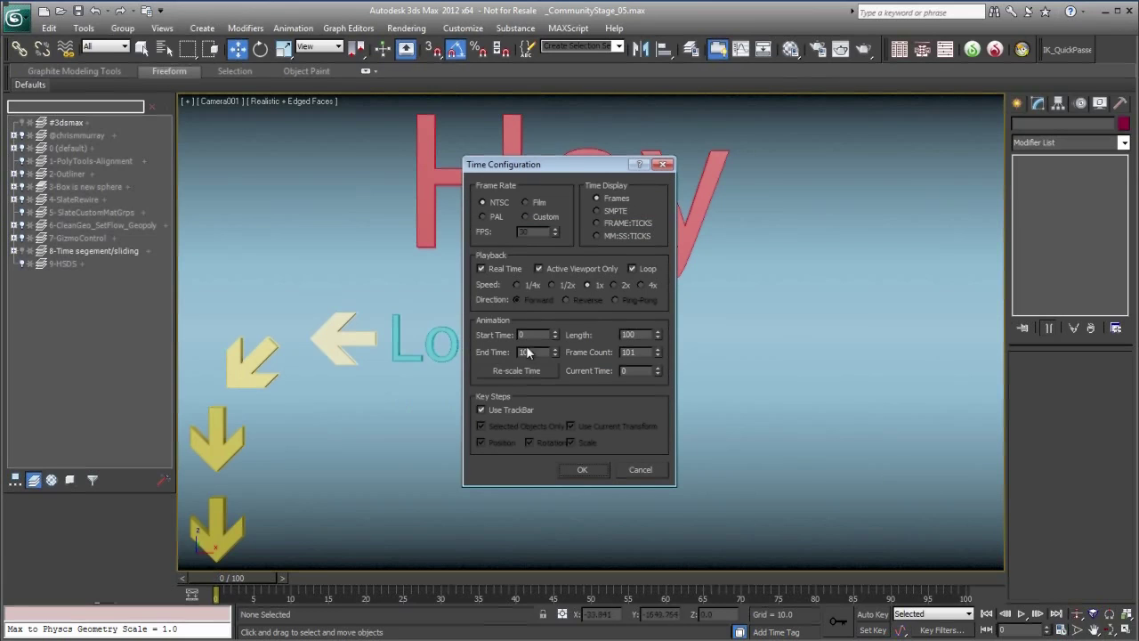
pyautogui.click(663, 166)
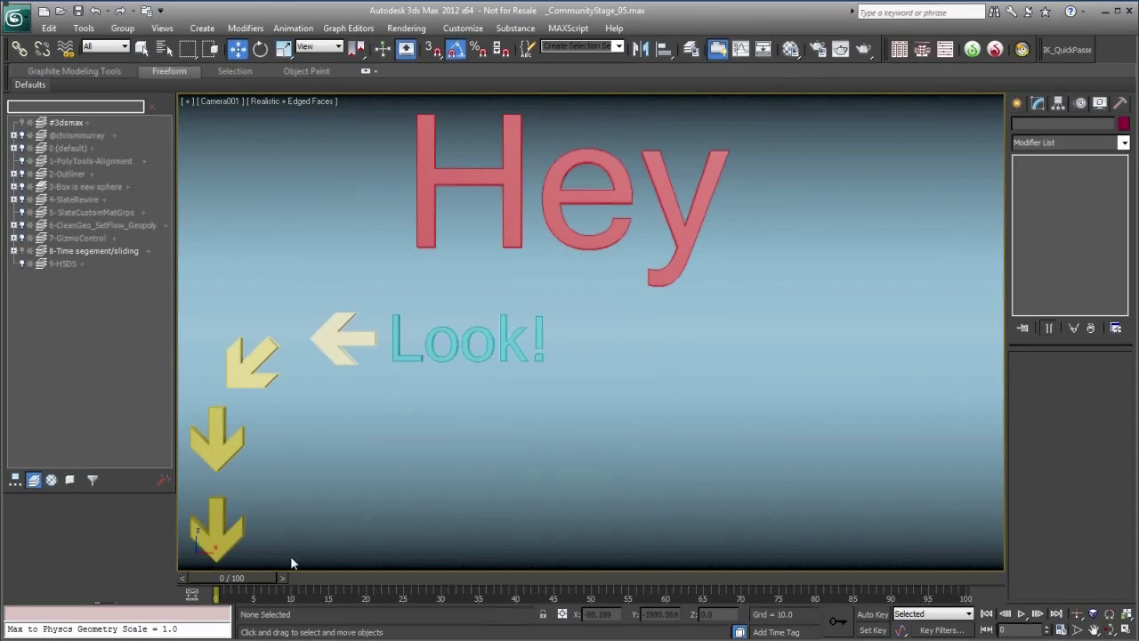
pyautogui.moveTo(217, 578); pyautogui.dragTo(514, 595)
pyautogui.press('w')
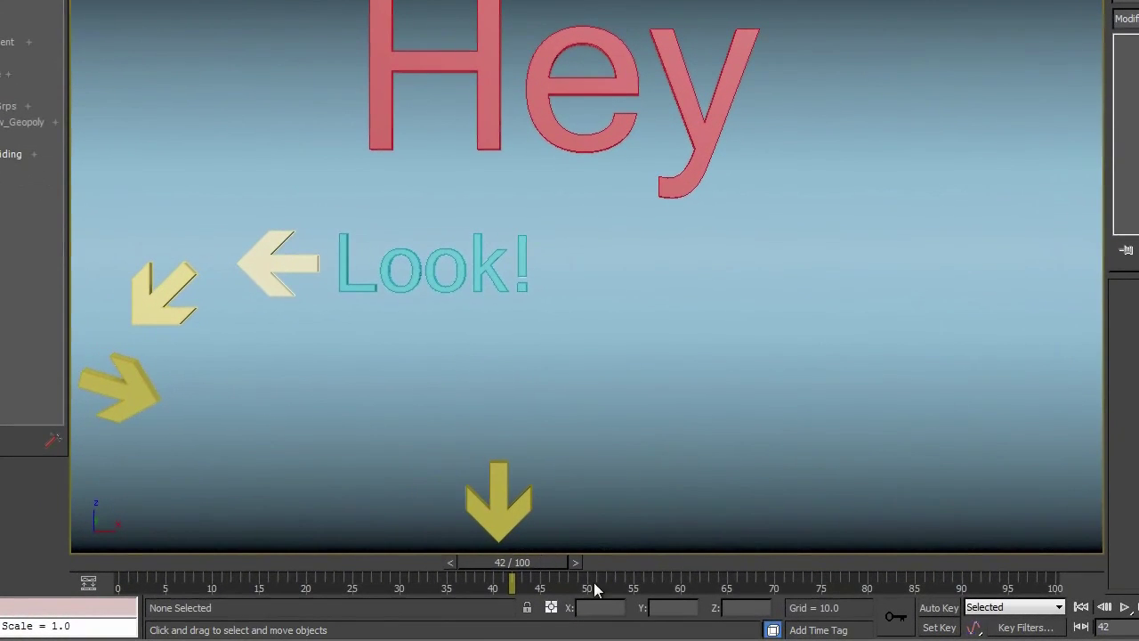
# Slide the active time segment along the track bar, adjust its start and end frames interactively, and return the time slider to frame 0.
pyautogui.moveTo(594, 589)
pyautogui.keyDown('ctrl'); pyautogui.keyDown('alt'); pyautogui.mouseDown(button='middle')
pyautogui.moveTo(593, 579)
pyautogui.moveTo(264, 581)
pyautogui.moveTo(808, 584)
pyautogui.moveTo(490, 582)
pyautogui.moveTo(856, 598)
pyautogui.moveTo(779, 612)
pyautogui.moveTo(490, 605)
pyautogui.moveTo(834, 608)
pyautogui.moveTo(538, 606)
pyautogui.moveTo(761, 605)
pyautogui.moveTo(596, 605)
pyautogui.mouseUp(button='middle'); pyautogui.keyUp('alt'); pyautogui.keyUp('ctrl')
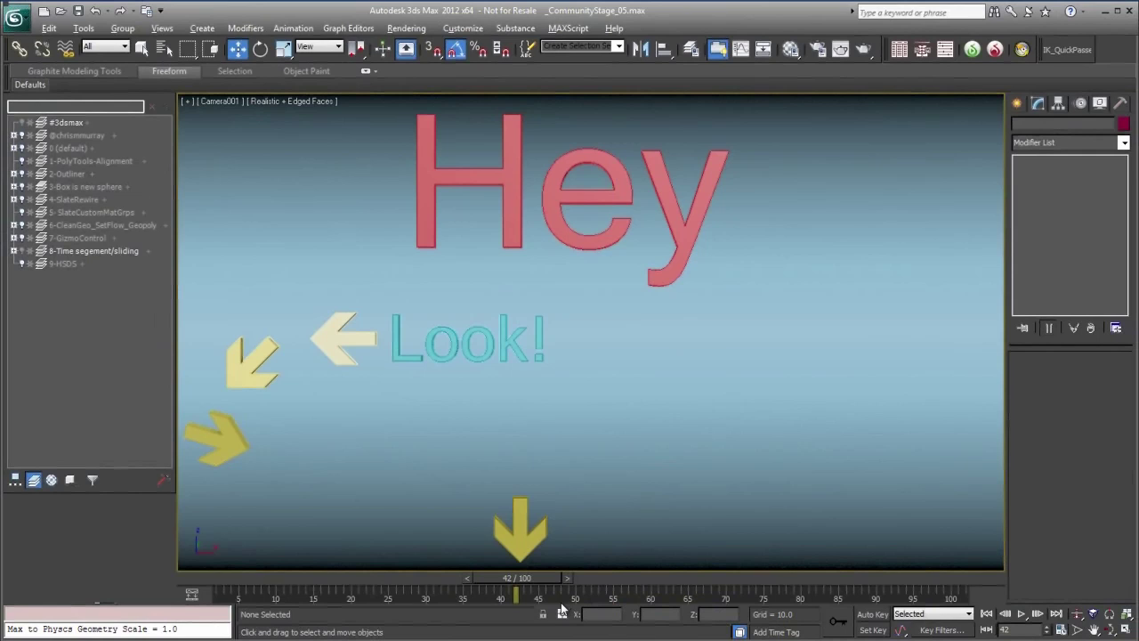
pyautogui.keyDown('ctrl'); pyautogui.keyDown('alt'); pyautogui.moveTo(572, 602); pyautogui.dragTo(886, 603, button='right'); pyautogui.keyUp('alt'); pyautogui.keyUp('ctrl')
pyautogui.keyDown('ctrl'); pyautogui.keyDown('alt'); pyautogui.moveTo(886, 603); pyautogui.dragTo(574, 580); pyautogui.keyUp('alt'); pyautogui.keyUp('ctrl')
pyautogui.press('w')
pyautogui.keyDown('ctrl'); pyautogui.keyDown('alt'); pyautogui.moveTo(845, 600); pyautogui.dragTo(629, 612); pyautogui.keyUp('alt'); pyautogui.keyUp('ctrl')
pyautogui.keyDown('ctrl'); pyautogui.keyDown('alt'); pyautogui.moveTo(825, 608); pyautogui.dragTo(587, 600, button='right'); pyautogui.keyUp('alt'); pyautogui.keyUp('ctrl')
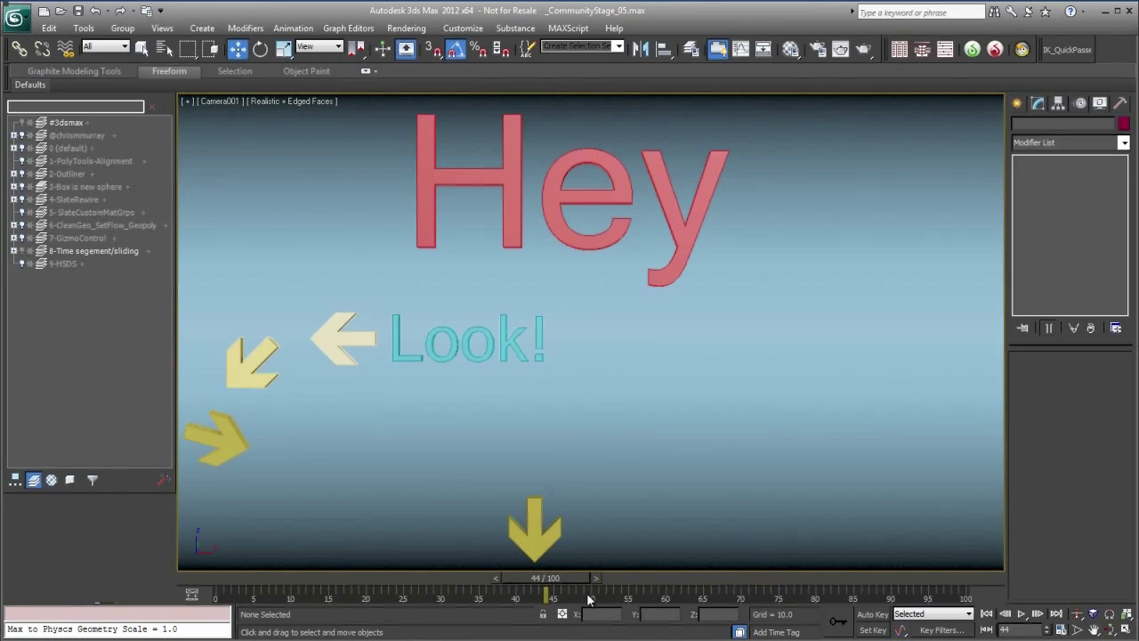
pyautogui.moveTo(576, 582); pyautogui.dragTo(163, 546)
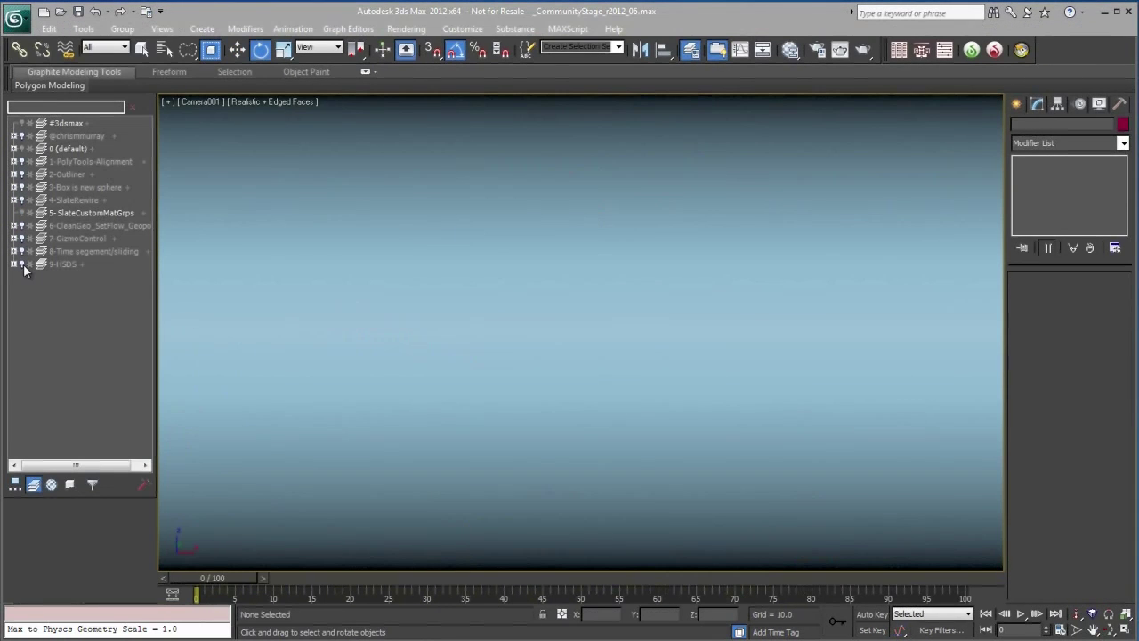
# Show the 9-HSDS layer and add an HSDS modifier to the low-poly hand.
pyautogui.click(22, 265)
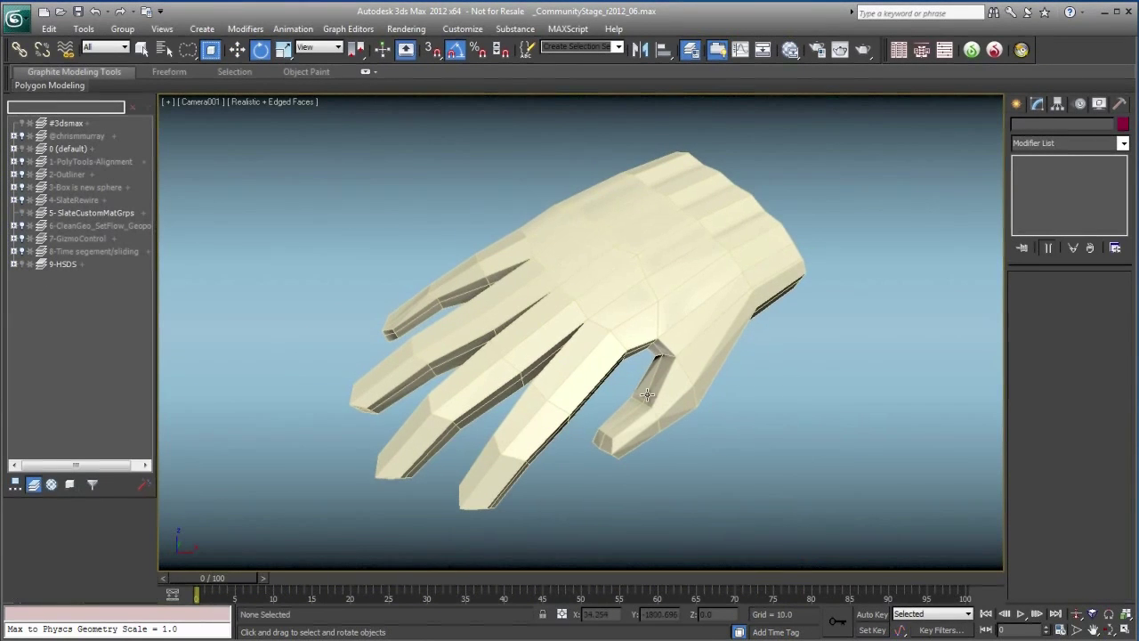
pyautogui.click(625, 338)
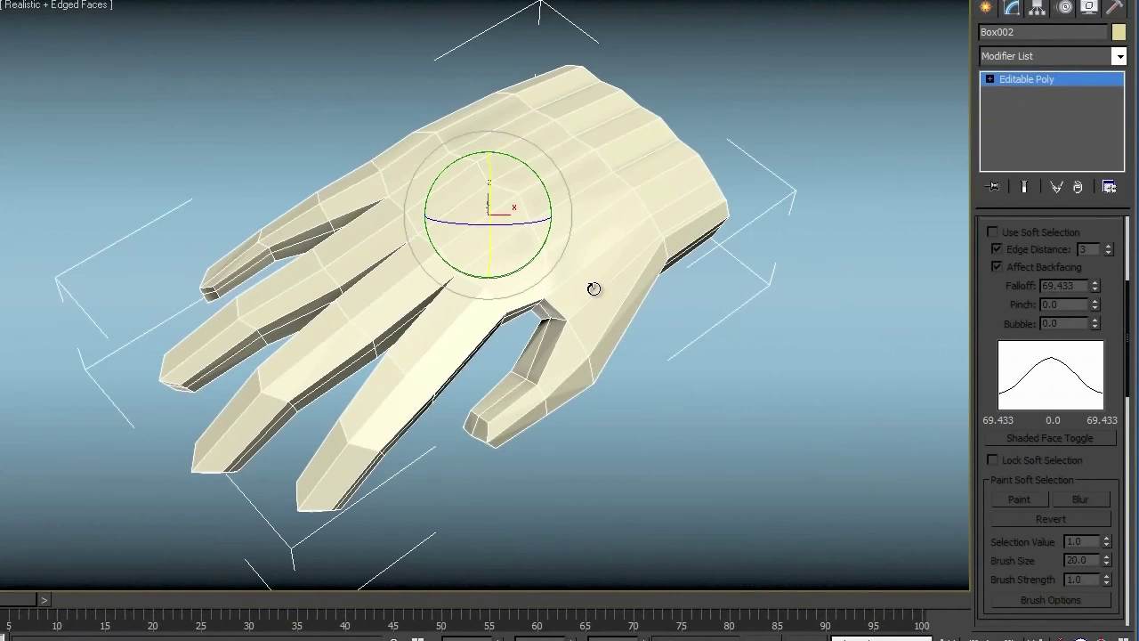
pyautogui.click(1117, 56)
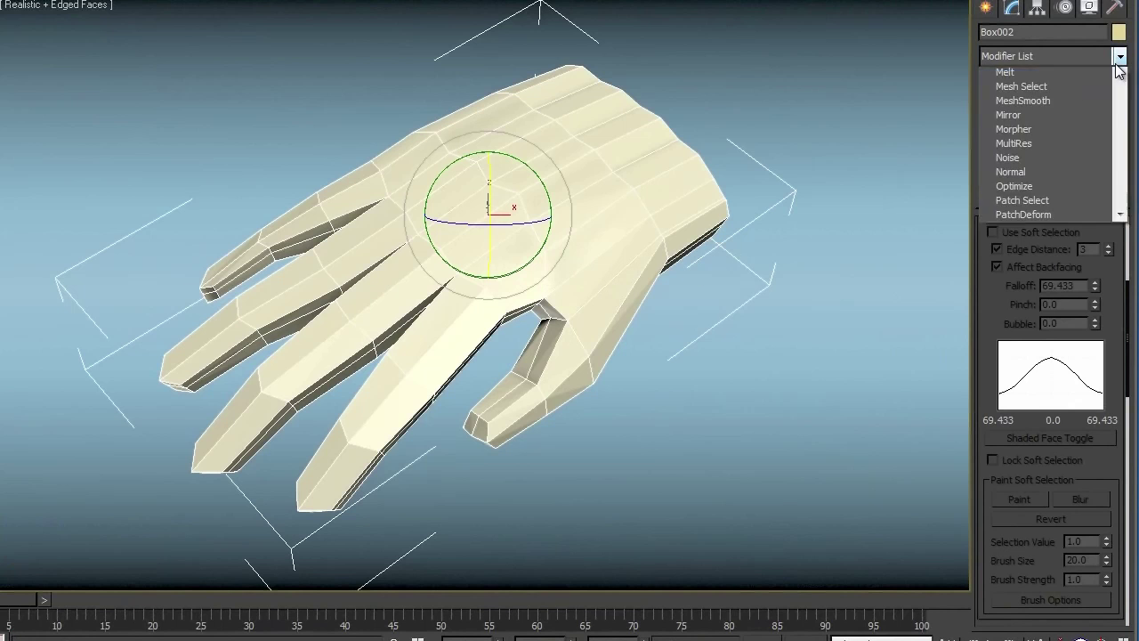
pyautogui.scroll(-15, 1108, 552)
pyautogui.scroll(10, 1107, 552)
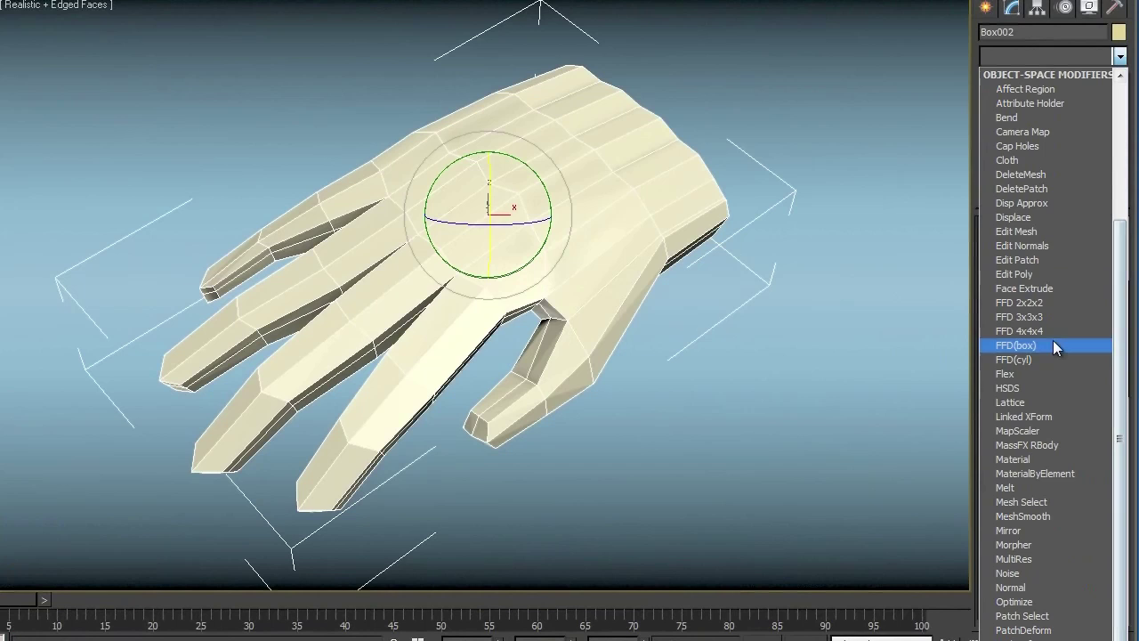
pyautogui.click(1044, 387)
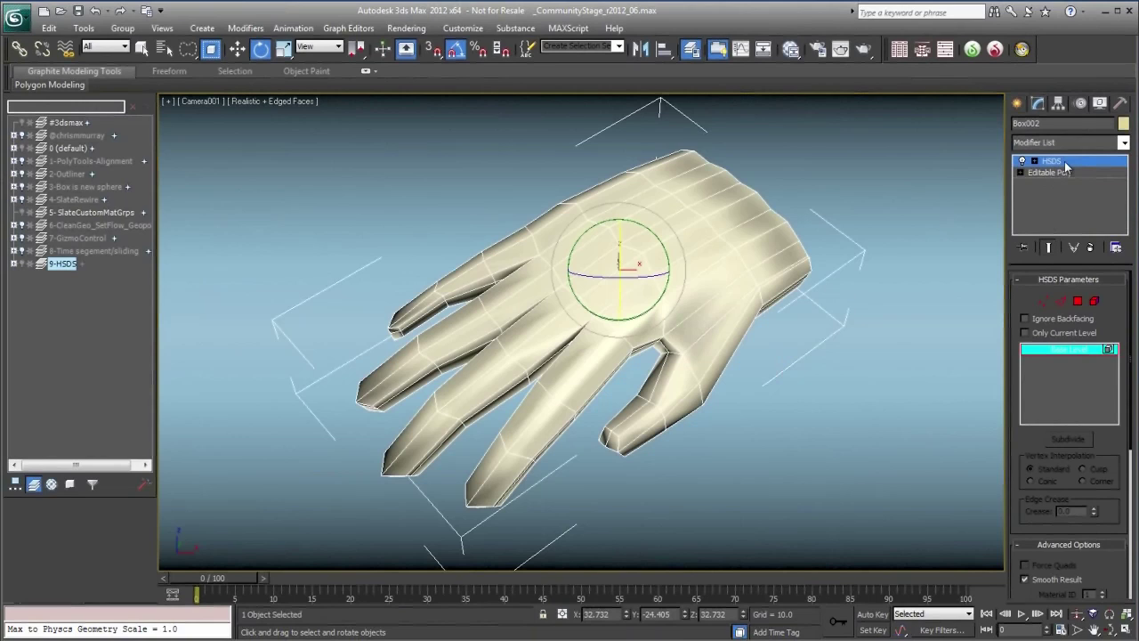
# Enter the HSDS modifier's polygon level and show the hand in a perspective view with Shaded display.
pyautogui.click(1077, 301)
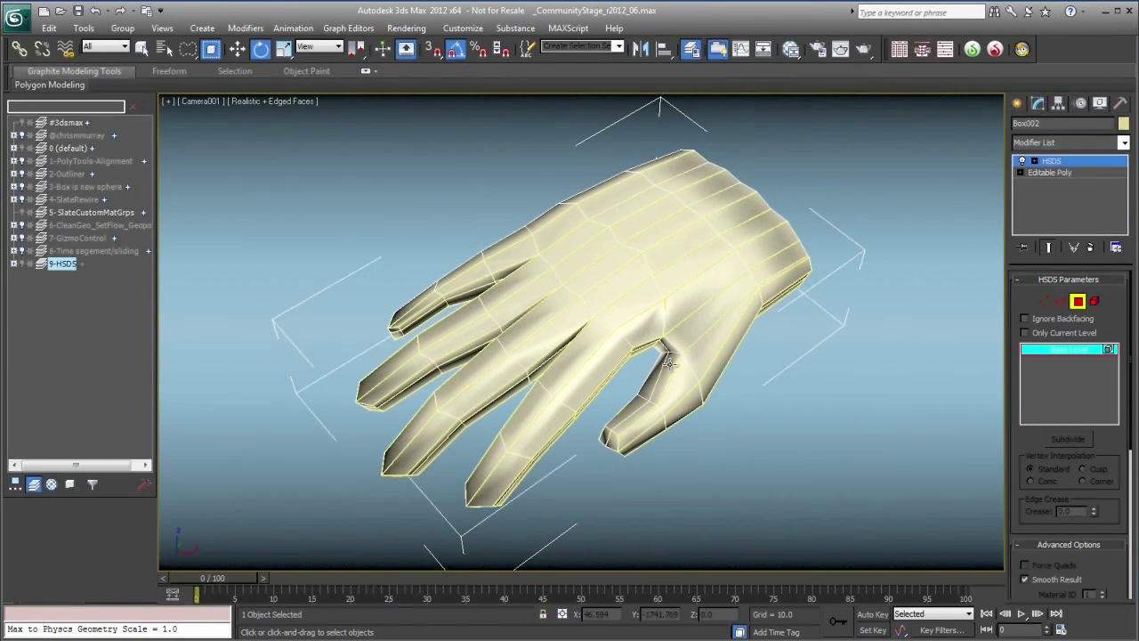
pyautogui.press('p')
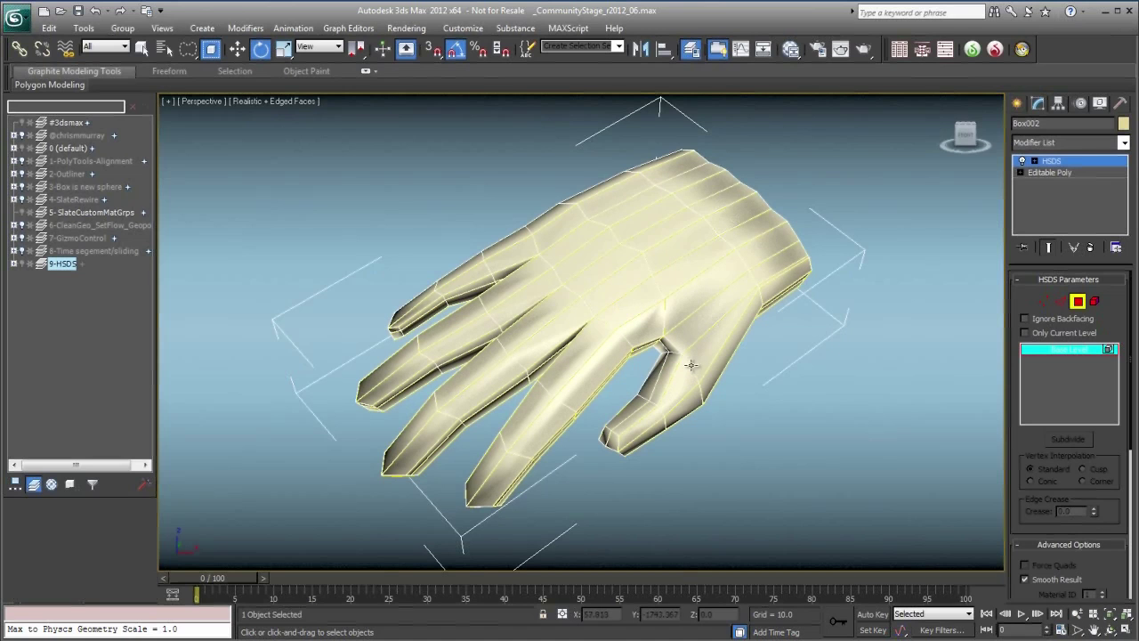
pyautogui.keyDown('alt'); pyautogui.moveTo(674, 376); pyautogui.dragTo(678, 351, button='middle'); pyautogui.keyUp('alt')
pyautogui.scroll(6, 678, 350)
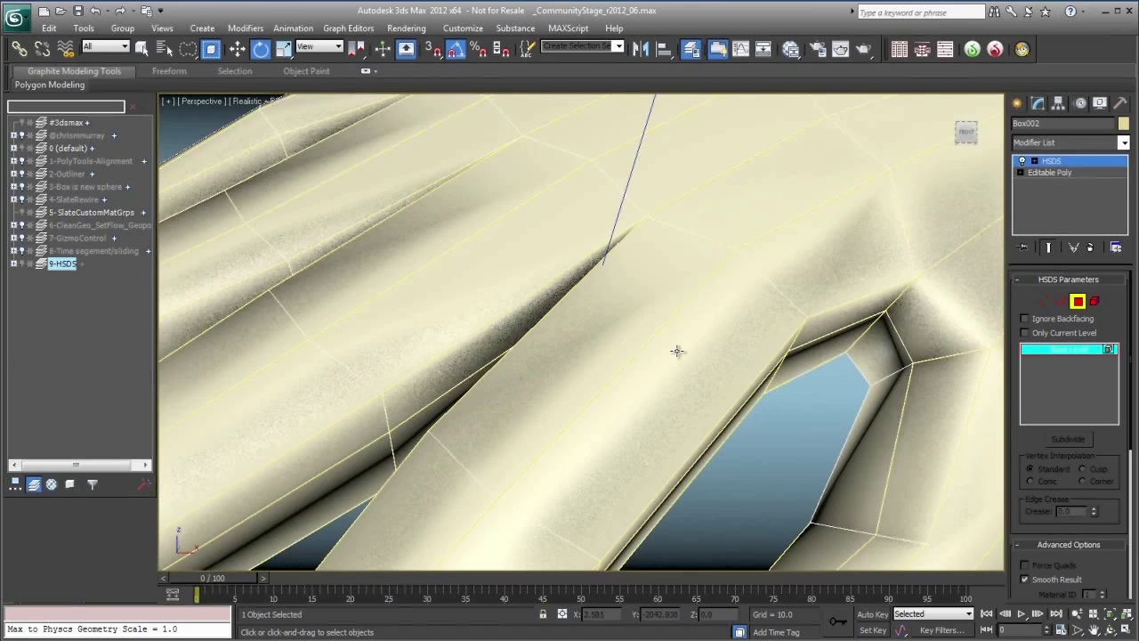
pyautogui.scroll(-6, 738, 285)
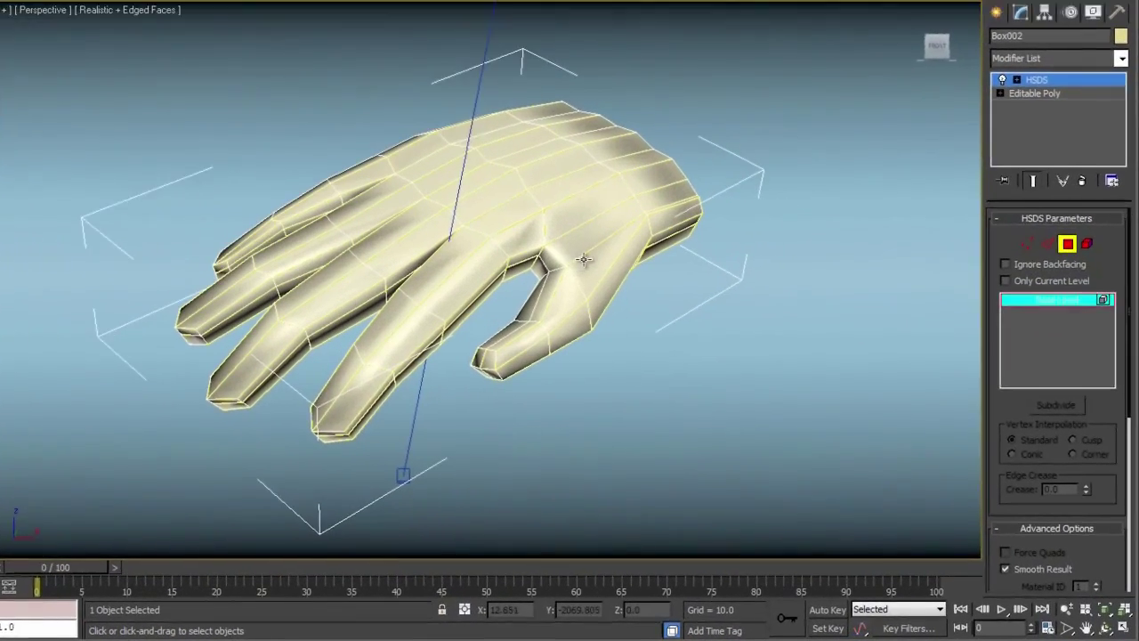
pyautogui.keyDown('alt'); pyautogui.moveTo(667, 316); pyautogui.dragTo(621, 301, button='middle'); pyautogui.keyUp('alt')
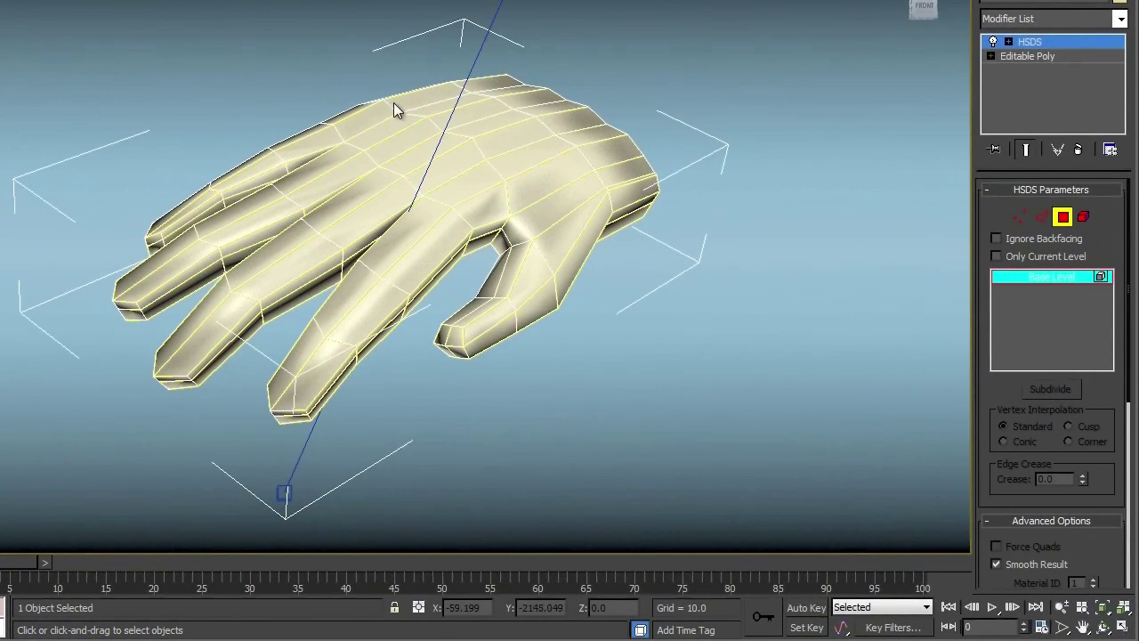
pyautogui.click(84, 1)
pyautogui.click(112, 7)
# Select the polygons in the webbing between the thumb and index finger.
pyautogui.moveTo(486, 171)
pyautogui.mouseDown(button='middle')
pyautogui.moveTo(478, 154)
pyautogui.moveTo(472, 176)
pyautogui.mouseUp(button='middle')
pyautogui.scroll(5, 477, 158)
pyautogui.click(521, 189)
pyautogui.keyDown('ctrl'); pyautogui.click(572, 175); pyautogui.keyUp('ctrl')
pyautogui.keyDown('ctrl'); pyautogui.click(496, 128); pyautogui.keyUp('ctrl')
pyautogui.keyDown('ctrl'); pyautogui.click(477, 182); pyautogui.keyUp('ctrl')
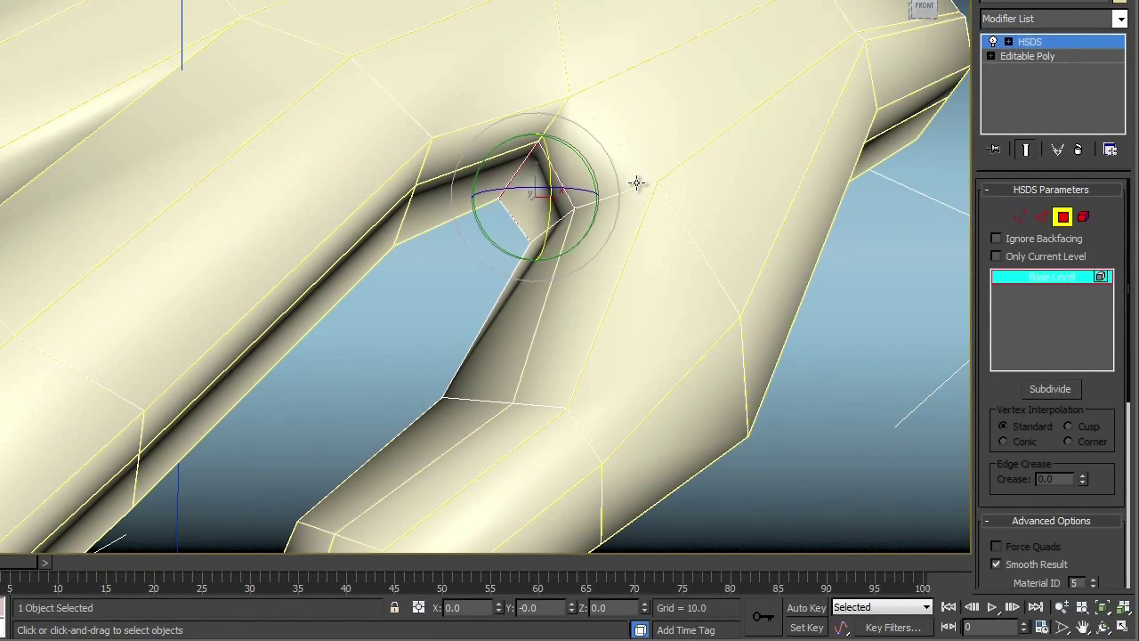
pyautogui.scroll(-5, 559, 240)
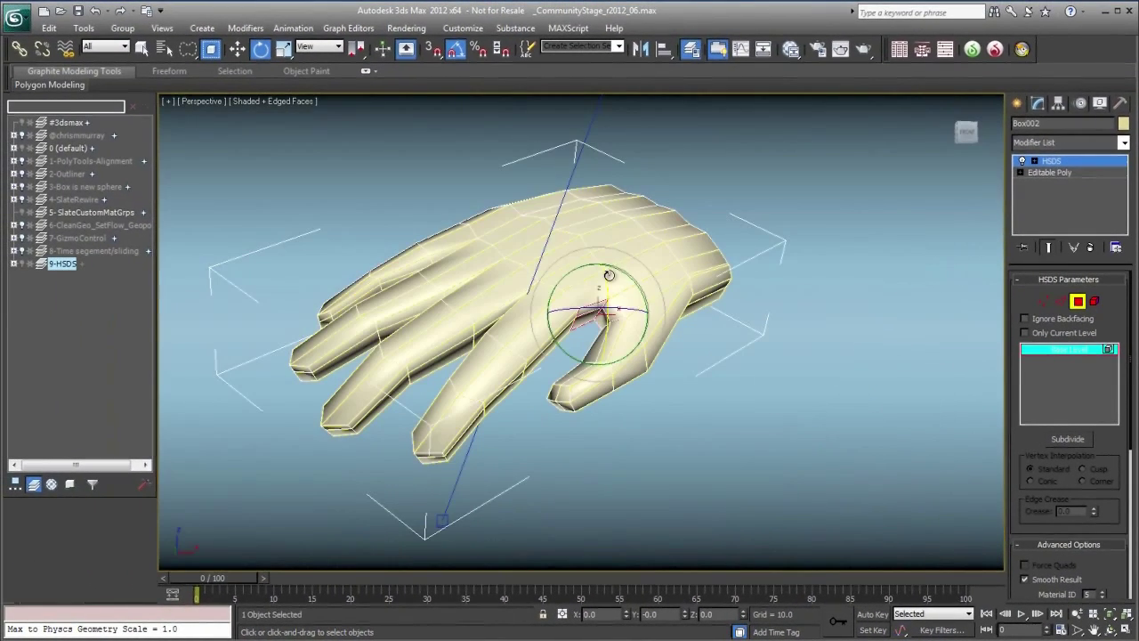
# Add the tip polygons of the thumb and all four fingers to the selection.
pyautogui.keyDown('alt'); pyautogui.moveTo(549, 422); pyautogui.dragTo(558, 399, button='middle'); pyautogui.keyUp('alt')
pyautogui.keyDown('ctrl'); pyautogui.click(558, 392); pyautogui.keyUp('ctrl')
pyautogui.keyDown('ctrl'); pyautogui.click(560, 392); pyautogui.keyUp('ctrl')
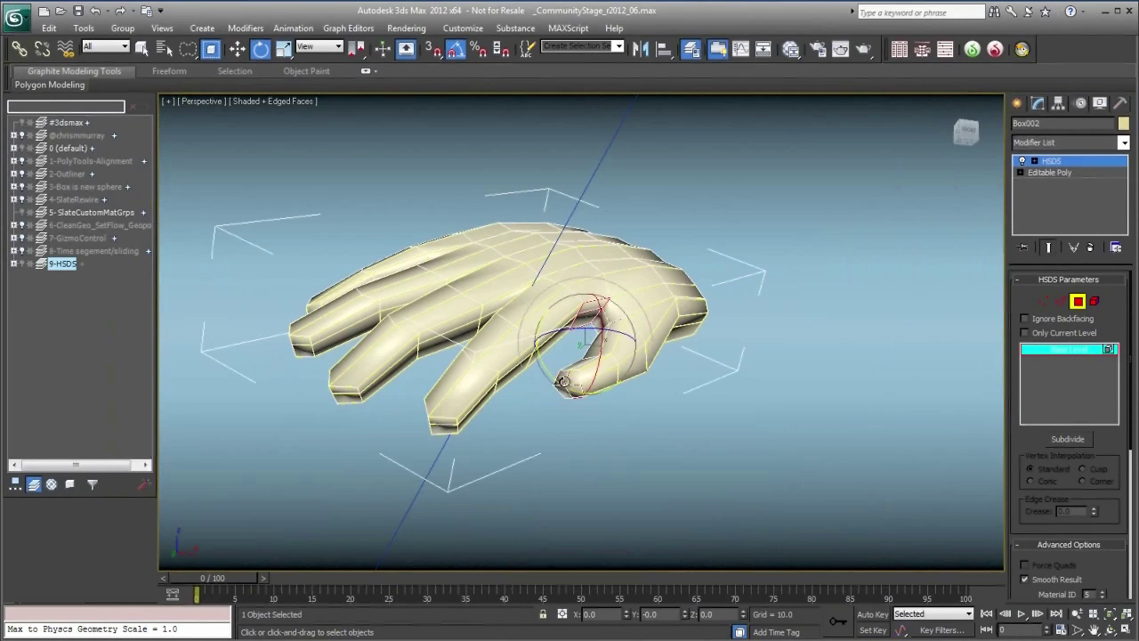
pyautogui.keyDown('ctrl'); pyautogui.click(454, 431); pyautogui.keyUp('ctrl')
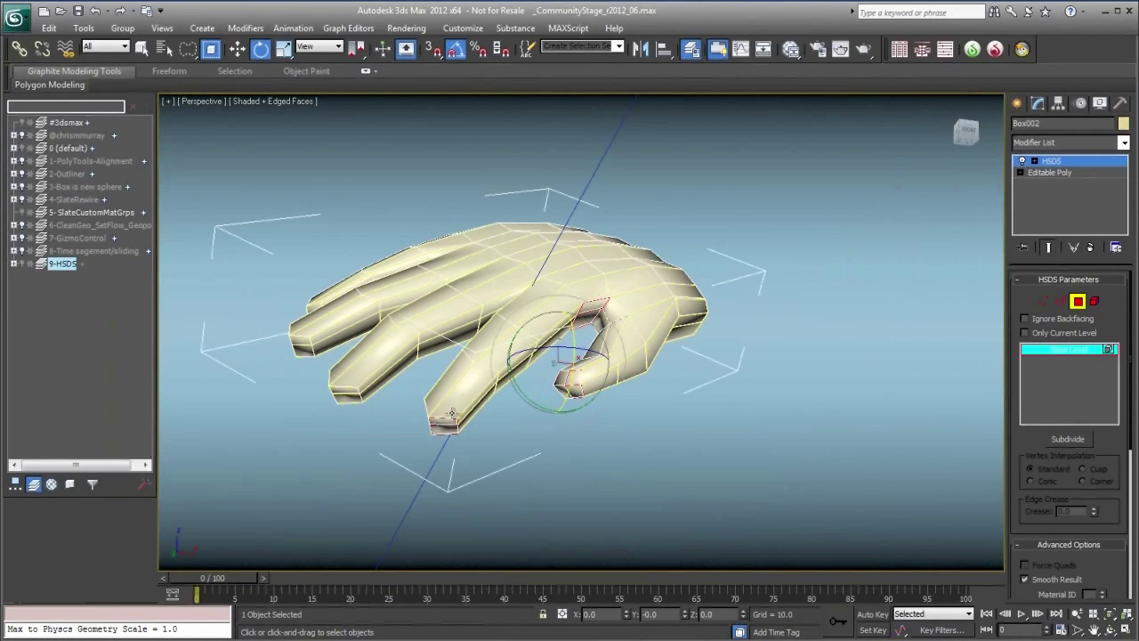
pyautogui.keyDown('alt'); pyautogui.moveTo(452, 427); pyautogui.dragTo(495, 405, button='middle'); pyautogui.keyUp('alt')
pyautogui.keyDown('ctrl'); pyautogui.click(469, 397); pyautogui.keyUp('ctrl')
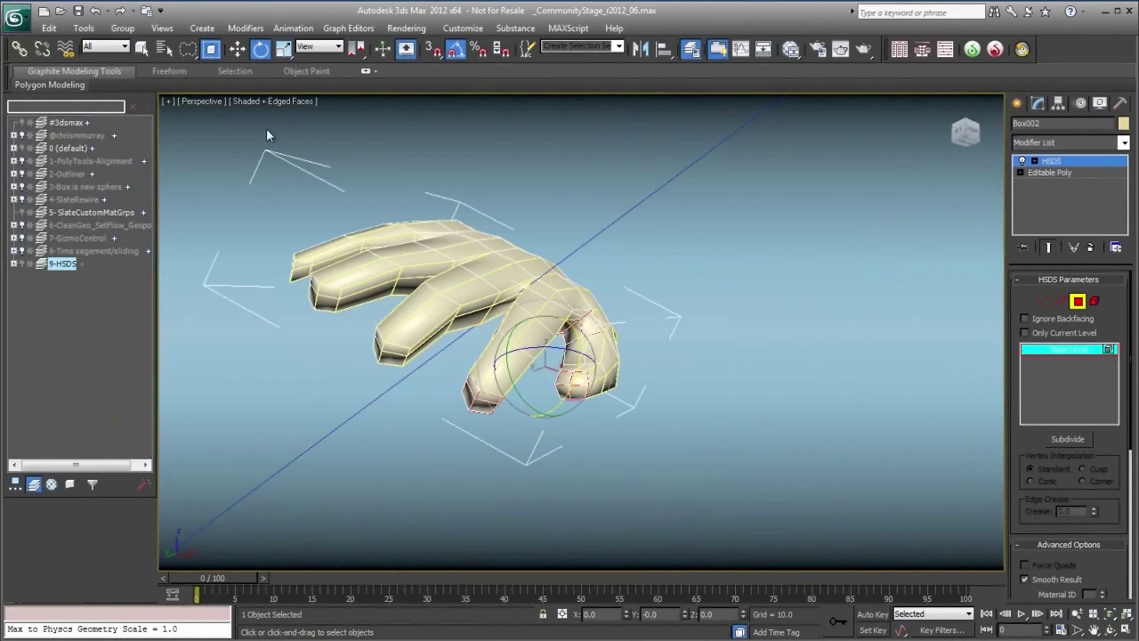
pyautogui.click(143, 50)
pyautogui.keyDown('ctrl'); pyautogui.click(394, 357); pyautogui.keyUp('ctrl')
pyautogui.keyDown('ctrl'); pyautogui.click(319, 301); pyautogui.keyUp('ctrl')
pyautogui.moveTo(319, 296)
pyautogui.keyDown('alt'); pyautogui.mouseDown(button='middle')
pyautogui.moveTo(331, 303)
pyautogui.moveTo(312, 276)
pyautogui.mouseUp(button='middle'); pyautogui.keyUp('alt')
pyautogui.keyDown('ctrl'); pyautogui.click(301, 239); pyautogui.keyUp('ctrl')
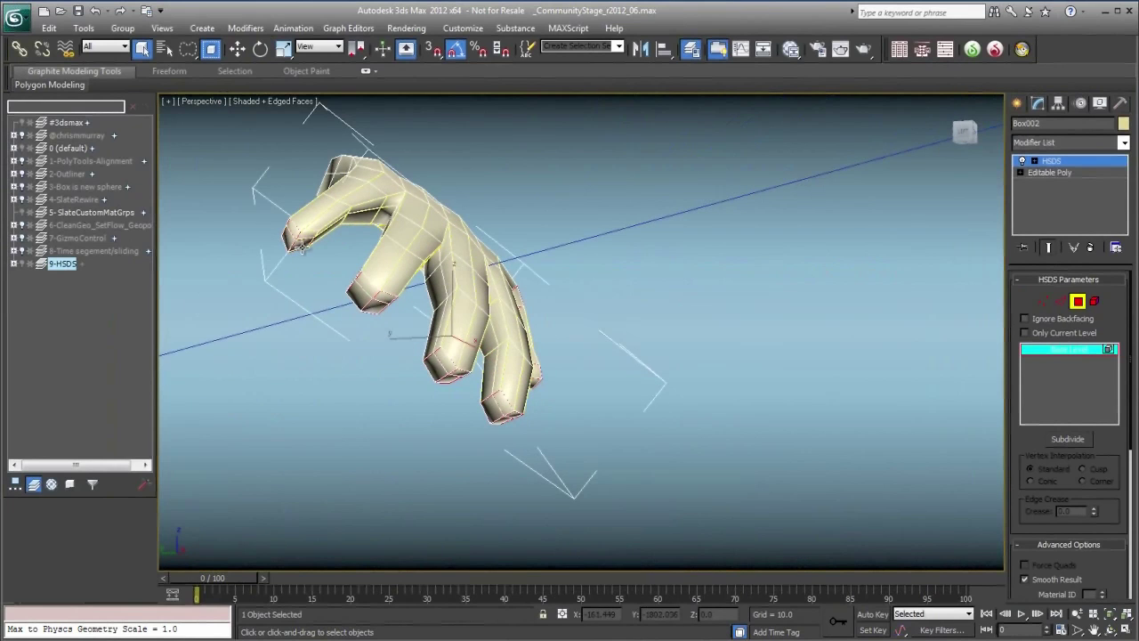
# Subdivide the selected fingertip and webbing polygons once, and compare the hand with the HSDS modifier off and on.
pyautogui.keyDown('alt'); pyautogui.moveTo(477, 304); pyautogui.dragTo(524, 252, button='middle'); pyautogui.keyUp('alt')
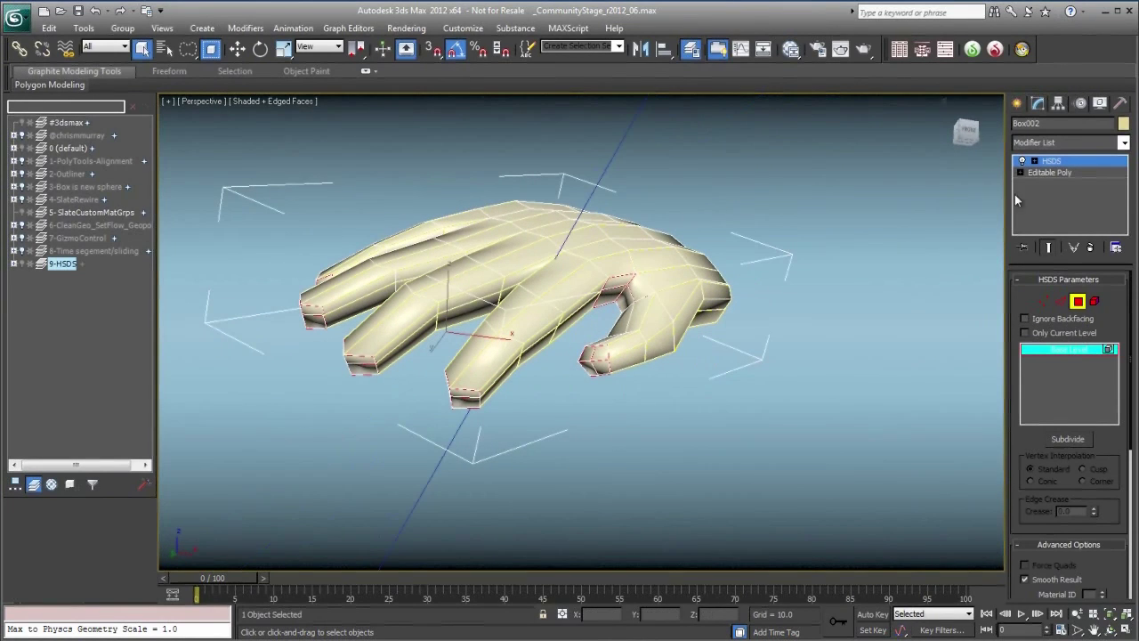
pyautogui.click(1068, 439)
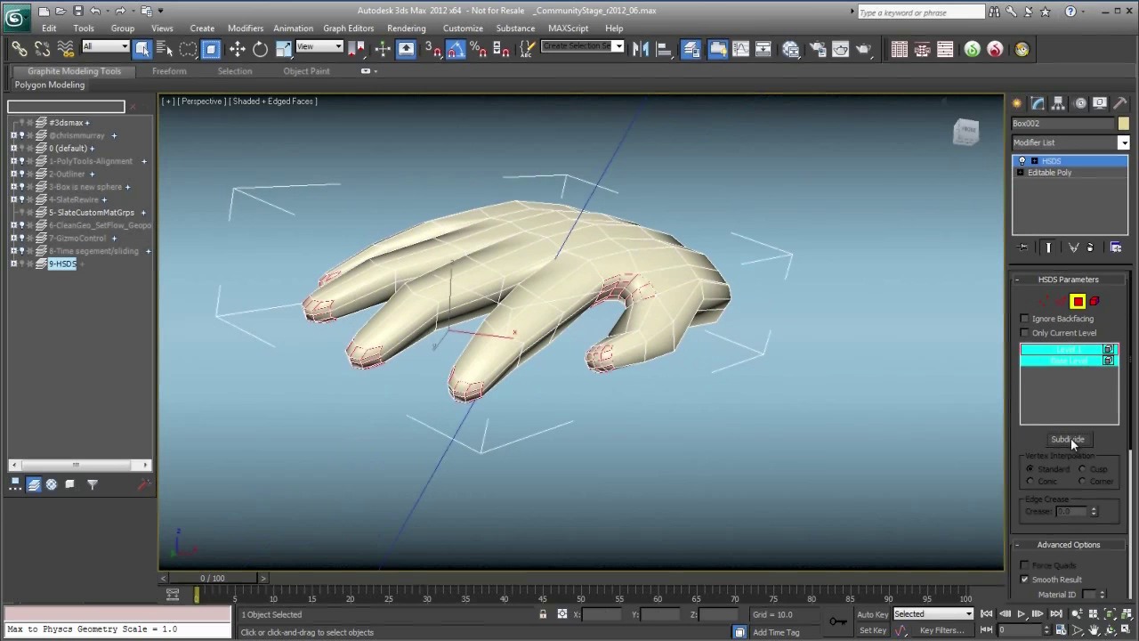
pyautogui.keyDown('alt'); pyautogui.moveTo(731, 384); pyautogui.dragTo(714, 349, button='middle'); pyautogui.keyUp('alt')
pyautogui.scroll(5, 719, 361)
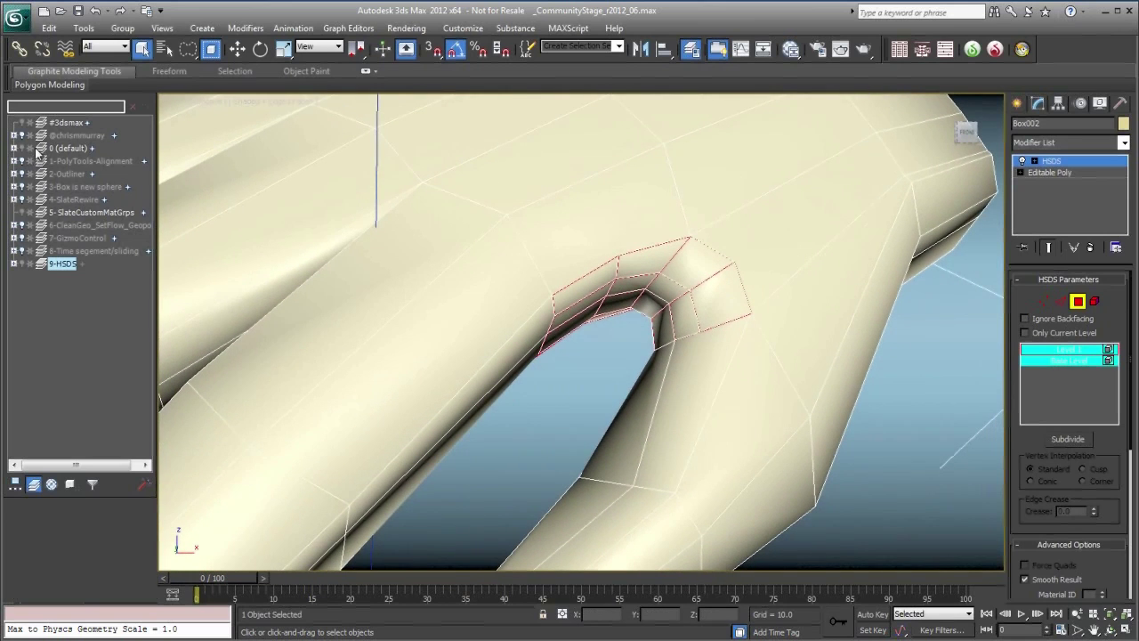
pyautogui.keyDown('alt'); pyautogui.moveTo(533, 273); pyautogui.dragTo(490, 271, button='middle'); pyautogui.keyUp('alt')
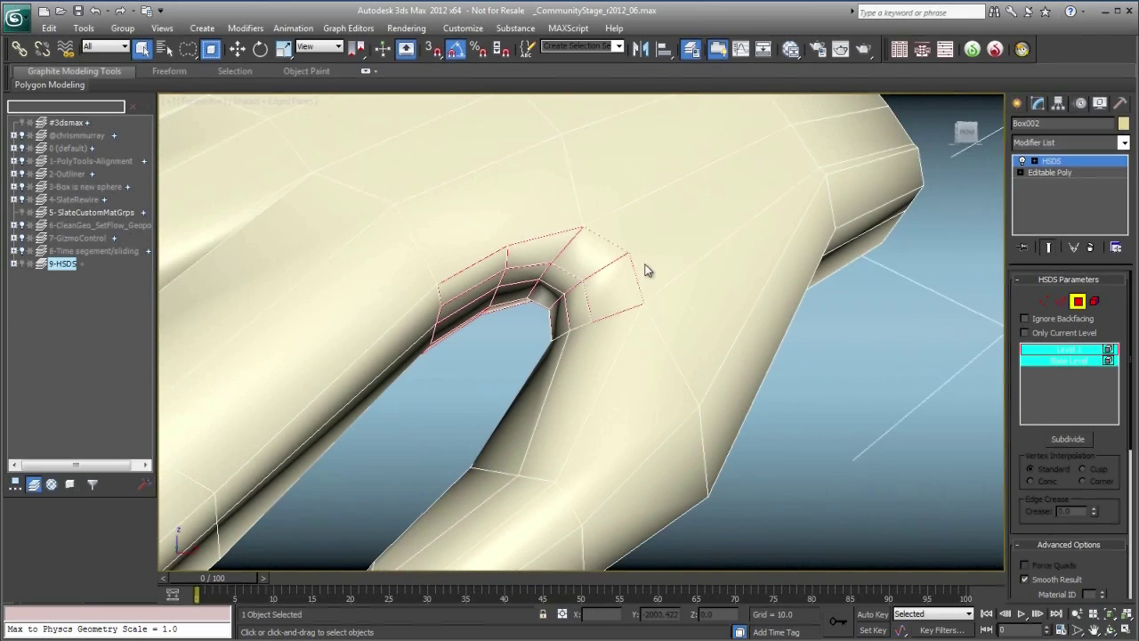
pyautogui.click(1022, 161)
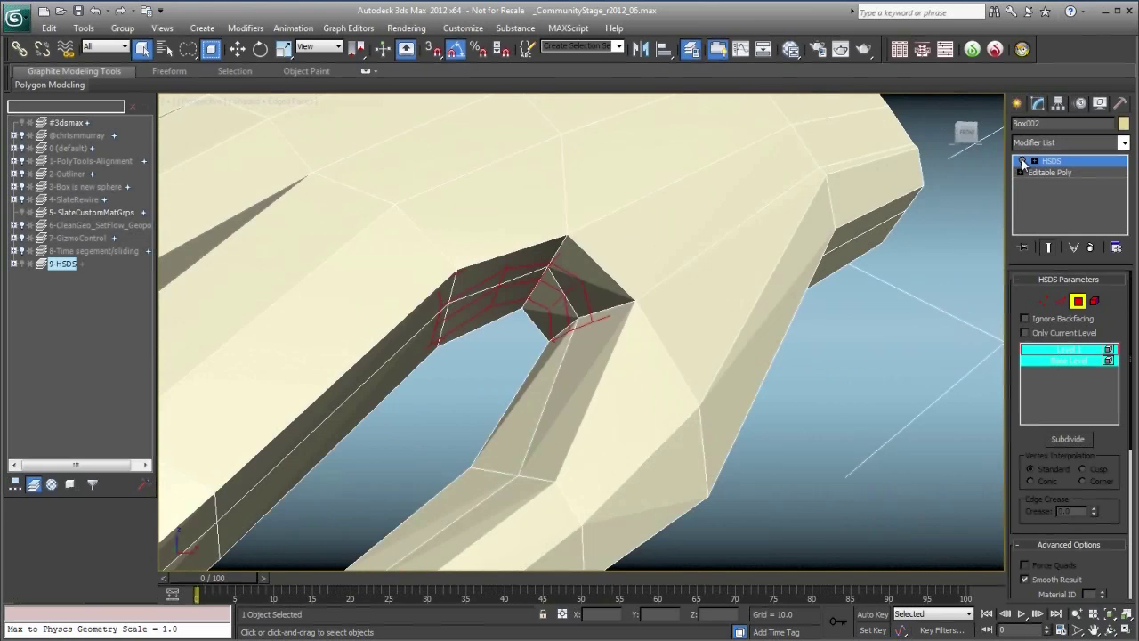
pyautogui.click(1022, 161)
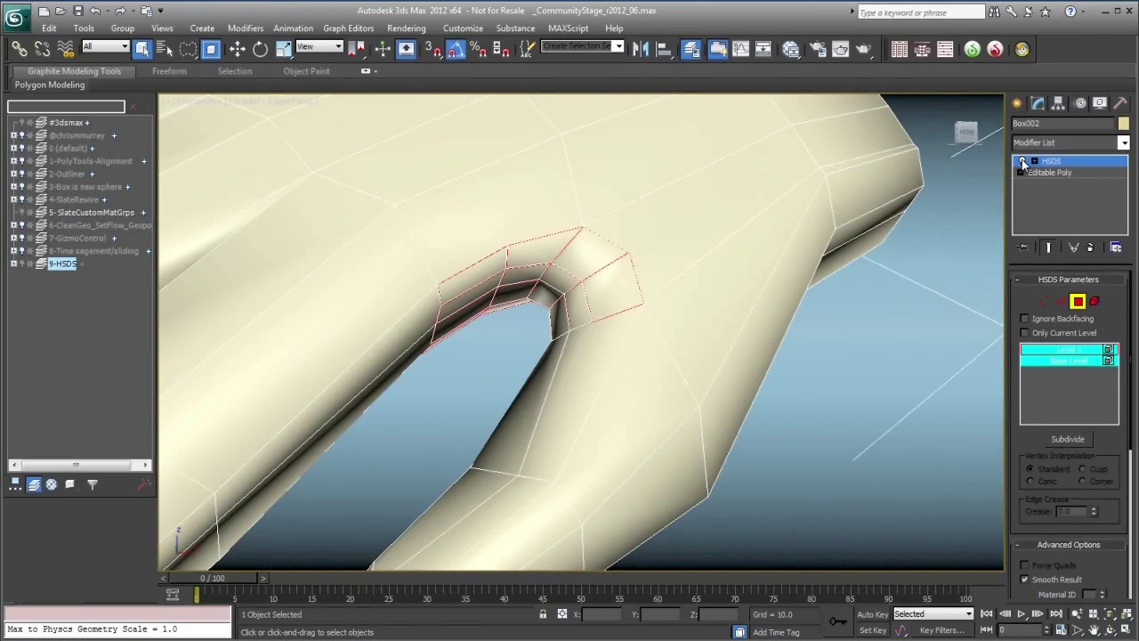
# Subdivide the selected fingertip and webbing polygons a second time.
pyautogui.scroll(-5, 734, 350)
pyautogui.keyDown('alt'); pyautogui.moveTo(734, 351); pyautogui.dragTo(675, 314, button='middle'); pyautogui.keyUp('alt')
pyautogui.click(1067, 439)
pyautogui.keyDown('alt'); pyautogui.moveTo(770, 395); pyautogui.dragTo(738, 363, button='middle'); pyautogui.keyUp('alt')
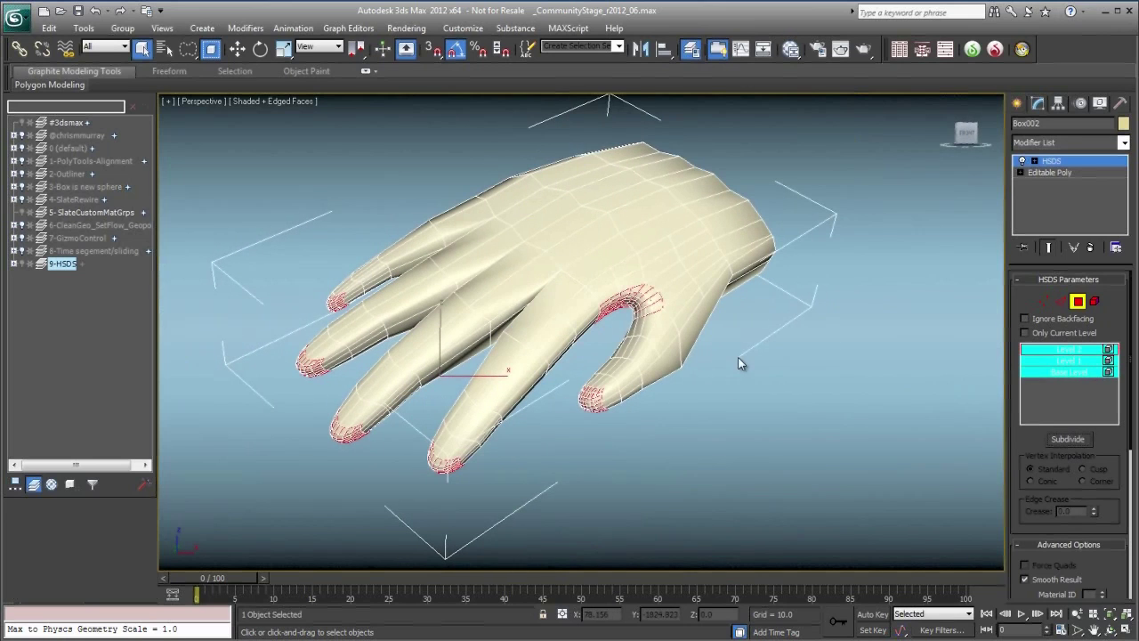
# Examine the locally refined fingertips and thumb webbing from close up and from several angles.
pyautogui.scroll(8, 440, 378)
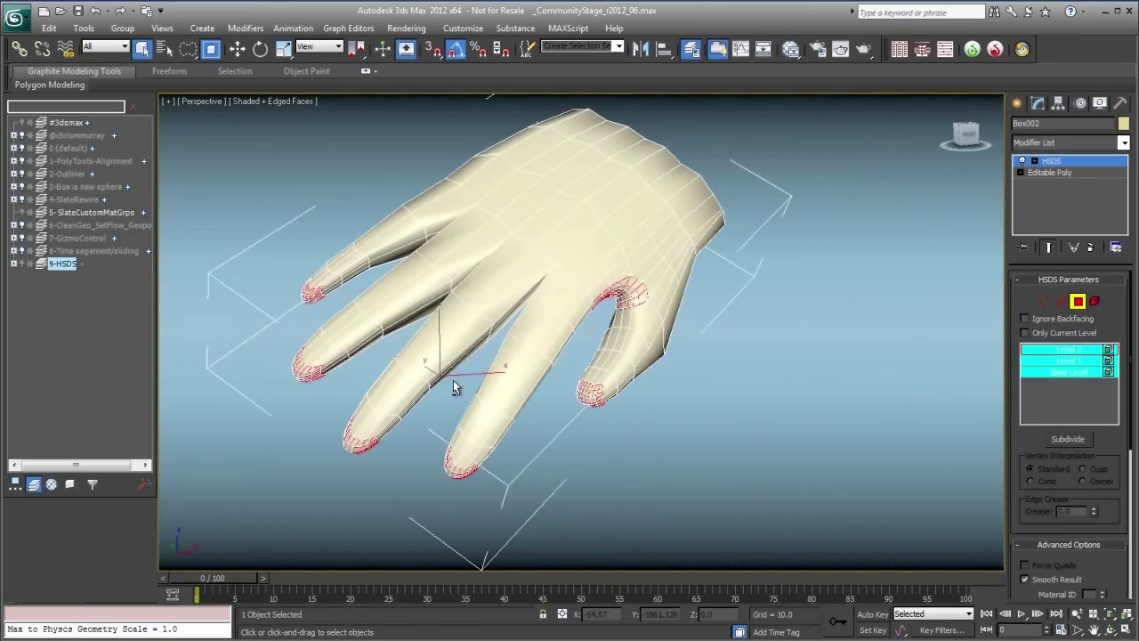
pyautogui.moveTo(449, 383); pyautogui.dragTo(539, 333, button='middle')
pyautogui.scroll(3, 609, 256)
pyautogui.moveTo(575, 275); pyautogui.dragTo(632, 293, button='middle')
pyautogui.moveTo(576, 224); pyautogui.dragTo(531, 257, button='middle')
pyautogui.scroll(-5, 570, 282)
pyautogui.keyDown('alt'); pyautogui.moveTo(590, 300); pyautogui.dragTo(644, 272, button='middle'); pyautogui.keyUp('alt')
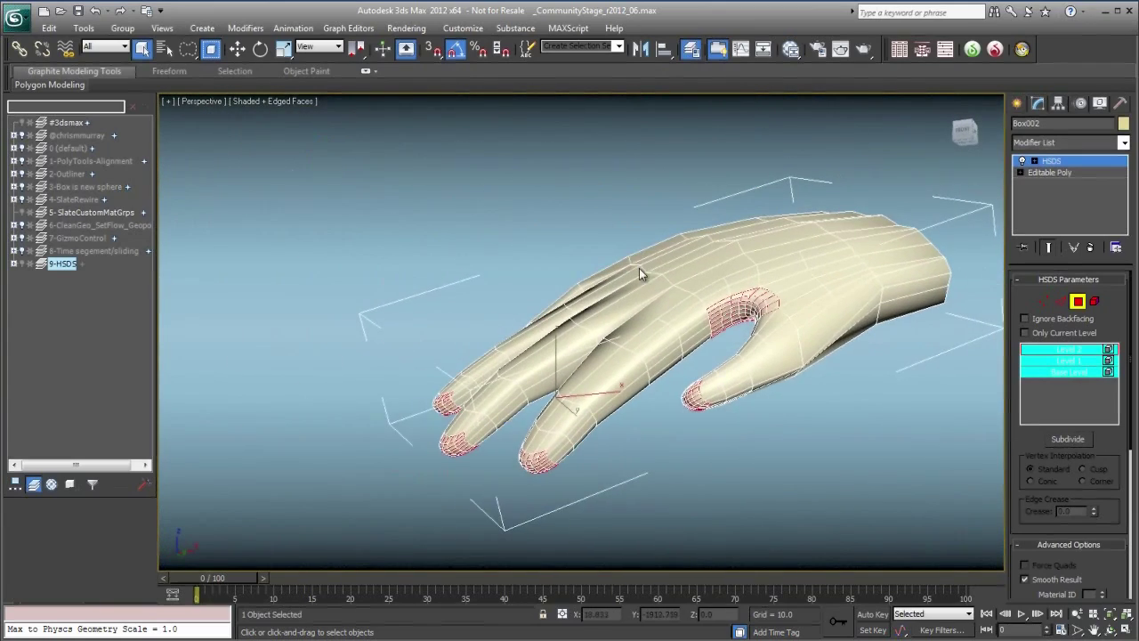
pyautogui.scroll(5, 605, 254)
pyautogui.scroll(-5, 614, 256)
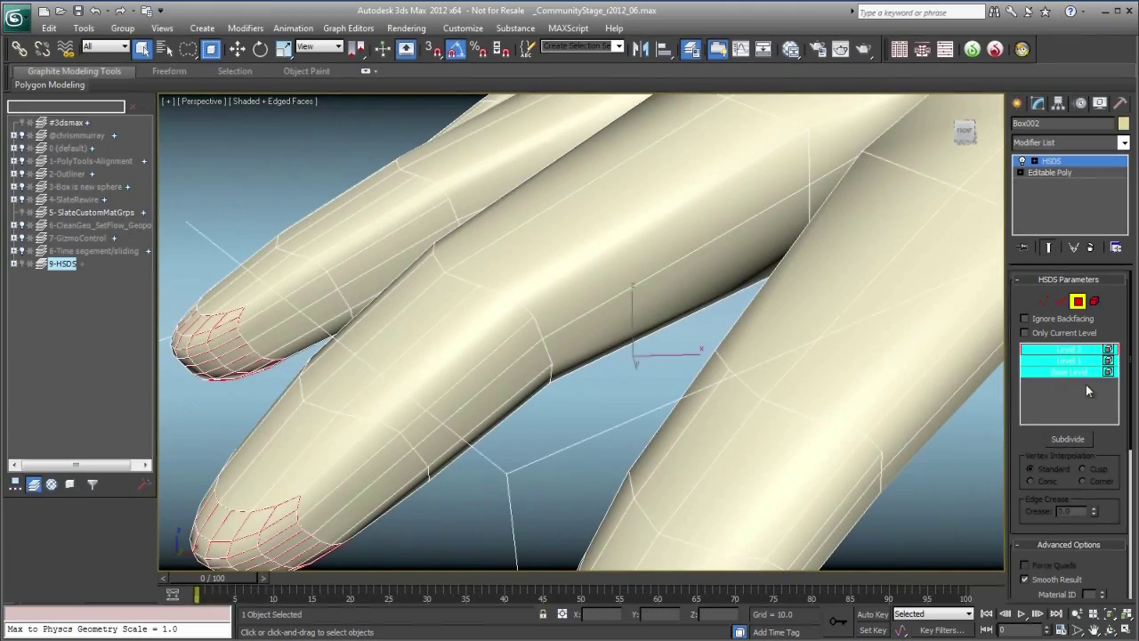
# Go through the HSDS Base Level, Level 1 and Level 2, return to Base Level, and inspect the fingertip's control cage.
pyautogui.click(1085, 372)
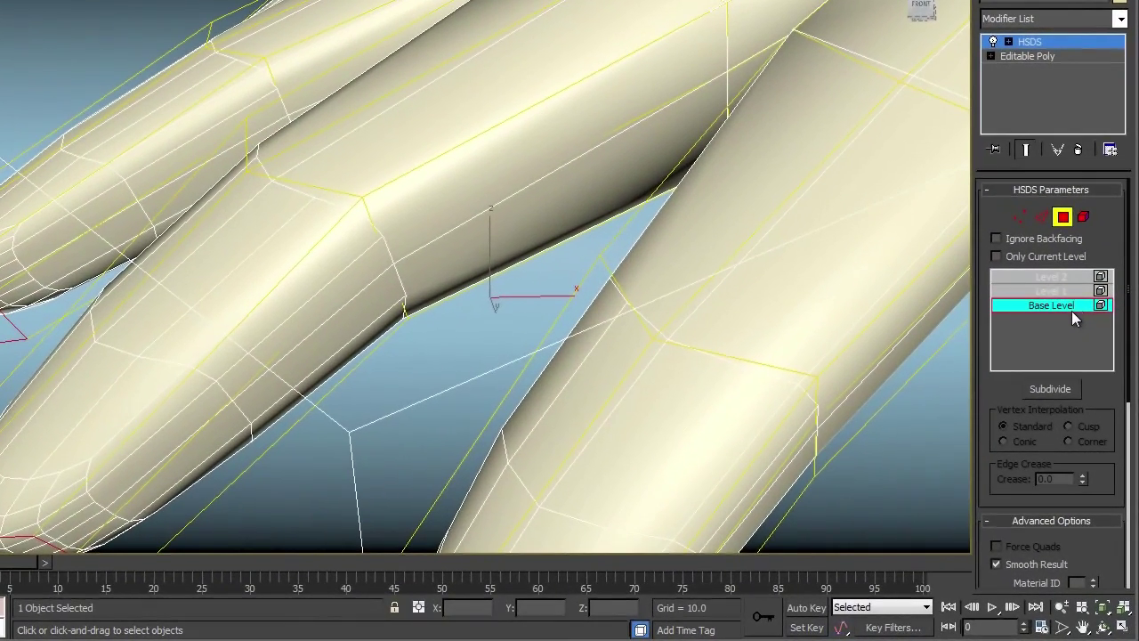
pyautogui.click(1077, 292)
pyautogui.click(1077, 280)
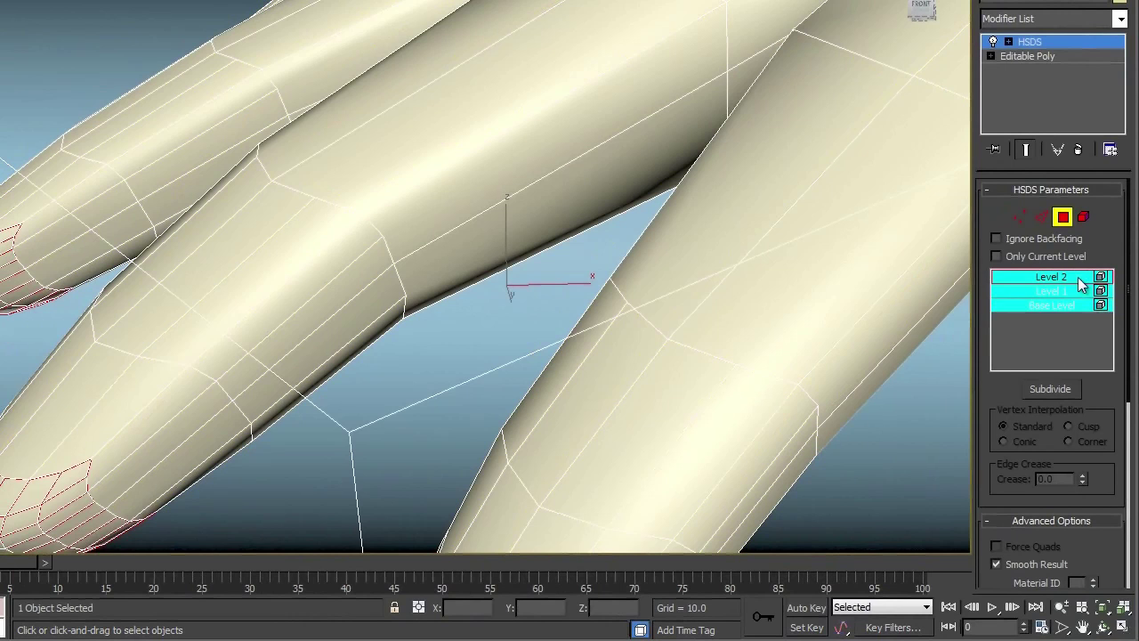
pyautogui.click(1077, 295)
pyautogui.click(1068, 307)
pyautogui.scroll(4, 748, 250)
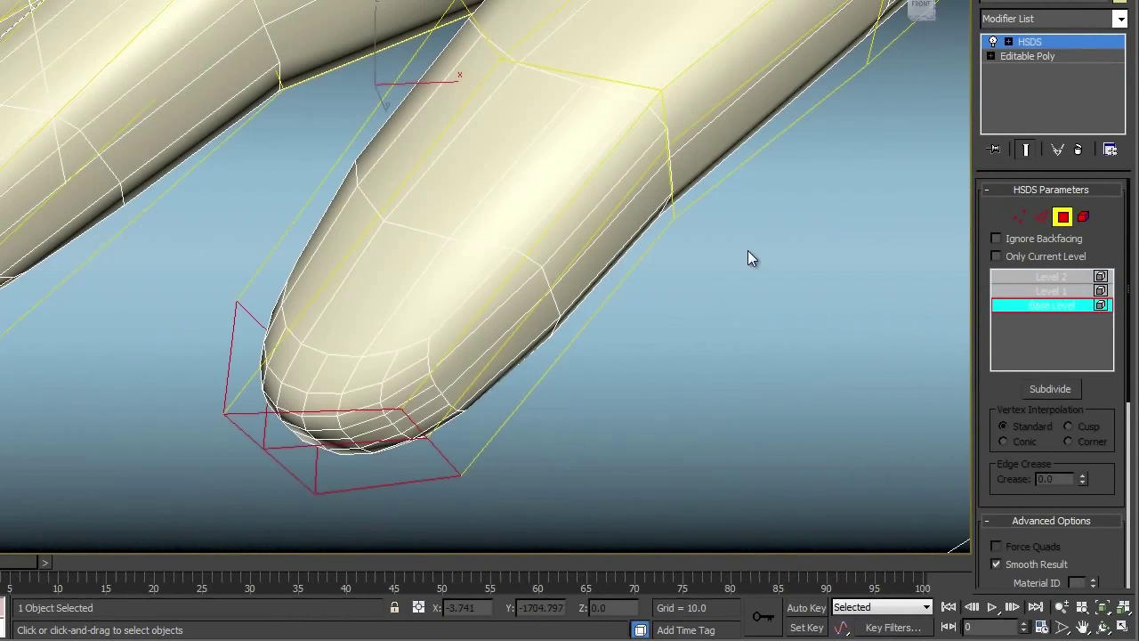
pyautogui.moveTo(693, 221)
pyautogui.keyDown('alt'); pyautogui.mouseDown(button='middle')
pyautogui.moveTo(711, 230)
pyautogui.moveTo(697, 233)
pyautogui.mouseUp(button='middle'); pyautogui.keyUp('alt')
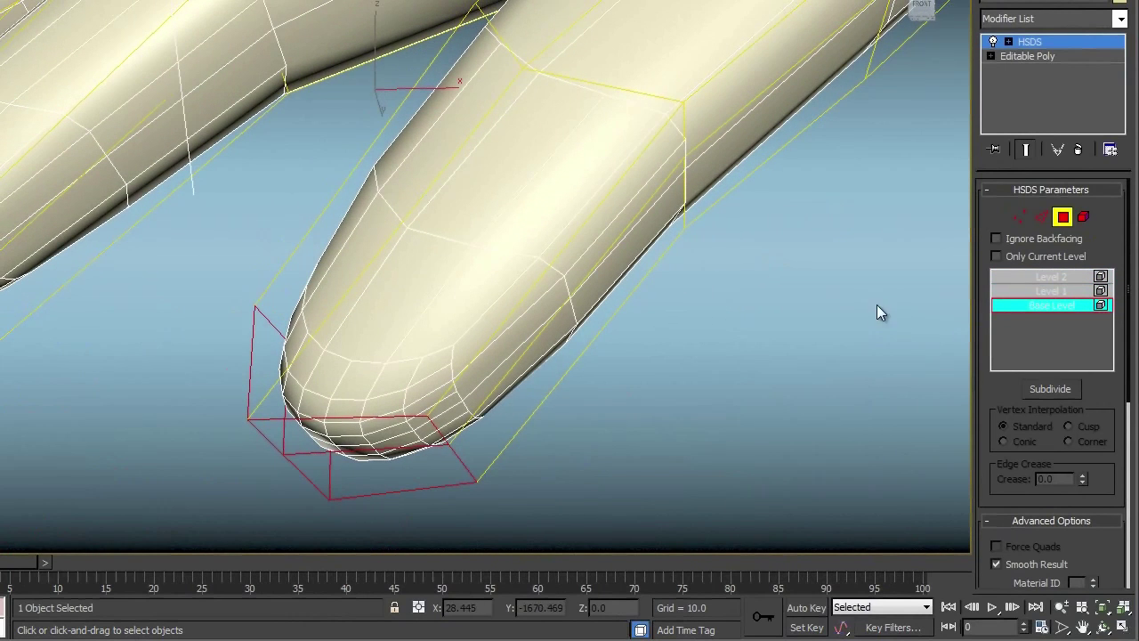
# Look at the Adaptive Subdivision settings, close them without changes, and view the whole hand again.
pyautogui.scroll(-5, 984, 293)
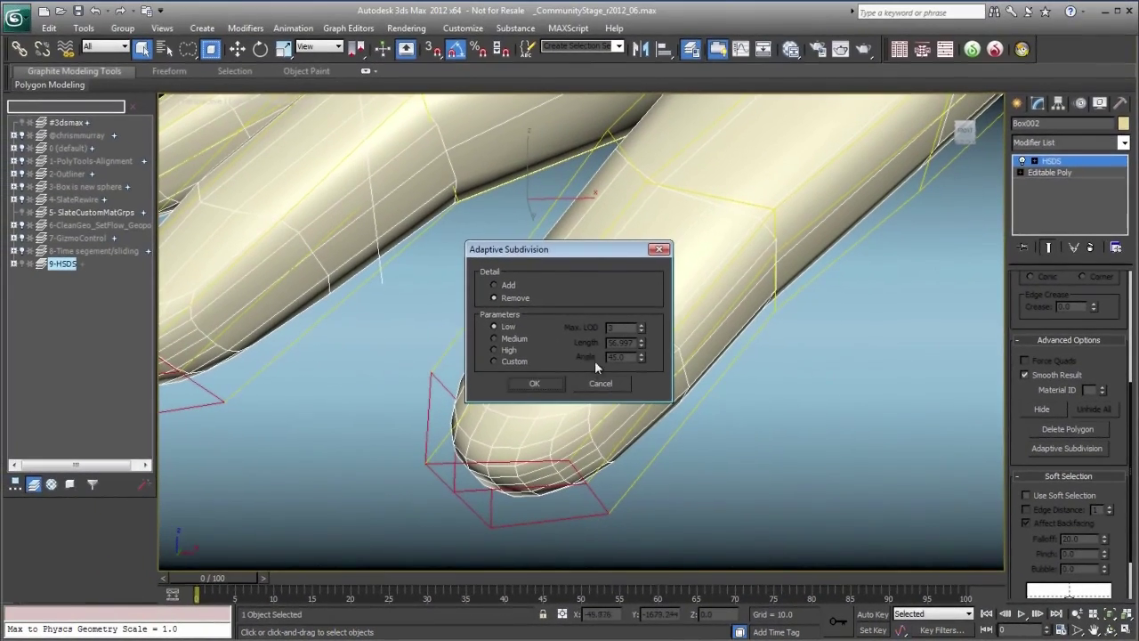
pyautogui.click(599, 382)
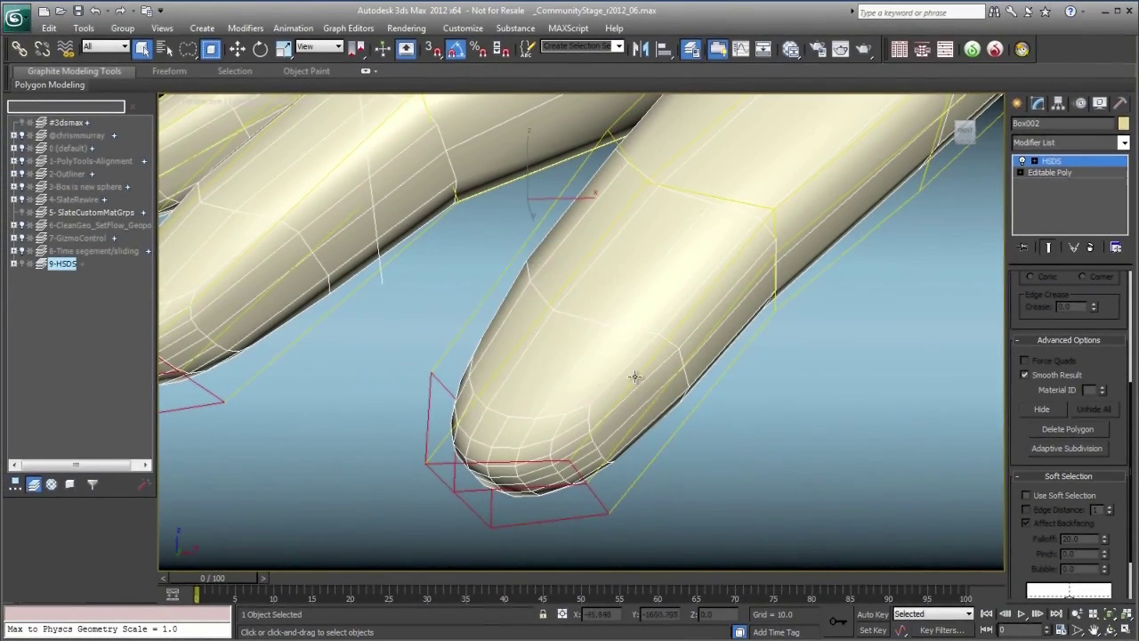
pyautogui.press('z')
pyautogui.keyDown('alt'); pyautogui.moveTo(681, 350); pyautogui.dragTo(697, 382, button='middle'); pyautogui.keyUp('alt')
pyautogui.scroll(4, 655, 338)
pyautogui.moveTo(727, 303); pyautogui.dragTo(666, 323, button='middle')
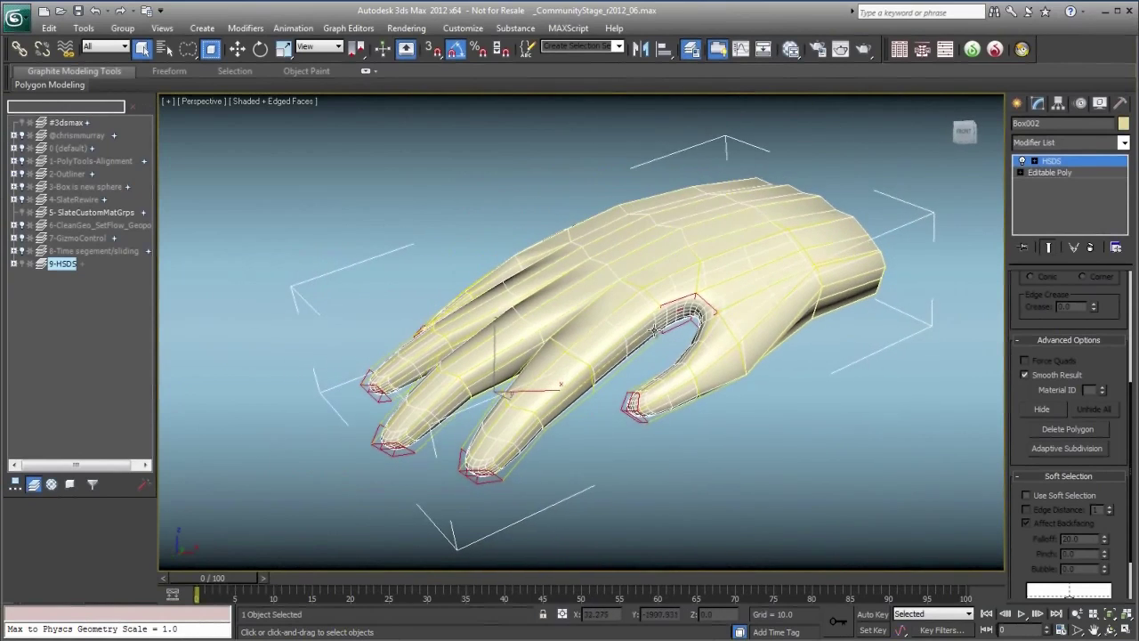